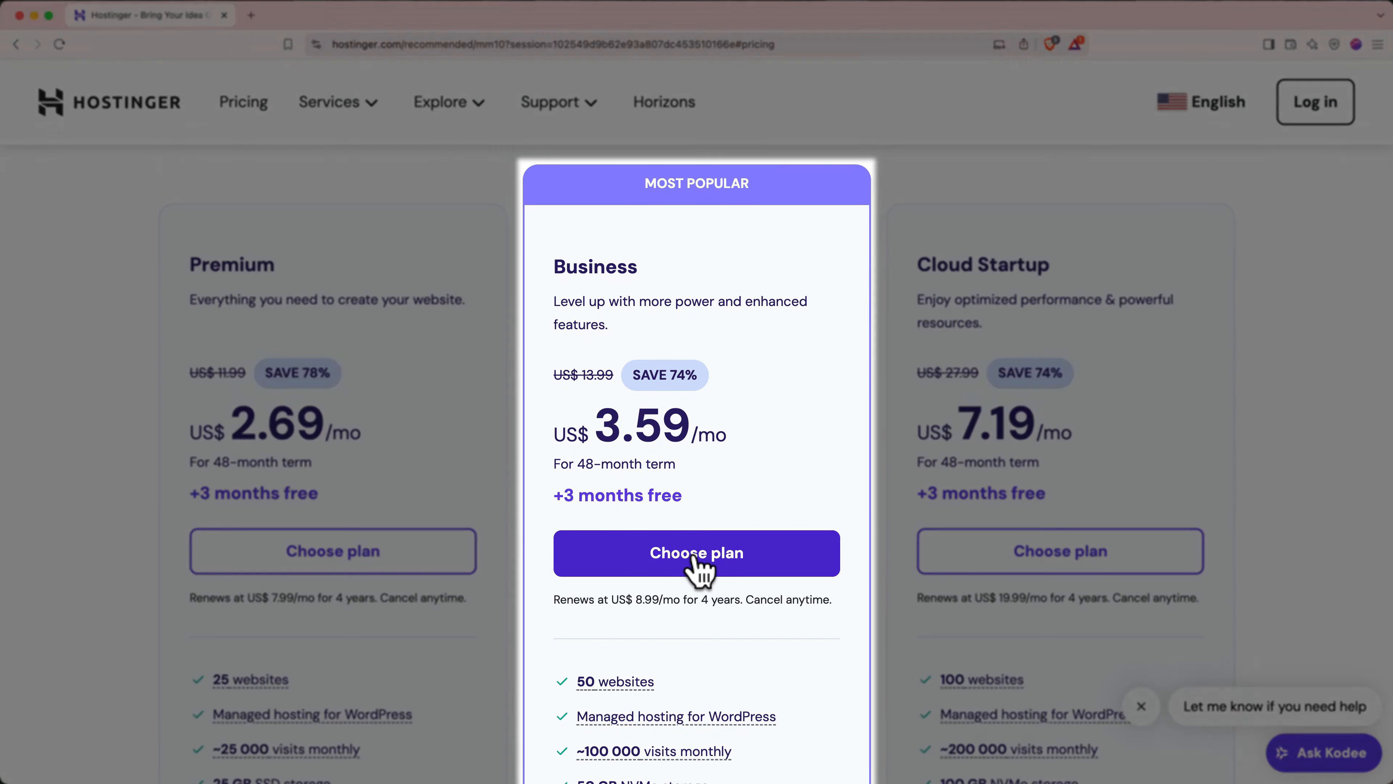
- Choose the Business web hosting plan on the Hostinger pricing page
left_click(696, 560)
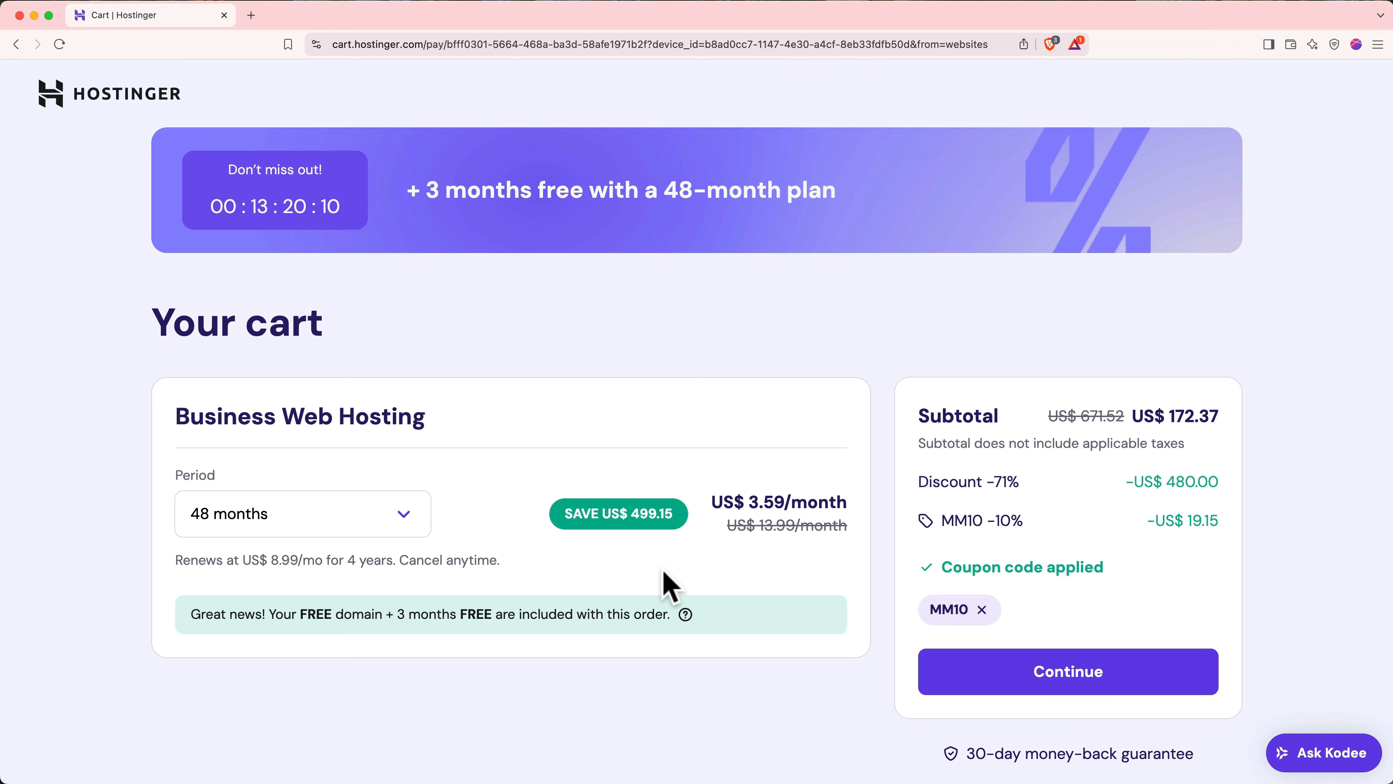
- Change the hosting billing period to 12 months and proceed to checkout
left_click(404, 521)
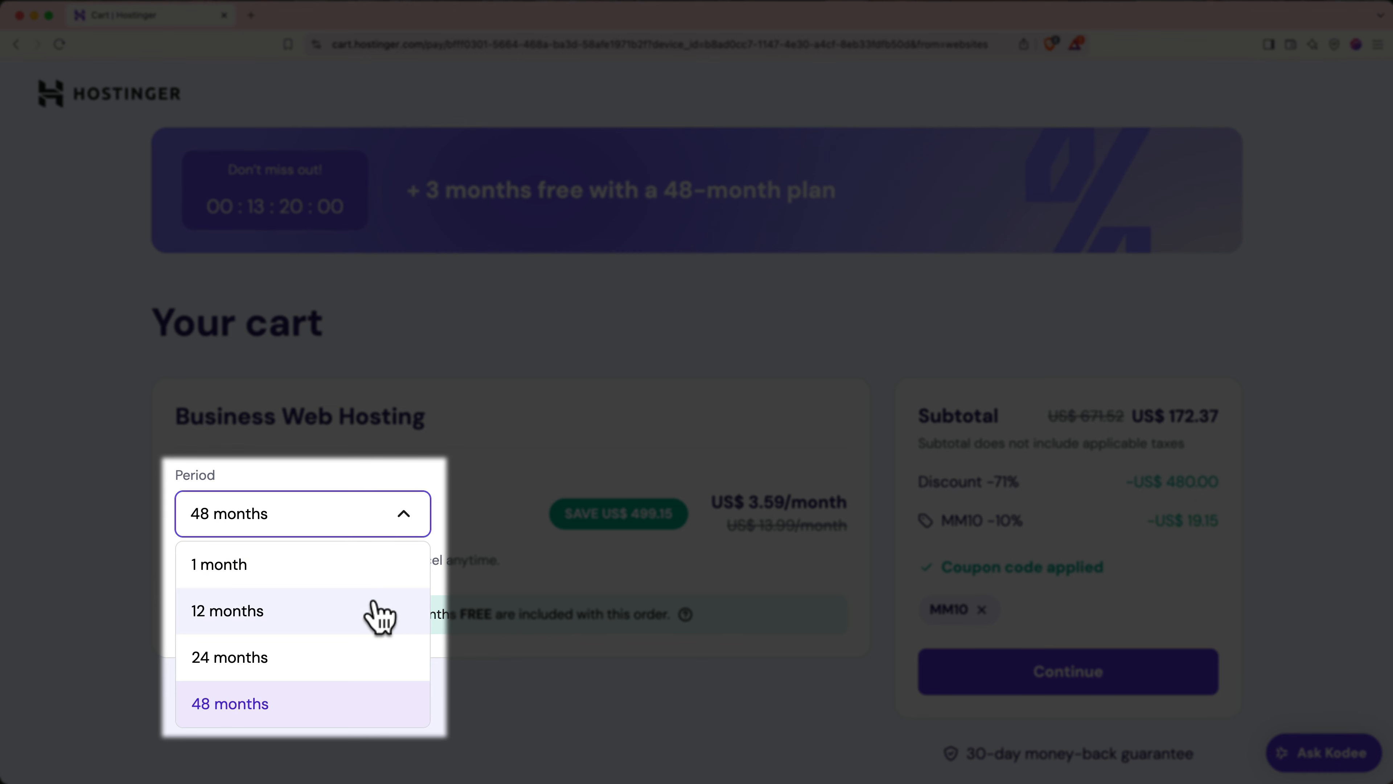
left_click(381, 612)
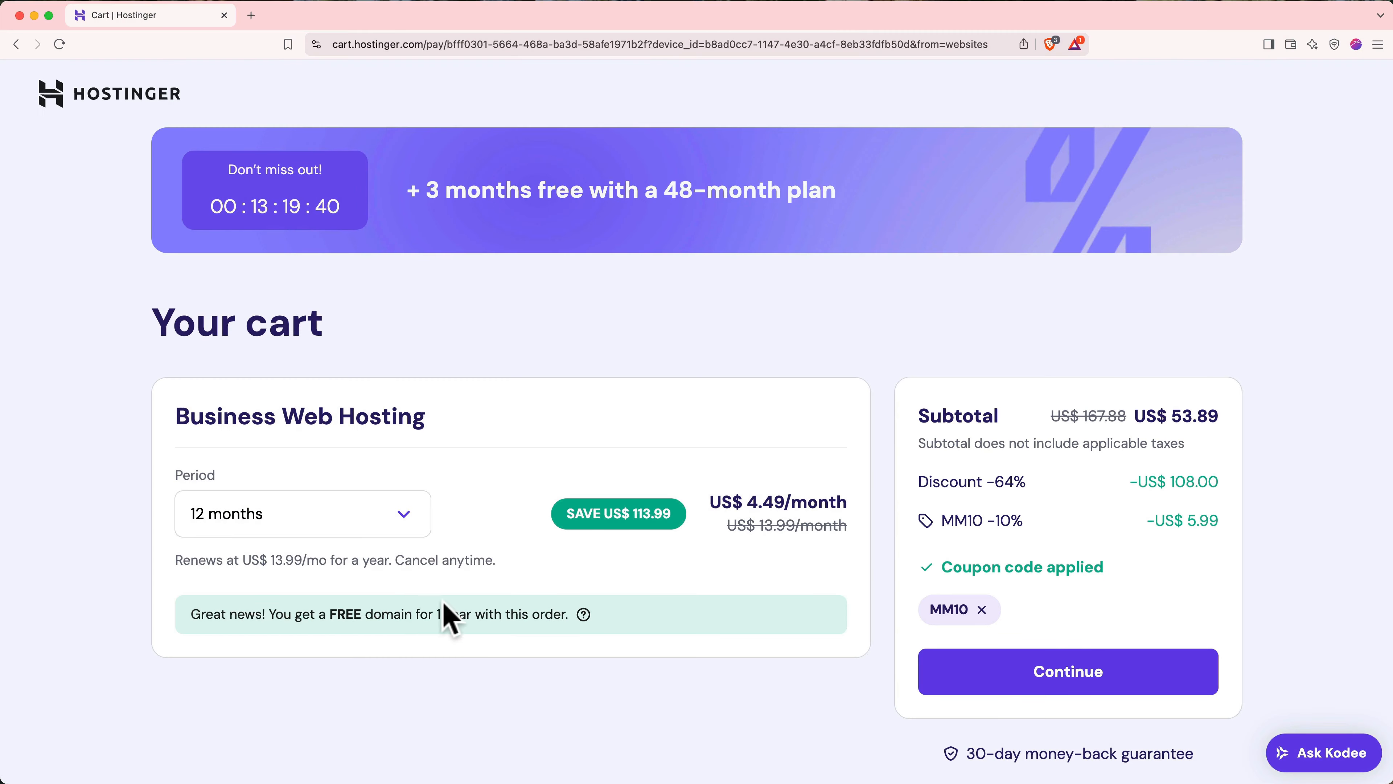
left_click(962, 692)
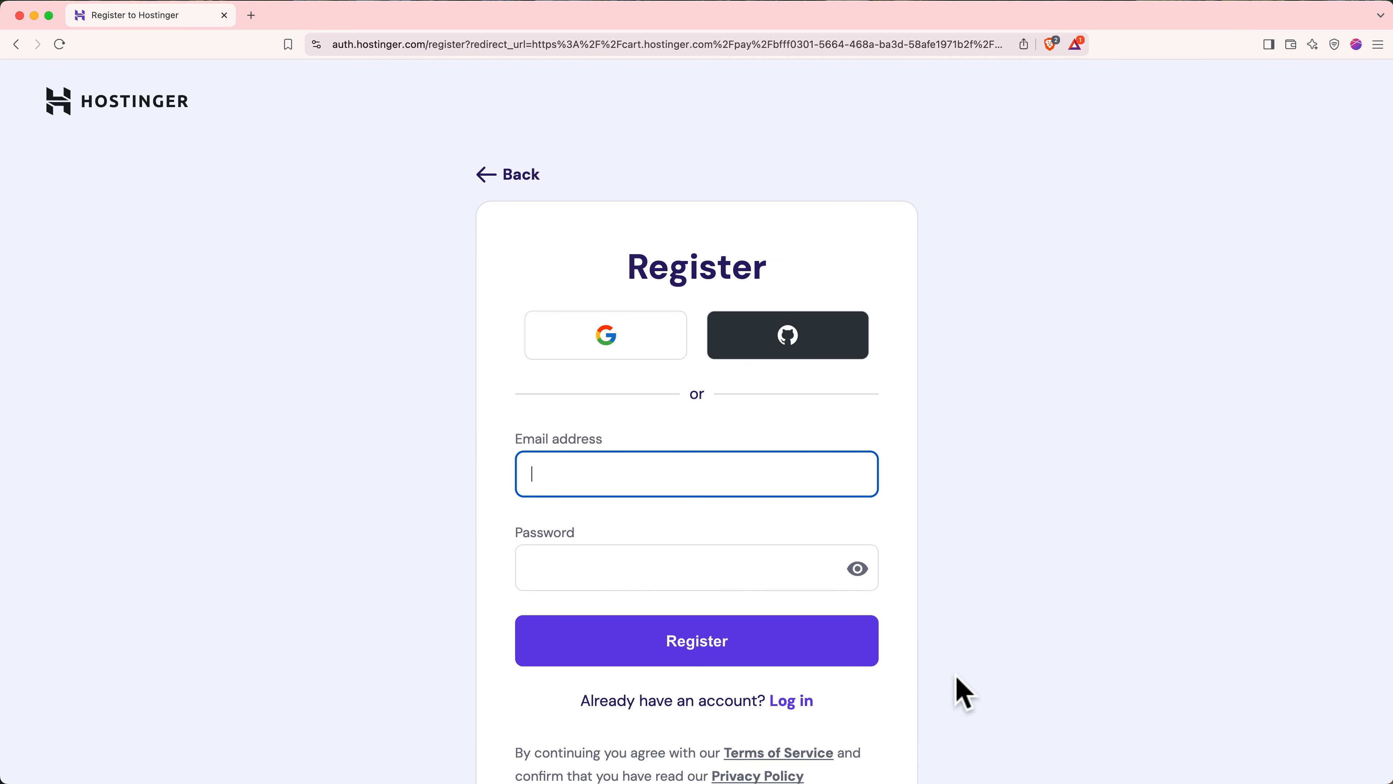
- Register a new Hostinger account with an email and password, then submit the billing address
key("Tab")
type("••••••••••••••")
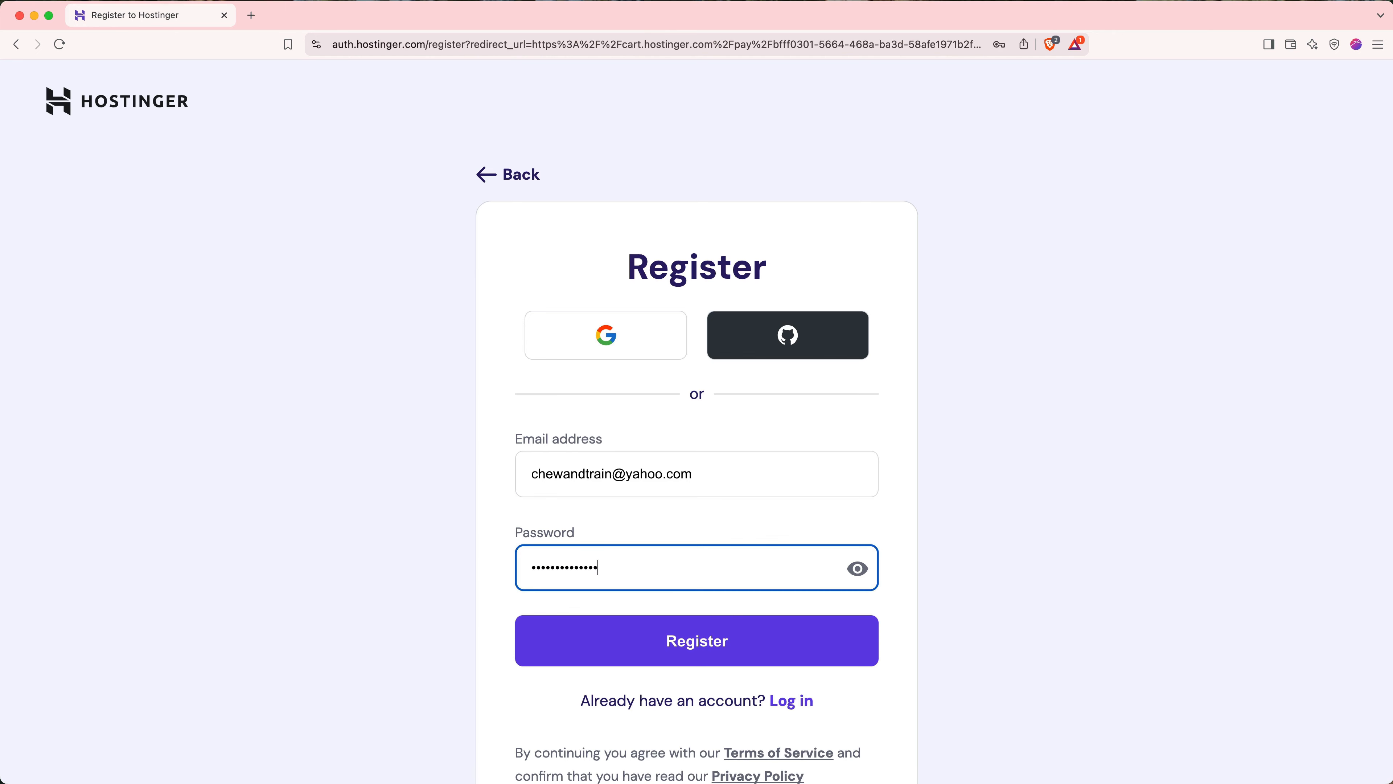
type("••••••")
left_click(803, 654)
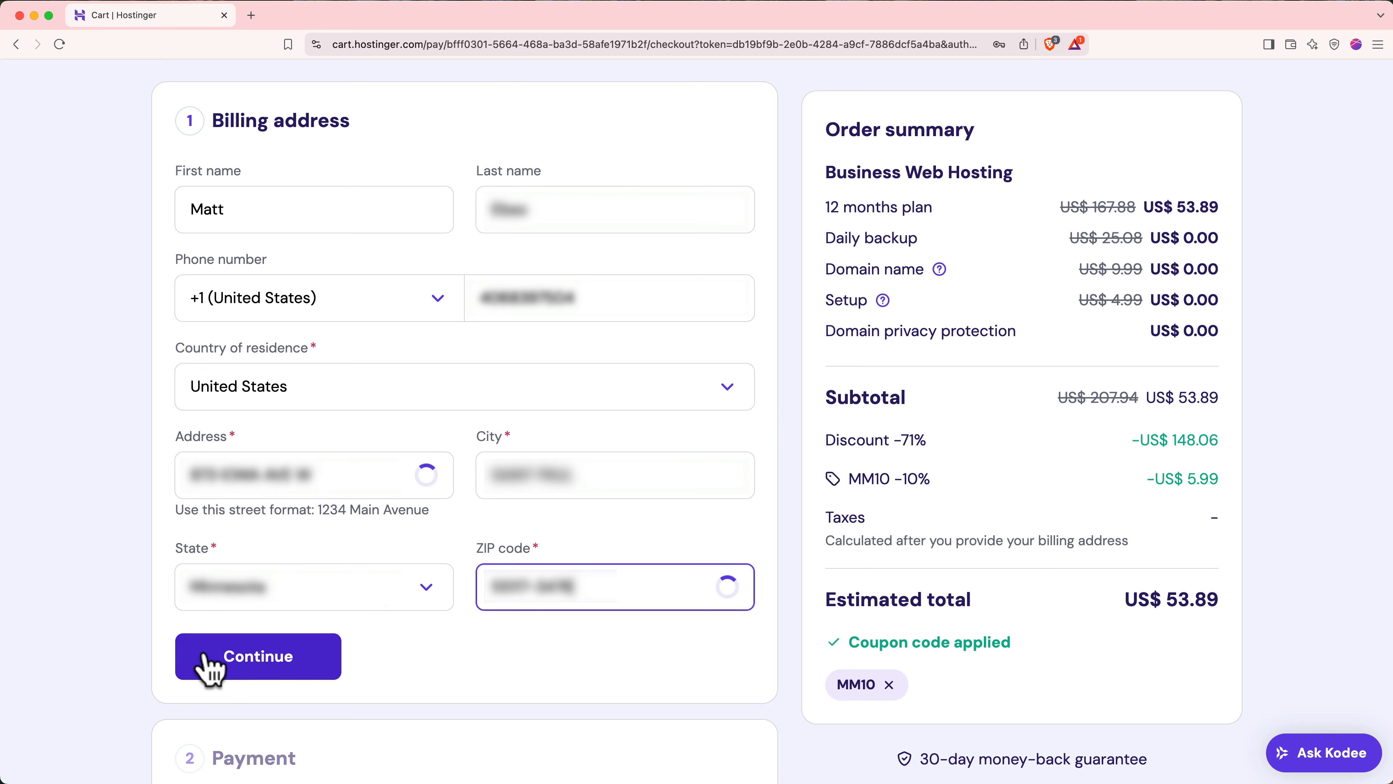
left_click(206, 656)
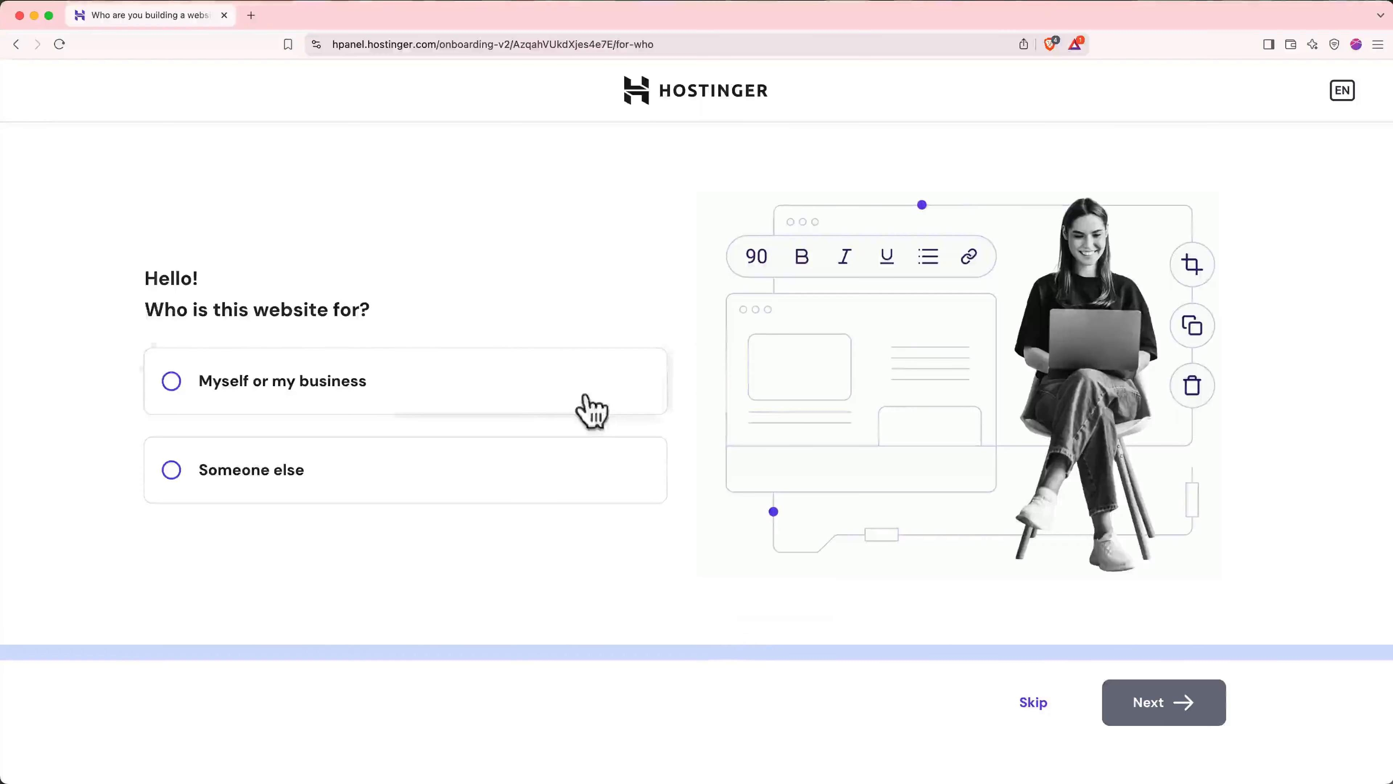
- Answer onboarding: site for my business, create a website, Hostinger Website Builder, temporary domain
left_click(585, 404)
left_click(1141, 709)
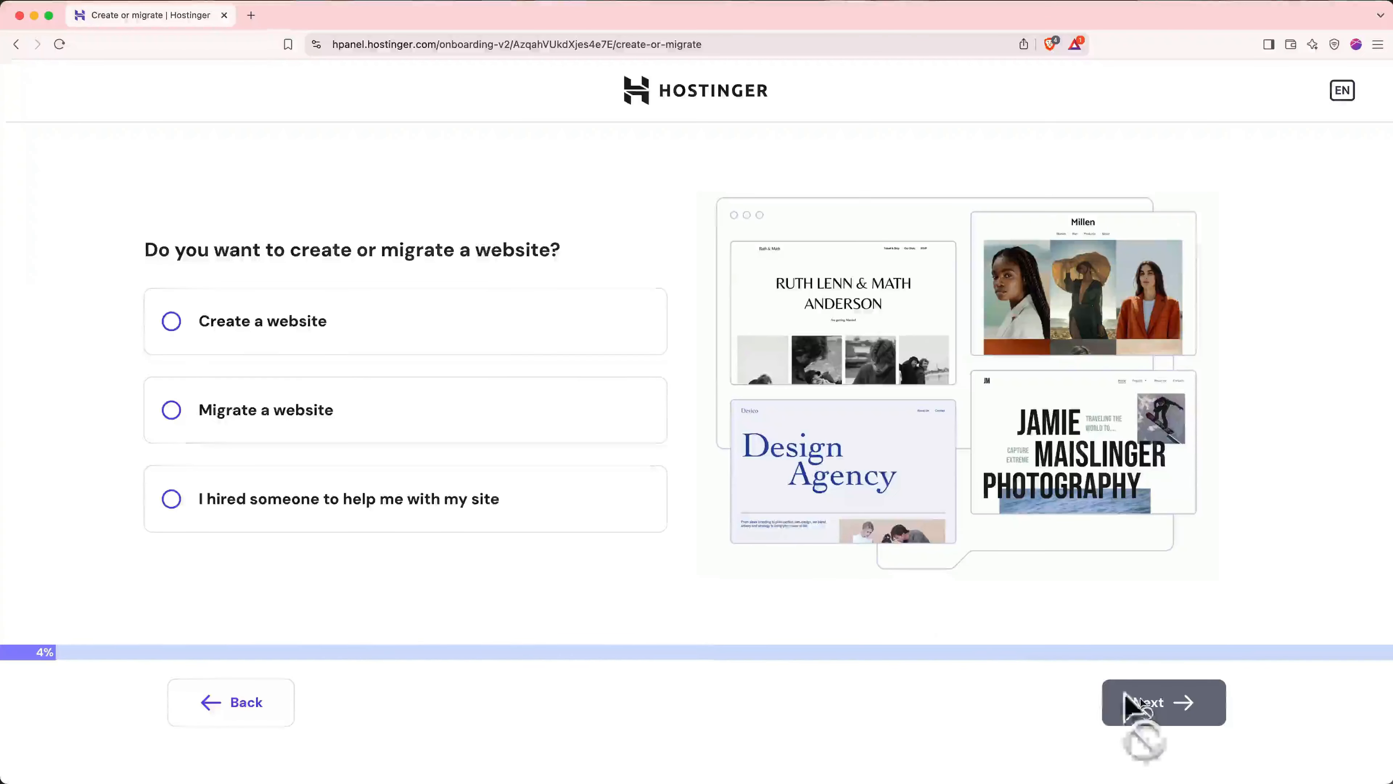
left_click(599, 346)
left_click(1145, 708)
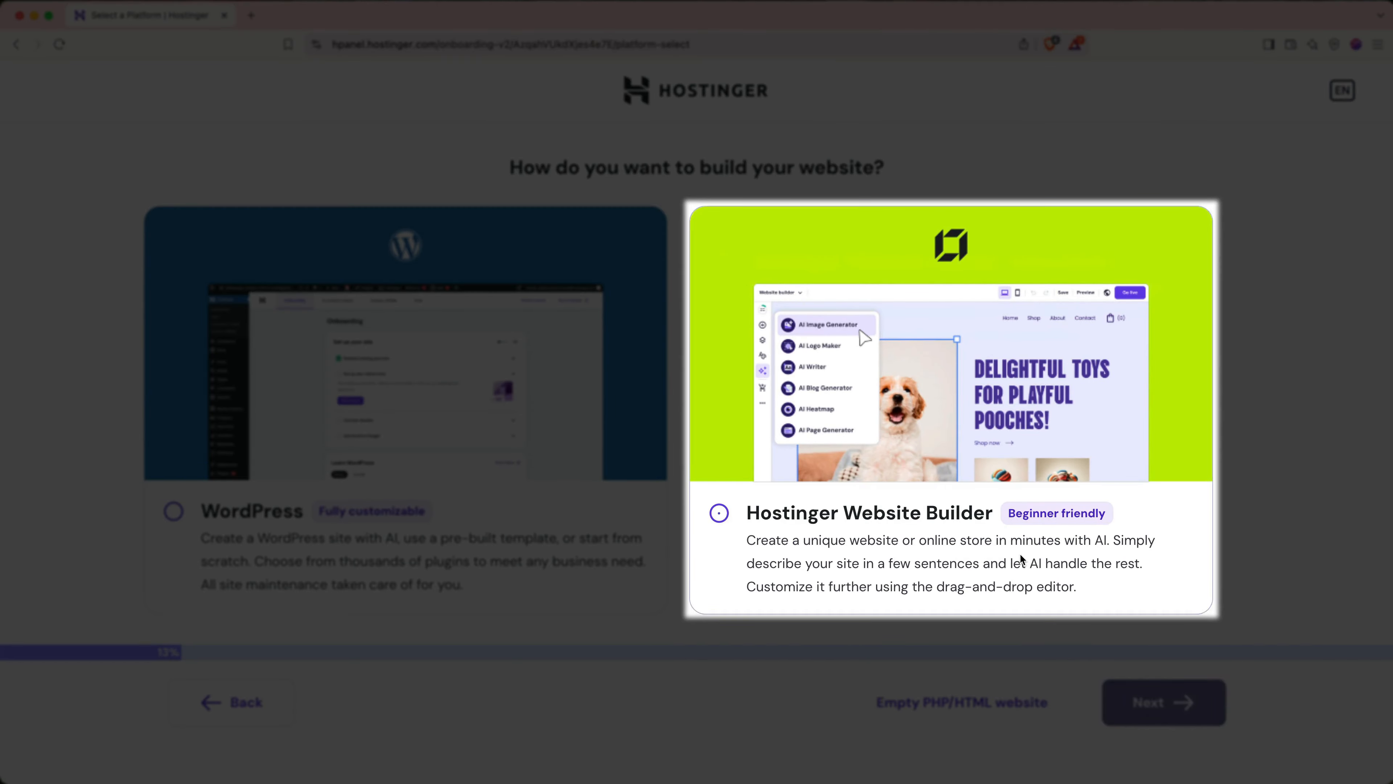
left_click(1021, 568)
left_click(1127, 704)
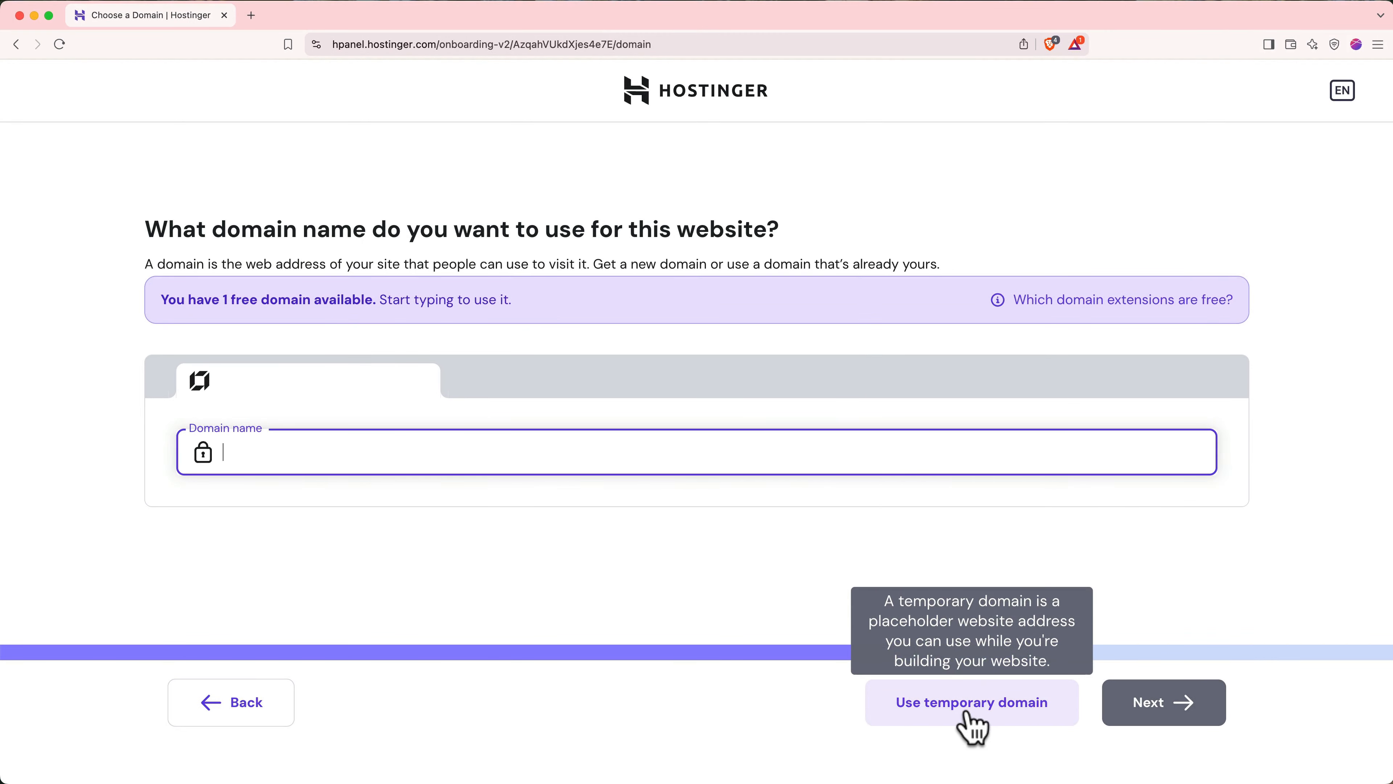
left_click(977, 725)
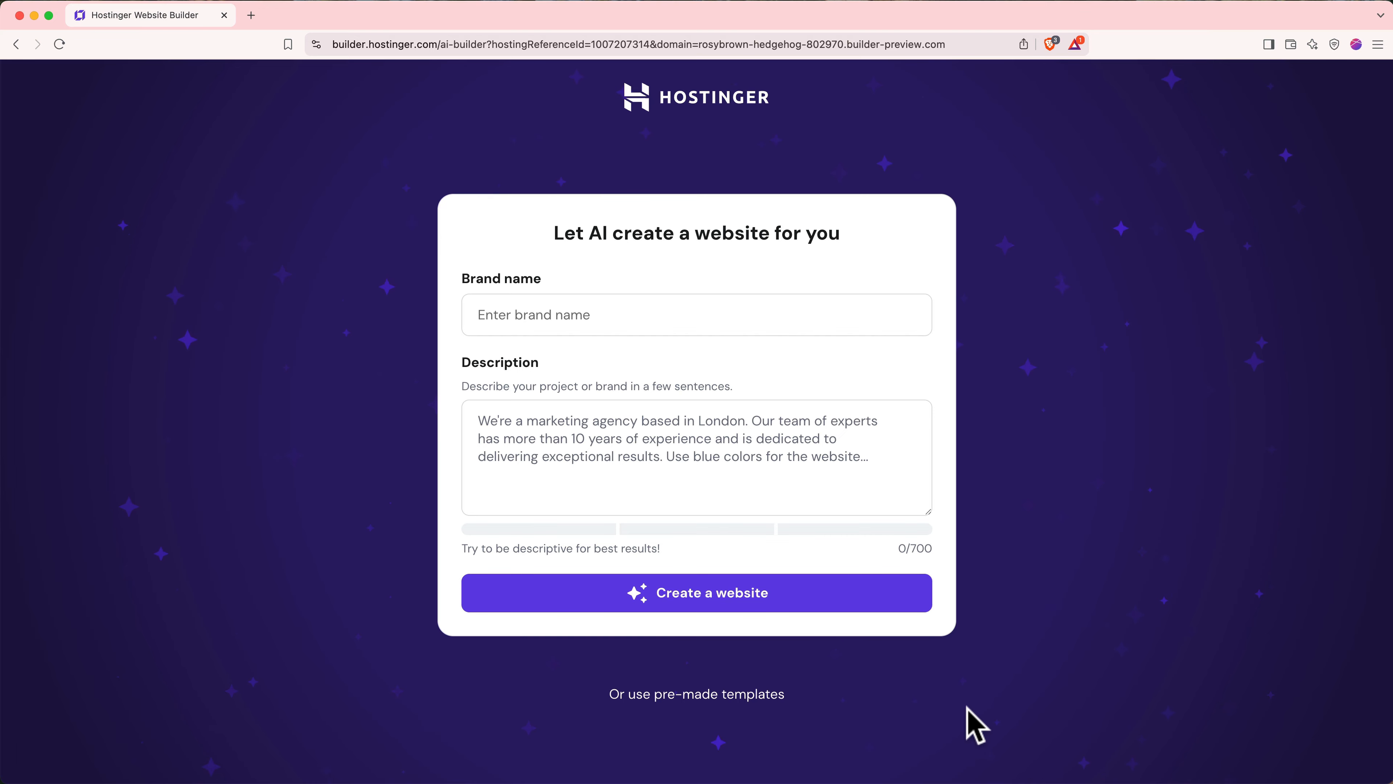
- Open chatgpt.com in a new tab, log in, and switch the model to GPT-4.5
left_click(251, 15)
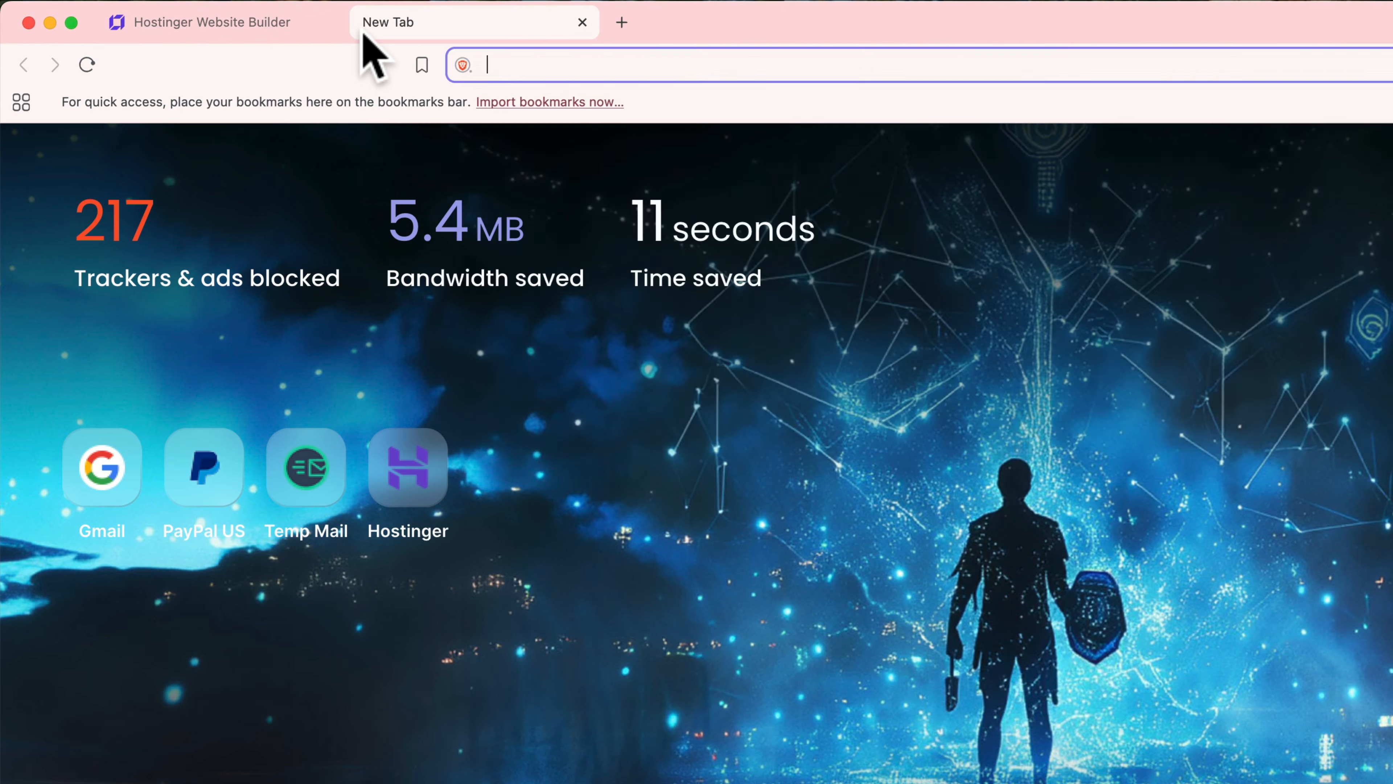
type("chatgpt.com")
key("Return")
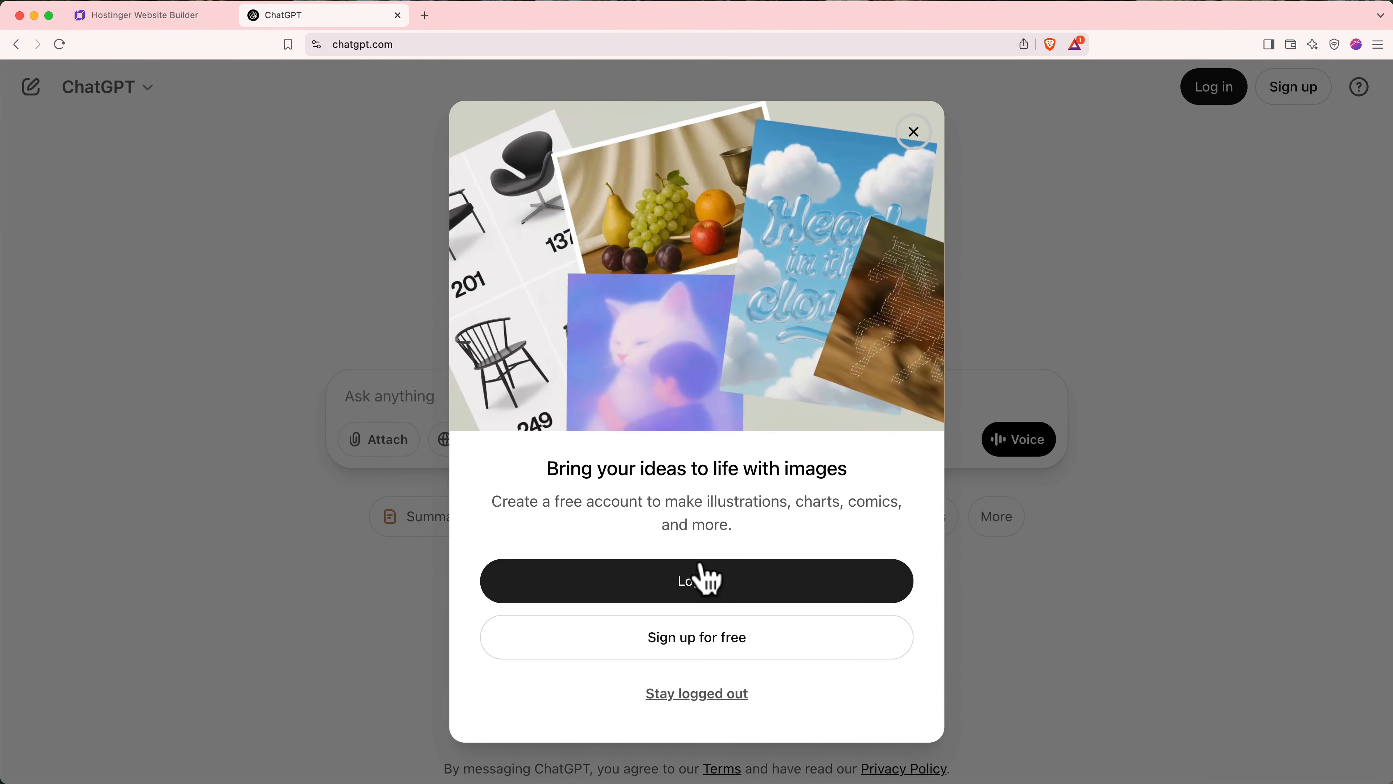
left_click(699, 578)
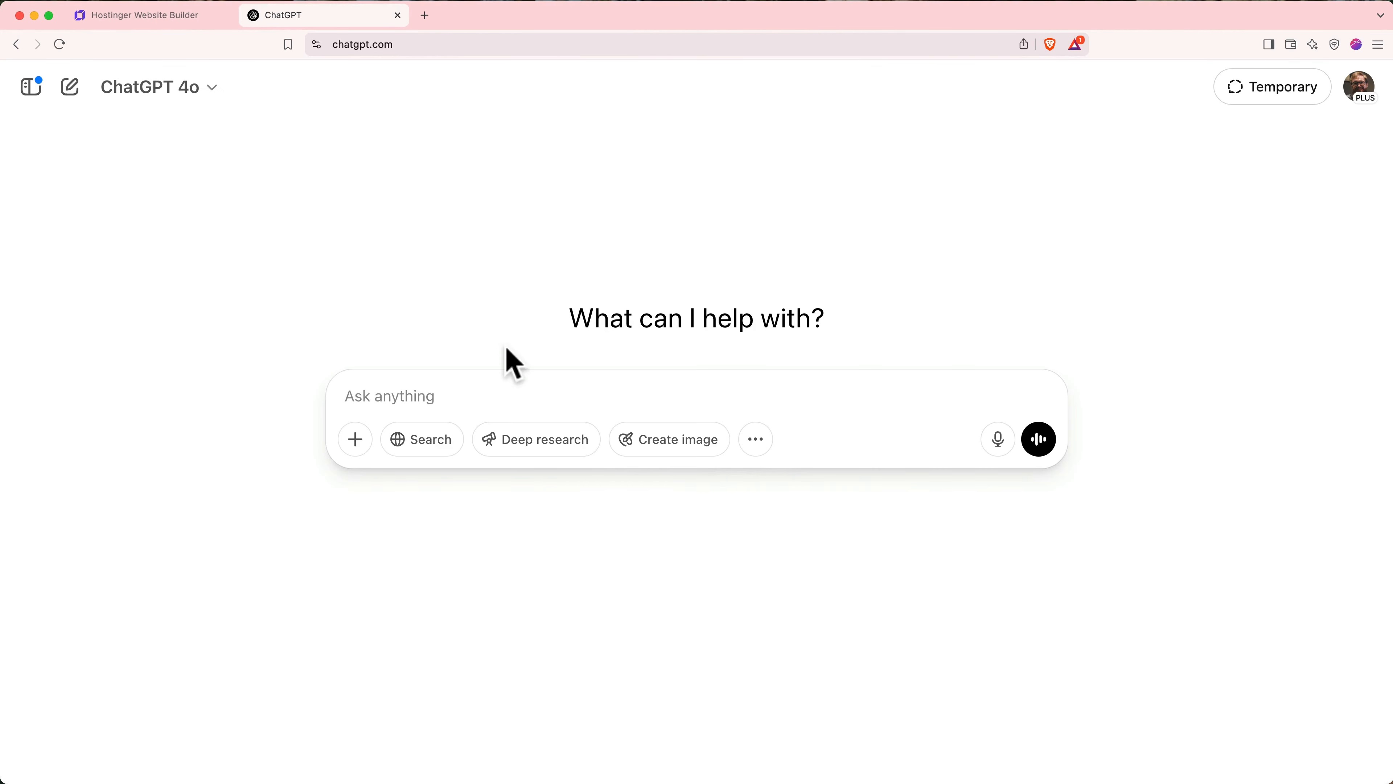
left_click(186, 99)
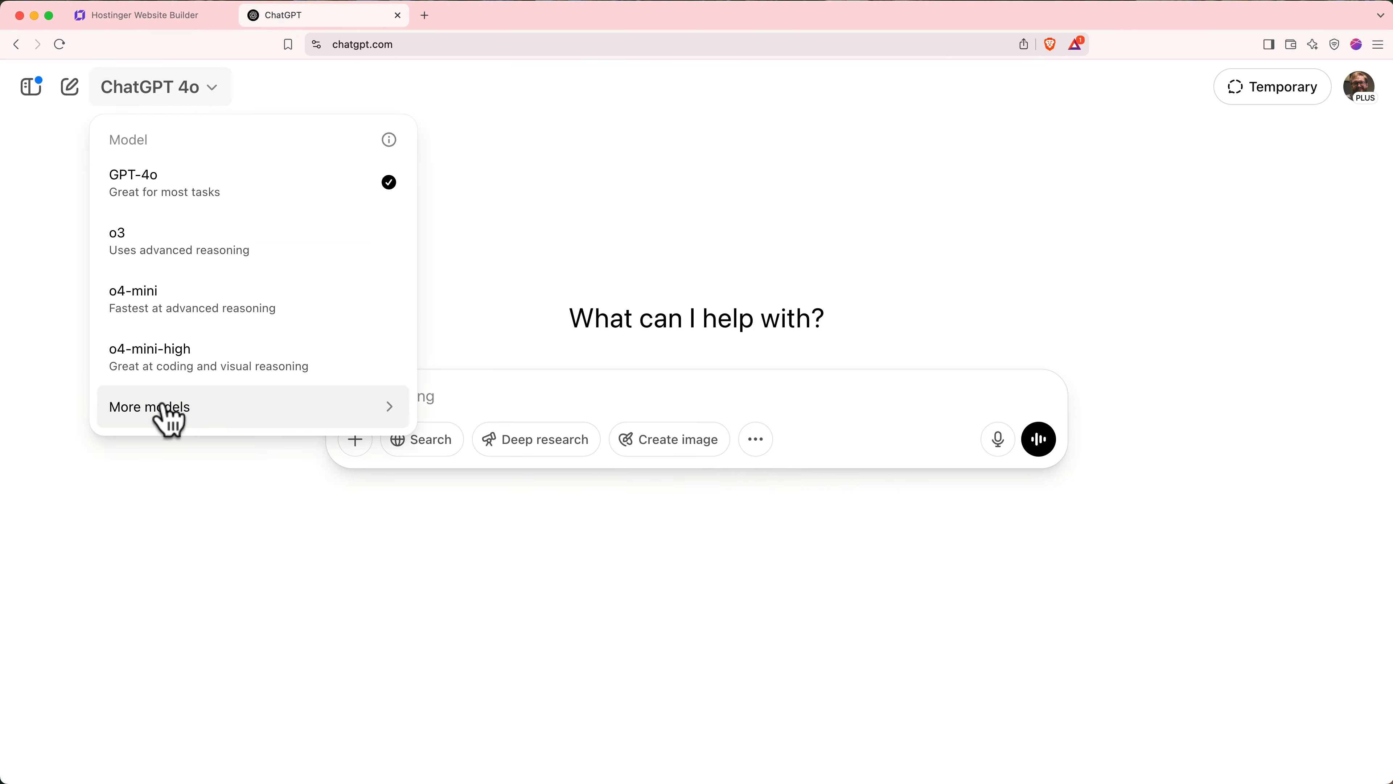
mouse_move(165, 406)
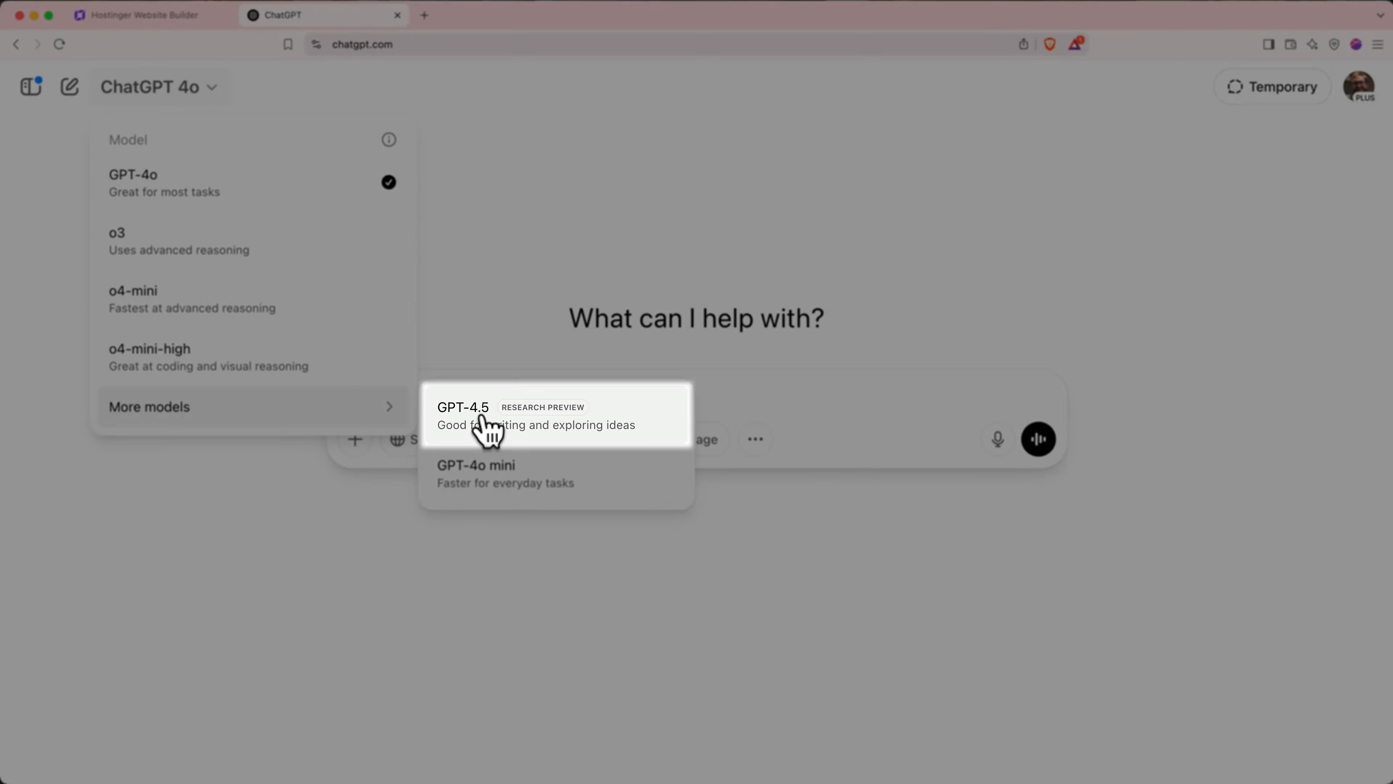
left_click(478, 420)
- Describe Chew & Train, a Seattle dog toy and training business, and ask ChatGPT for a builder prompt
type("My business is called Chew ")
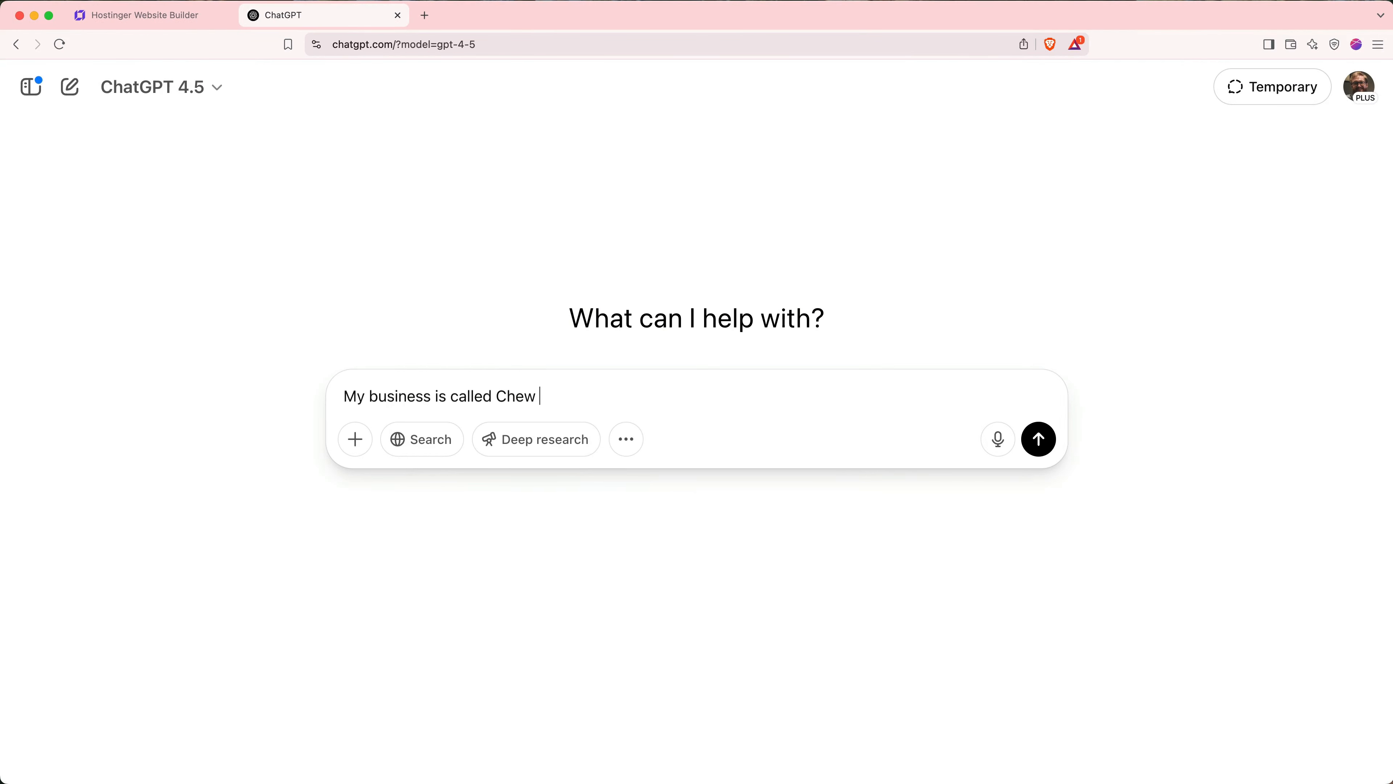
type("& Train. It's a dog t")
key("BackSpace")
type("g toy")
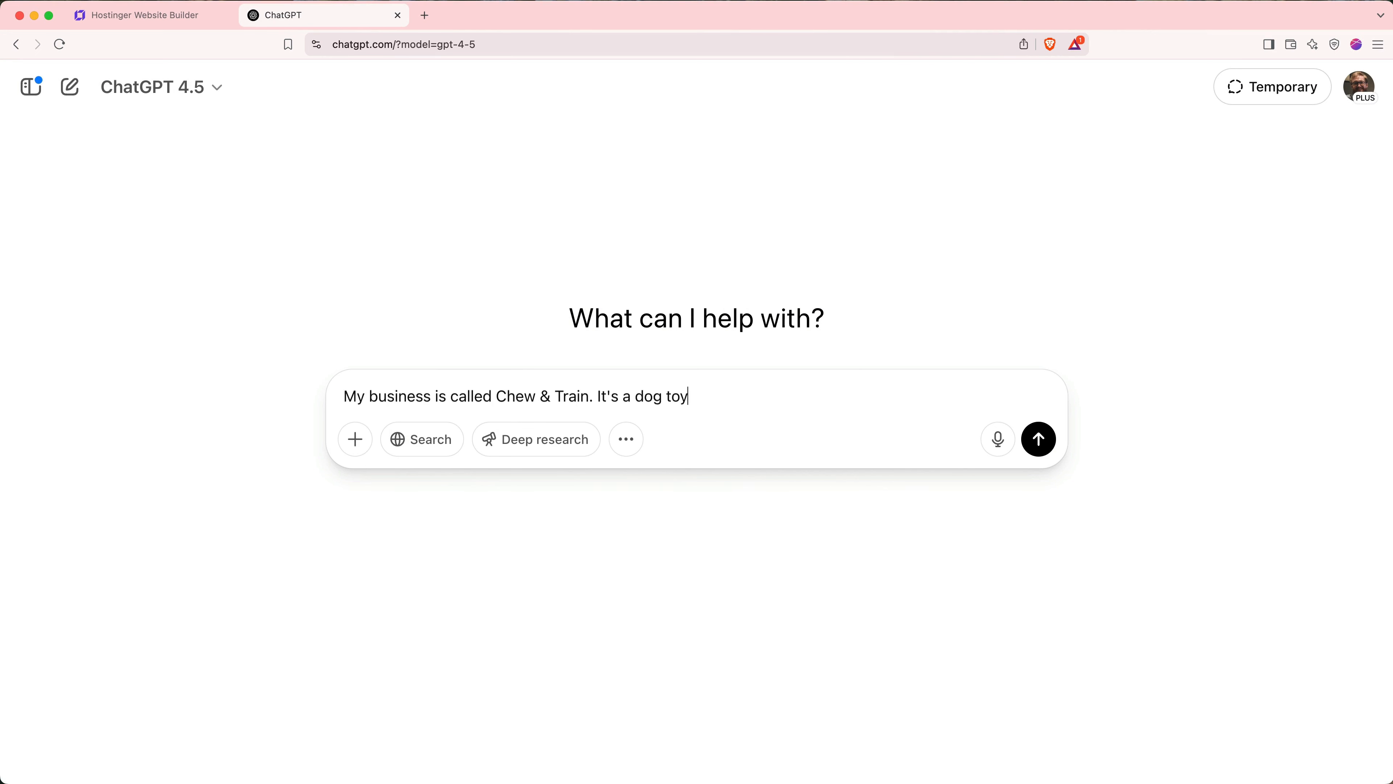
type(" store and dog training business in Seattle. I'm going to Pr")
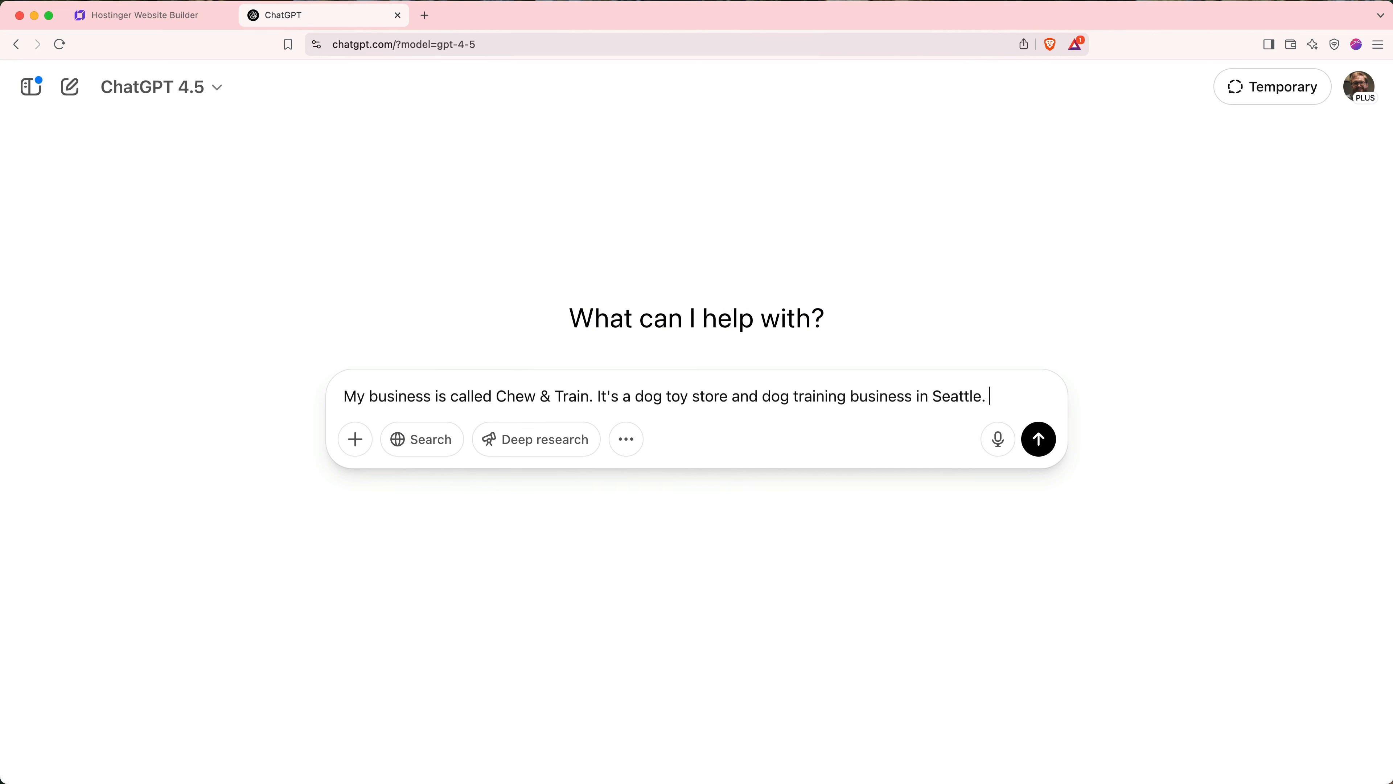
key("BackSpace")
key("BackSpace")
type("prompt")
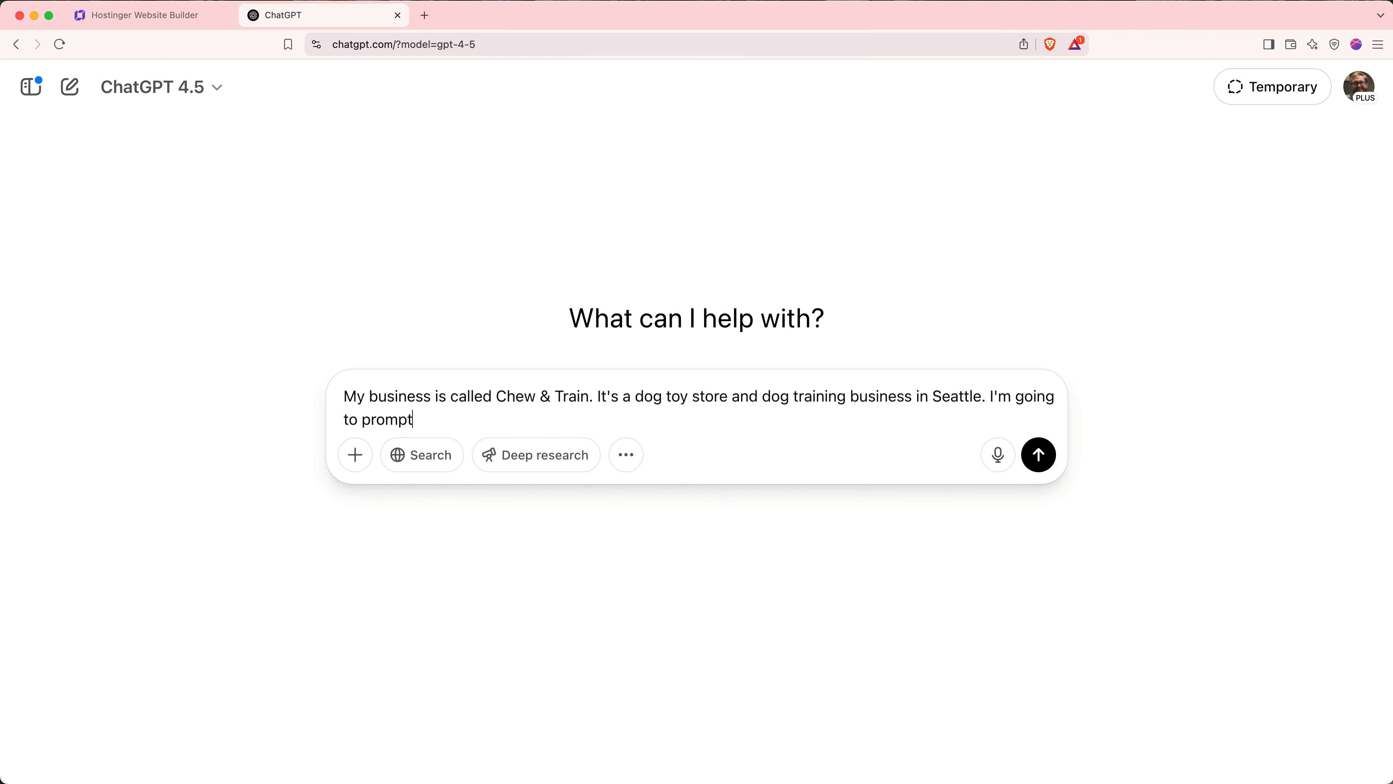
type(" Hostinger AI website builder to build a website for me")
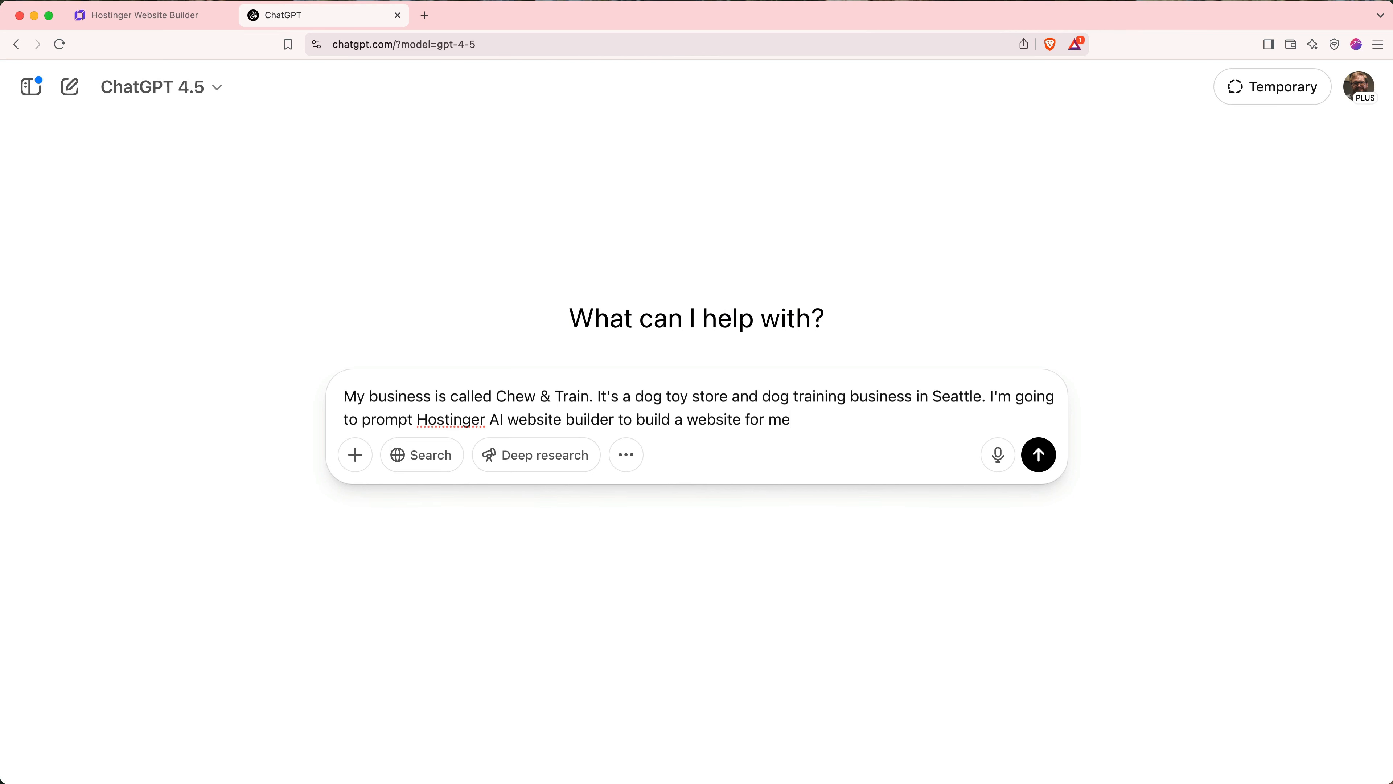
type(". Ask me a few ques")
key("BackSpace")
type("estions to")
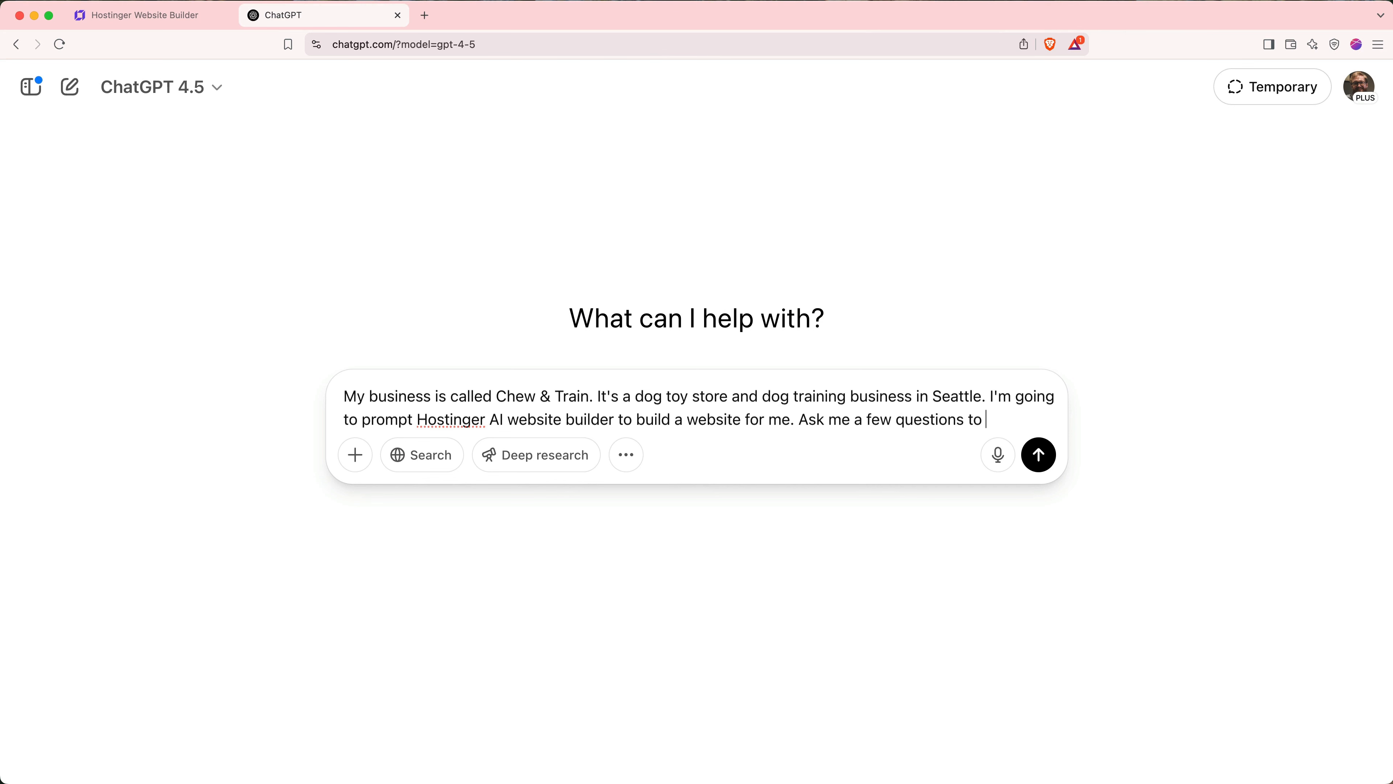
key("BackSpace")
key("BackSpace")
key("BackSpace")
key("BackSpace")
type(", then based on my answers, cr")
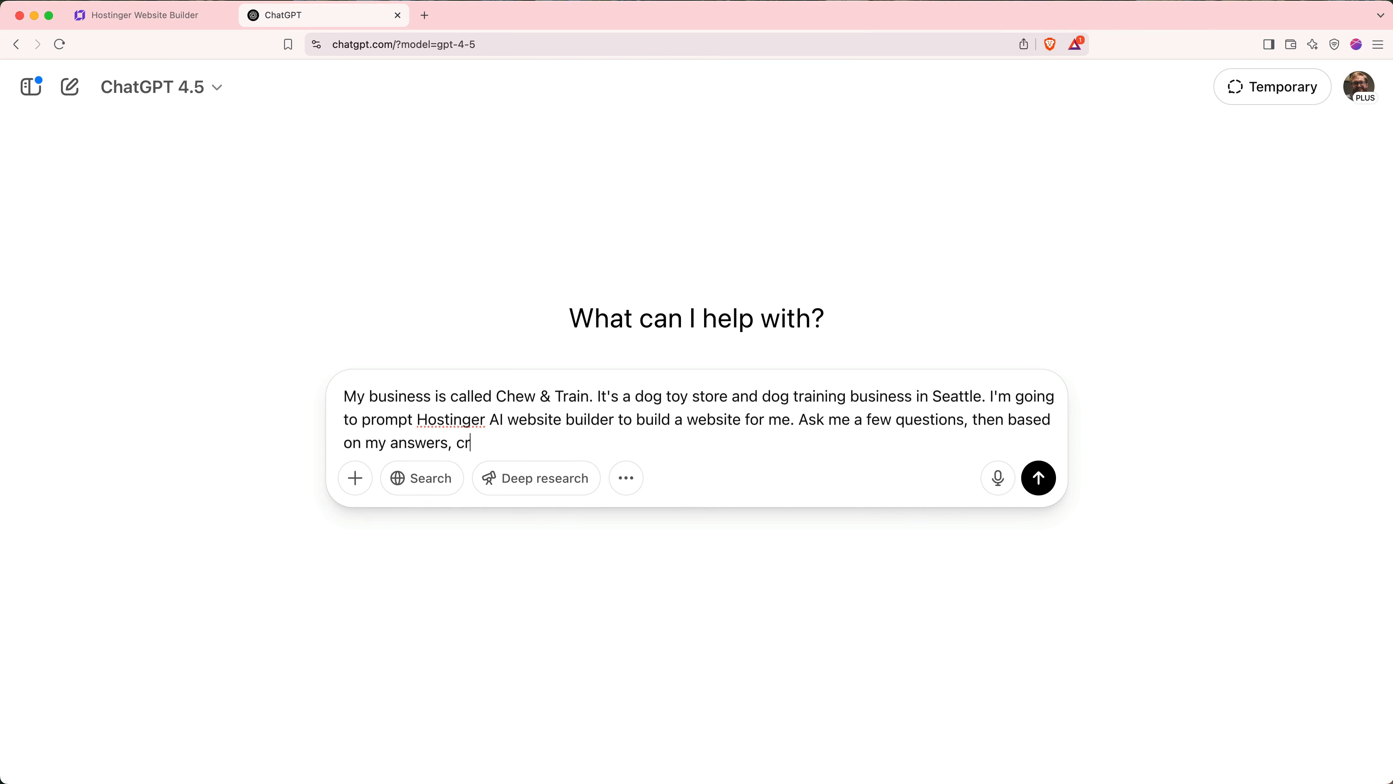
type("aft the perfect prompt for Hostinger.")
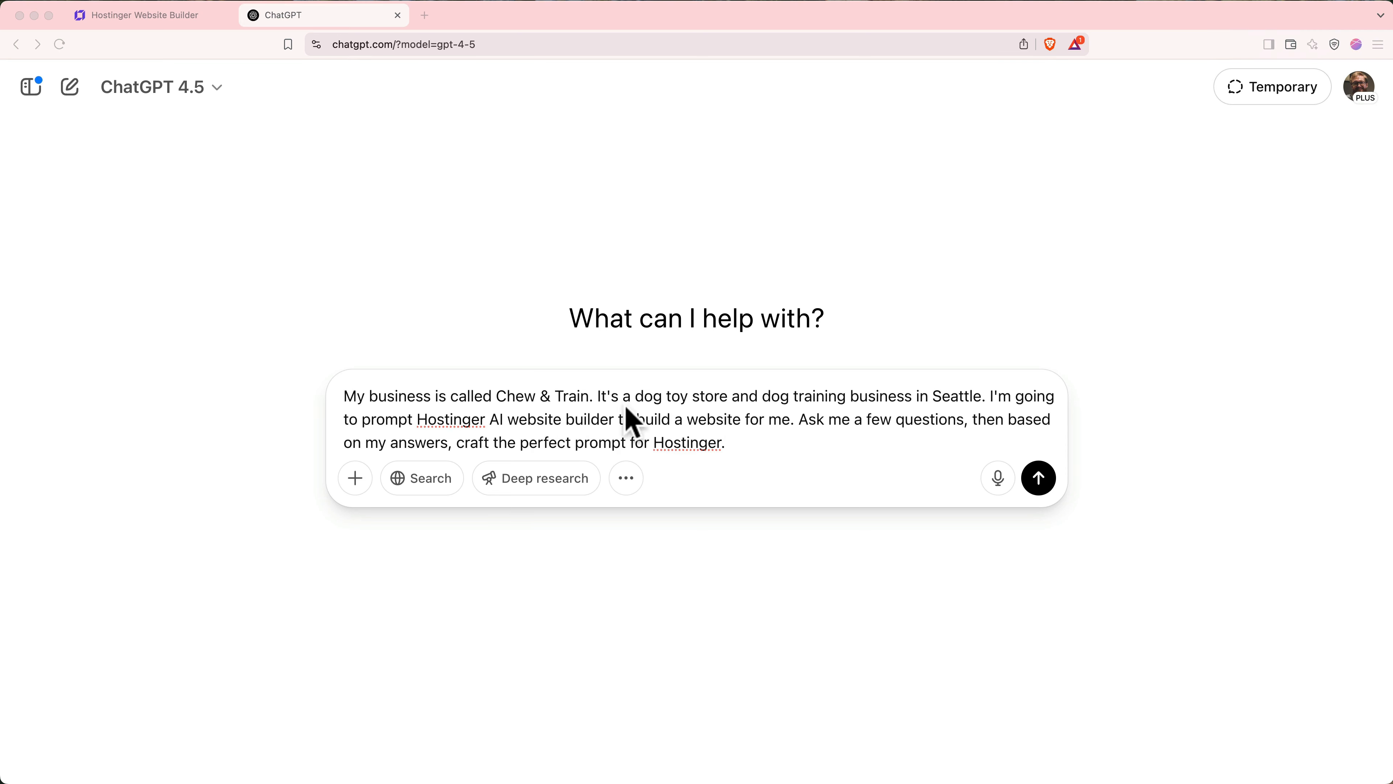
left_click(1045, 483)
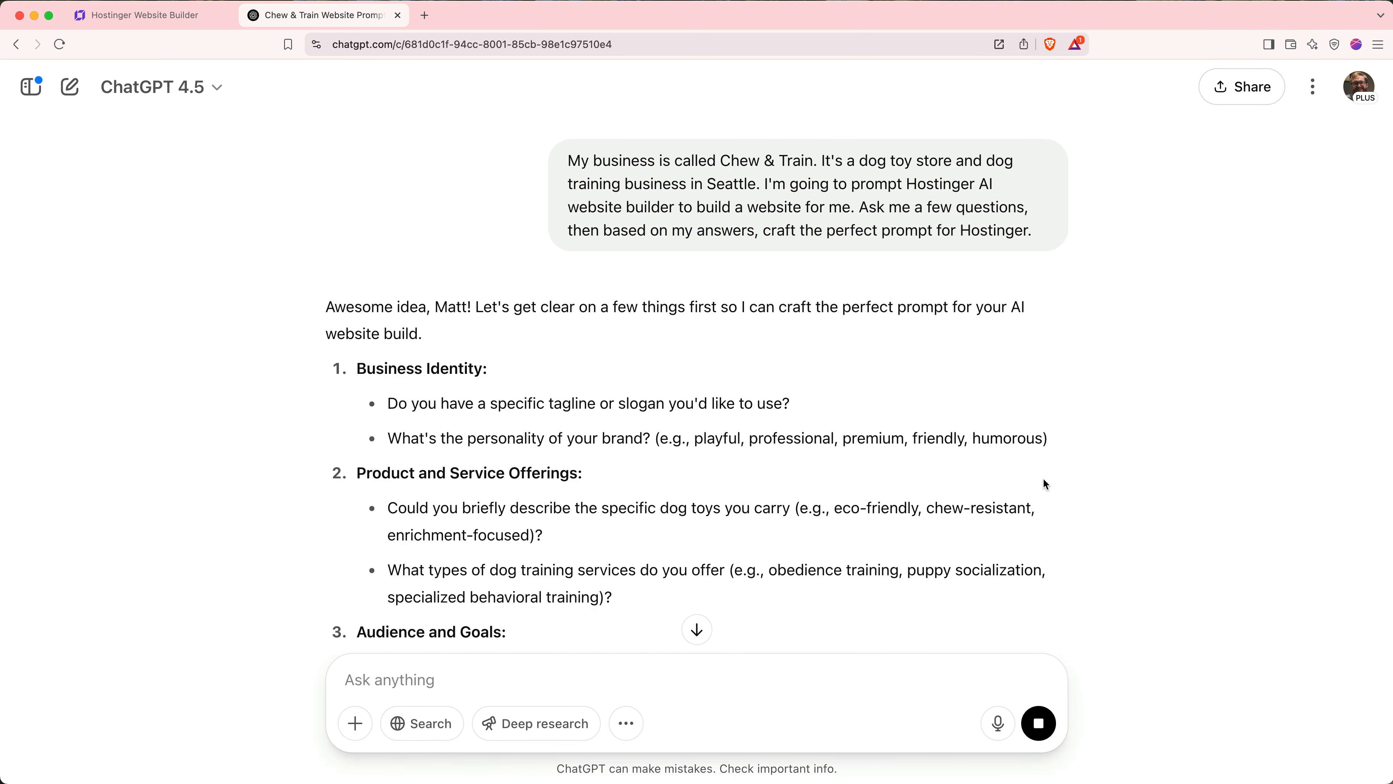
- Send the pasted answers, request a 2-5 sentence version of the prompt, and copy it
left_click(701, 633)
type("1. No tagline, come up with one for me. The brand is playful and down to earth. 2. The dog toys are durable and eco-friendly. The training services are primarily obedience training. 3. The target customer is millenial and gen z, first time dog owners who are socially and environmentally conscious 4. The site should be vibrant and active. 5. All of our dog toys are made in the US, and our dog trainers are award winners.")
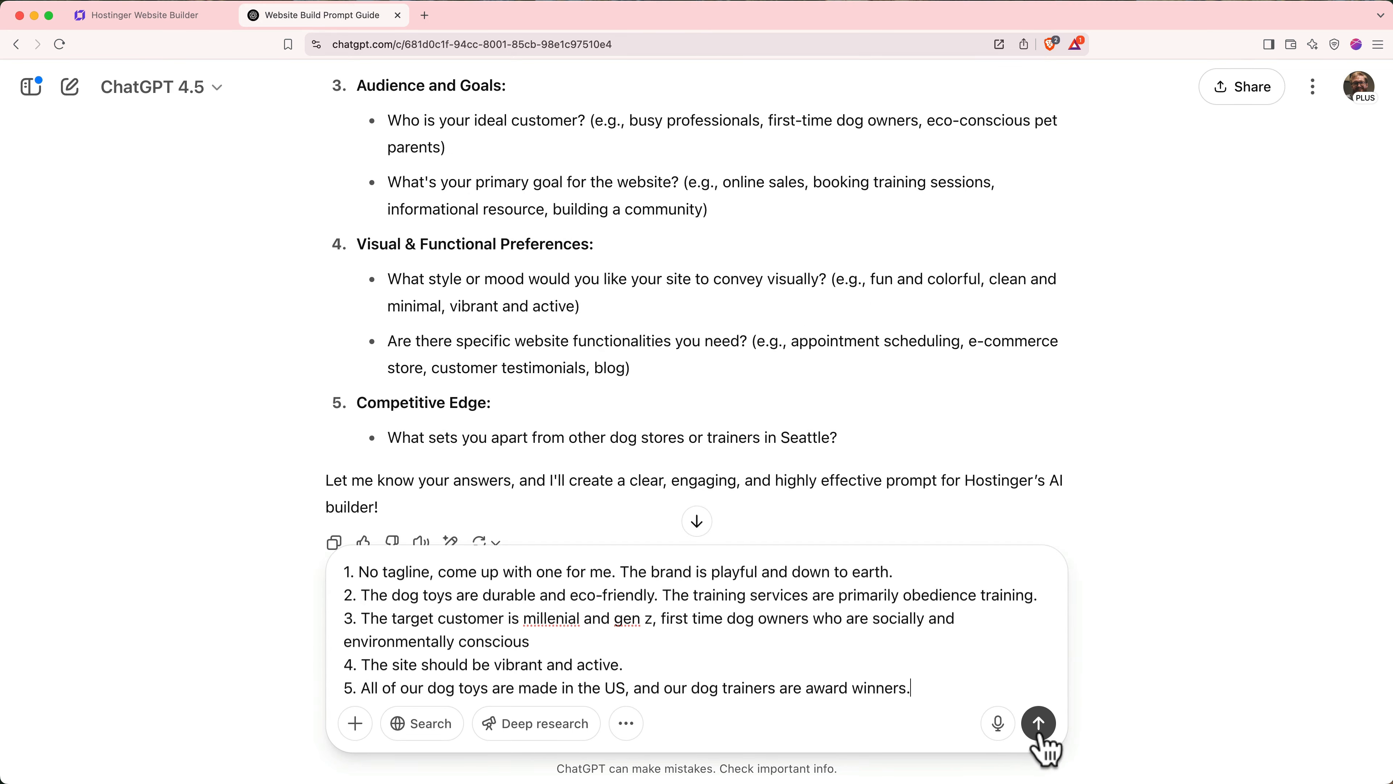
left_click(1038, 723)
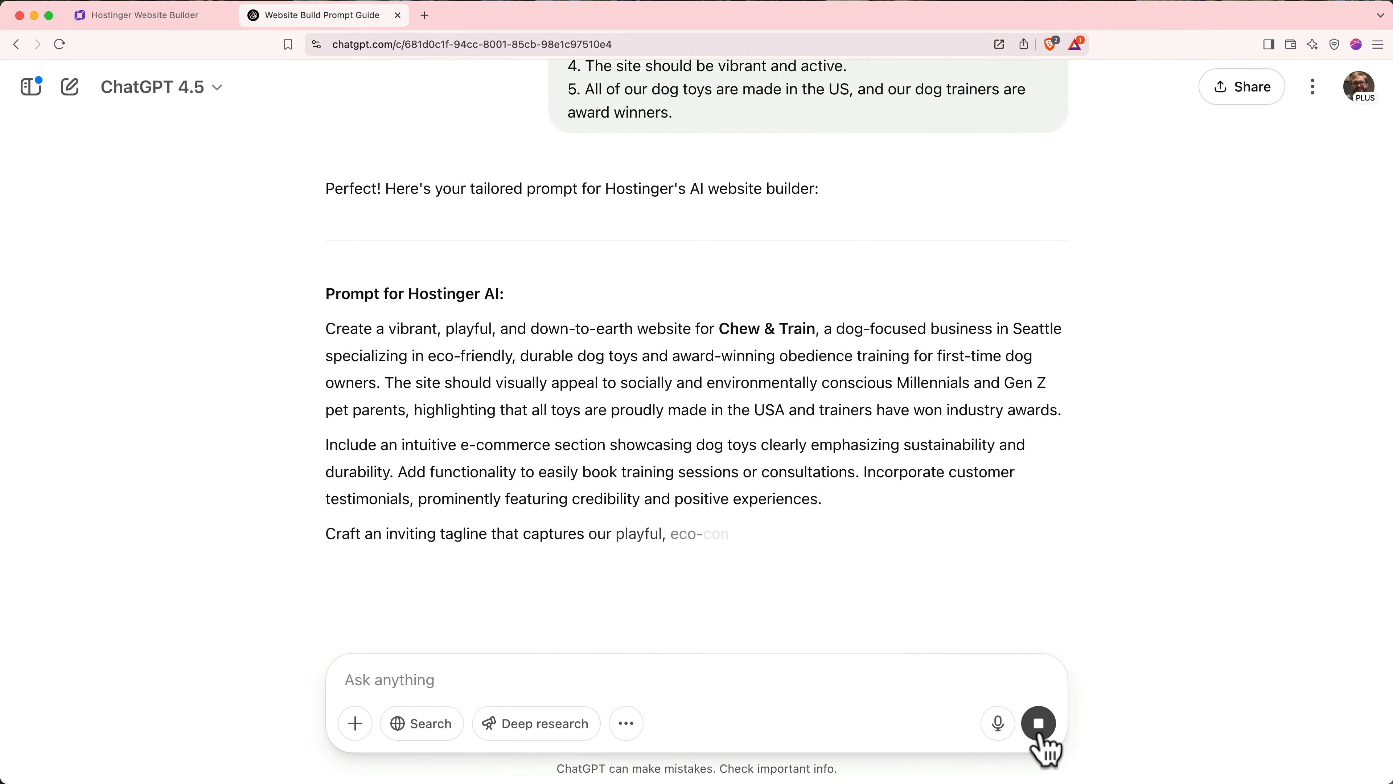
scroll(986, 575, "down", 3)
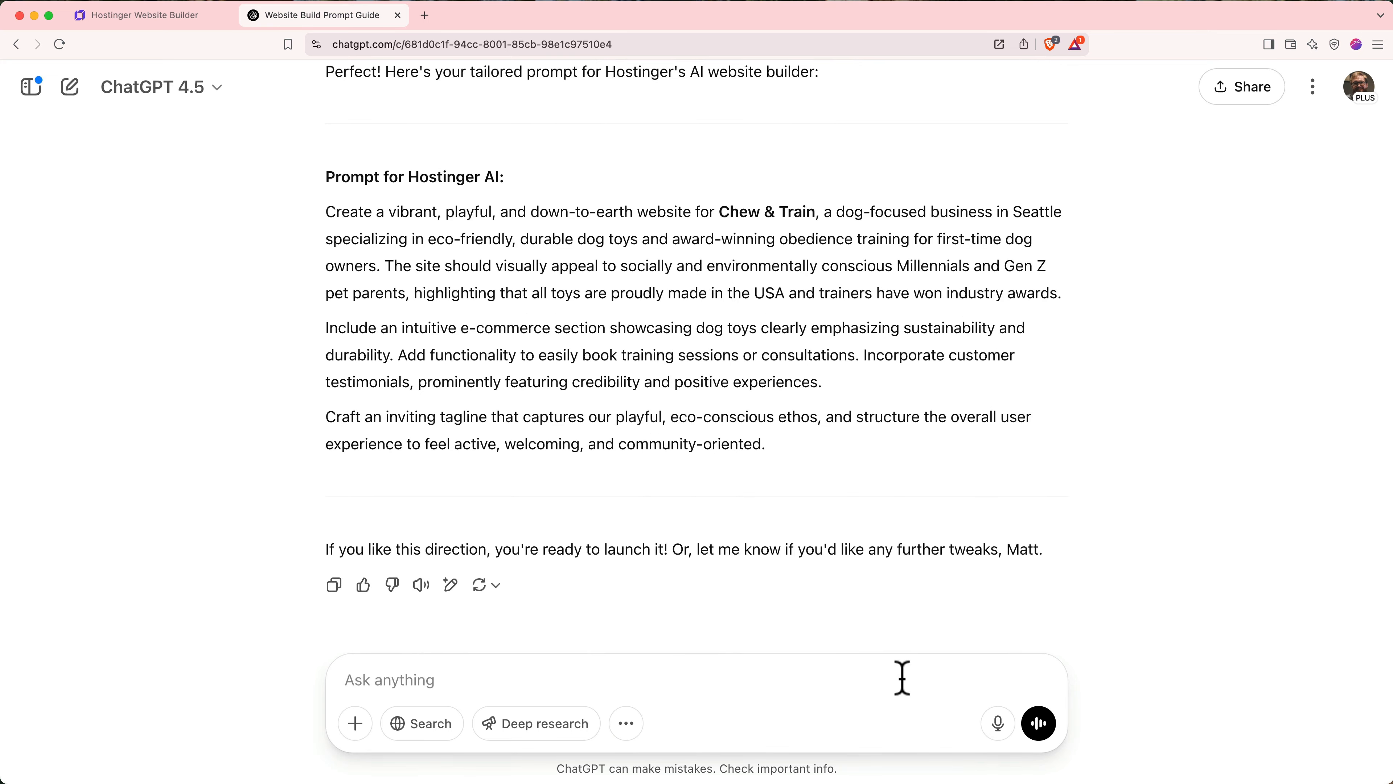
type("Shorten the prop")
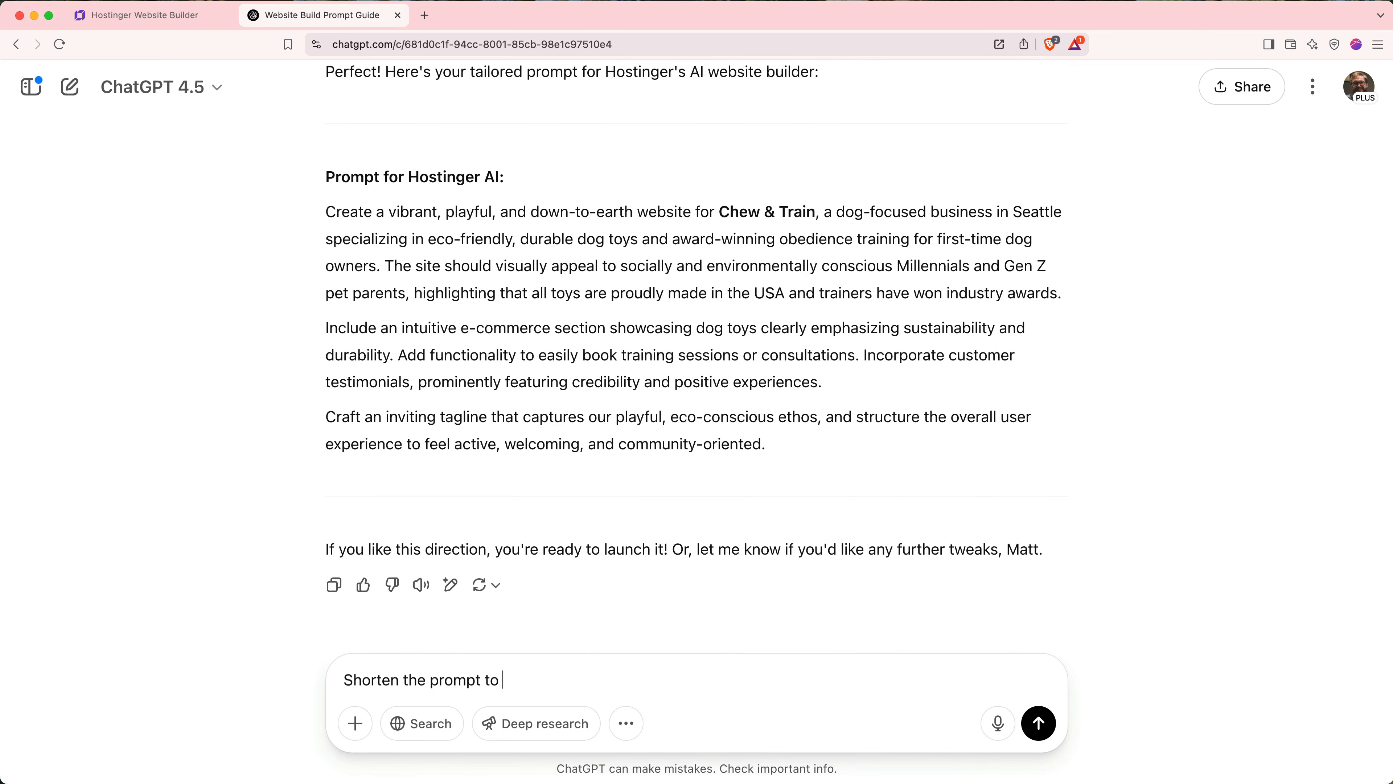
type("mpt to 2-5 sentences.")
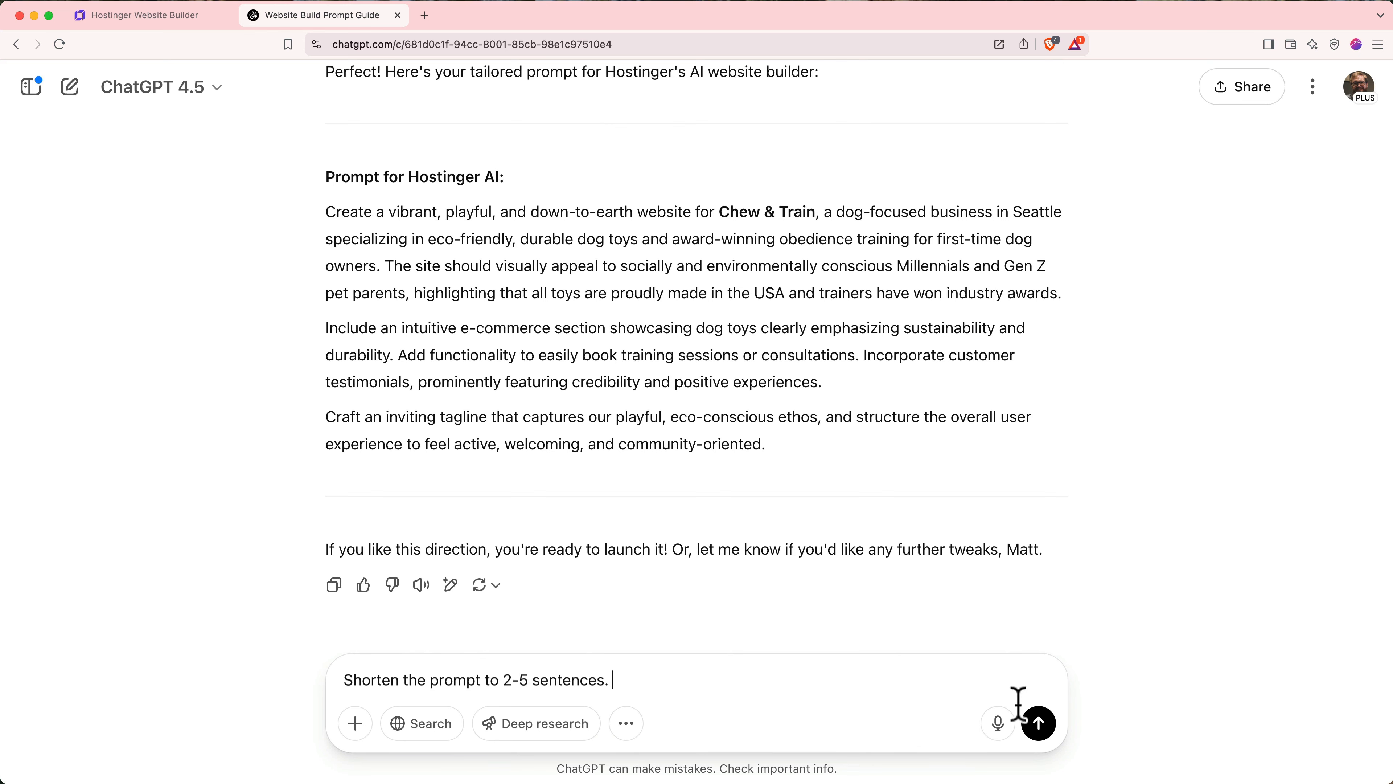
left_click(1039, 724)
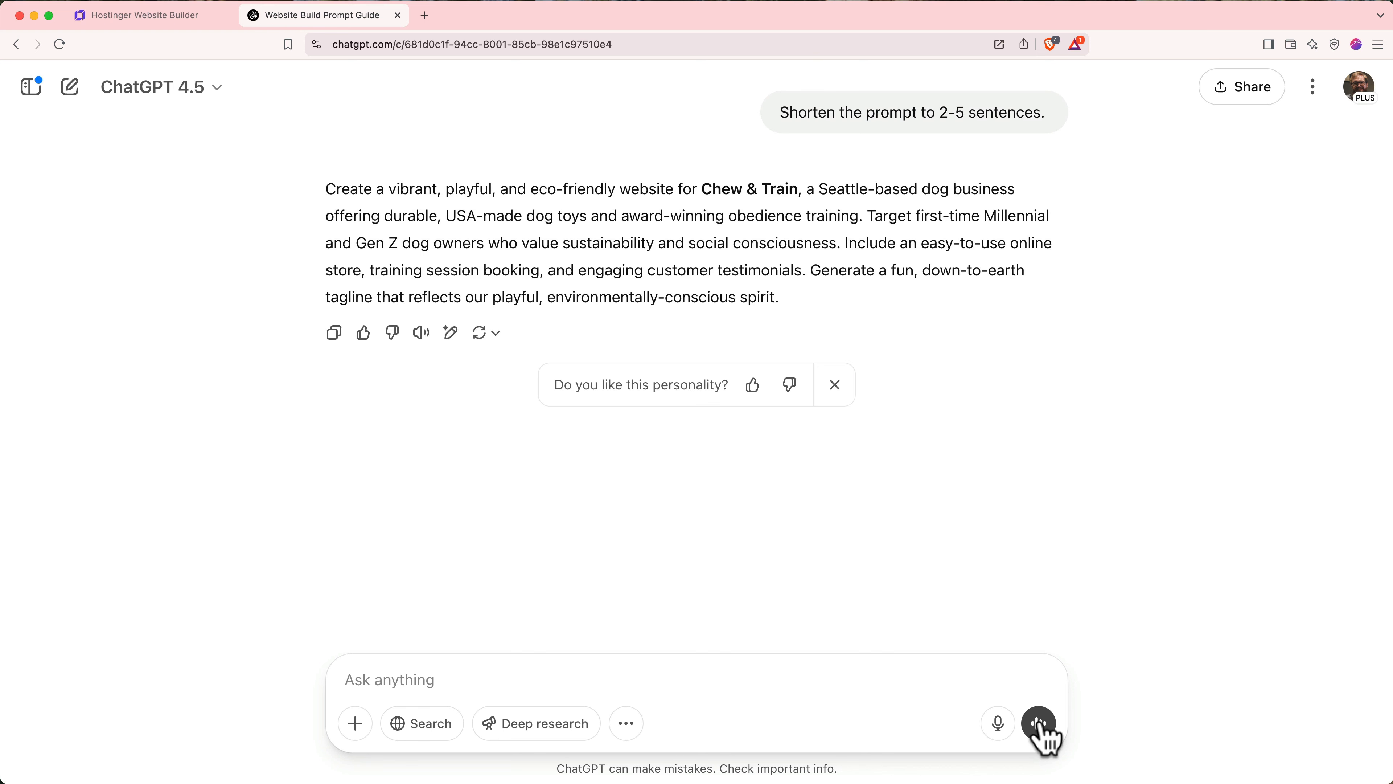
left_click(336, 335)
- Paste the shortened prompt as description, enter brand 'Chew & Train', untick online store, and generate
left_click(186, 16)
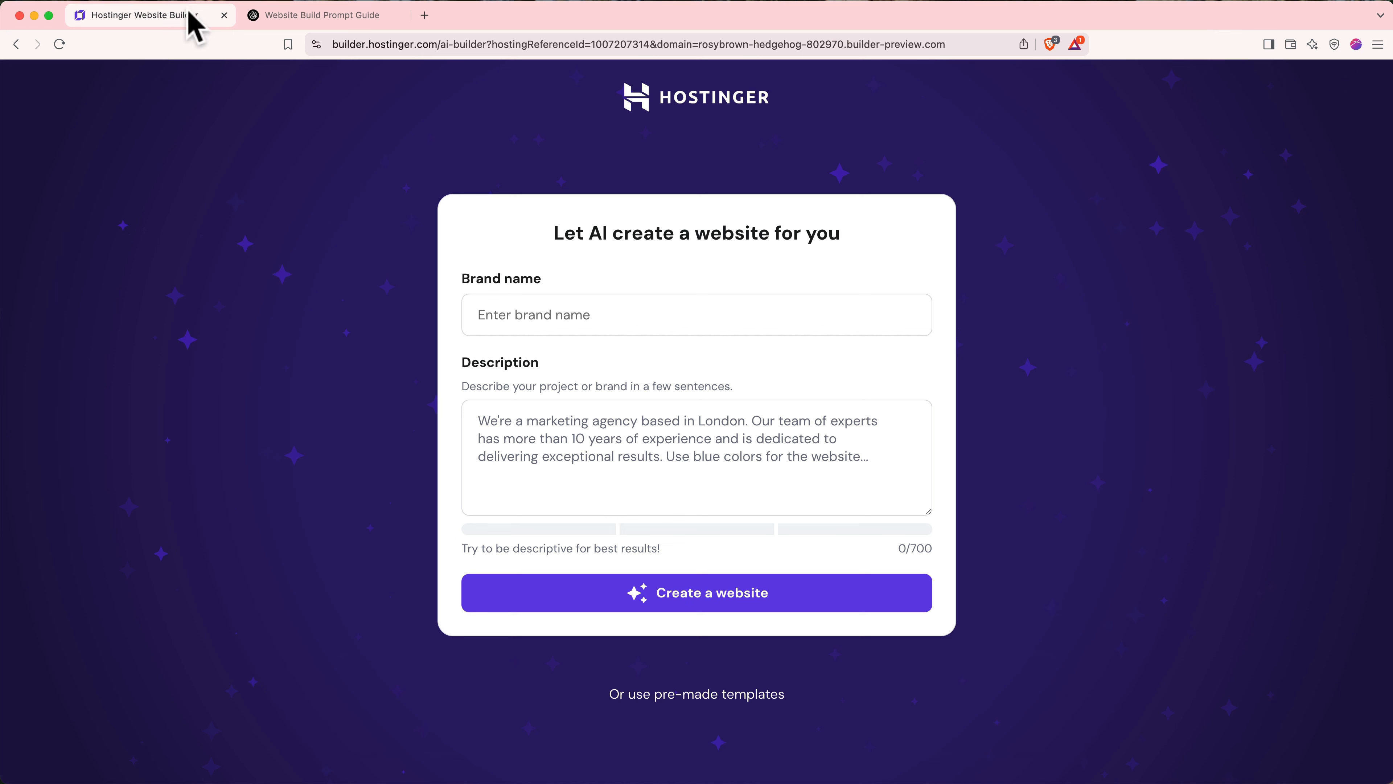
left_click(501, 420)
key("super+v")
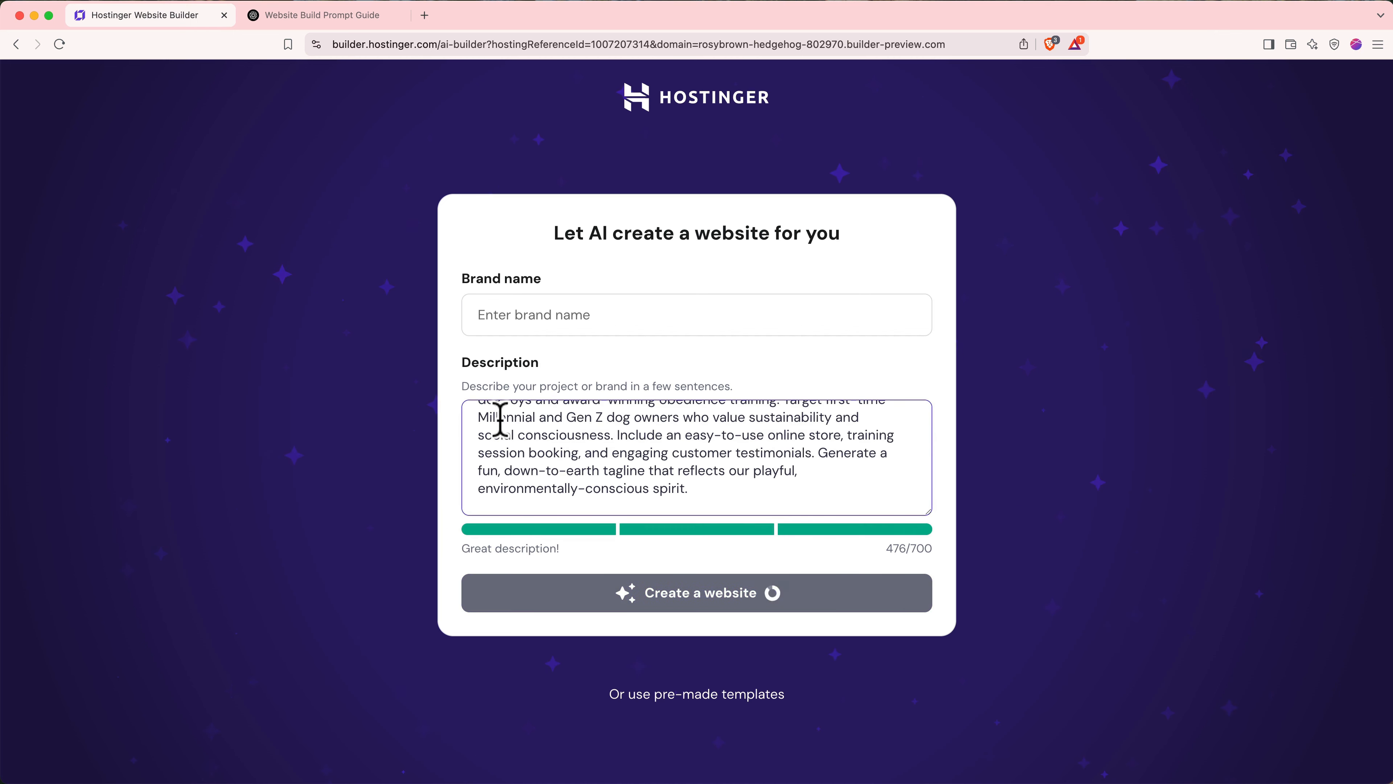
left_click(541, 289)
type("Chew & Train")
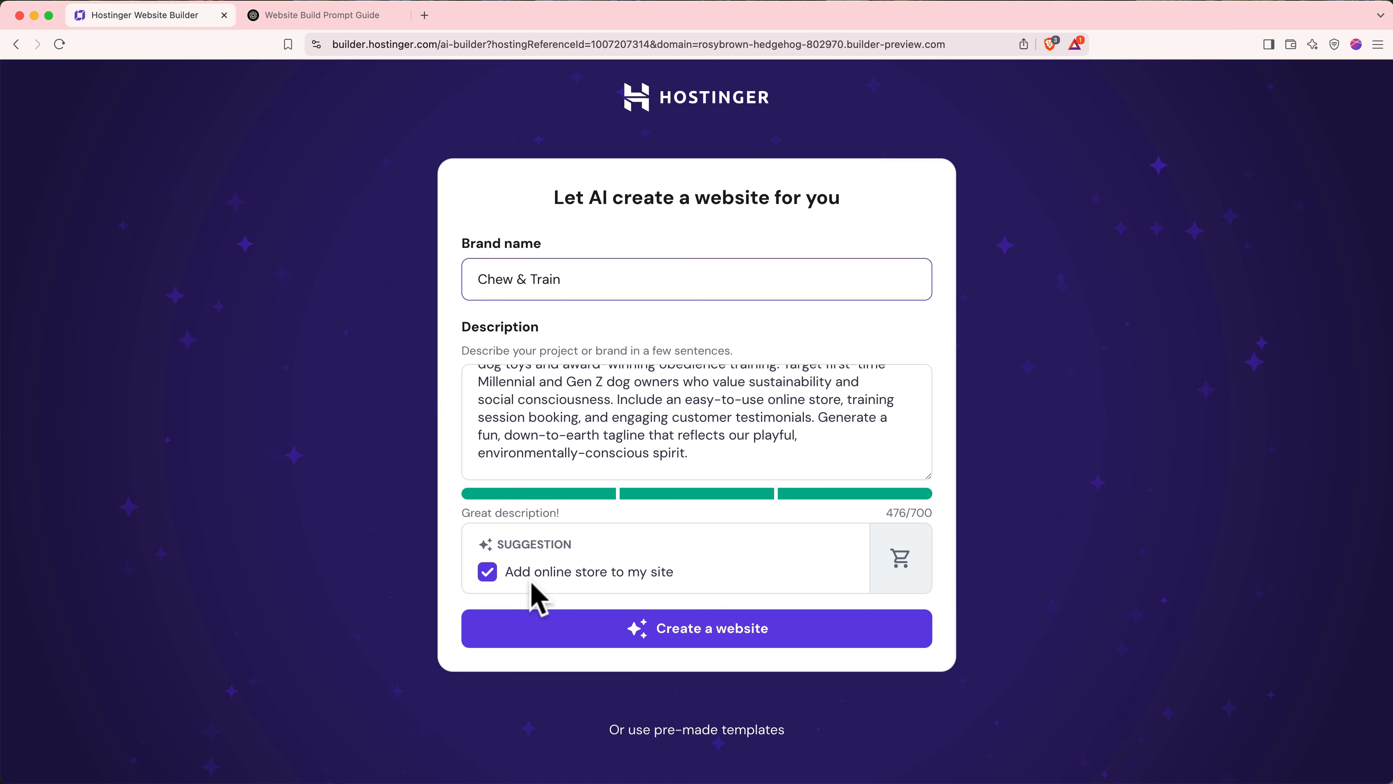
left_click(489, 573)
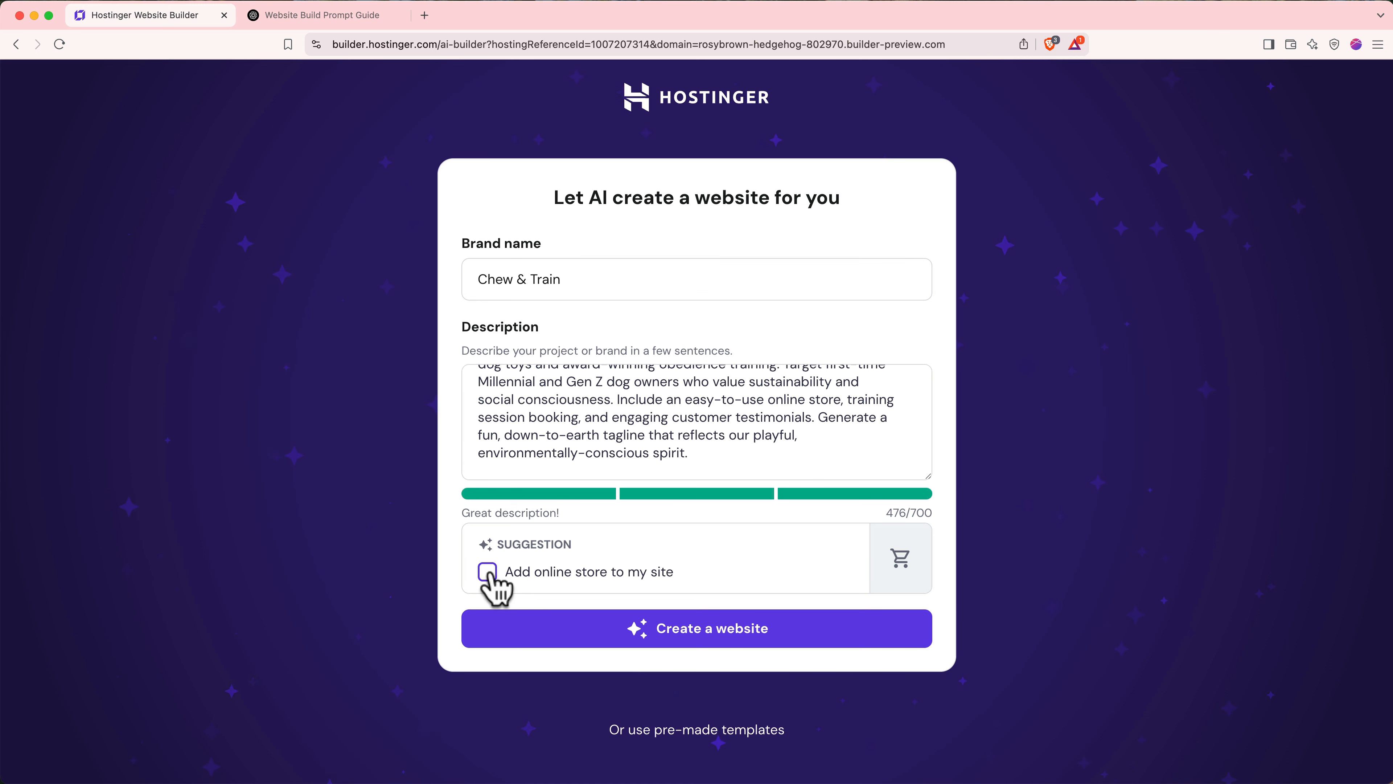
left_click(565, 631)
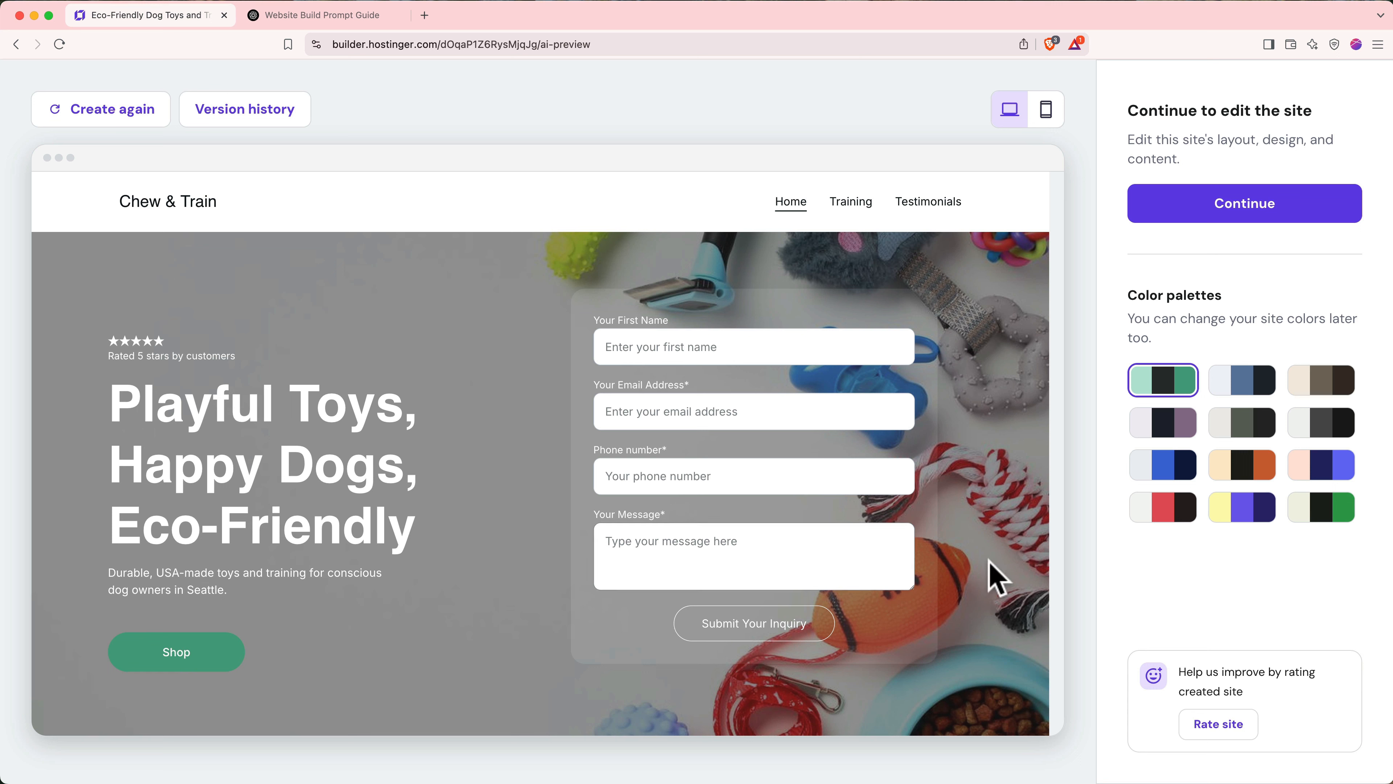
- Preview the generated site in several alternative colour palettes
left_click(1243, 387)
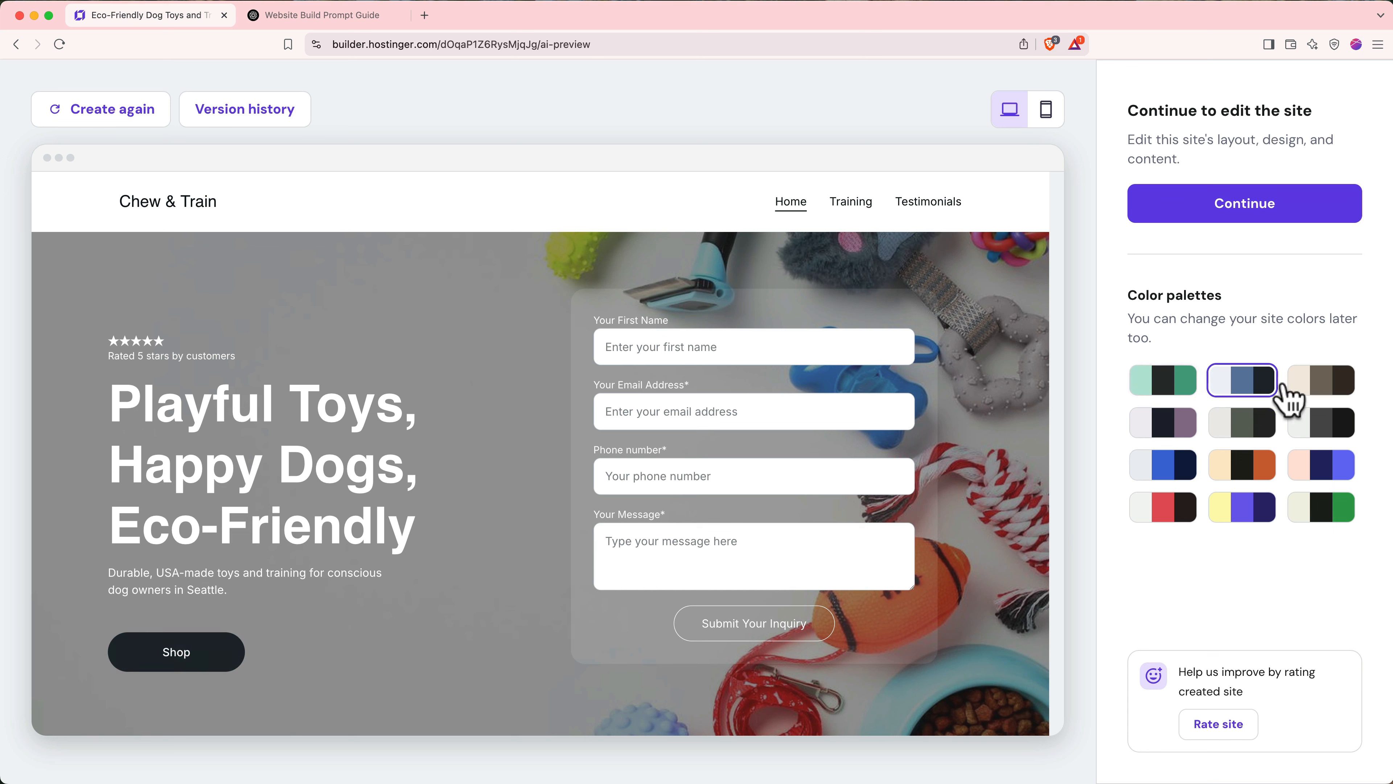
left_click(1321, 387)
left_click(1321, 420)
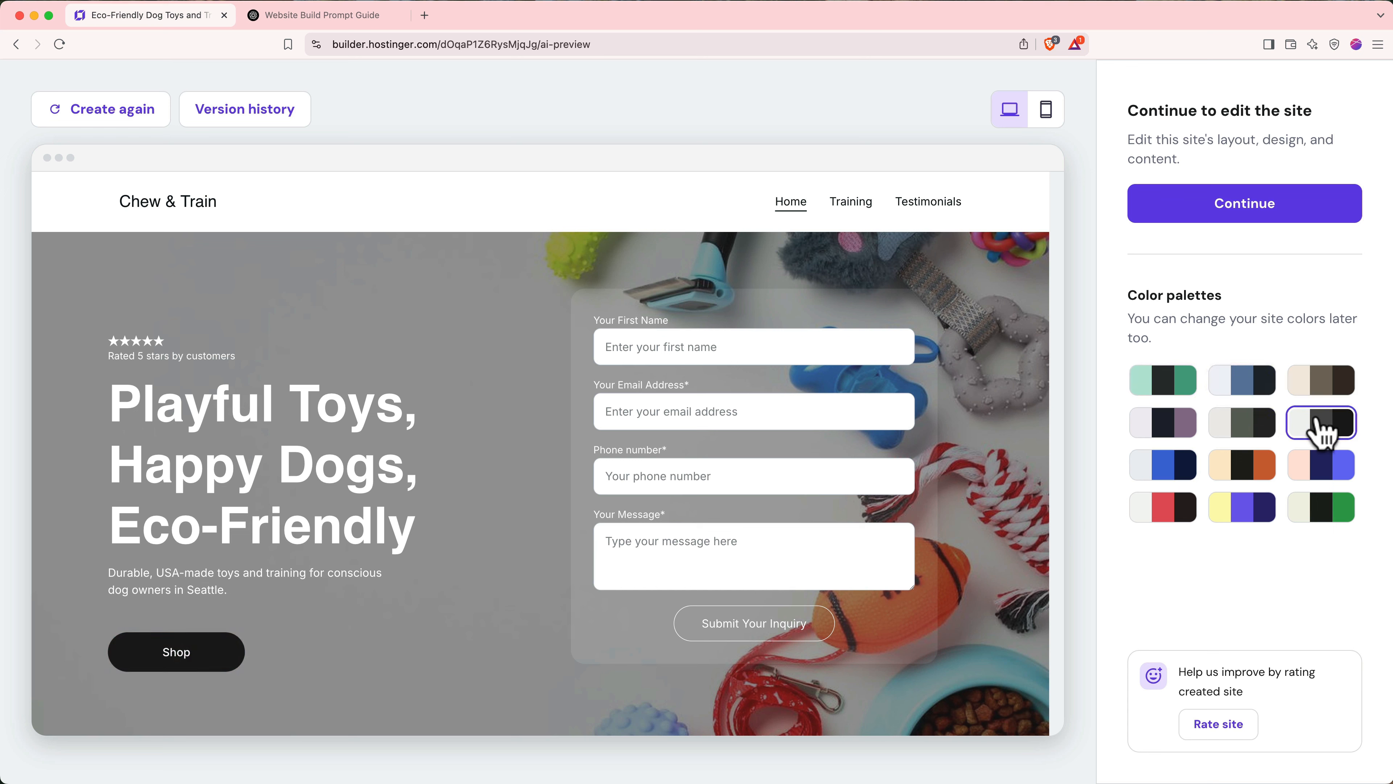
left_click(1262, 423)
scroll(965, 516, "down", 10)
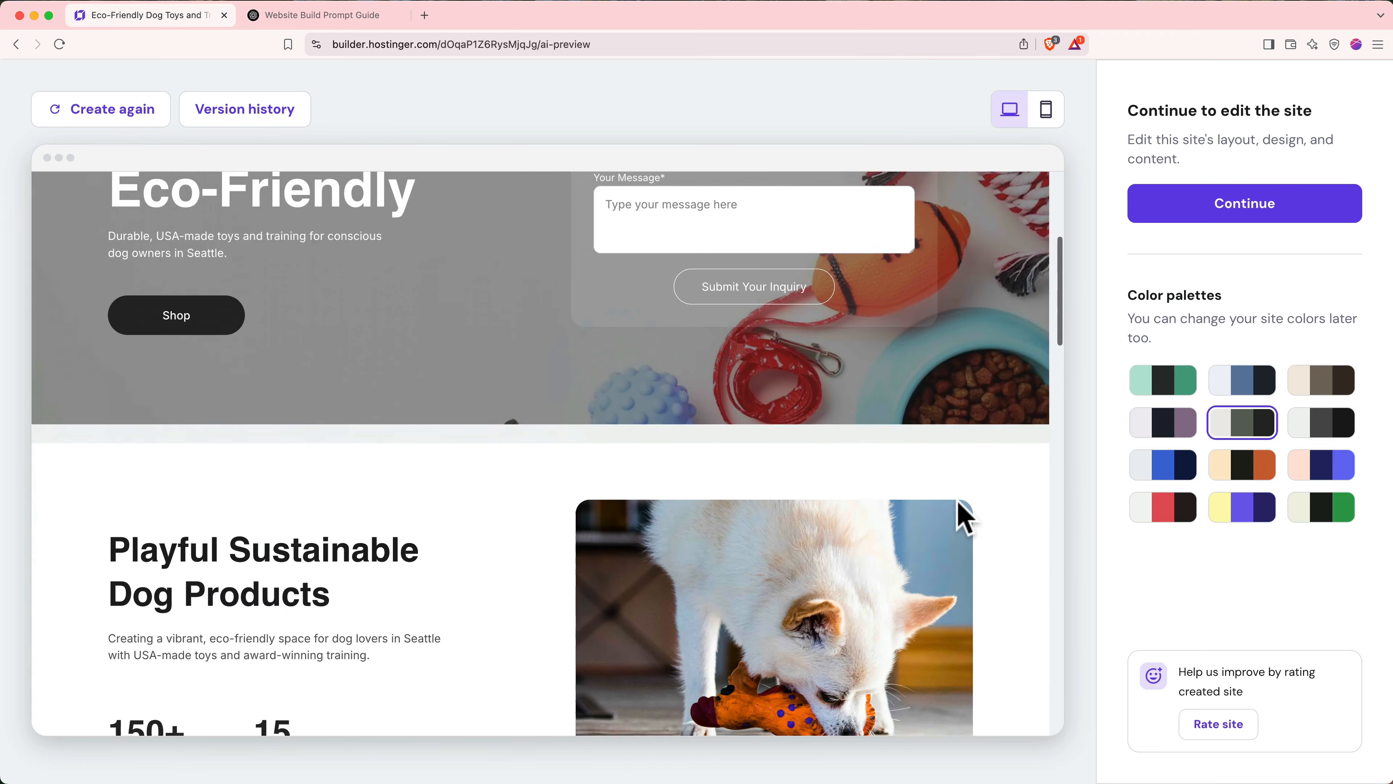
scroll(982, 508, "down", 1)
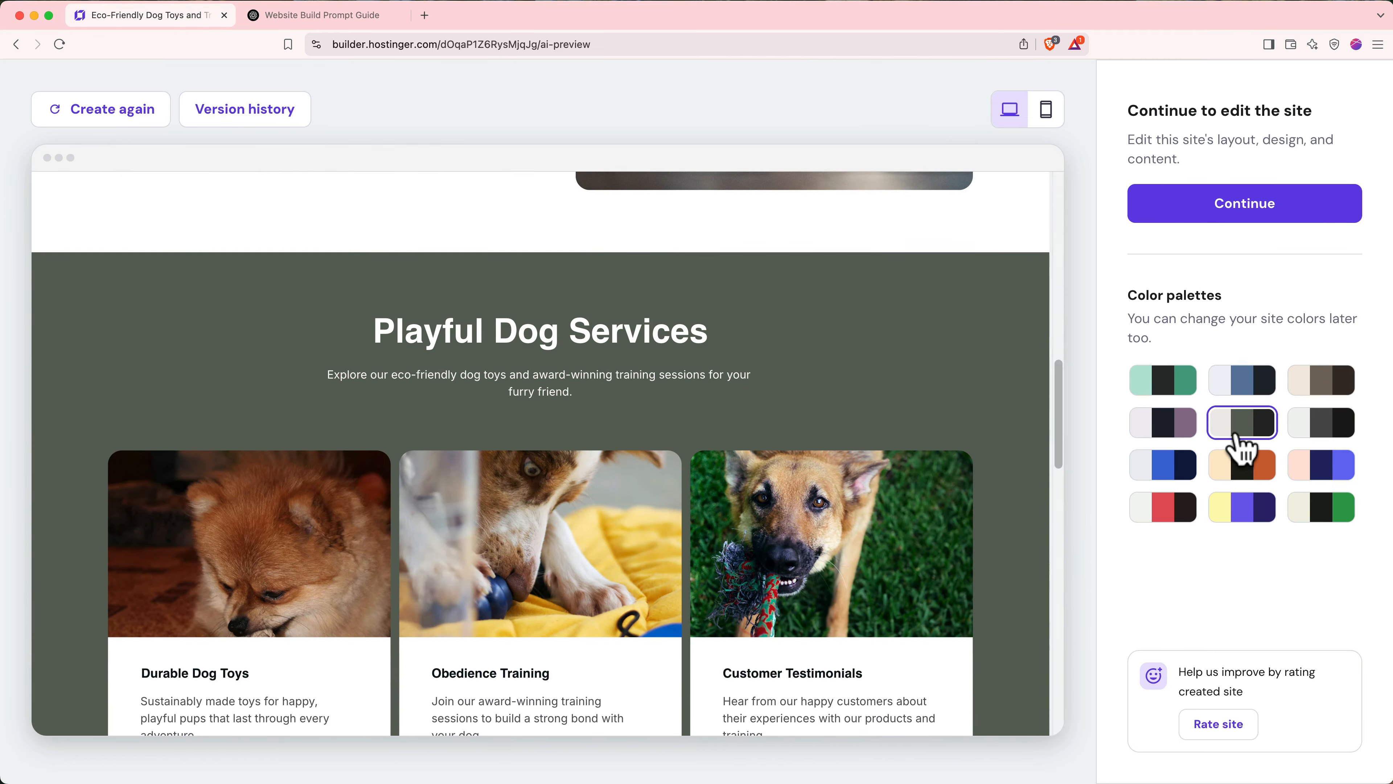
- Compare blue, dark, purple and navy palettes, pick orange and black, and continue to the editor
left_click(1238, 478)
left_click(1185, 472)
left_click(1177, 430)
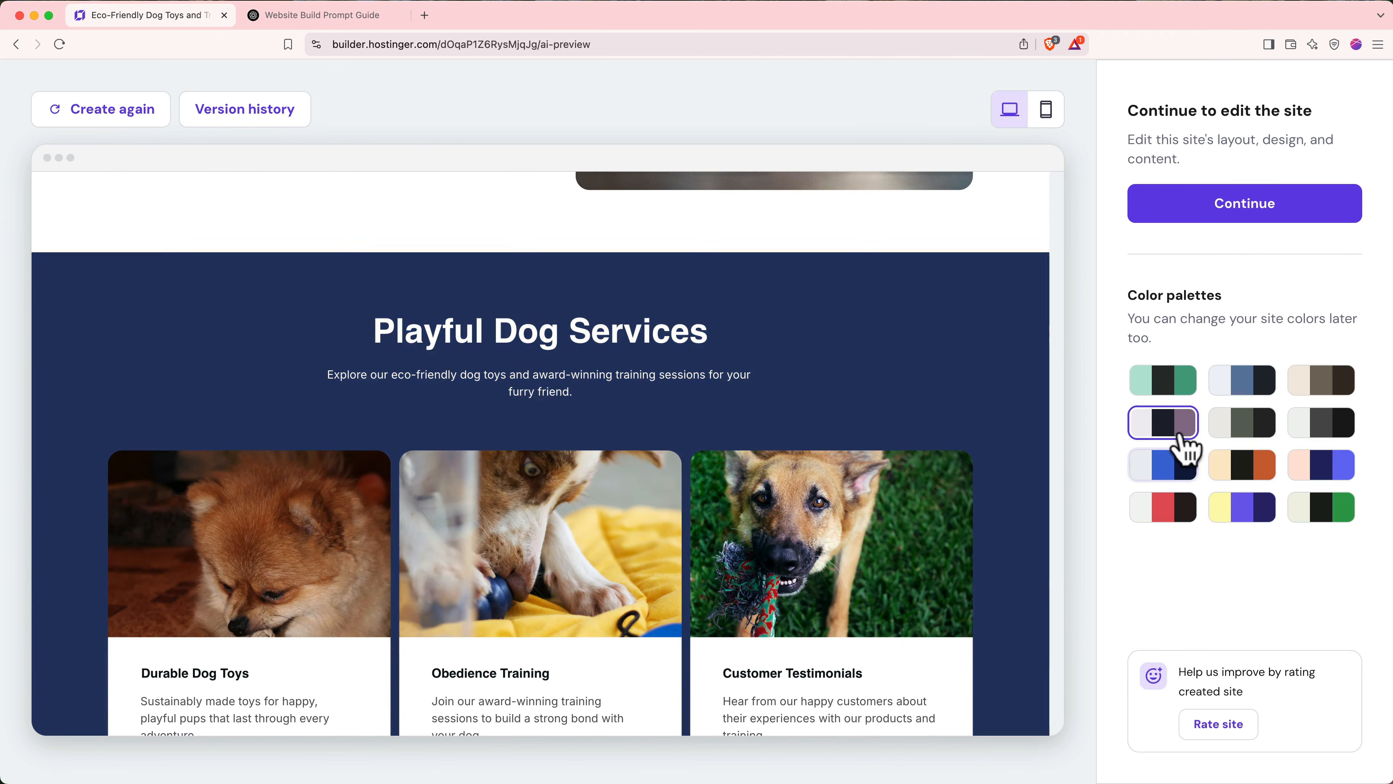
left_click(1245, 508)
left_click(1333, 464)
left_click(1246, 473)
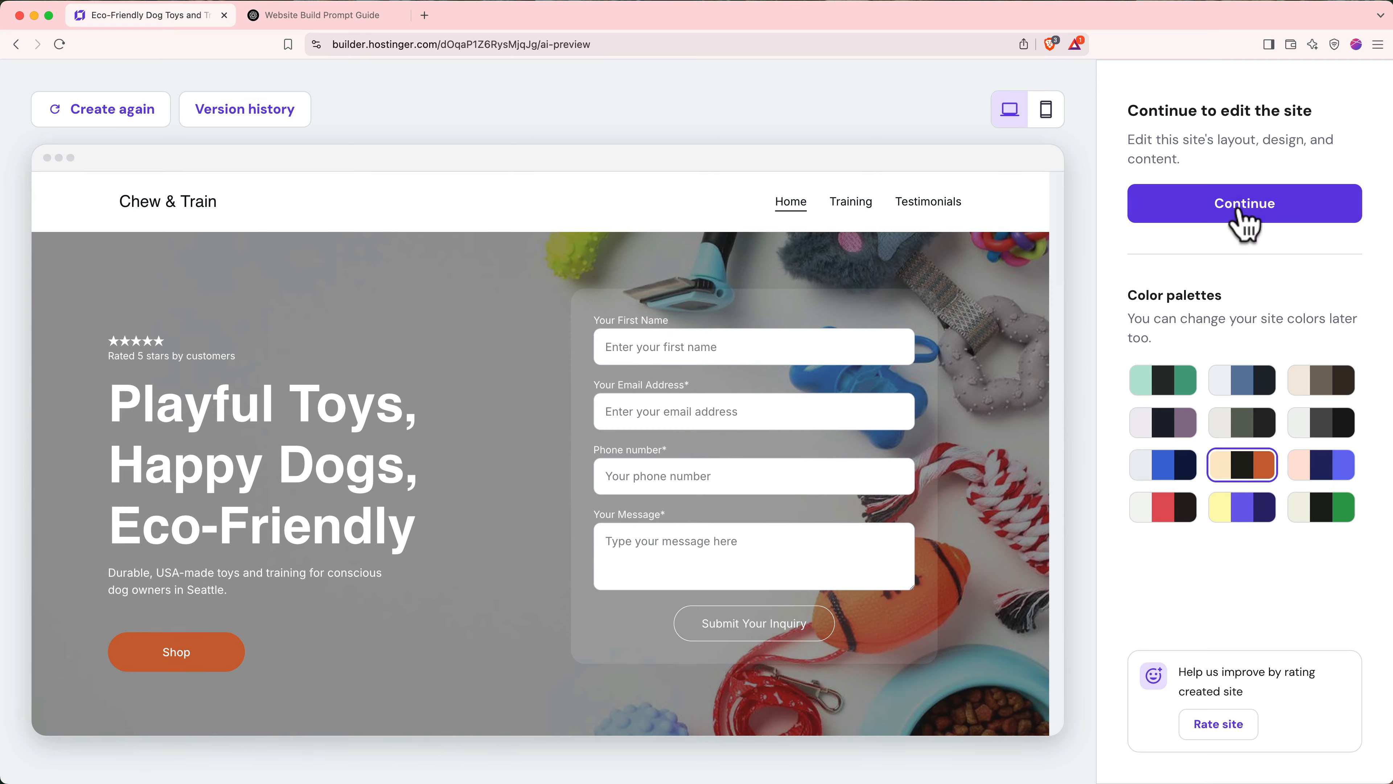
left_click(1243, 211)
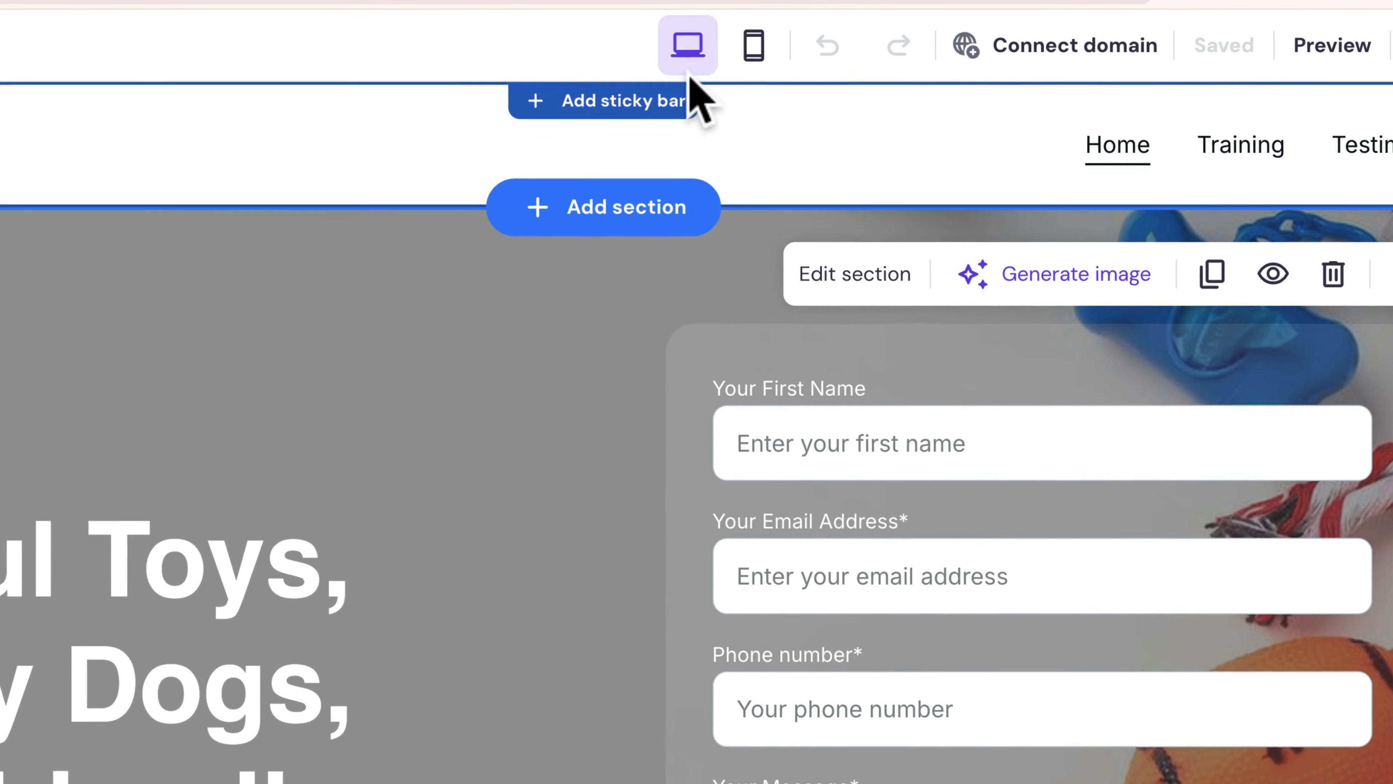
left_click(712, 54)
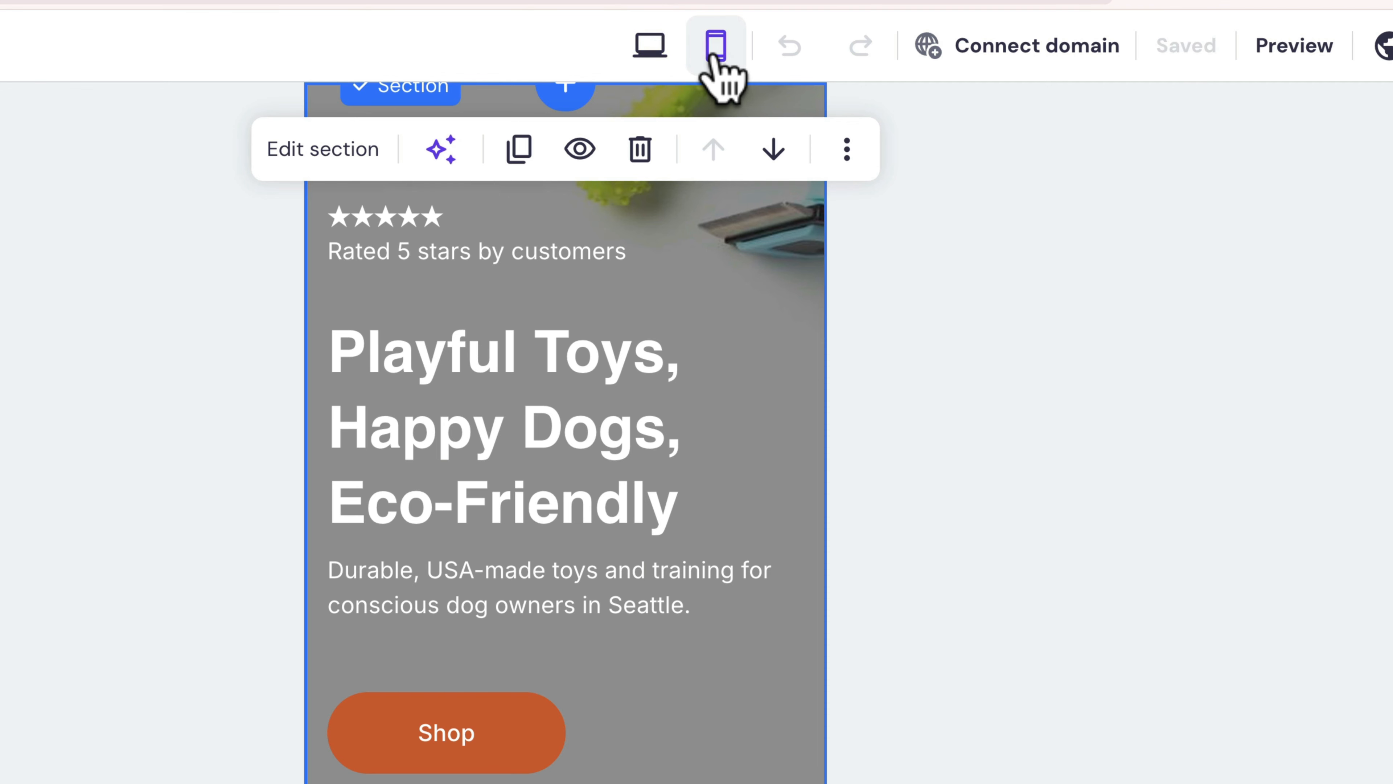
left_click(656, 48)
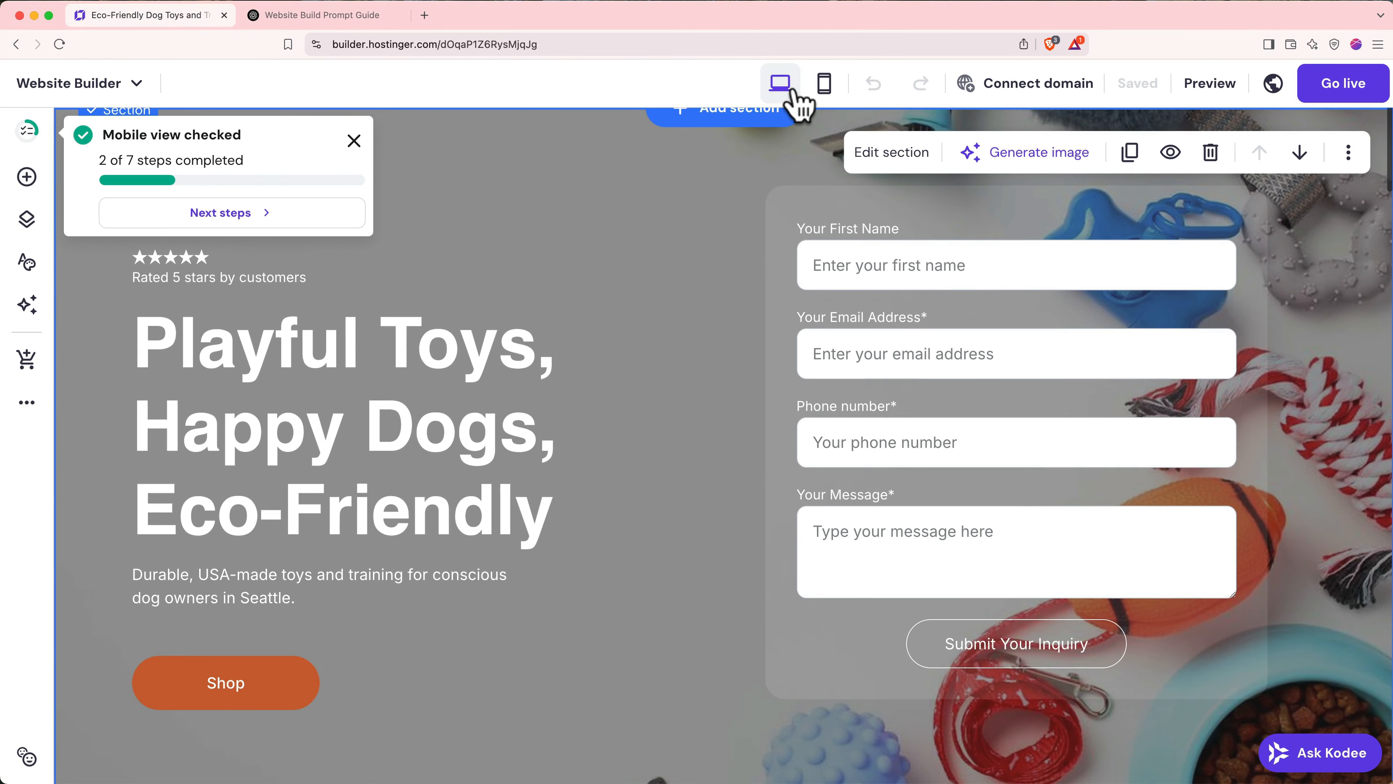
left_click(460, 414)
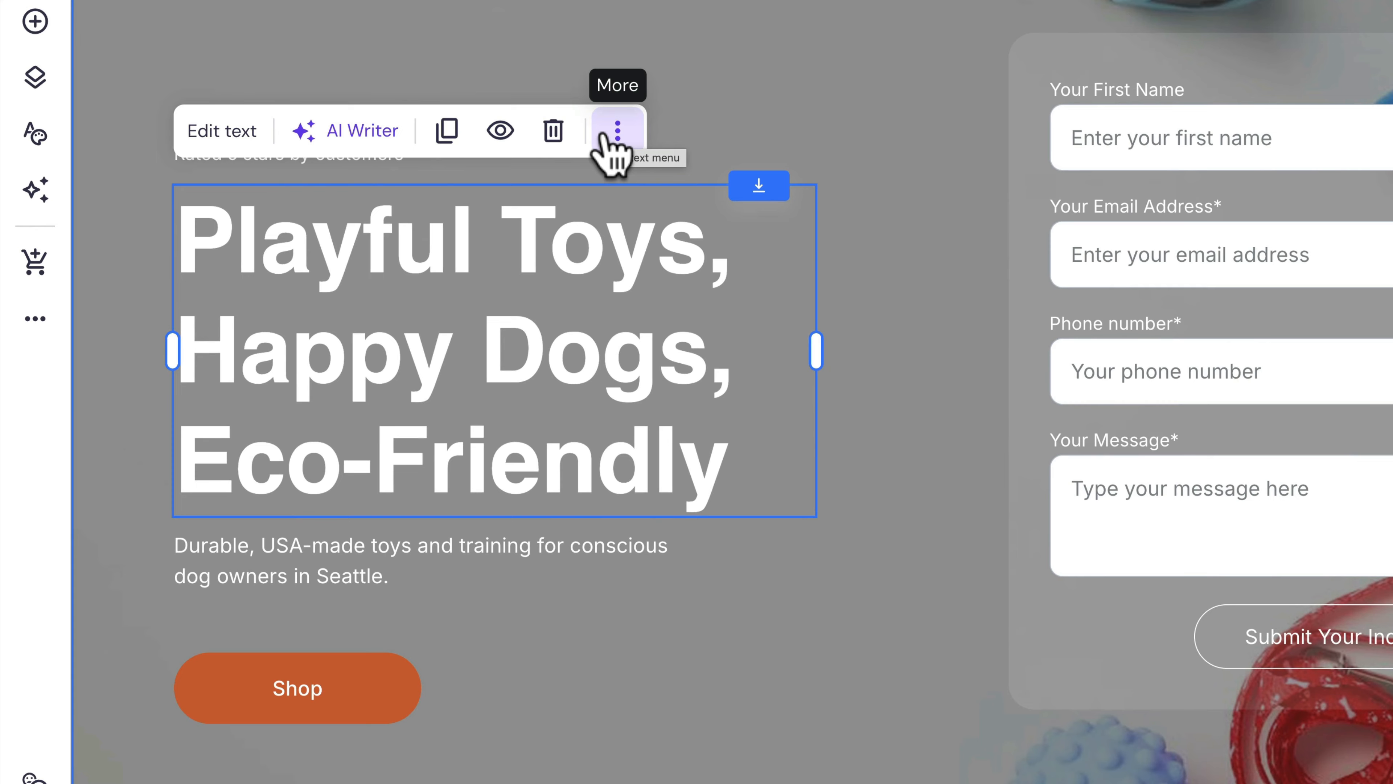
left_click_drag(591, 374, 533, 599)
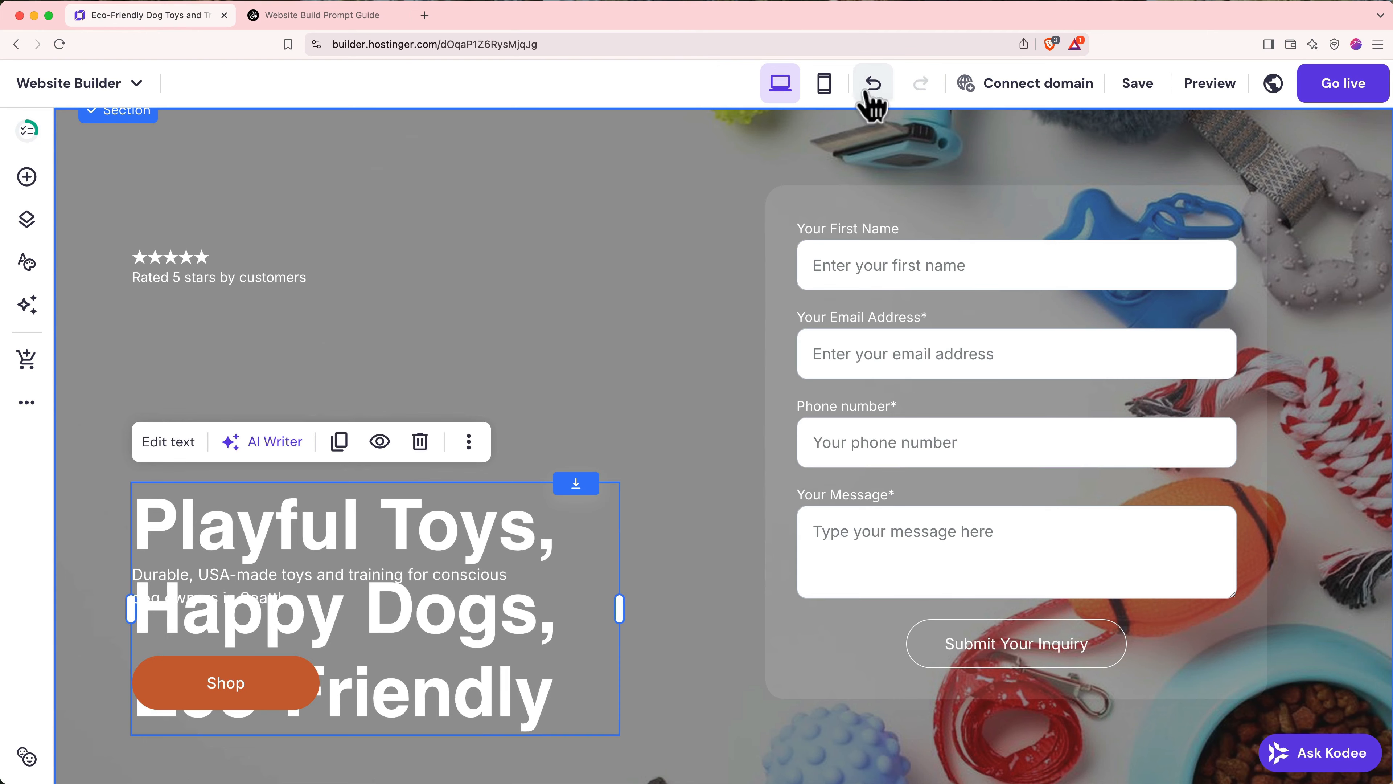
left_click(873, 83)
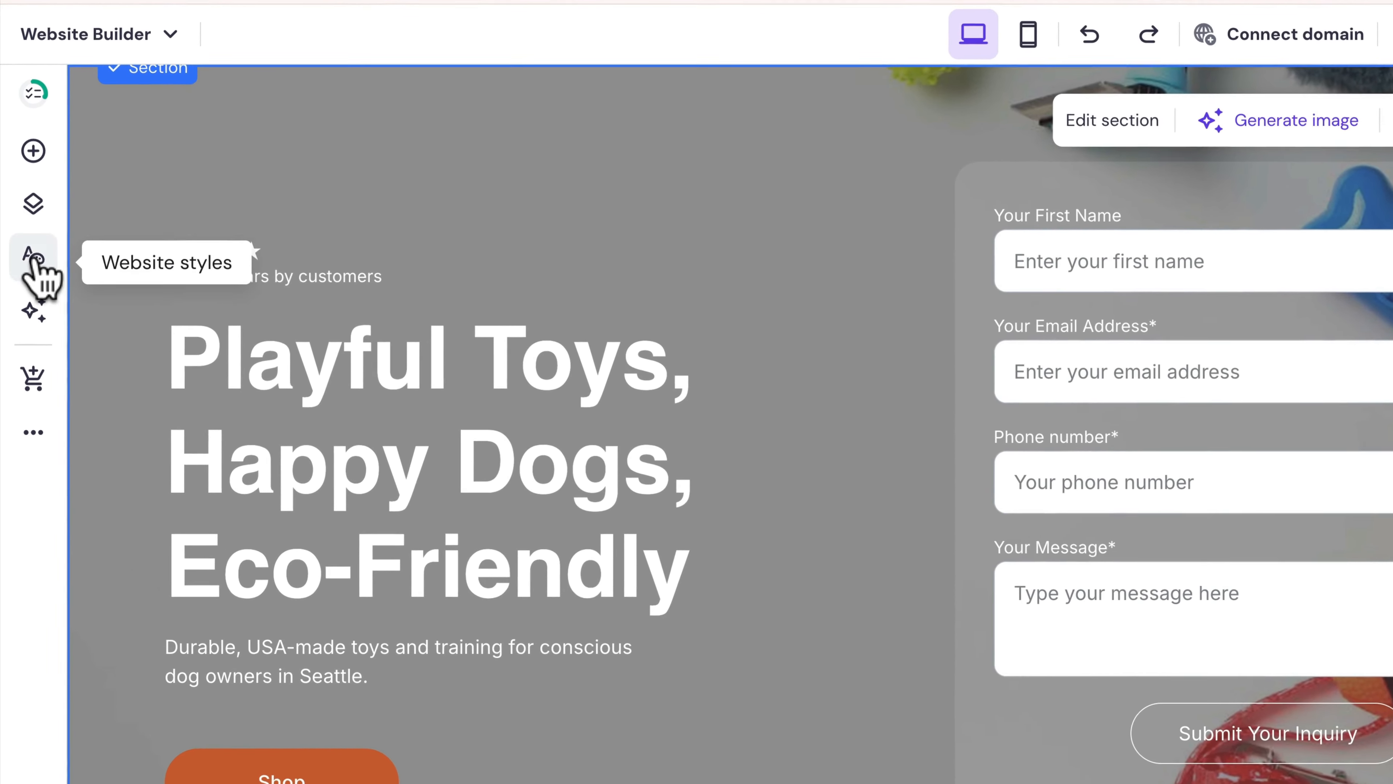
- In Website styles, apply the Poppins font pairing, resetting the edited Outfit/Inter fonts
left_click(34, 259)
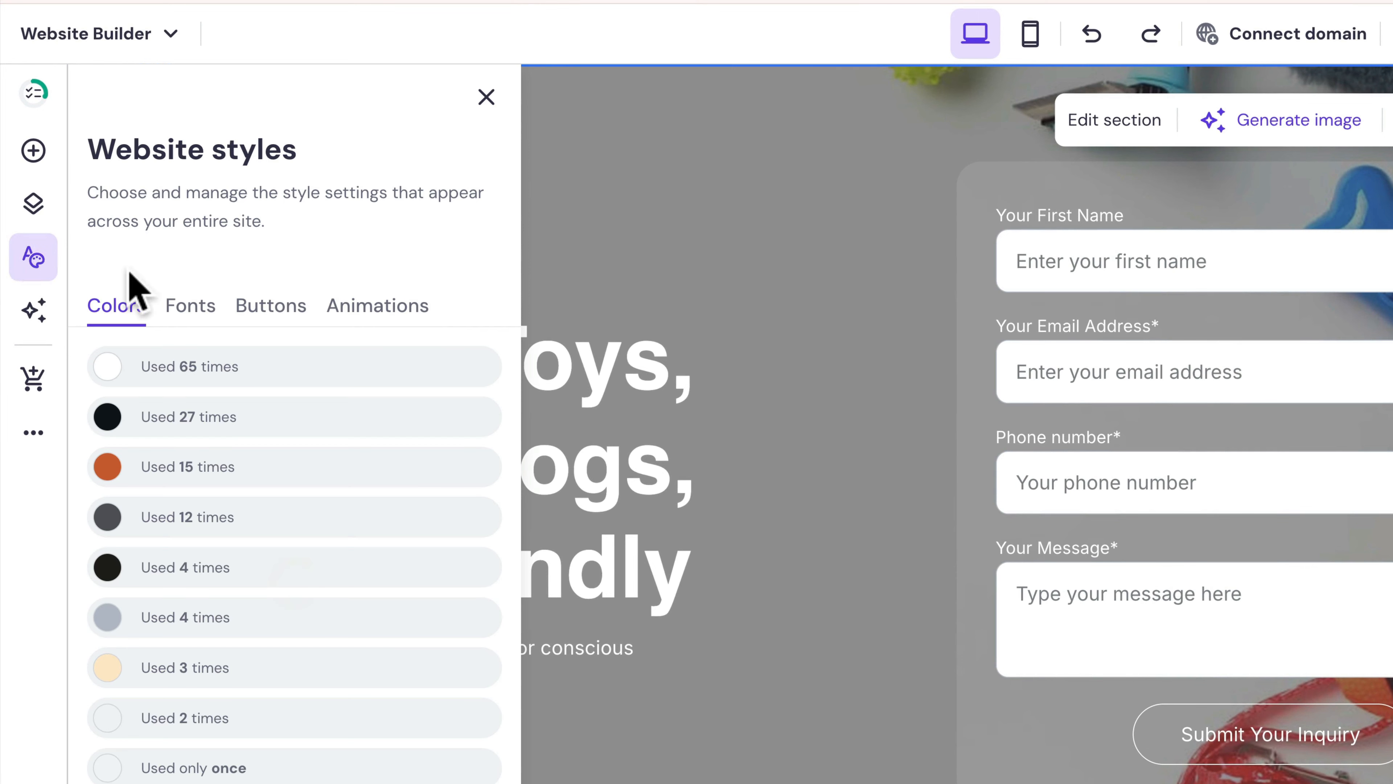
left_click(192, 308)
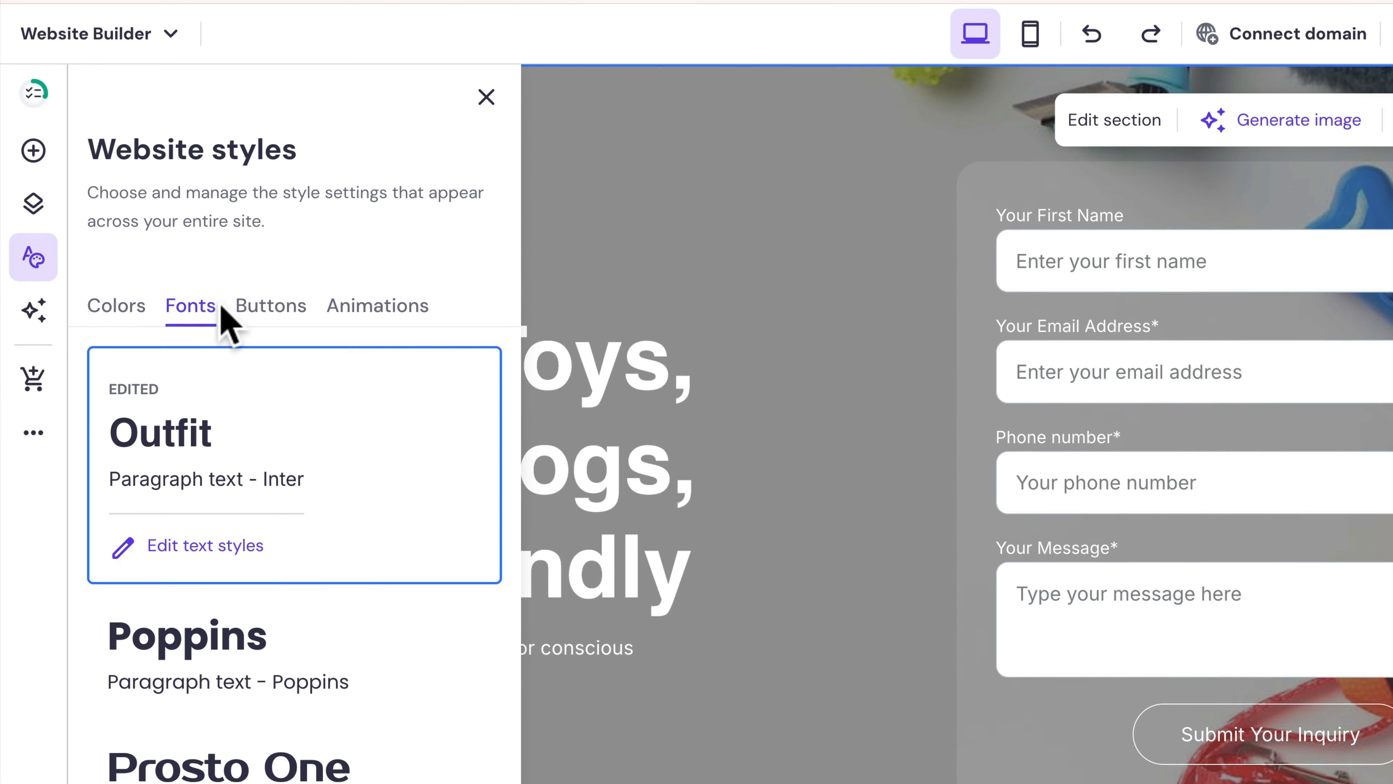
left_click(247, 308)
left_click(339, 310)
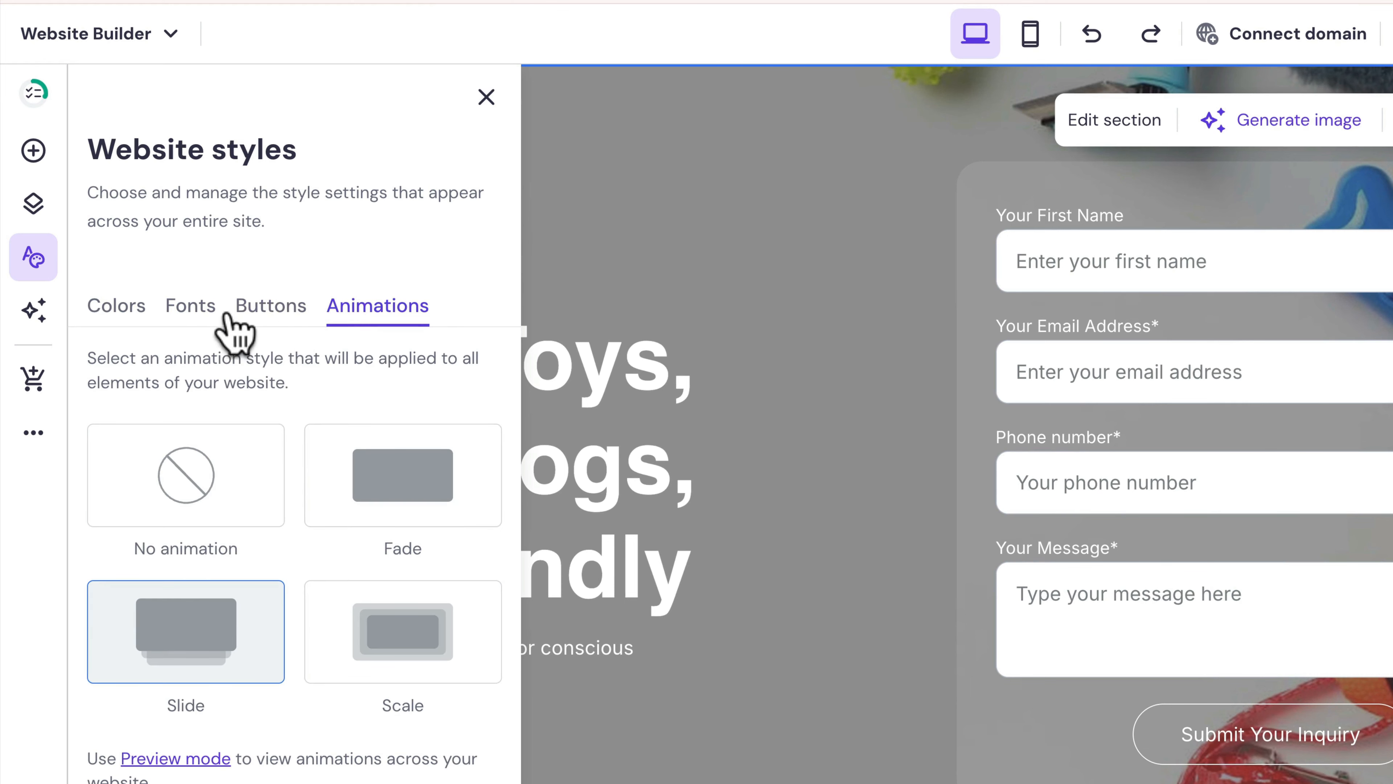
left_click(204, 312)
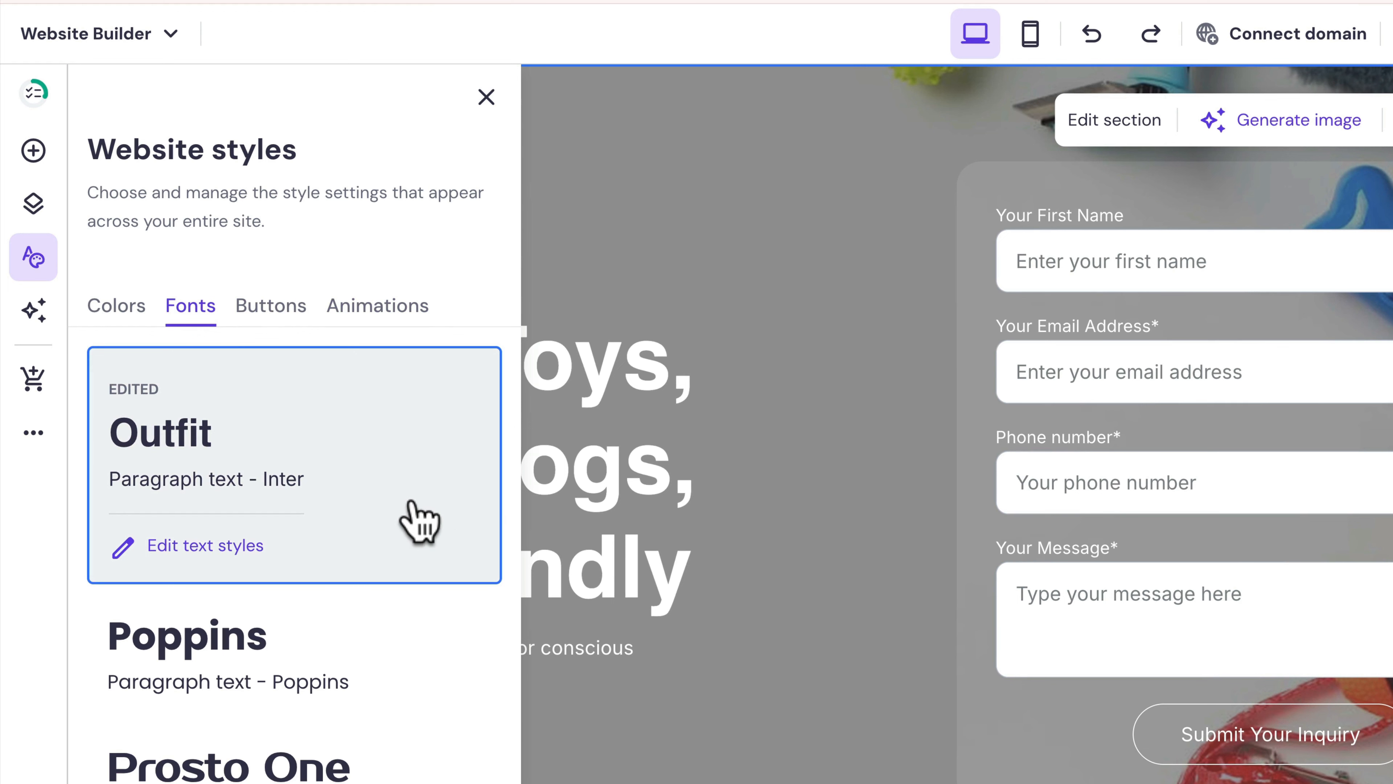
scroll(329, 524, "down", 3)
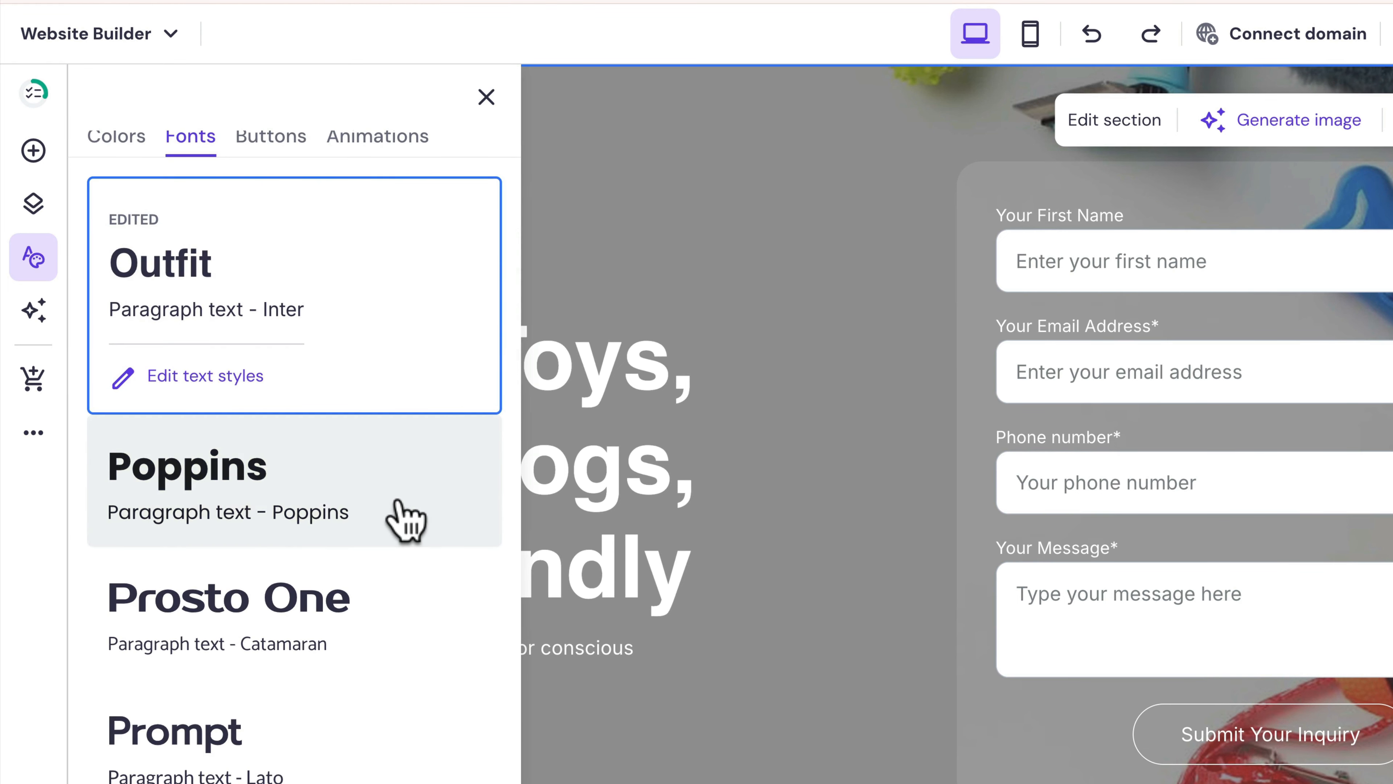
left_click(408, 502)
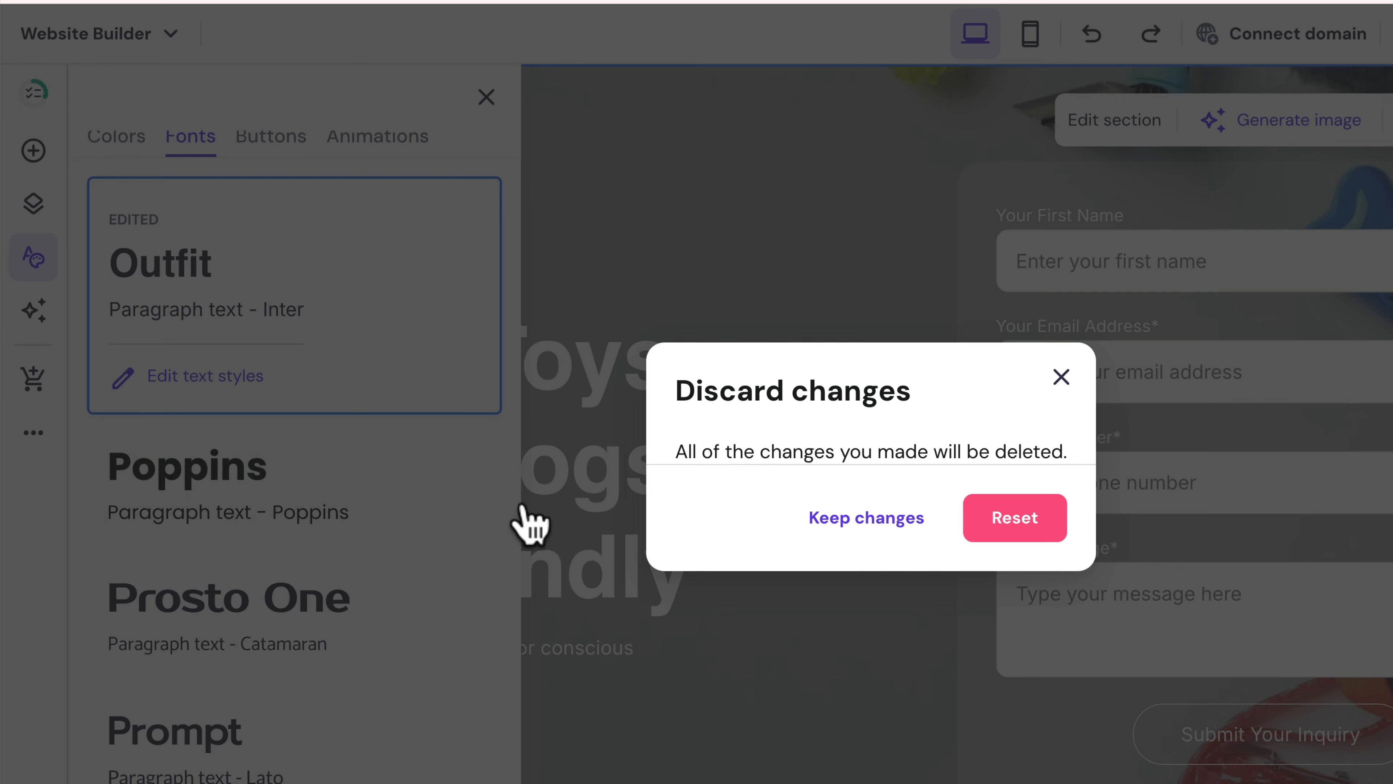
left_click(985, 523)
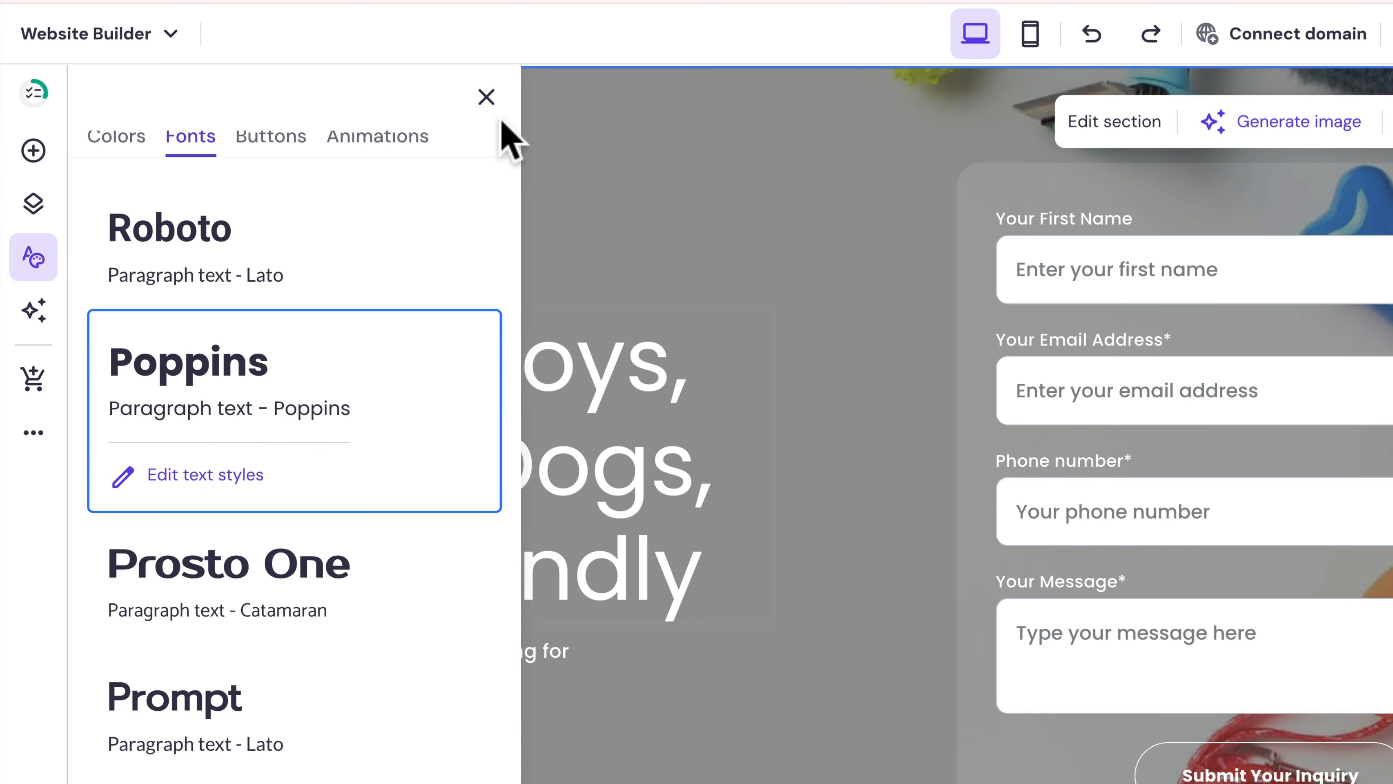
left_click(487, 99)
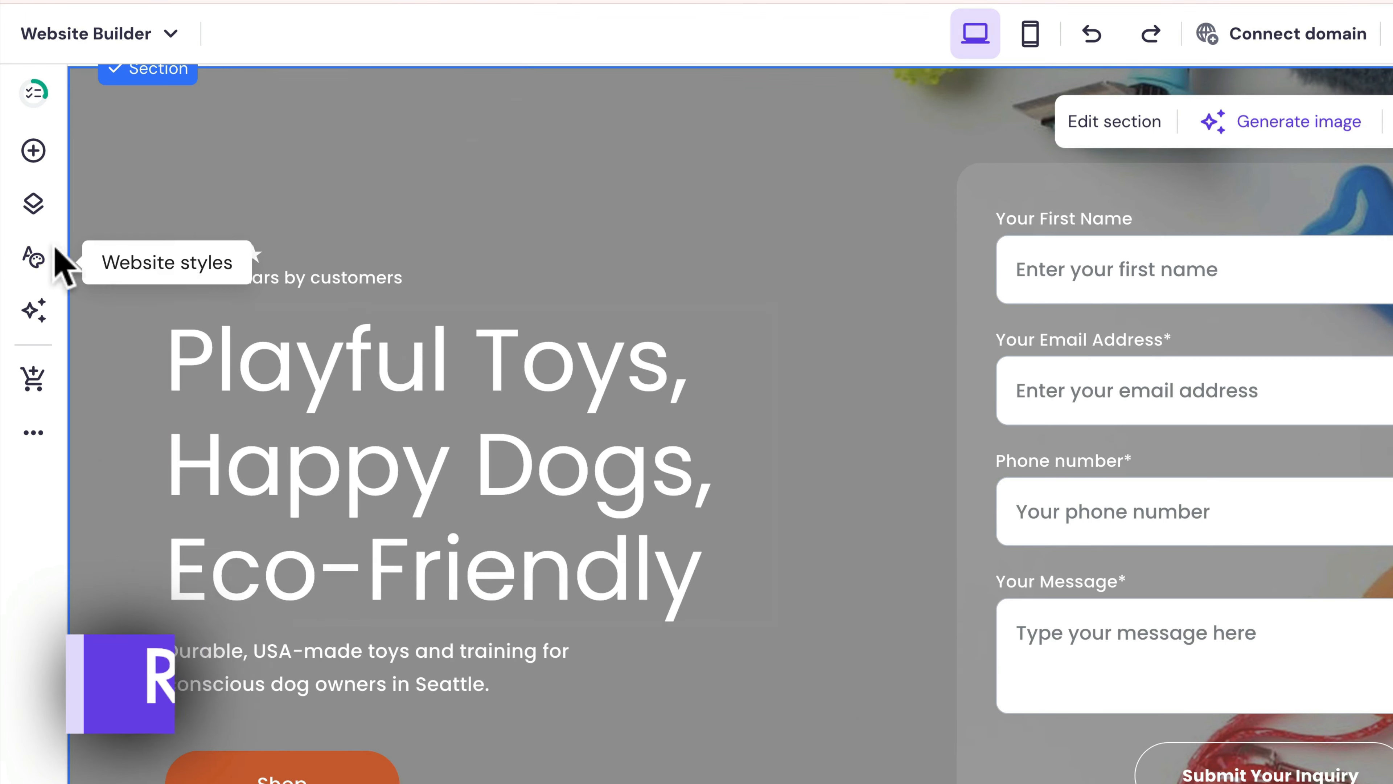
- Delete the Testimonials page, leaving Home and Training, then bring up the AI tools list
left_click(34, 208)
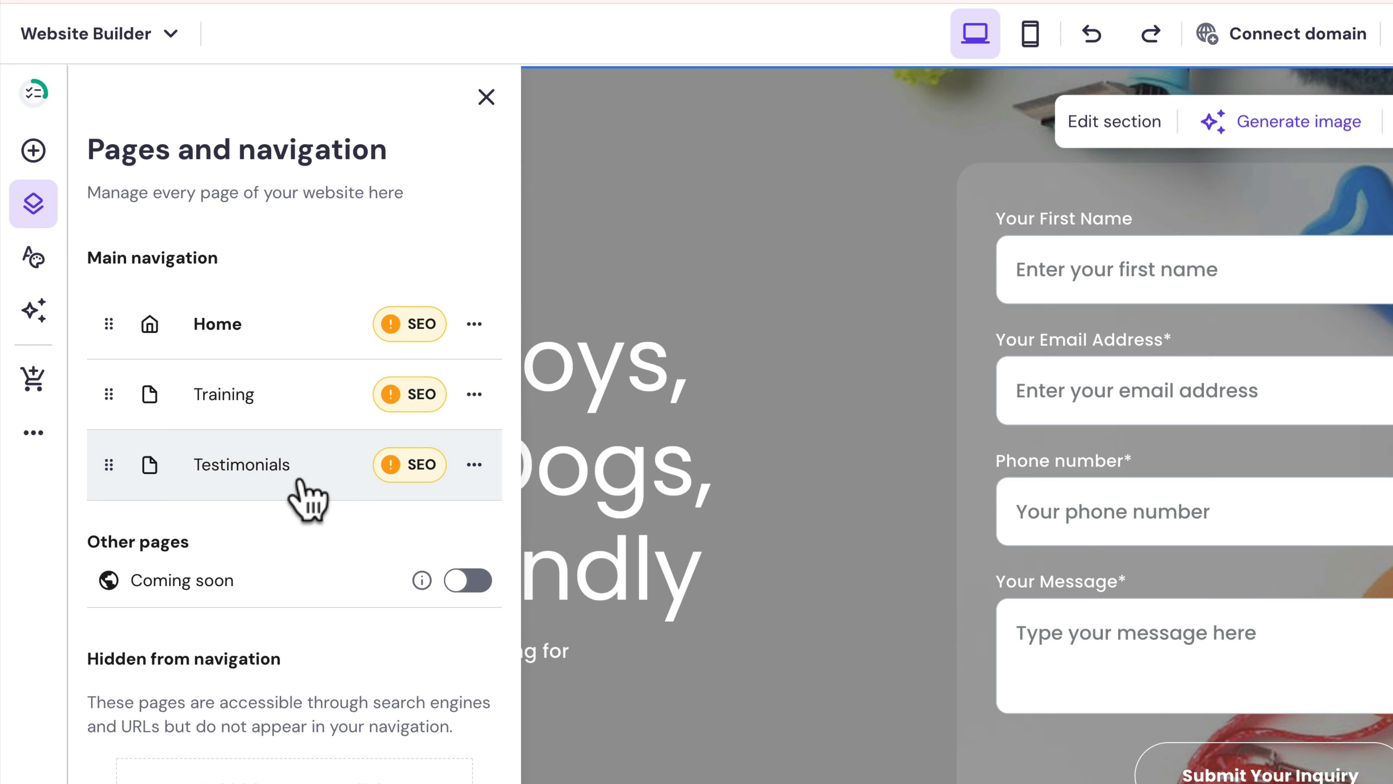
left_click(475, 465)
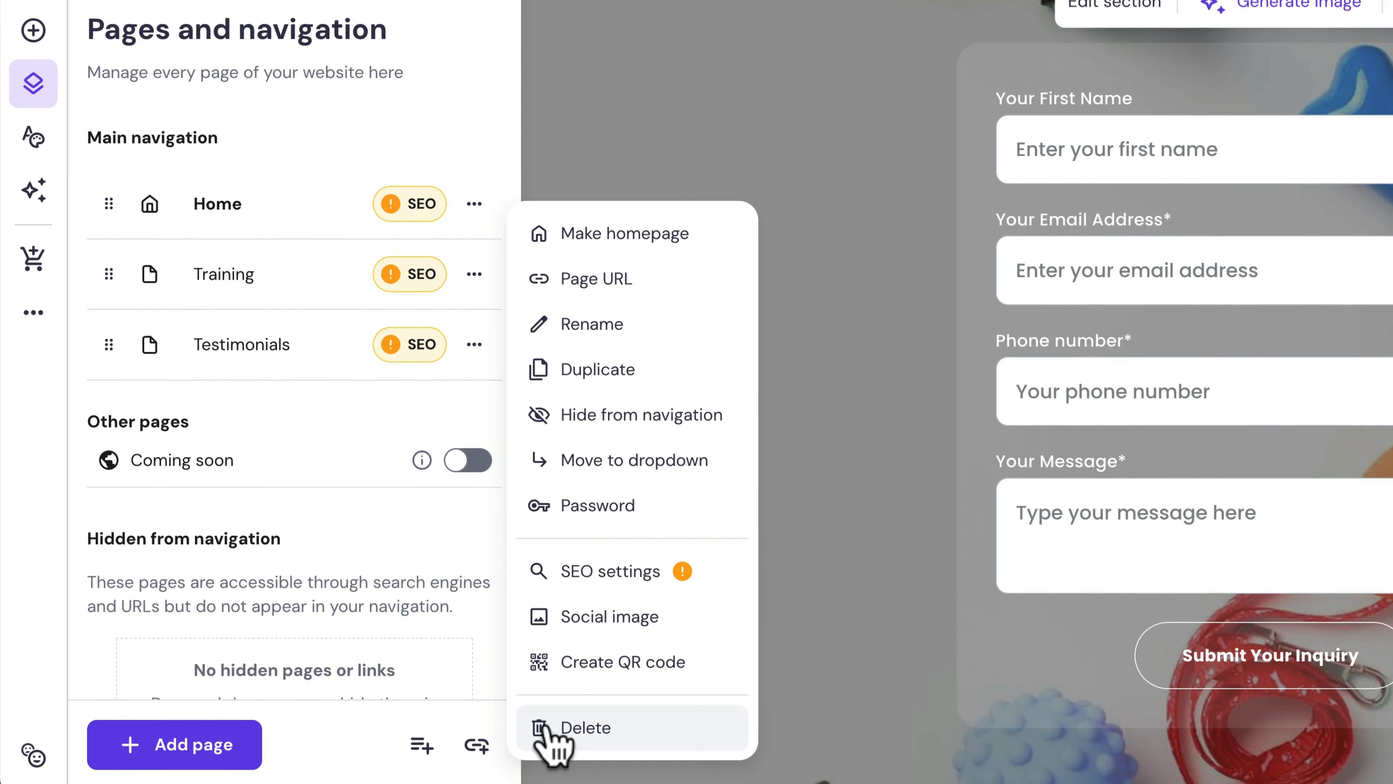
left_click(576, 727)
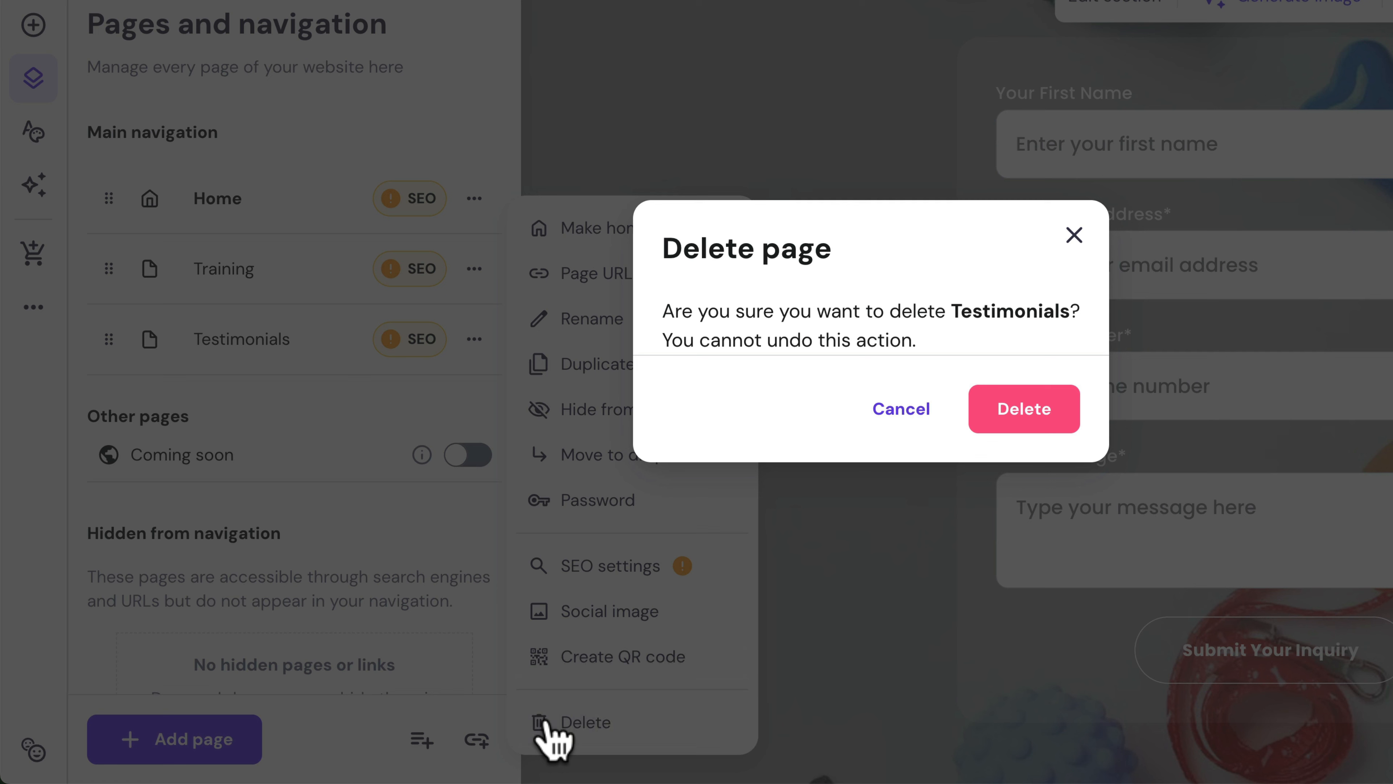
left_click(996, 417)
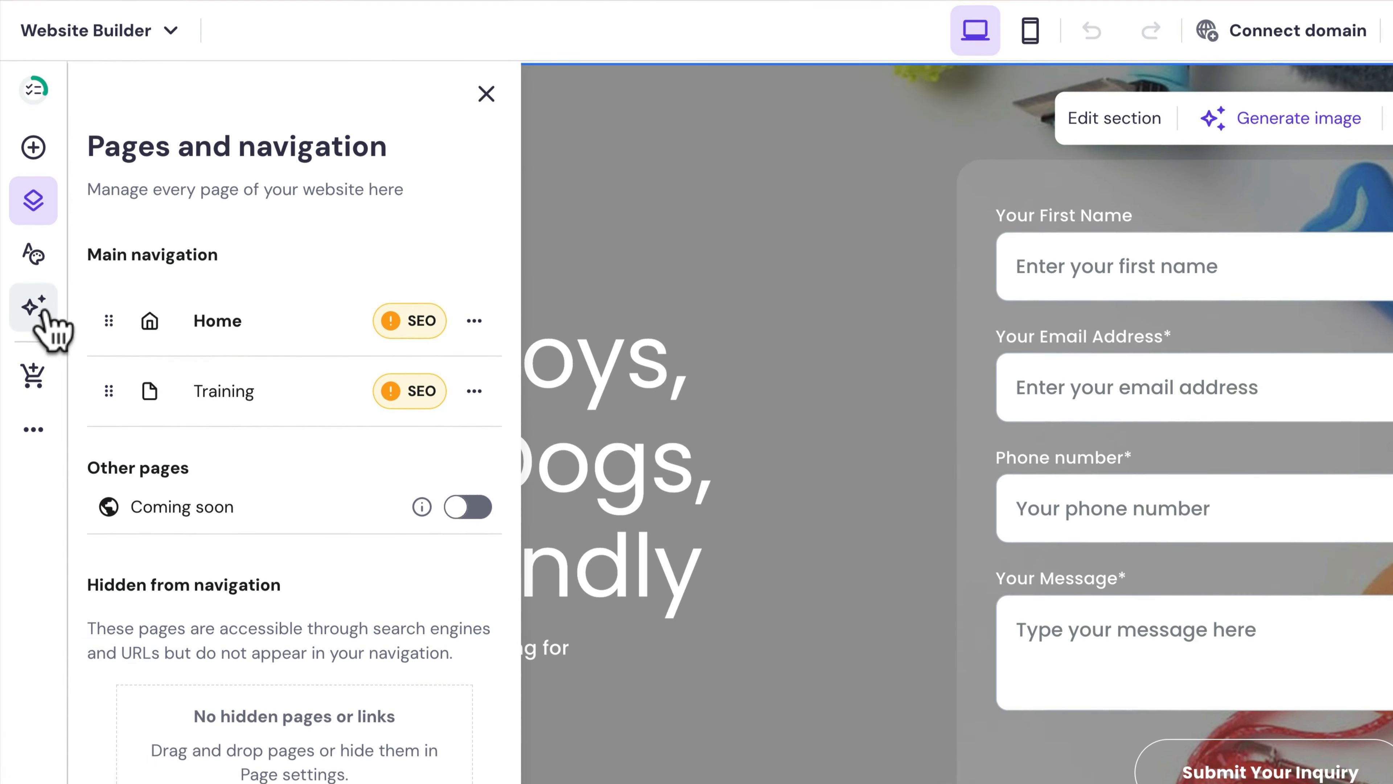
left_click(38, 187)
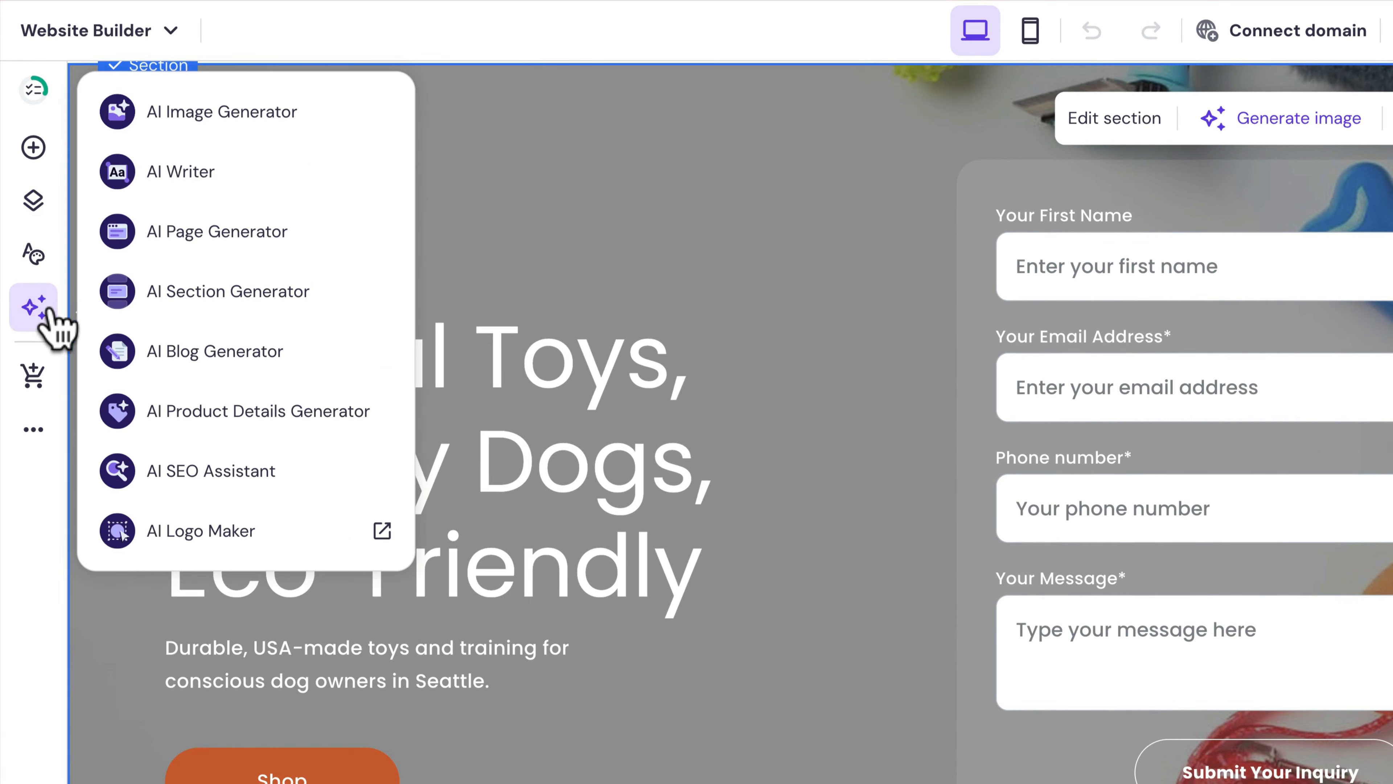
- Start a new AI page, then ask ChatGPT for a Hostinger AI prompt for an About page
left_click(203, 235)
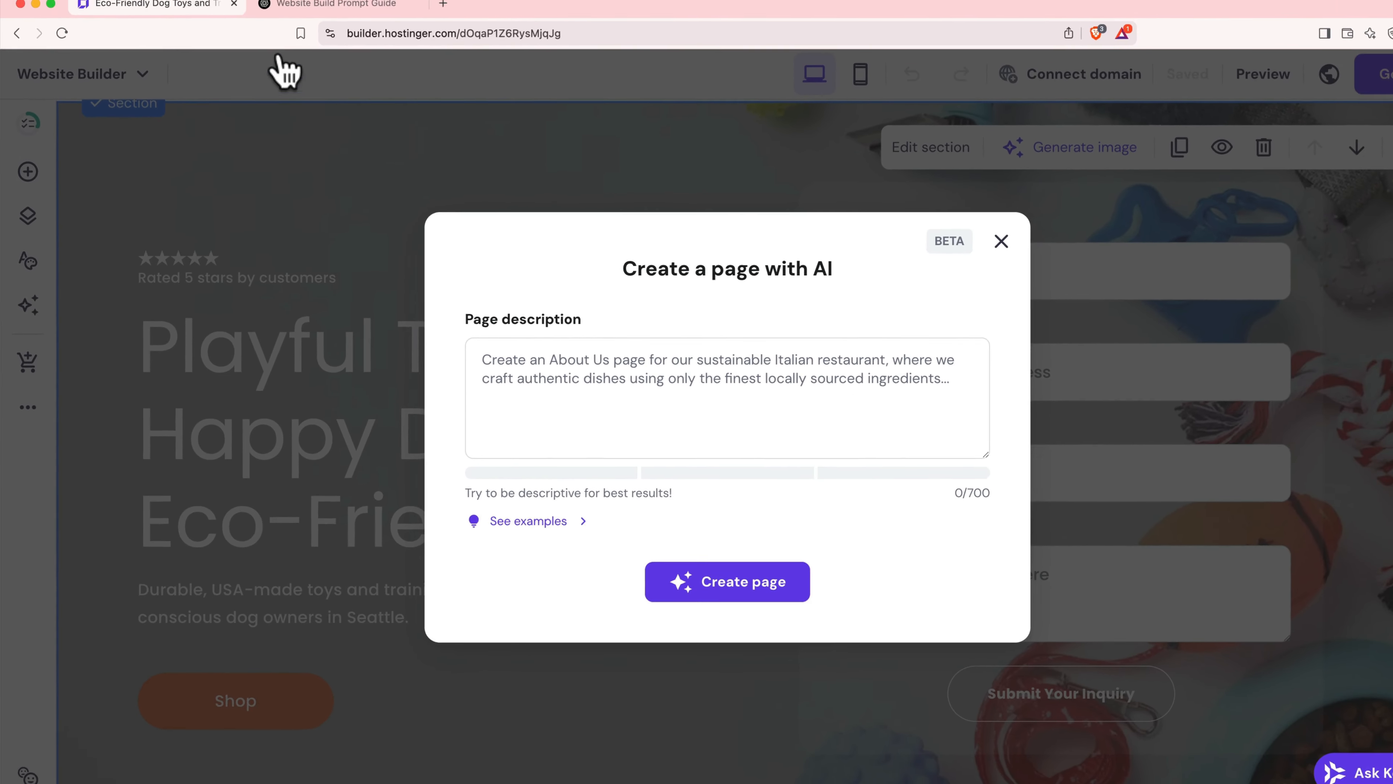
left_click(297, 15)
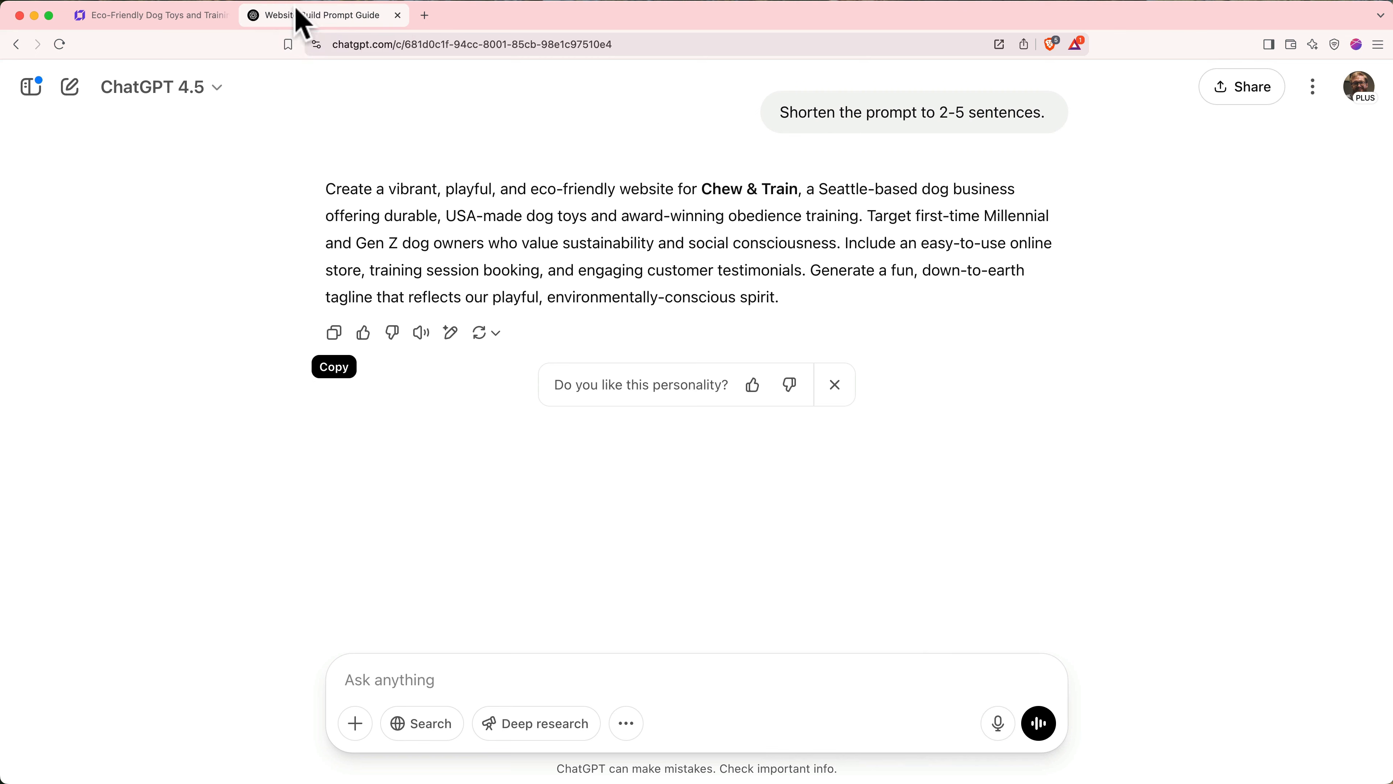
left_click(423, 686)
type("I need a prompt for Hostinger Horizons to create an About page for the website. I'm having a hard time writing about myself. Ask me a few questions, then generate a 2-5 sentence prompt for Hostinger")
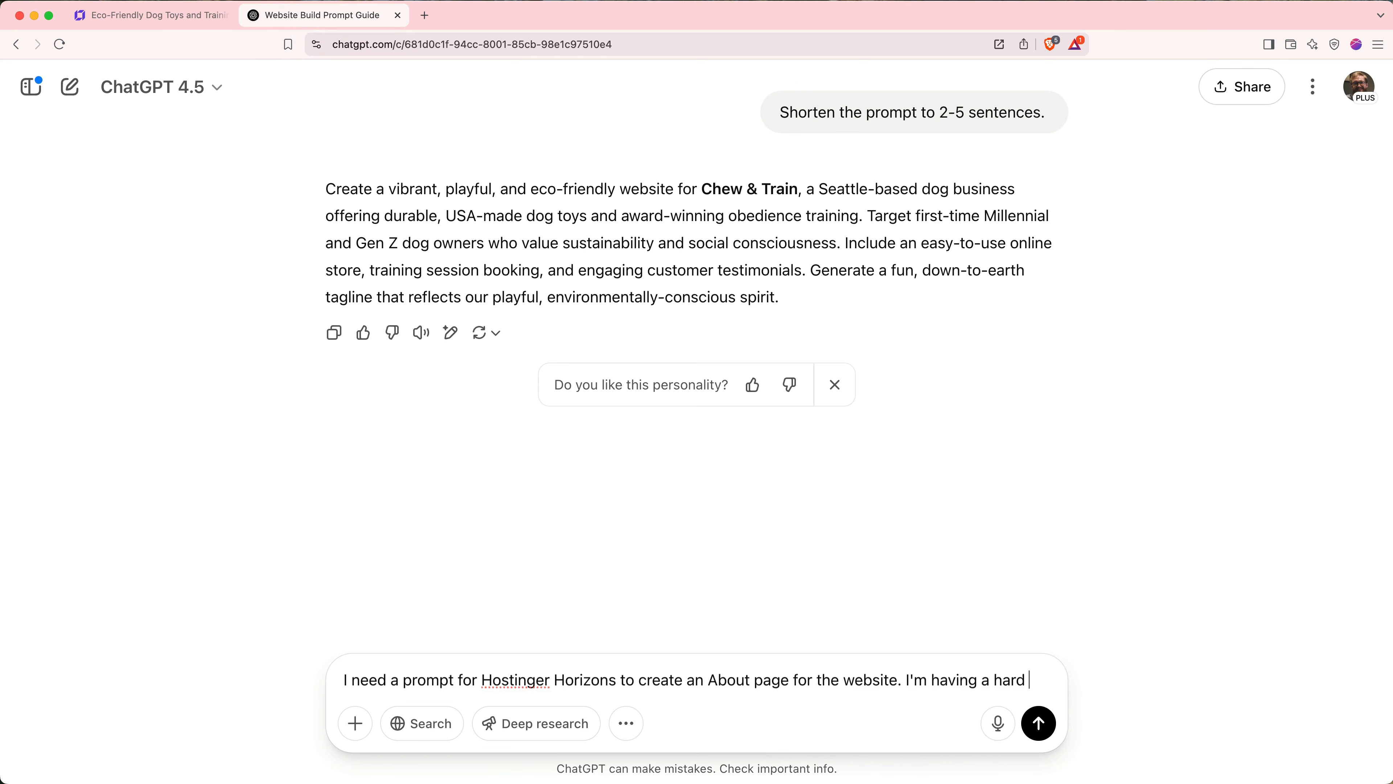
double_click(565, 639)
type("AI")
left_click(1040, 689)
type(".")
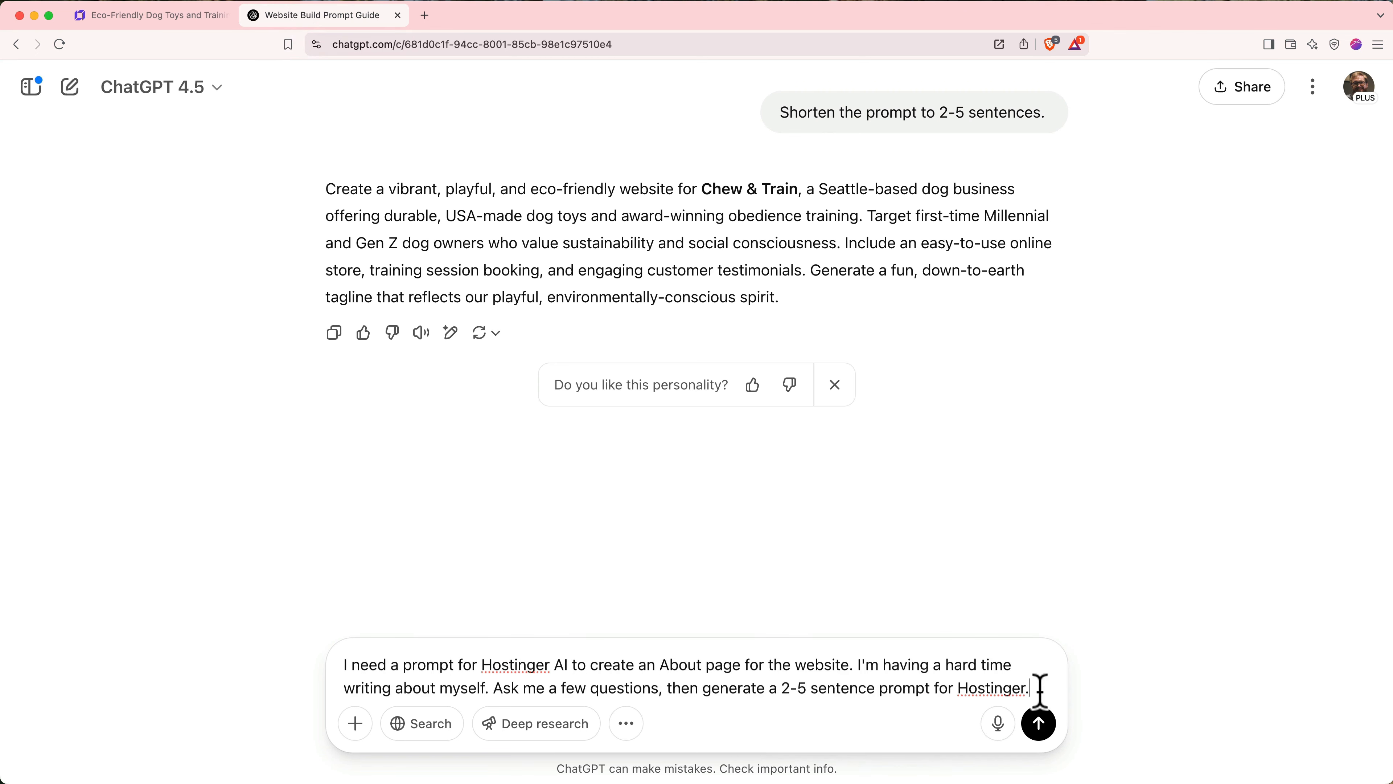
left_click(1041, 730)
- Send the pasted answers to ChatGPT's questions and copy the generated About page prompt
key("super+v")
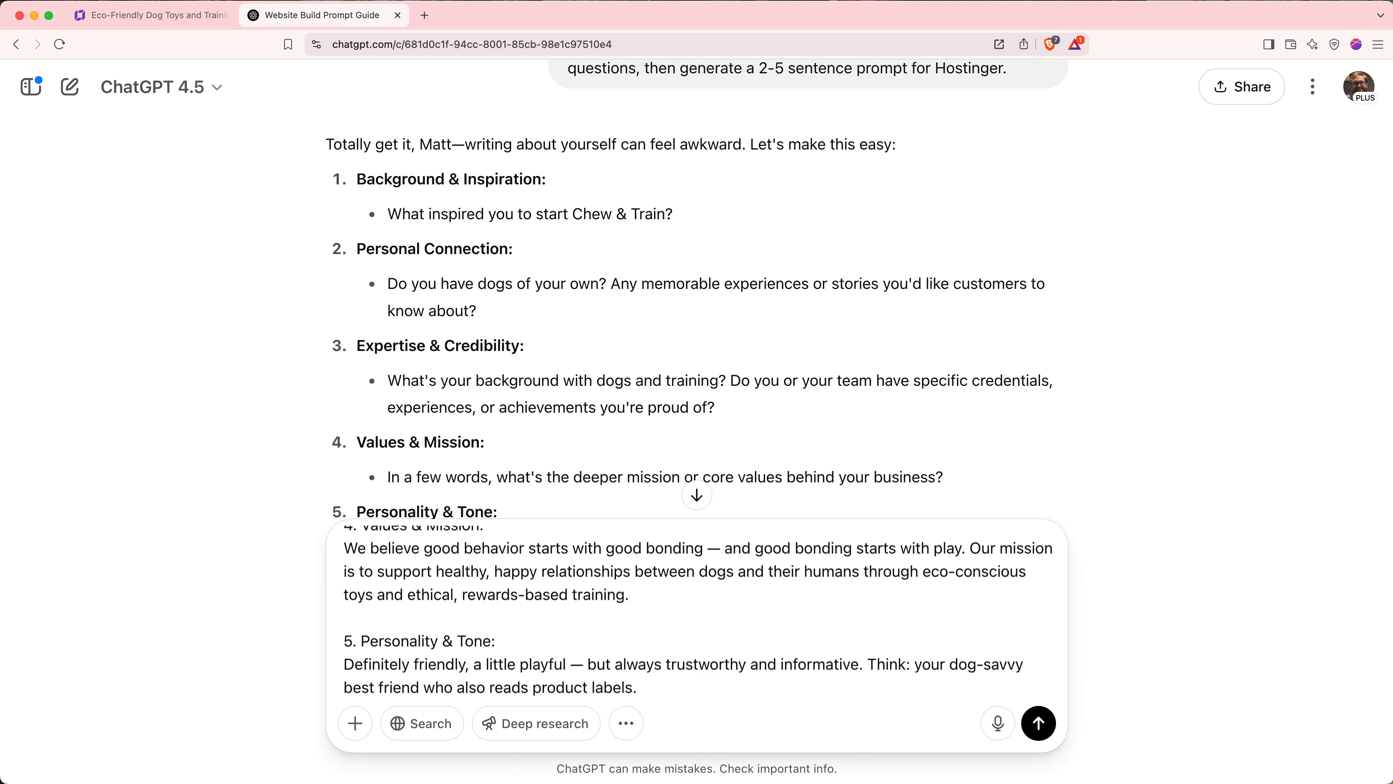
left_click(1042, 733)
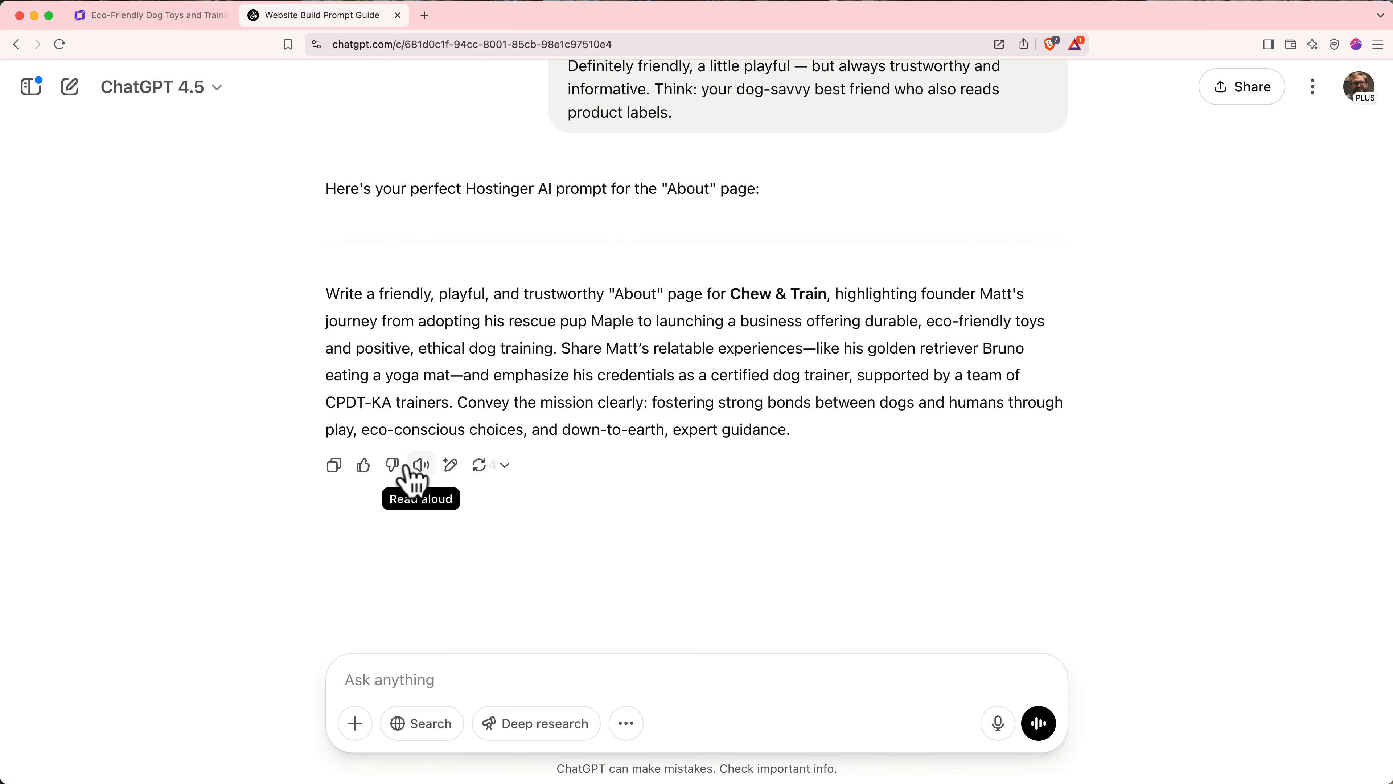
left_click(335, 466)
- Paste the About page prompt into Page description, create the page, and review its sections
left_click(182, 22)
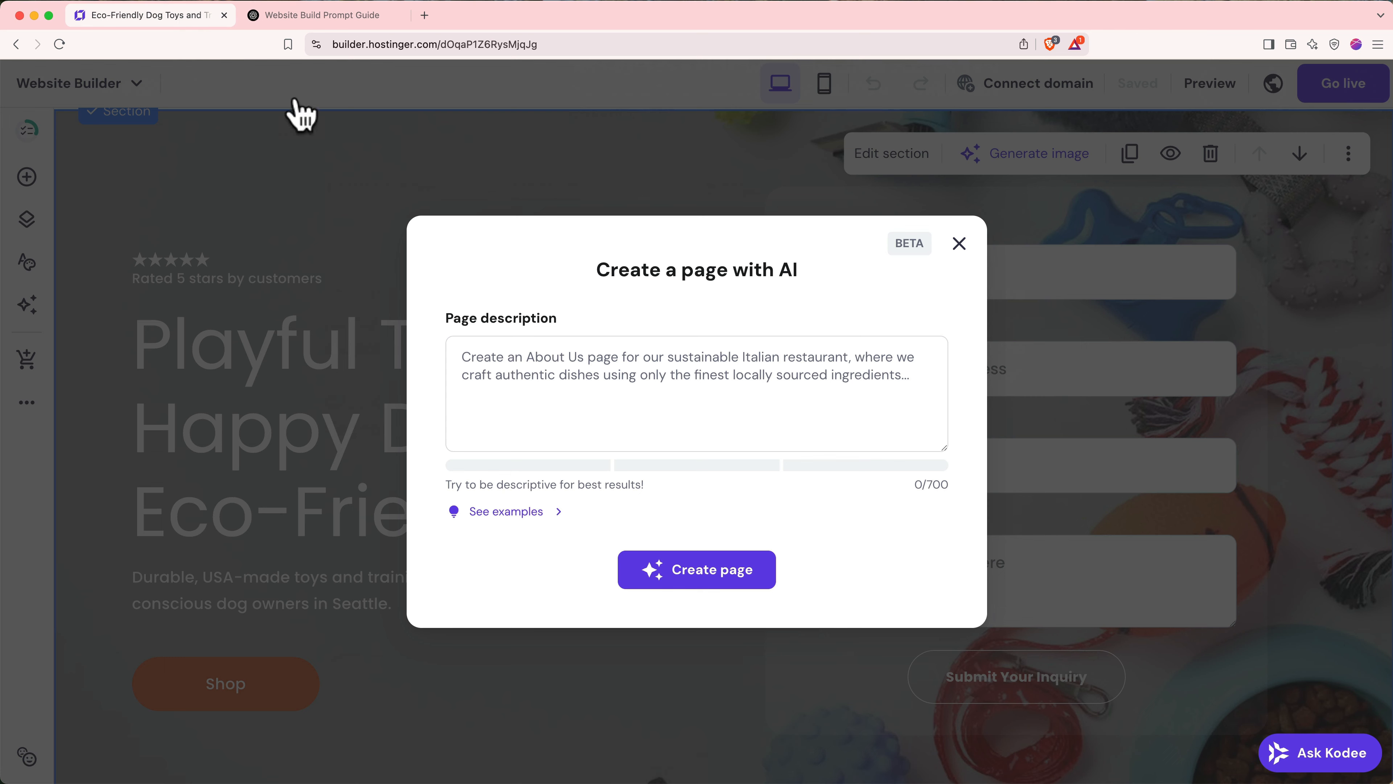
left_click(519, 374)
key("super+v")
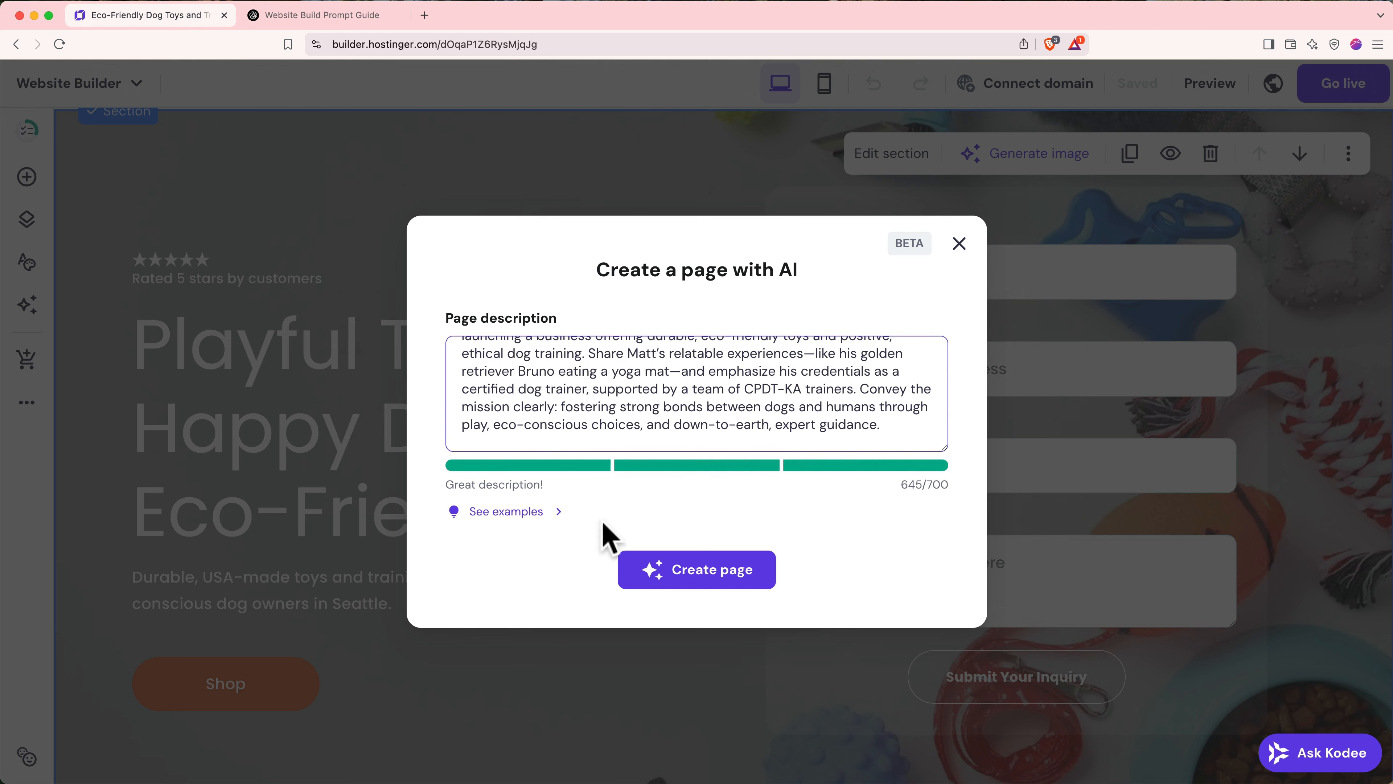
left_click(674, 582)
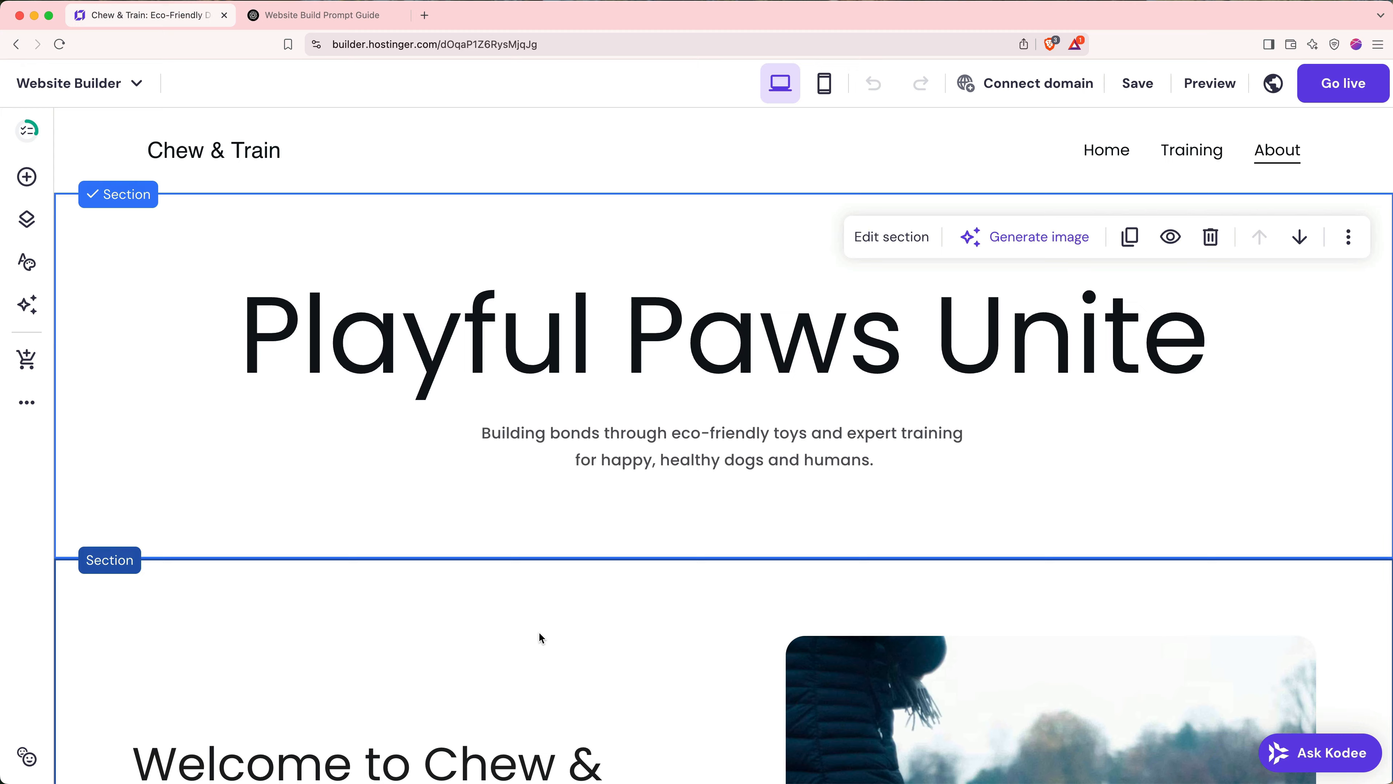
scroll(540, 638, "down", 10)
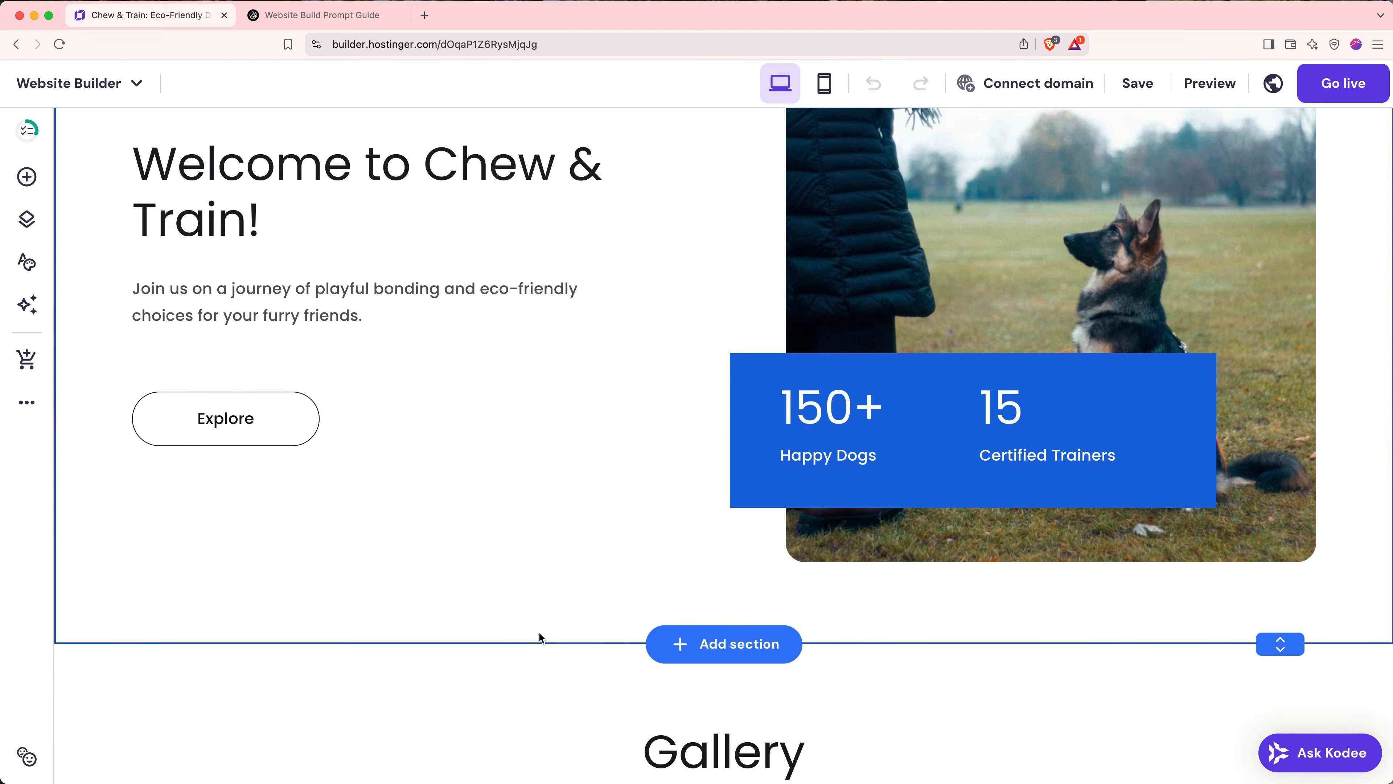
scroll(540, 638, "down", 13)
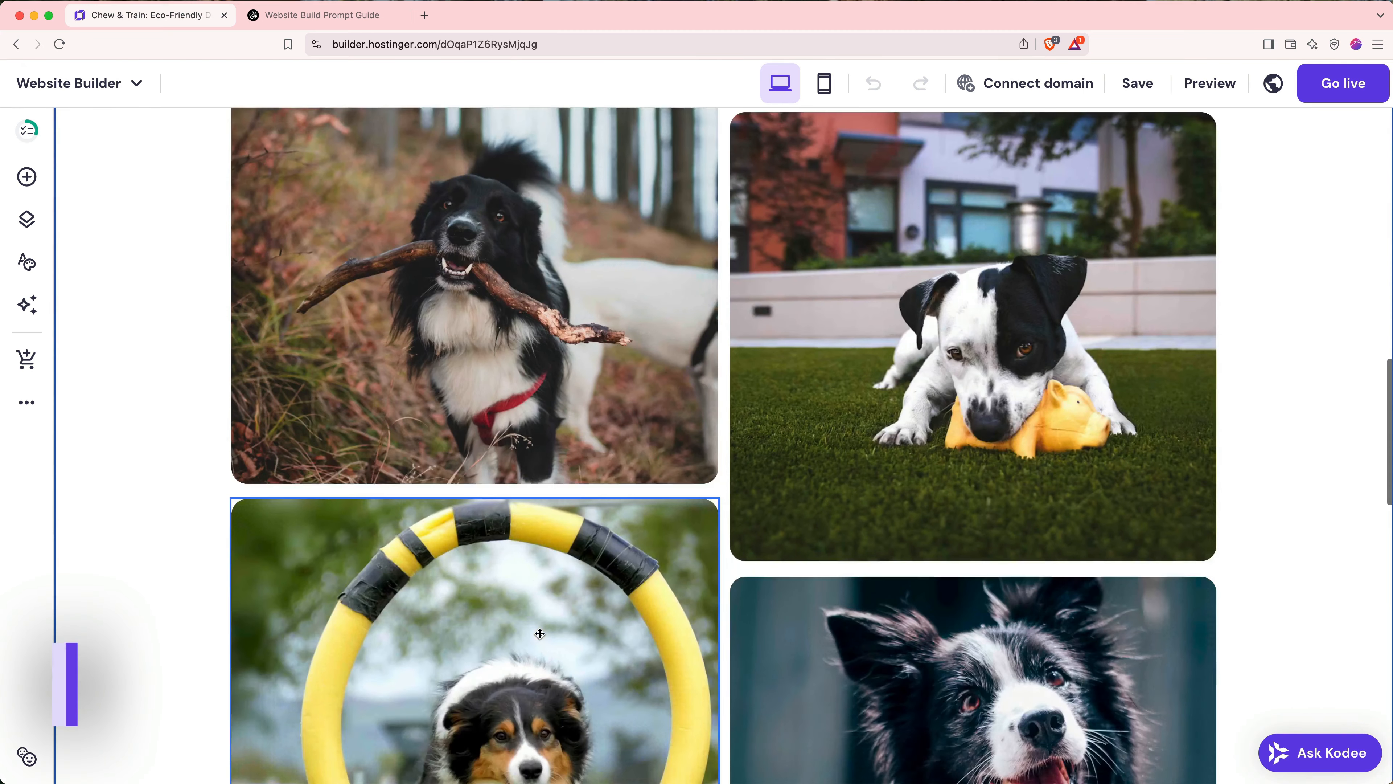
scroll(540, 634, "down", 15)
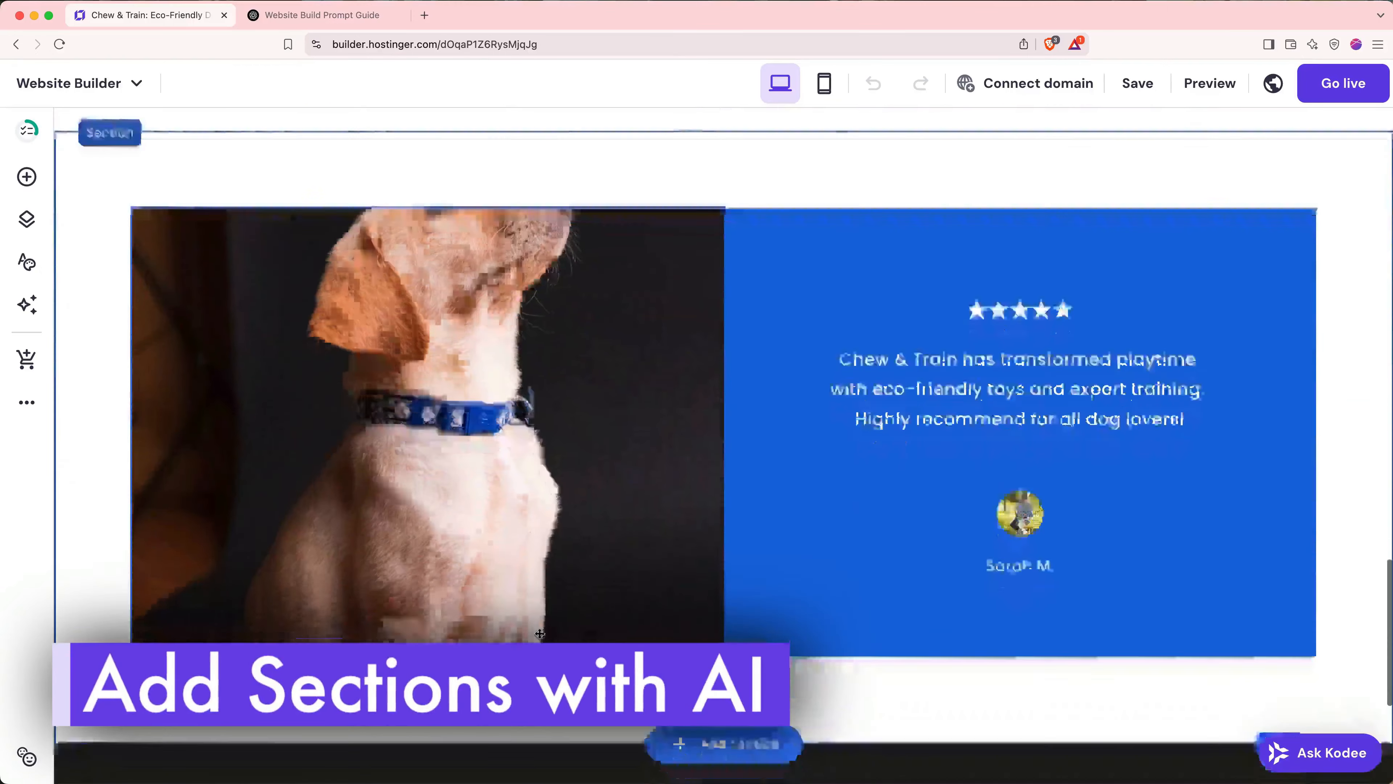
scroll(540, 634, "down", 4)
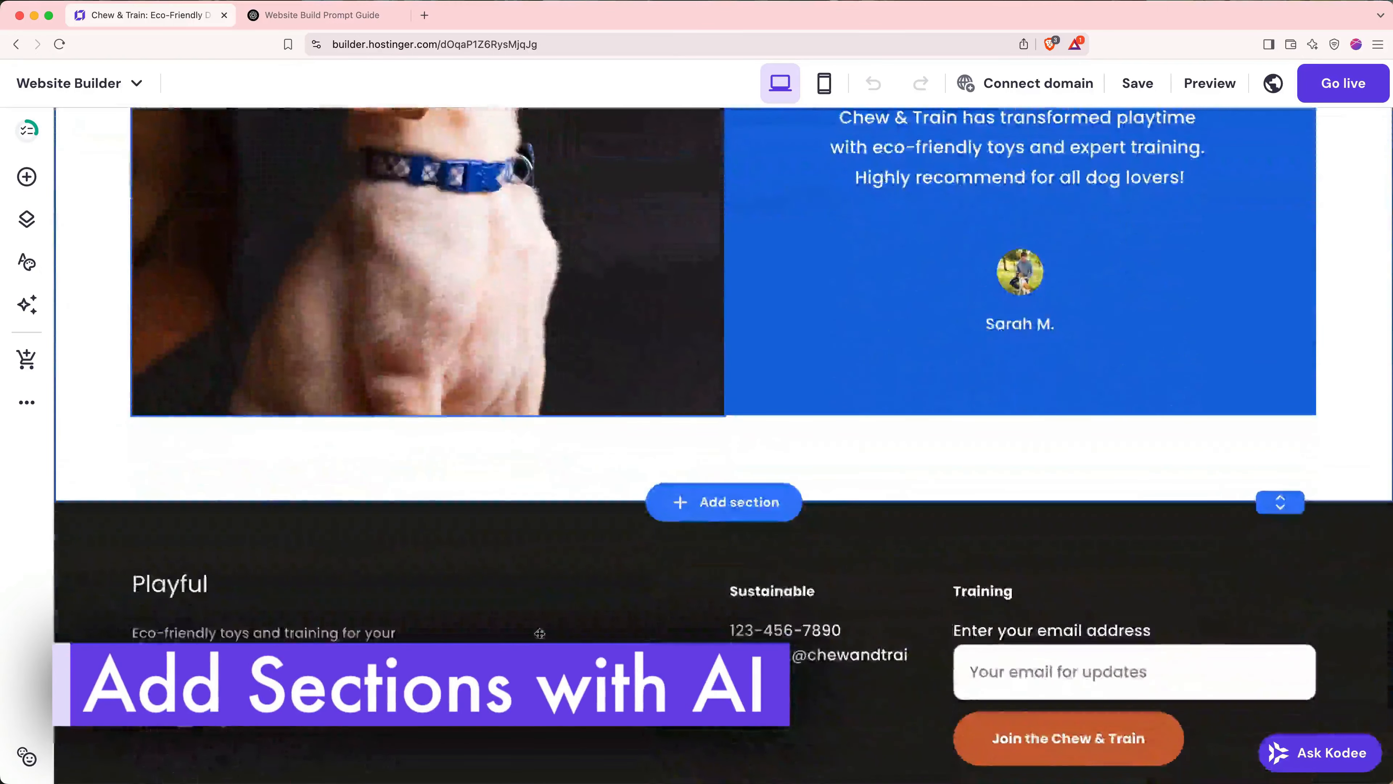
scroll(722, 520, "up", 11)
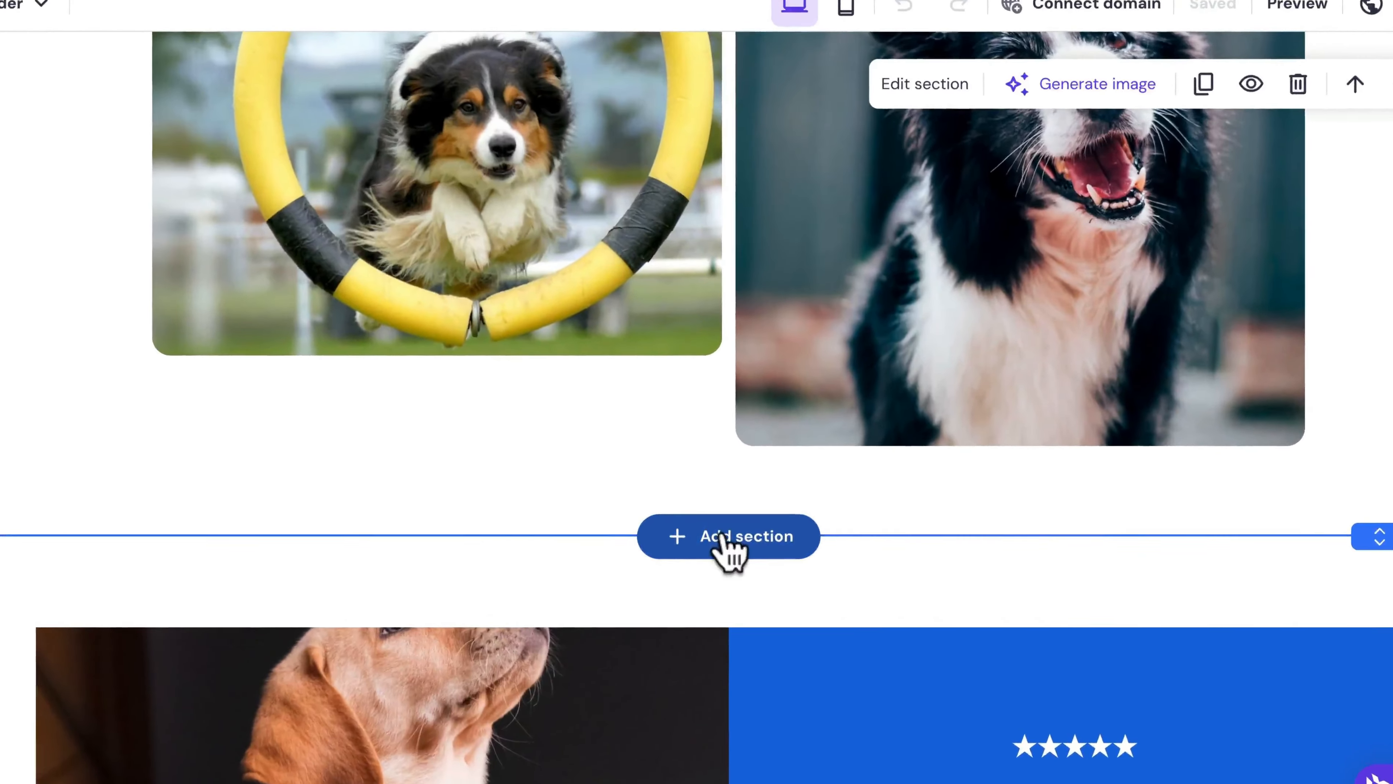
- Below the gallery, AI-generate a section featuring the site's dog trainer from a written description
left_click(722, 537)
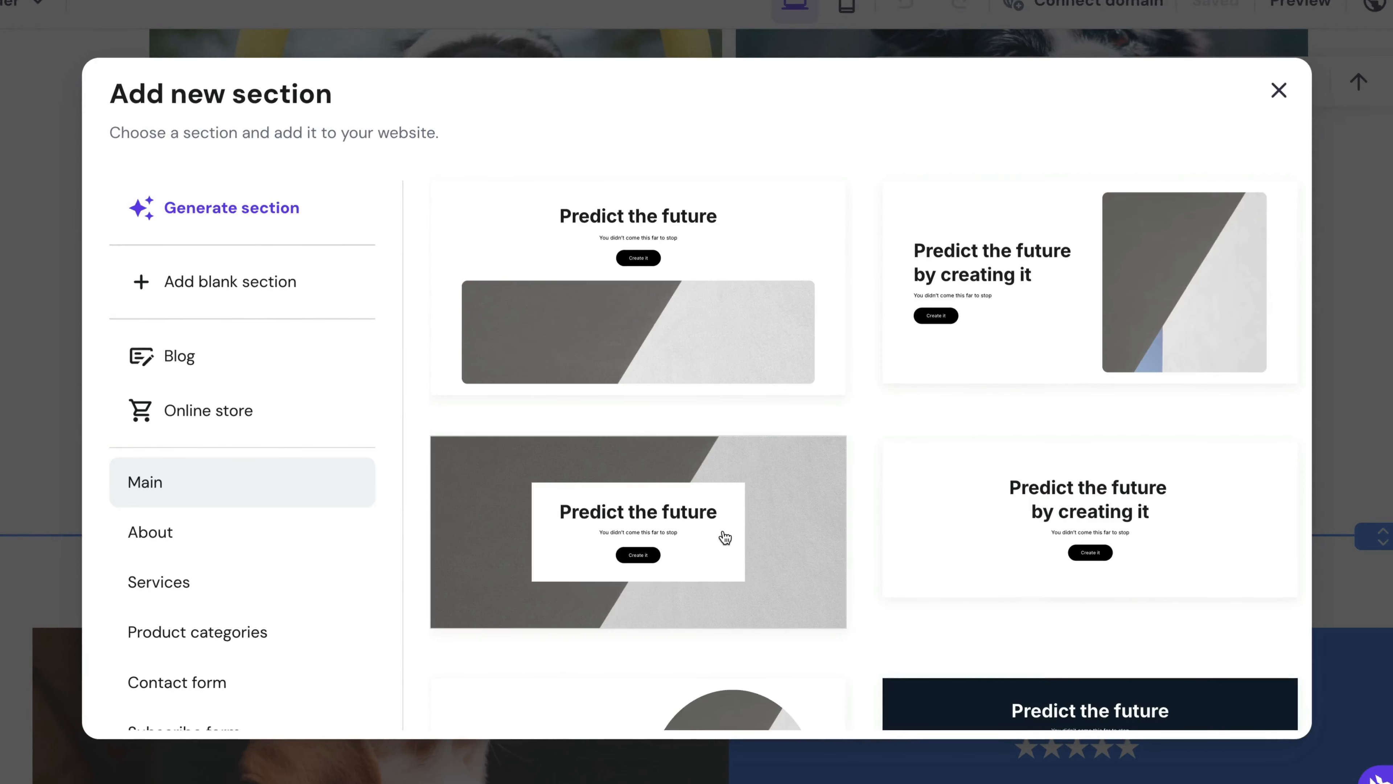
left_click(274, 228)
left_click(531, 327)
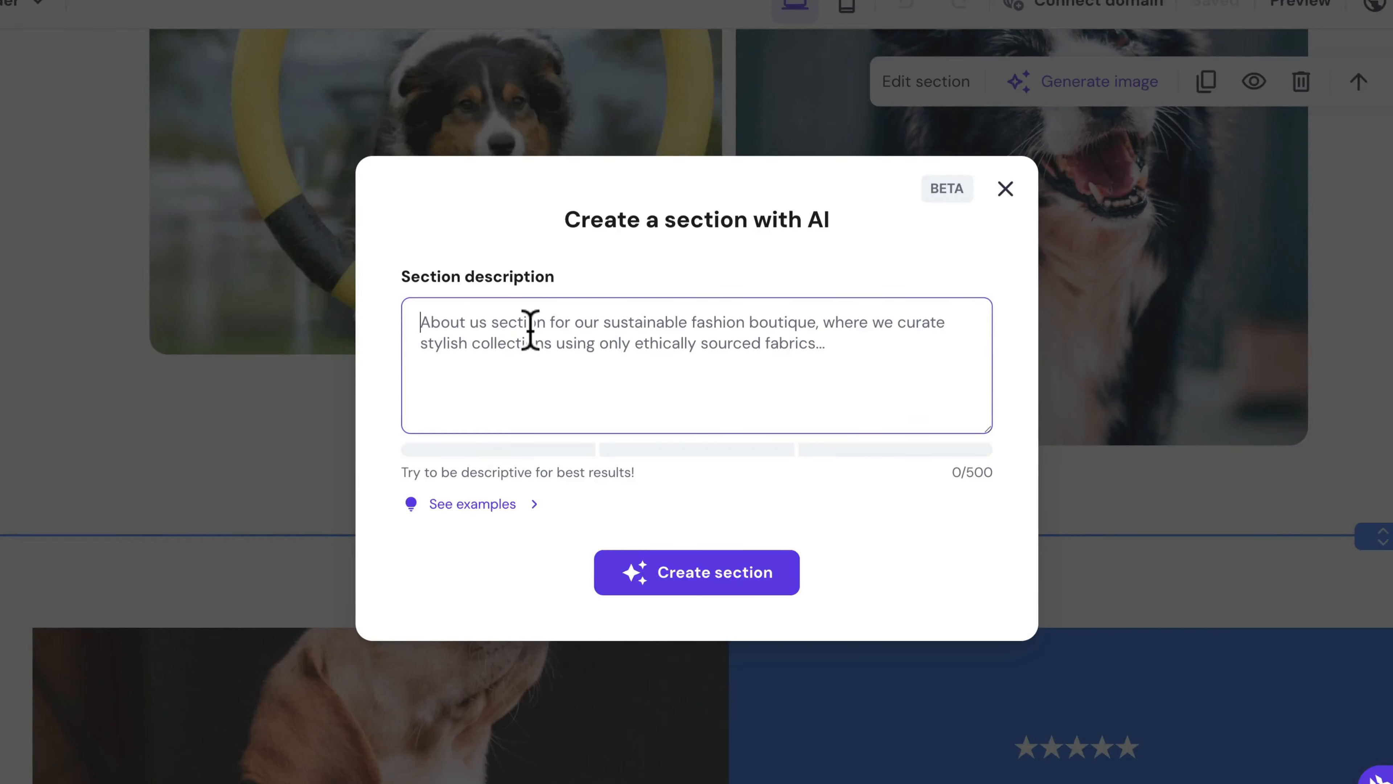
type("I want a secti")
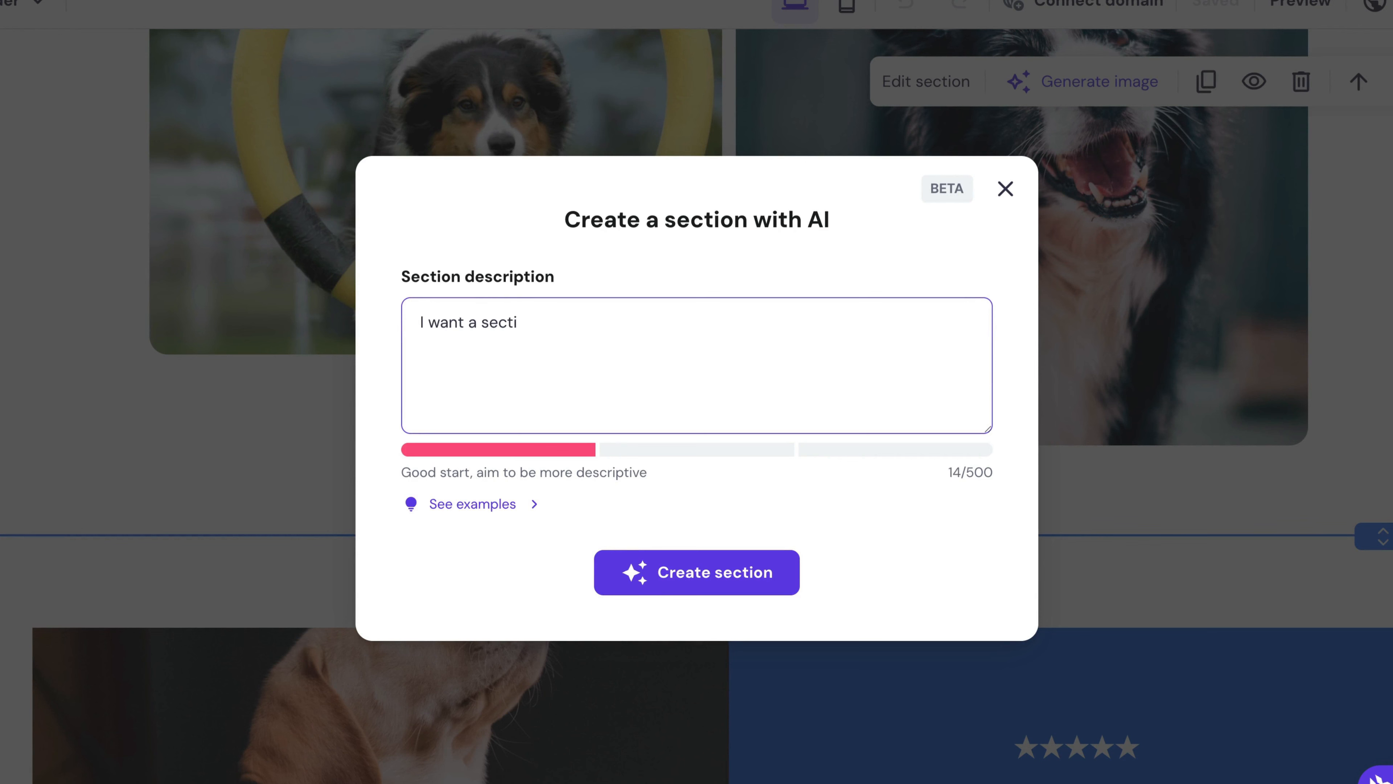
type("on for this about page that features our dog trainer, Tyler.")
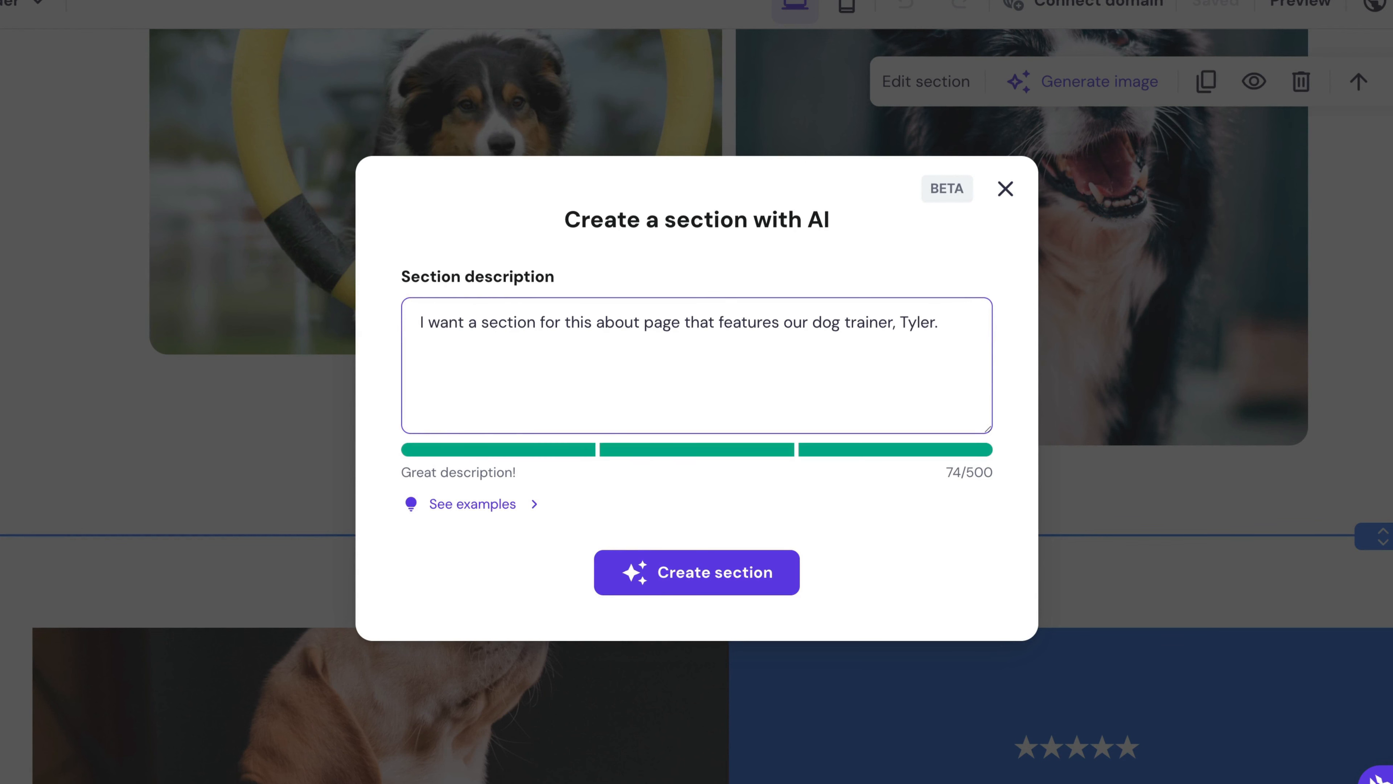
left_click(671, 577)
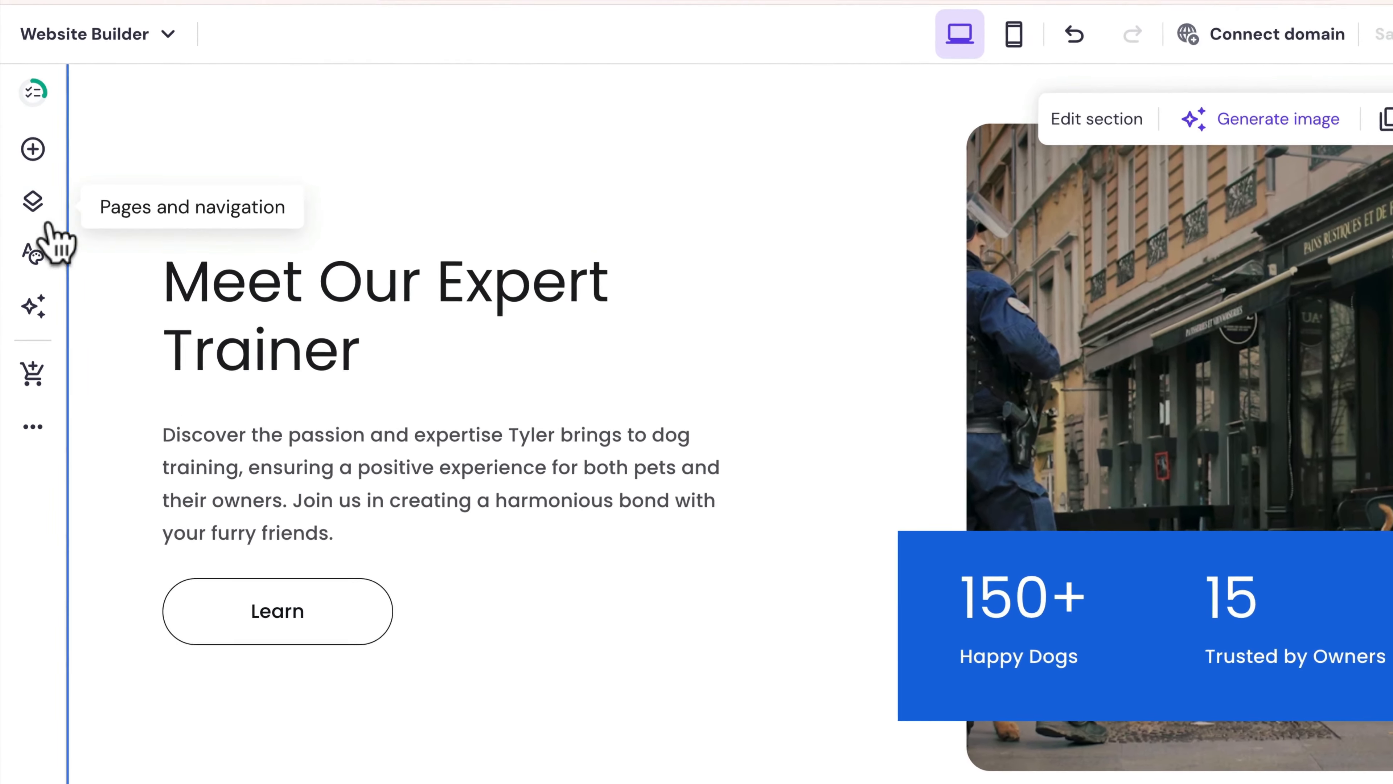
- In the pages list, move About above Training in the navigation
left_click(34, 200)
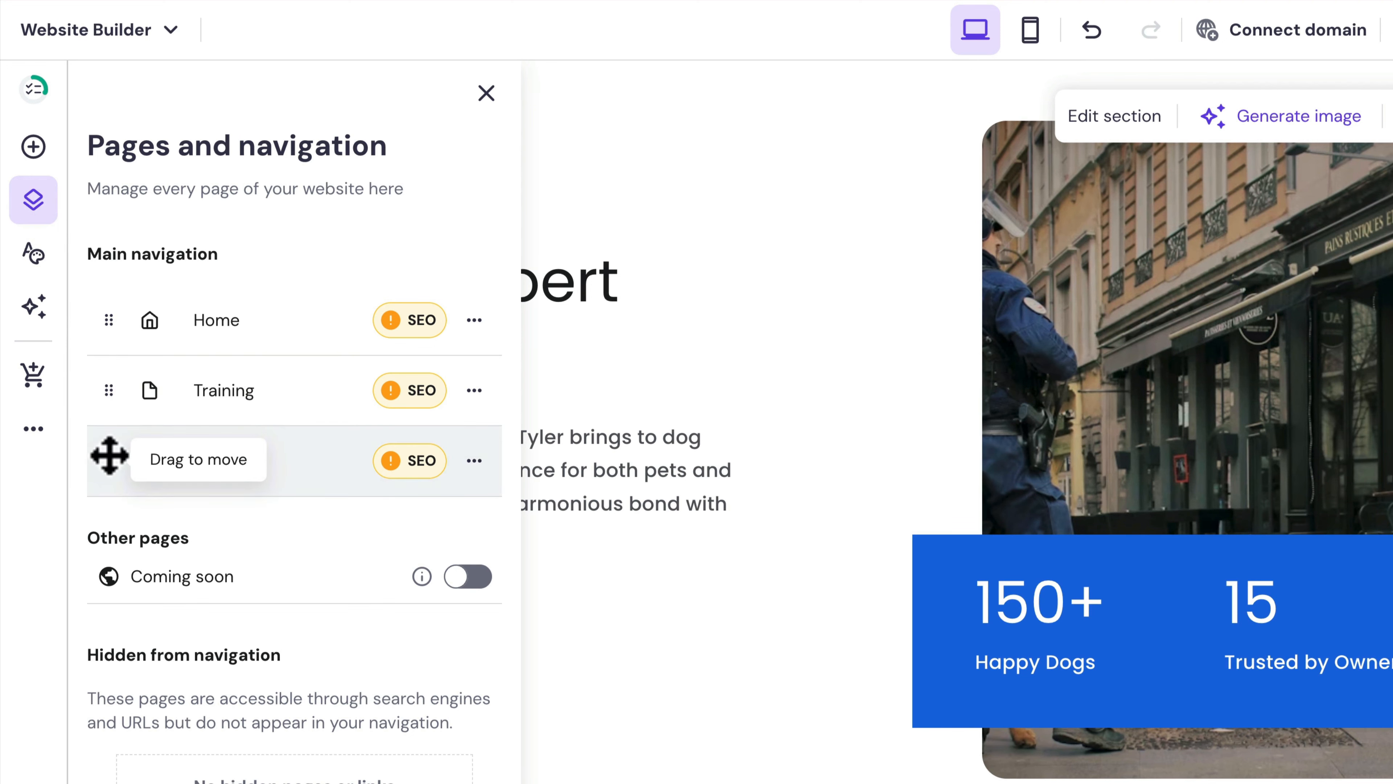
left_click_drag(109, 455, 112, 377)
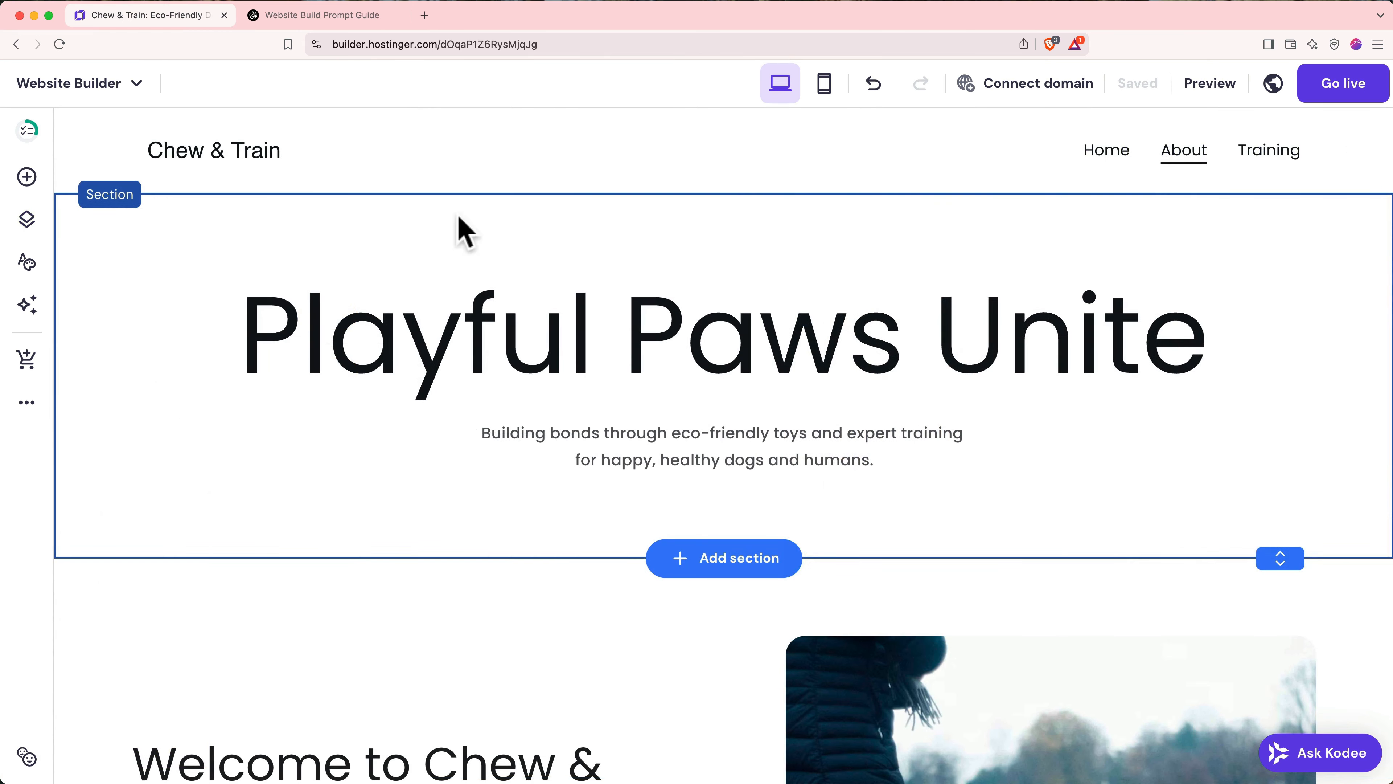
- Open the AI logo maker from the header logo settings and paste in a ChatGPT-suggested logo prompt
left_click(256, 165)
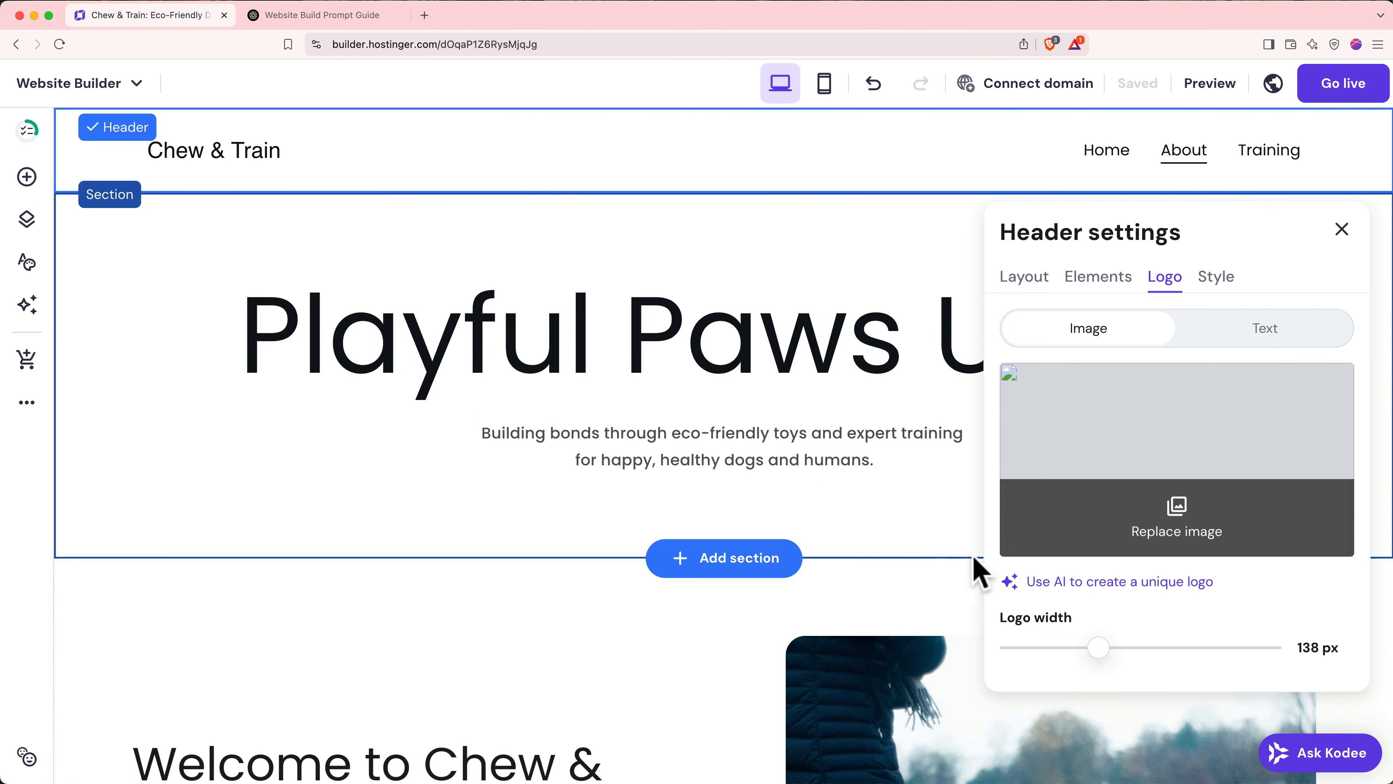
left_click(1032, 583)
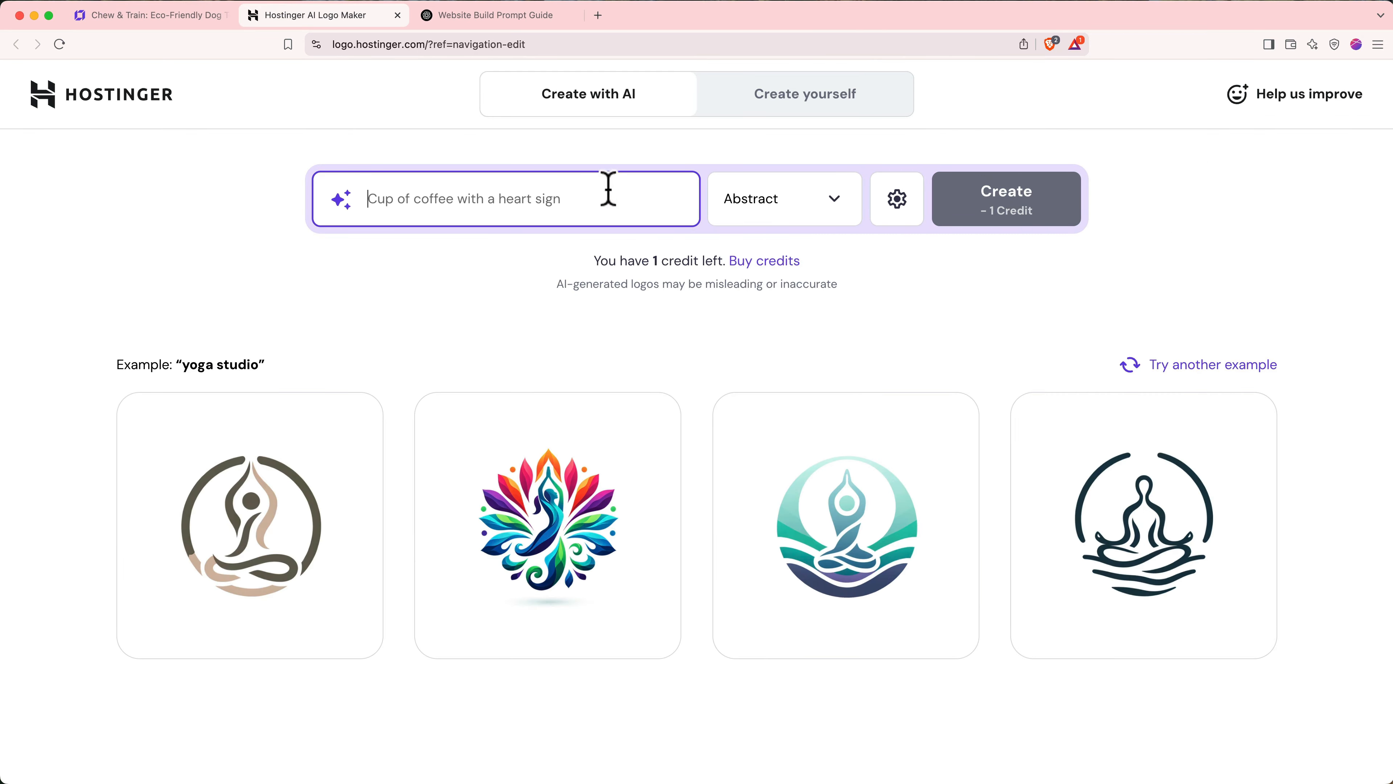
left_click(497, 15)
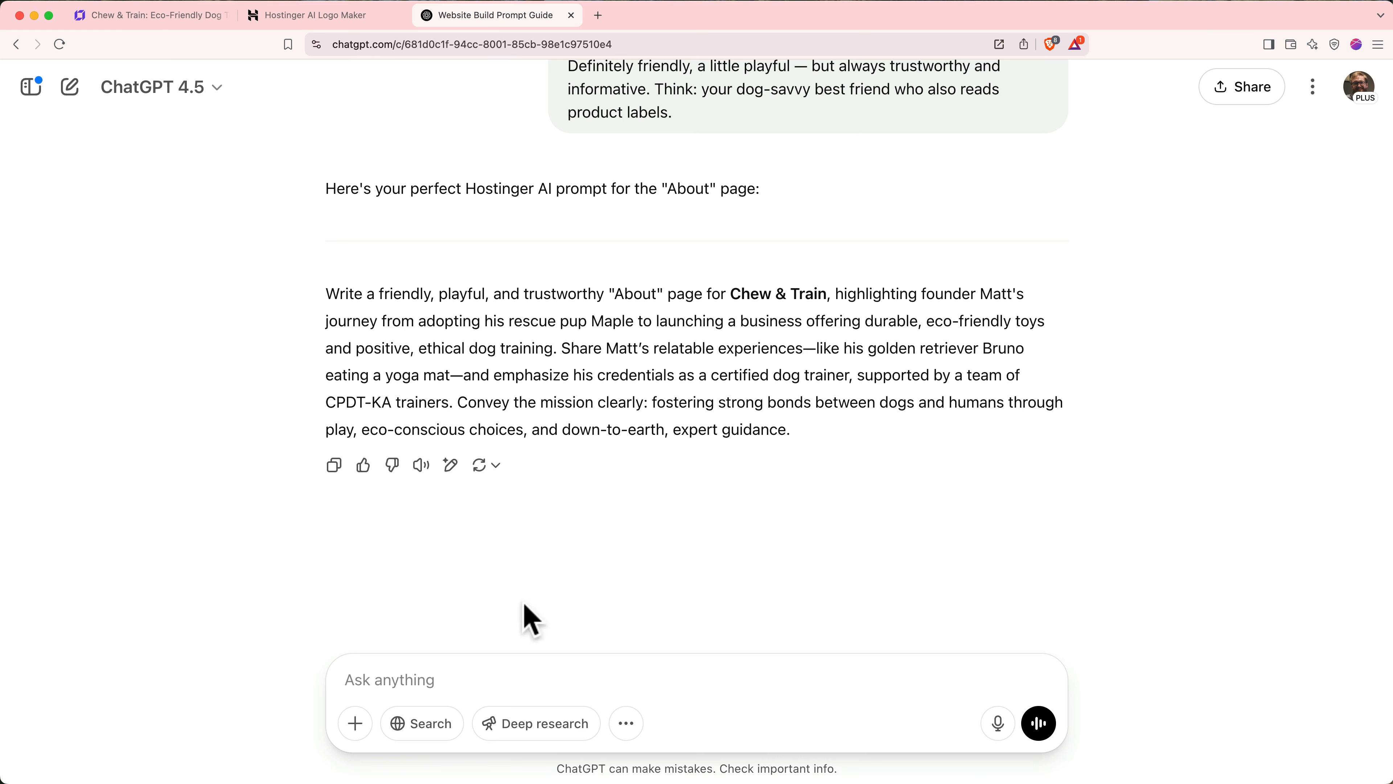
left_click(524, 679)
type("What should my website logo be?")
key("Return")
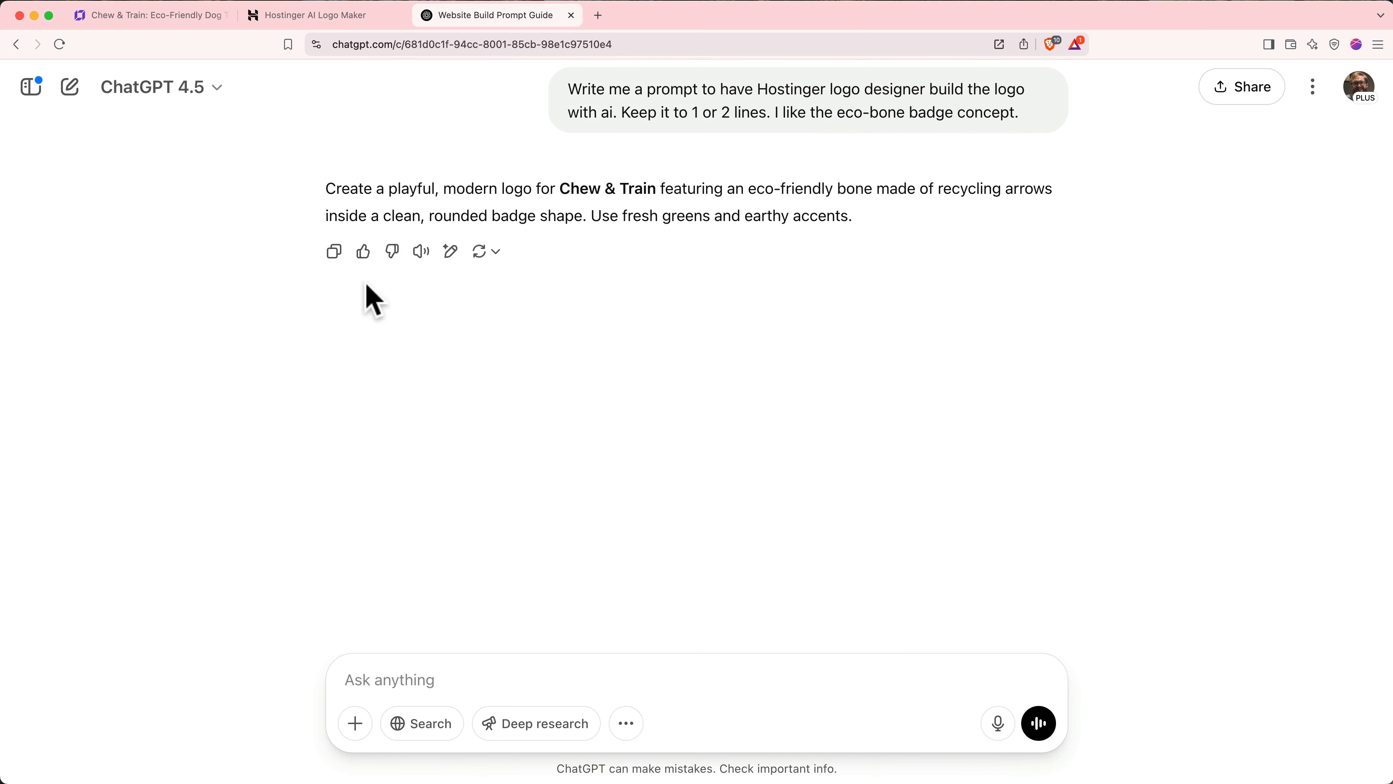
left_click(335, 253)
left_click(329, 15)
key("super+v")
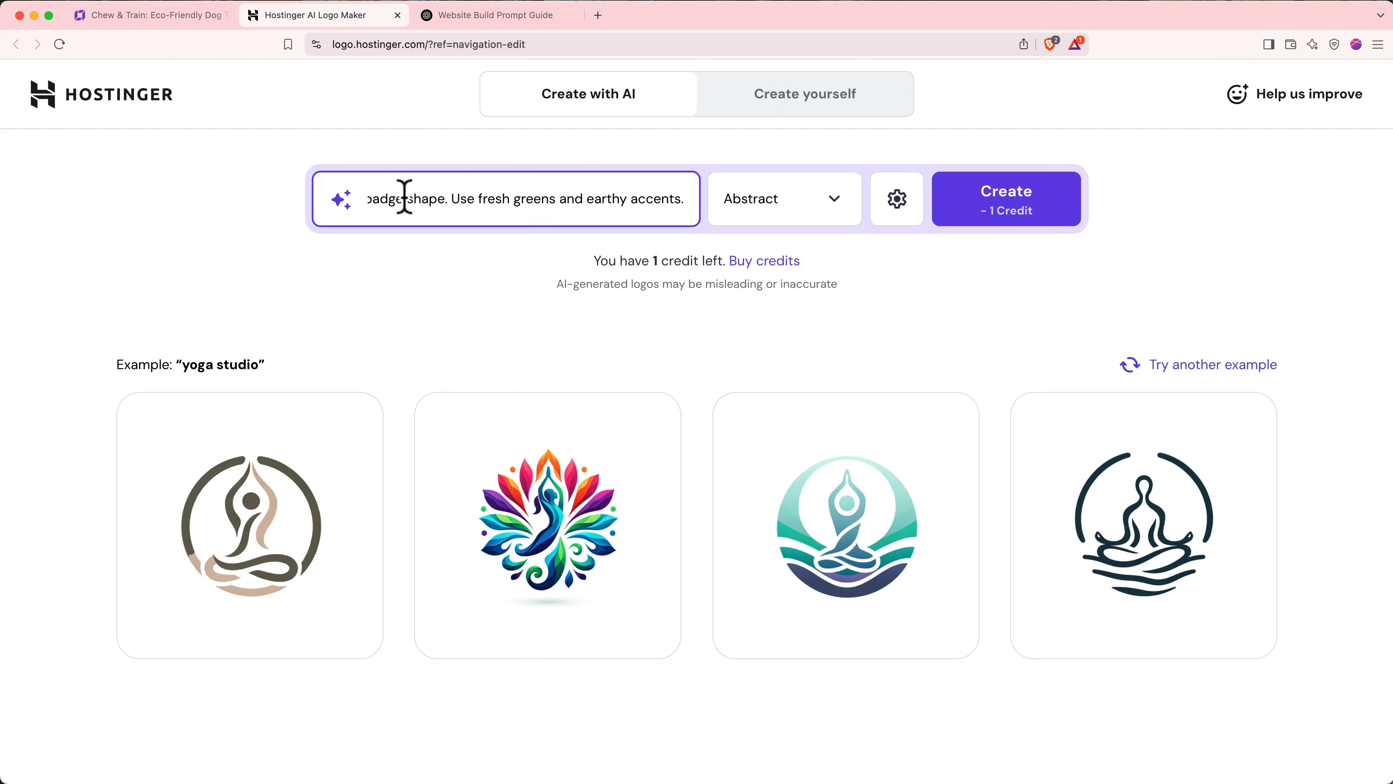
- Generate colourful Minimalistic-style logos from the Chew & Train prompt
left_click(782, 213)
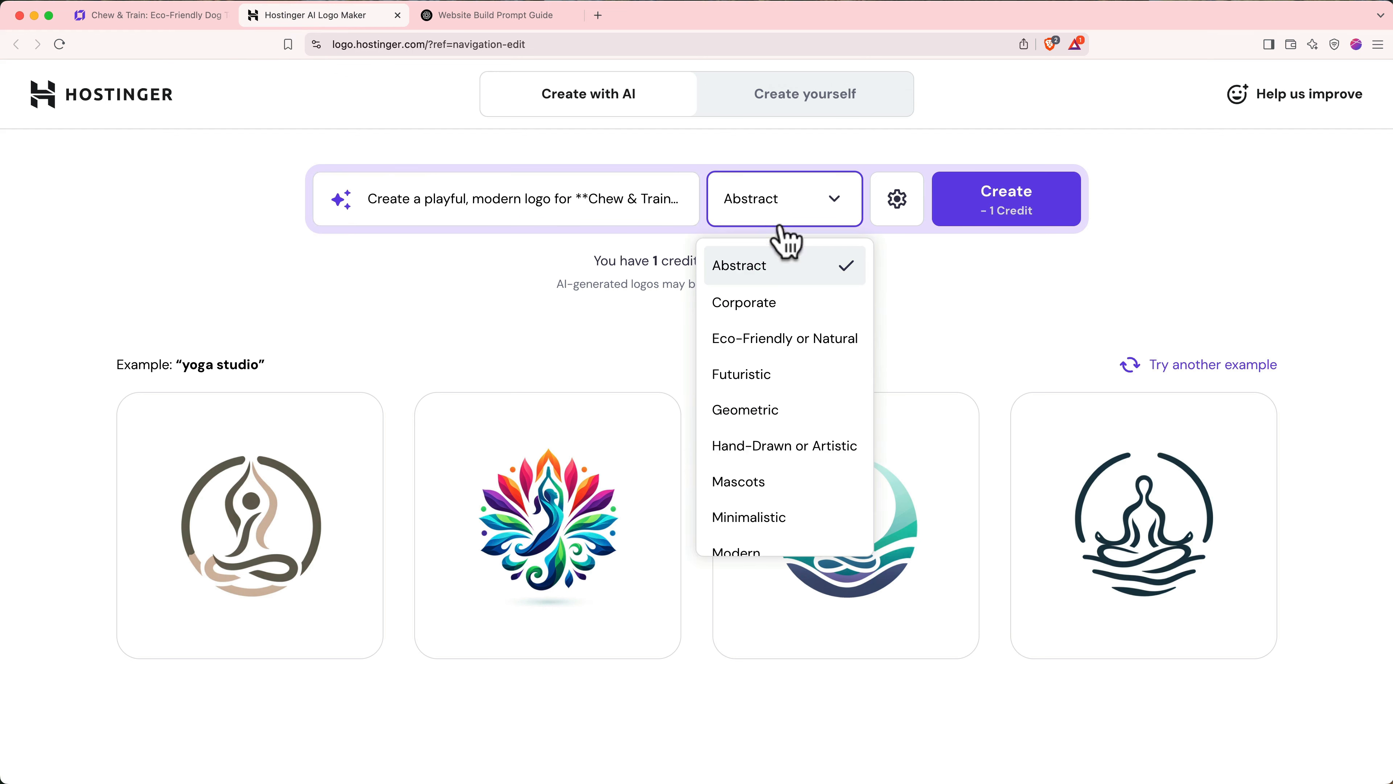
left_click(791, 517)
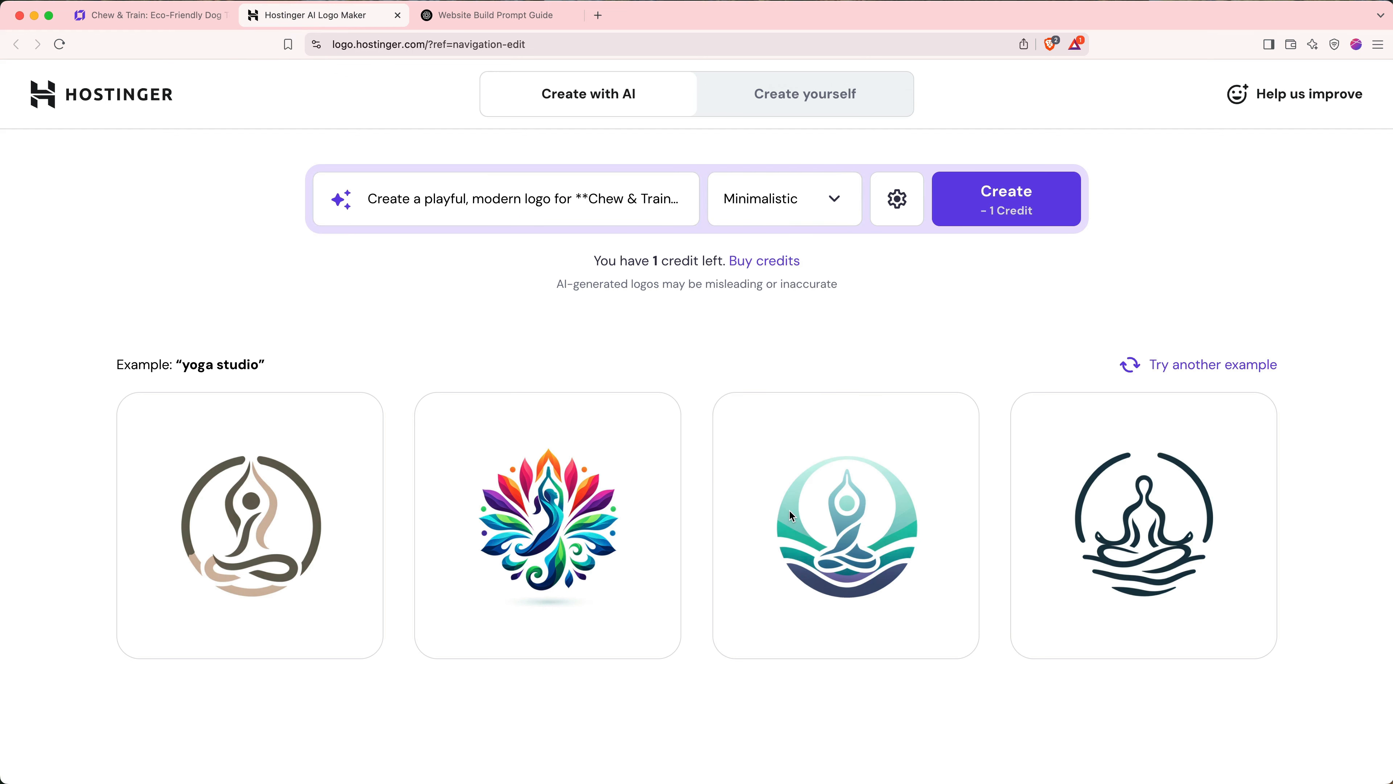
left_click(899, 213)
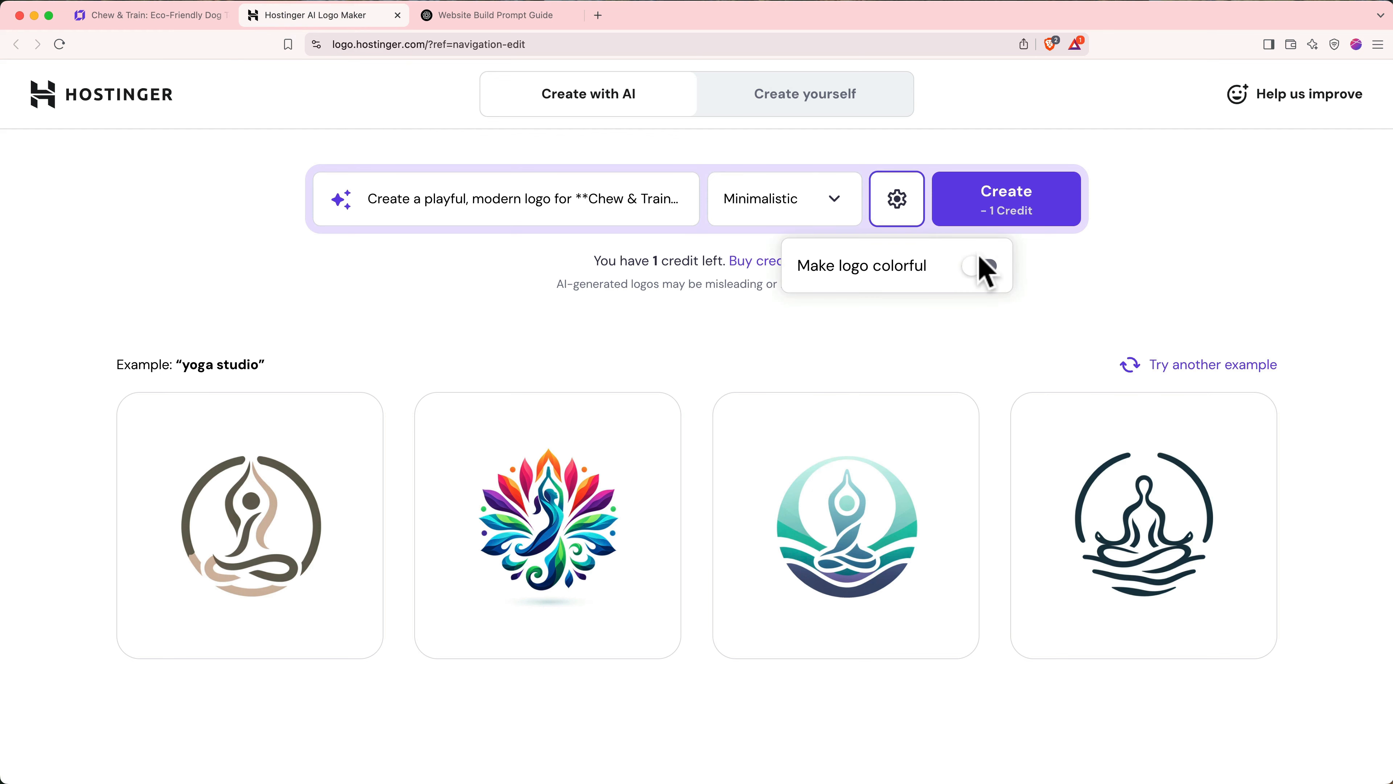
left_click(982, 267)
left_click(1003, 219)
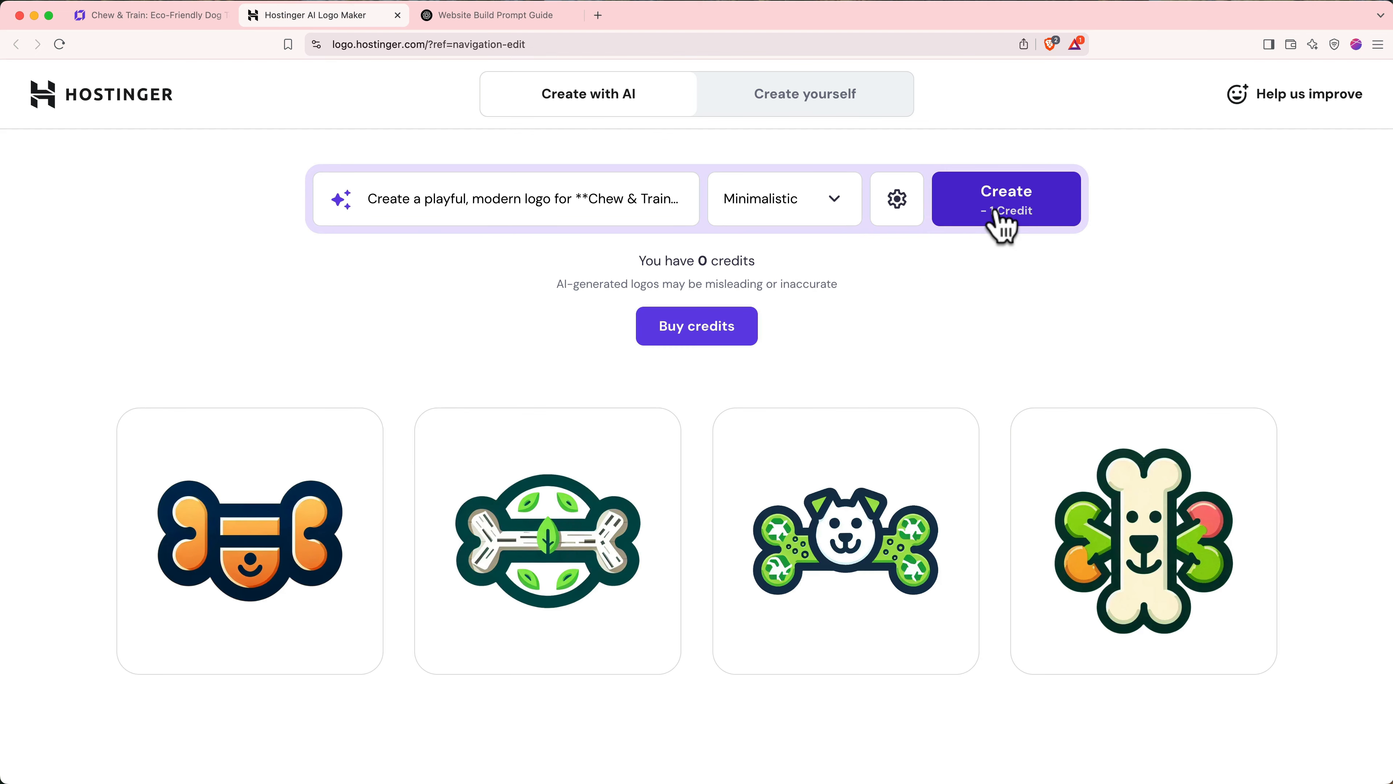
- Edit the green leaf bone logo with the name 'Chew & Train' in Original Surfer font
mouse_move(609, 469)
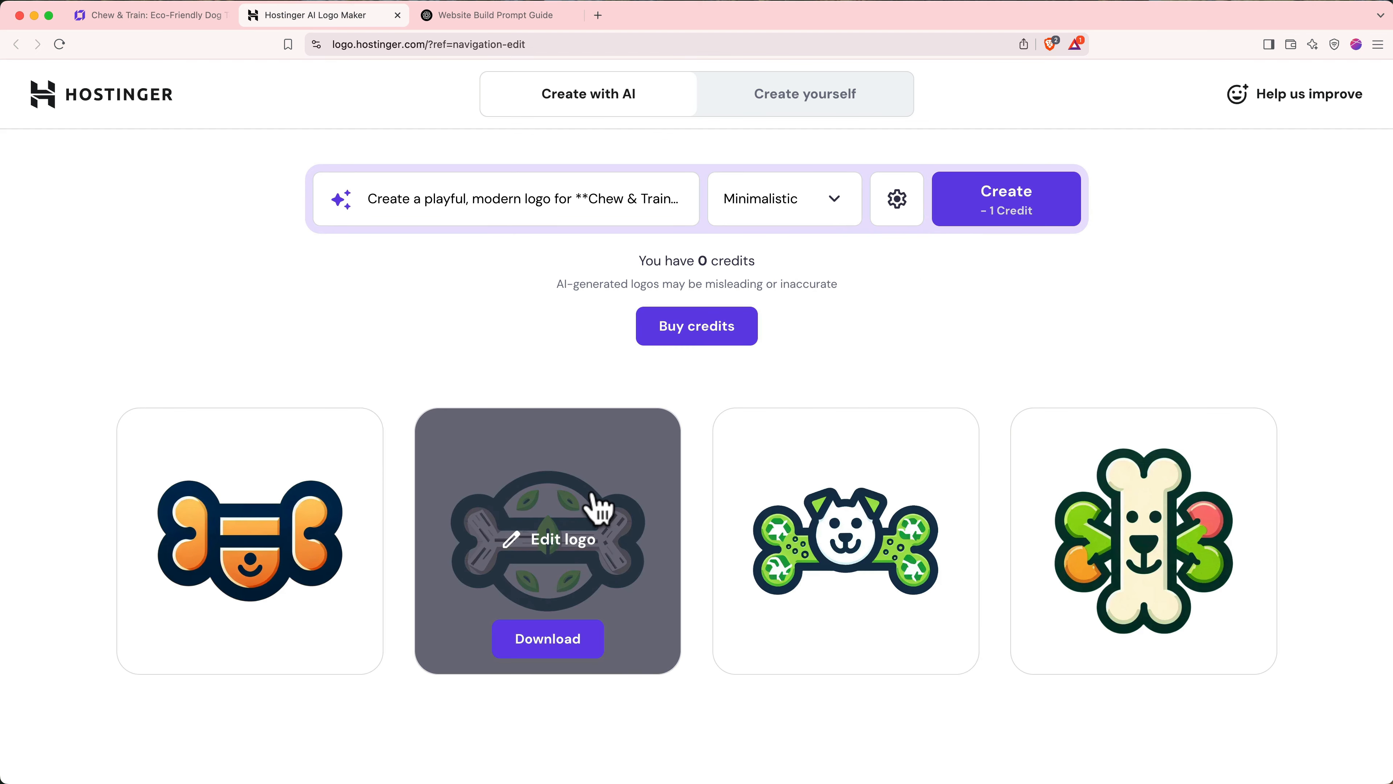
left_click(571, 552)
left_click(436, 288)
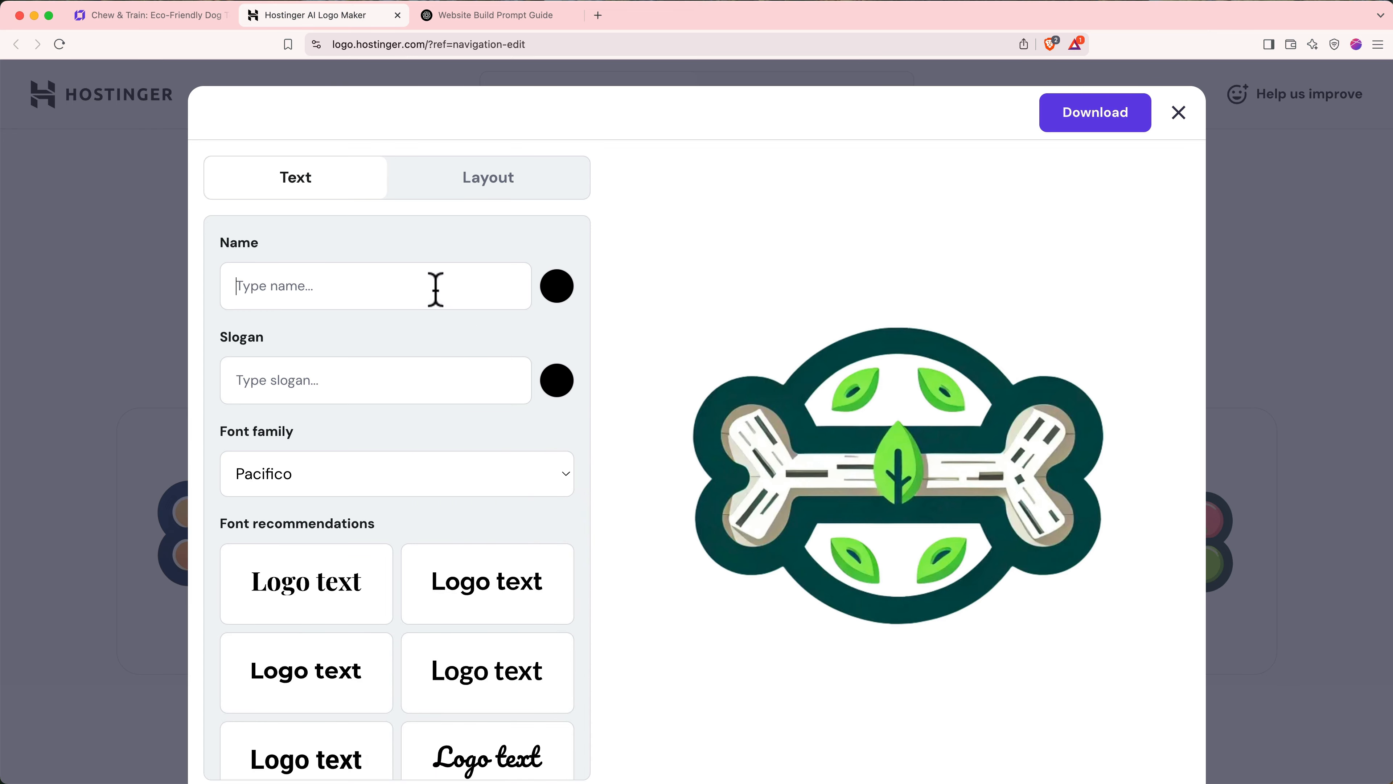
type("Chew & Train")
left_click(418, 474)
left_click(382, 58)
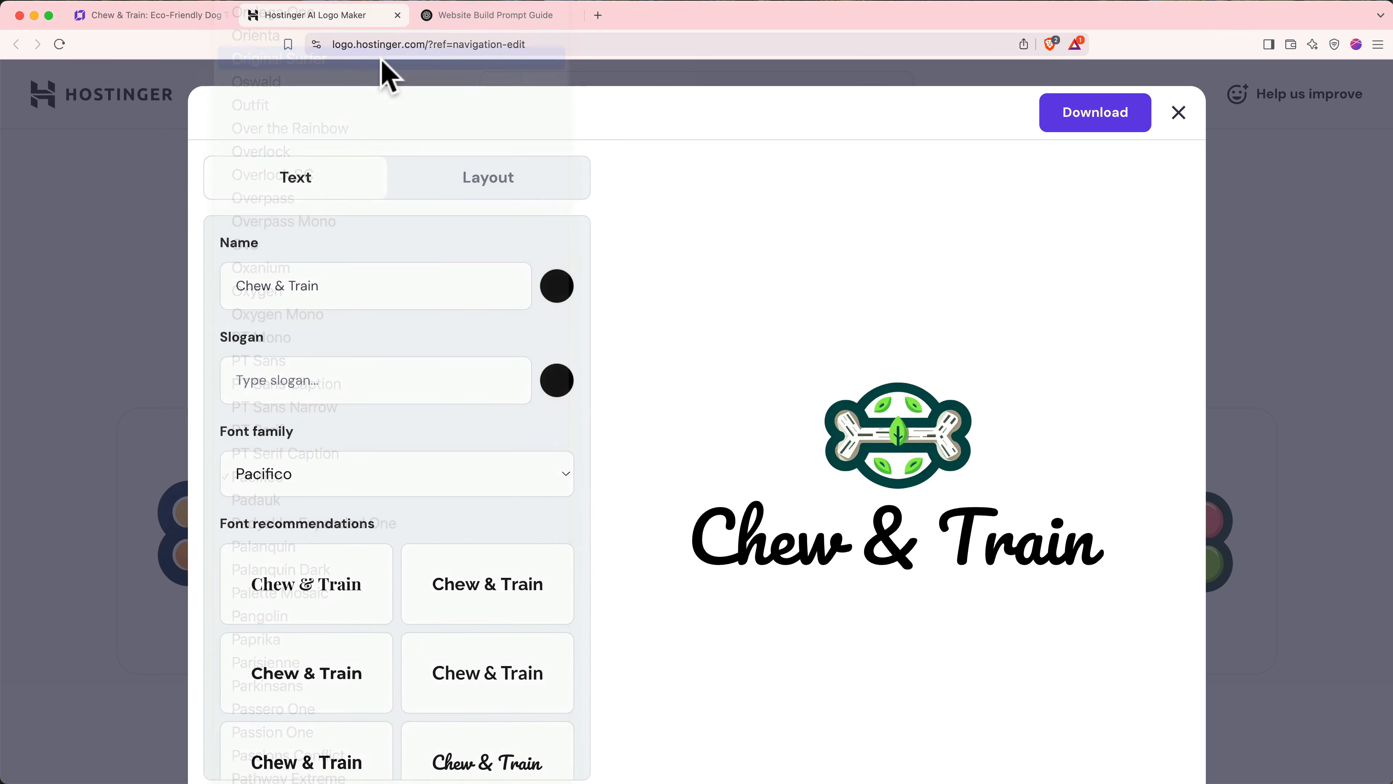
- Colour the name text the logo's dark teal and place the icon left of the name
left_click(564, 296)
left_click(623, 351)
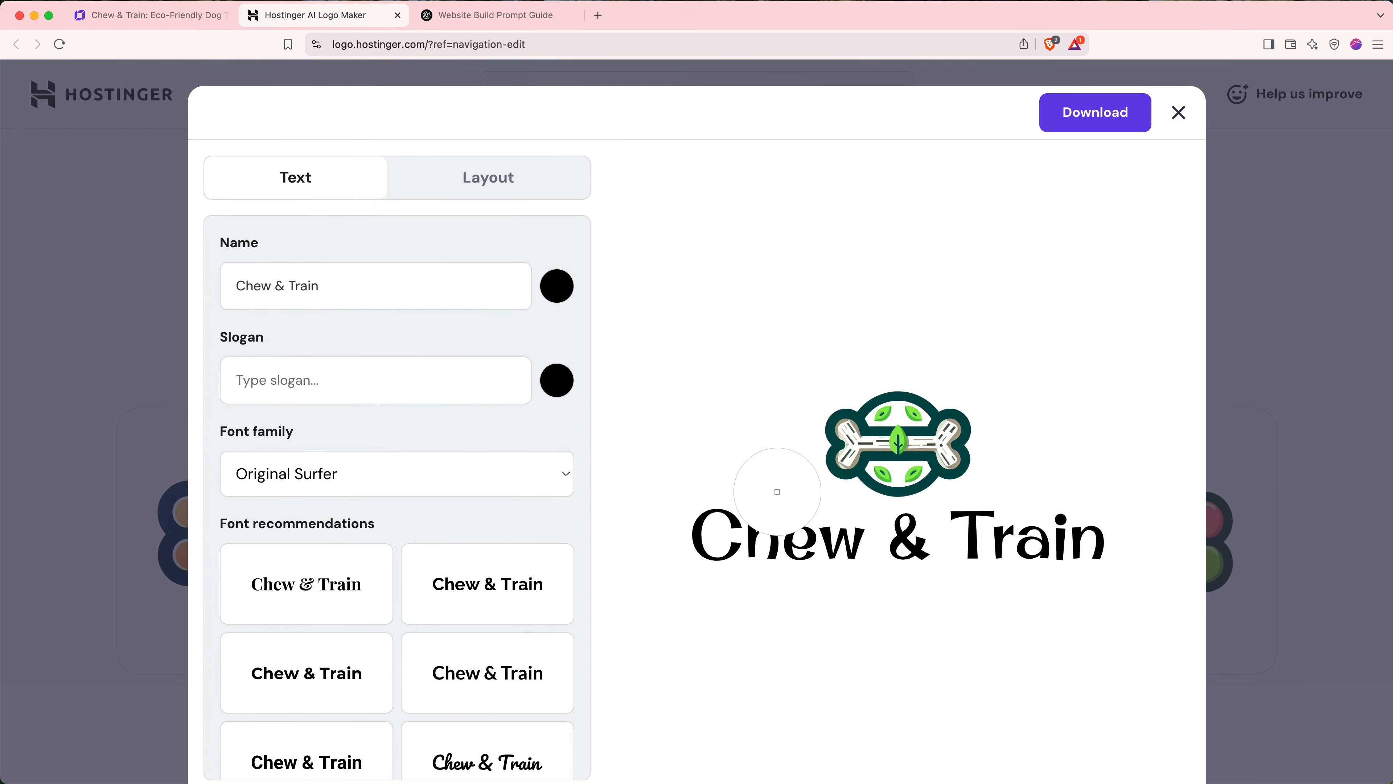
left_click(873, 483)
left_click(489, 181)
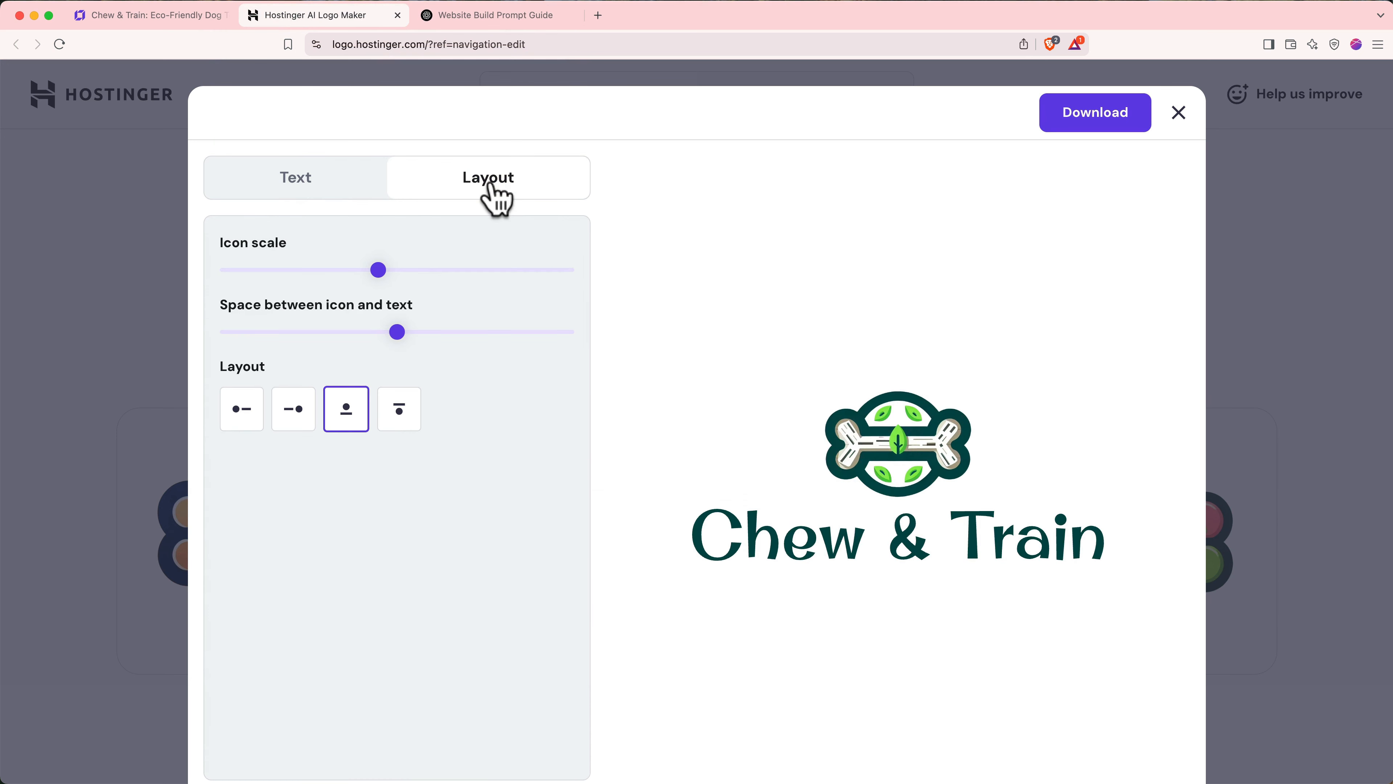
left_click(248, 422)
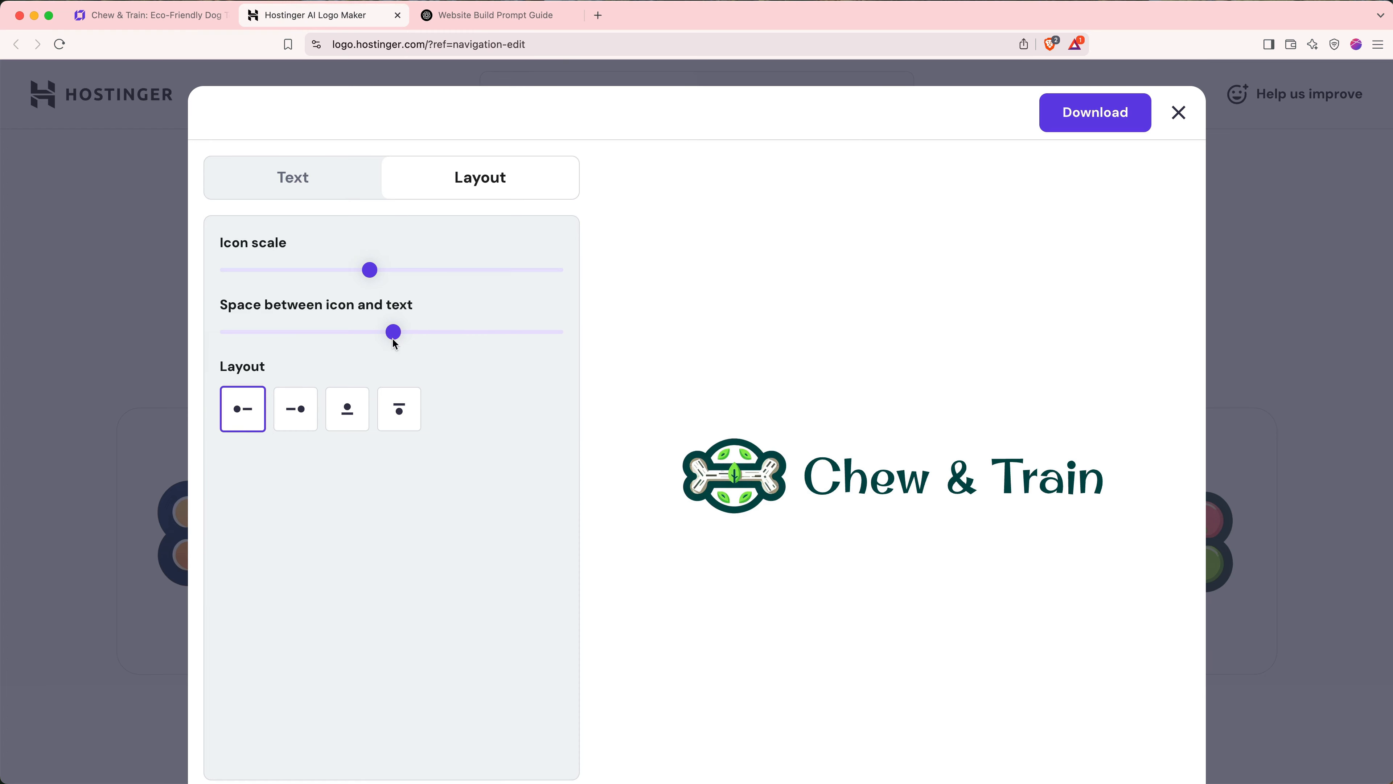
- Download the logo as 'Chew & Tran Logo' and preview favicon-32x32.png and logo.png
left_click(1097, 113)
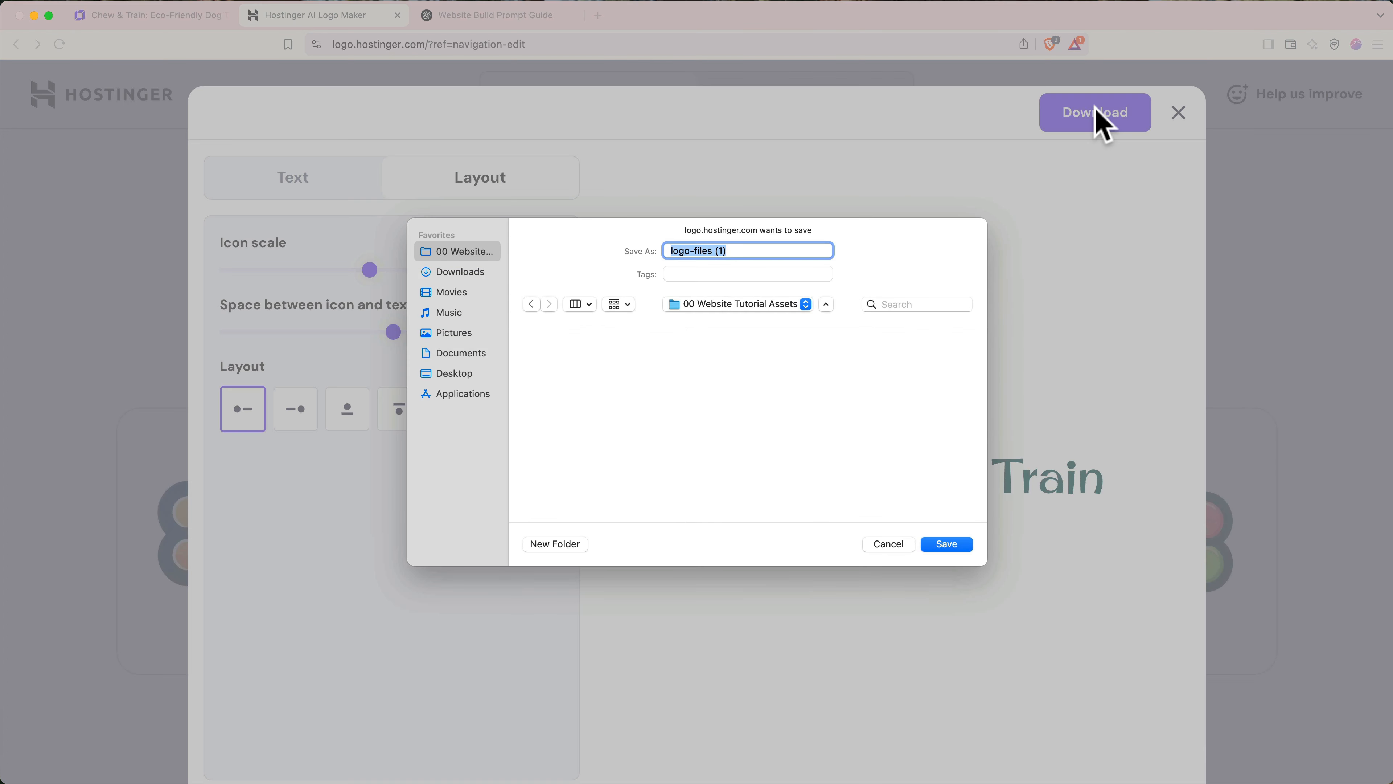
type("Chew & Tran Logo")
key("Return")
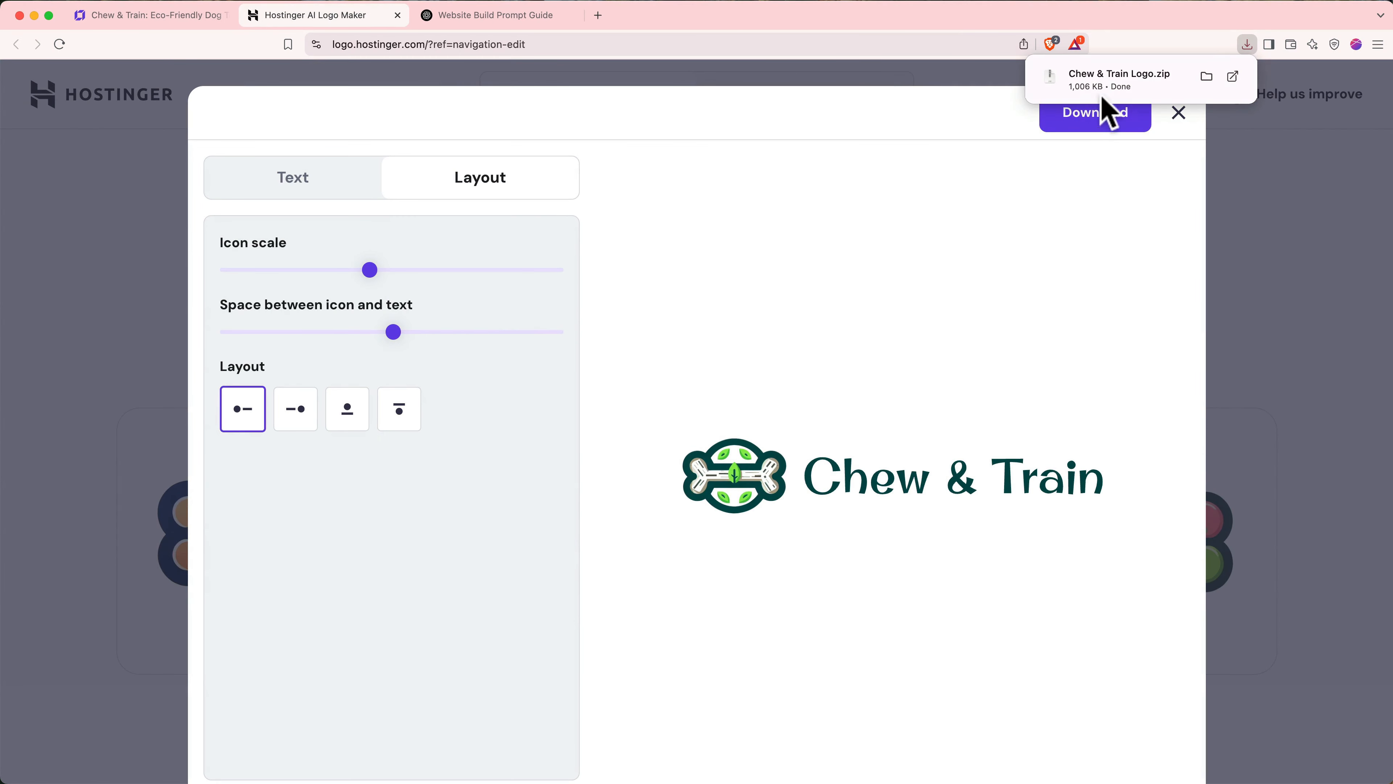
left_click(888, 431)
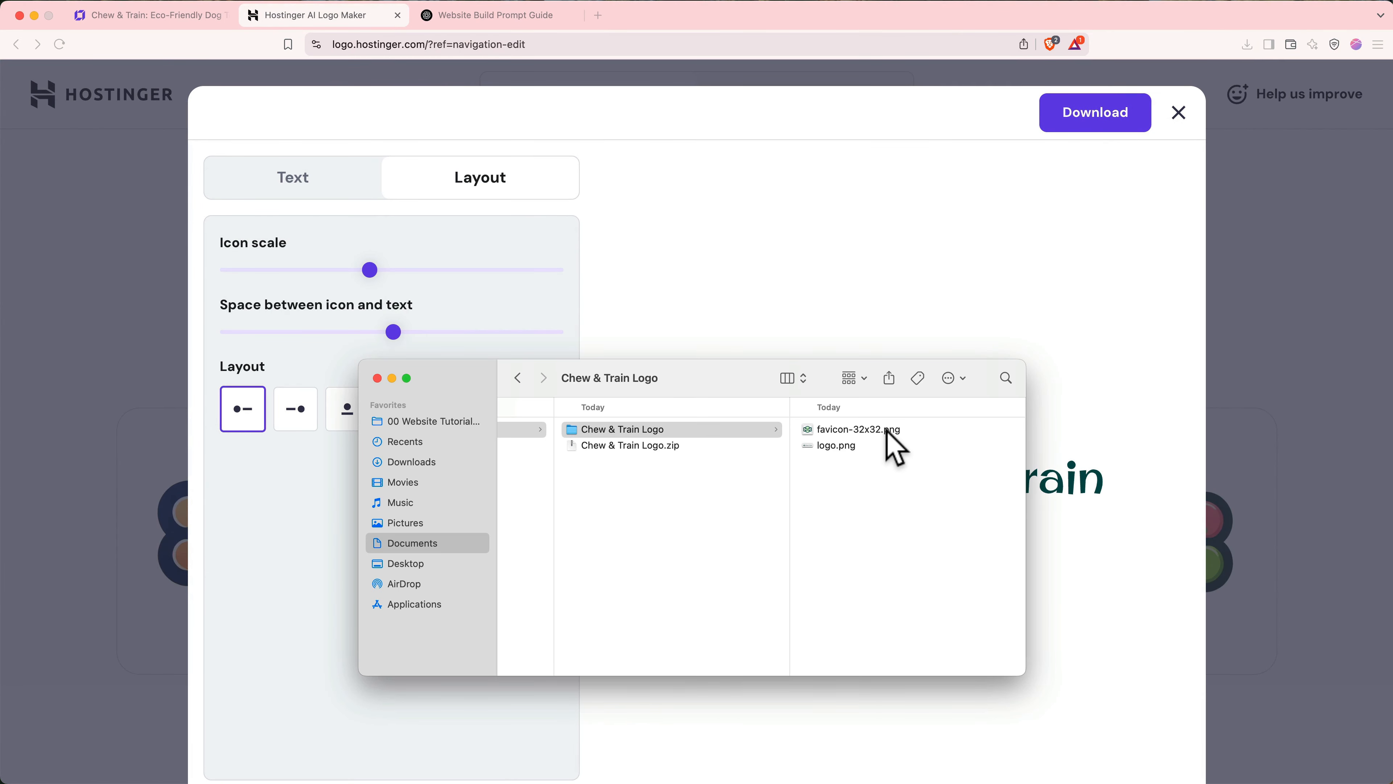
key("Down")
- Close the logo editor and switch to designing a logo manually
left_click(808, 262)
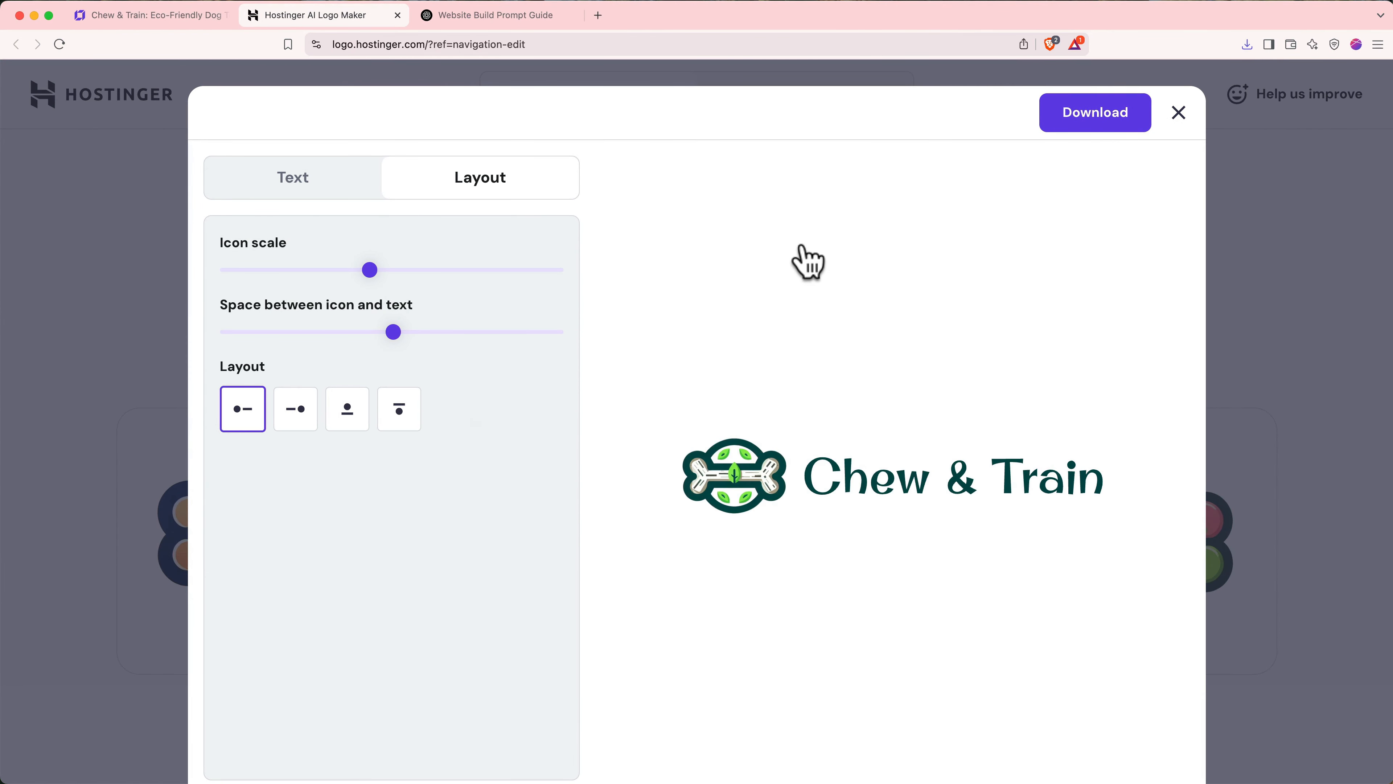
left_click(1179, 114)
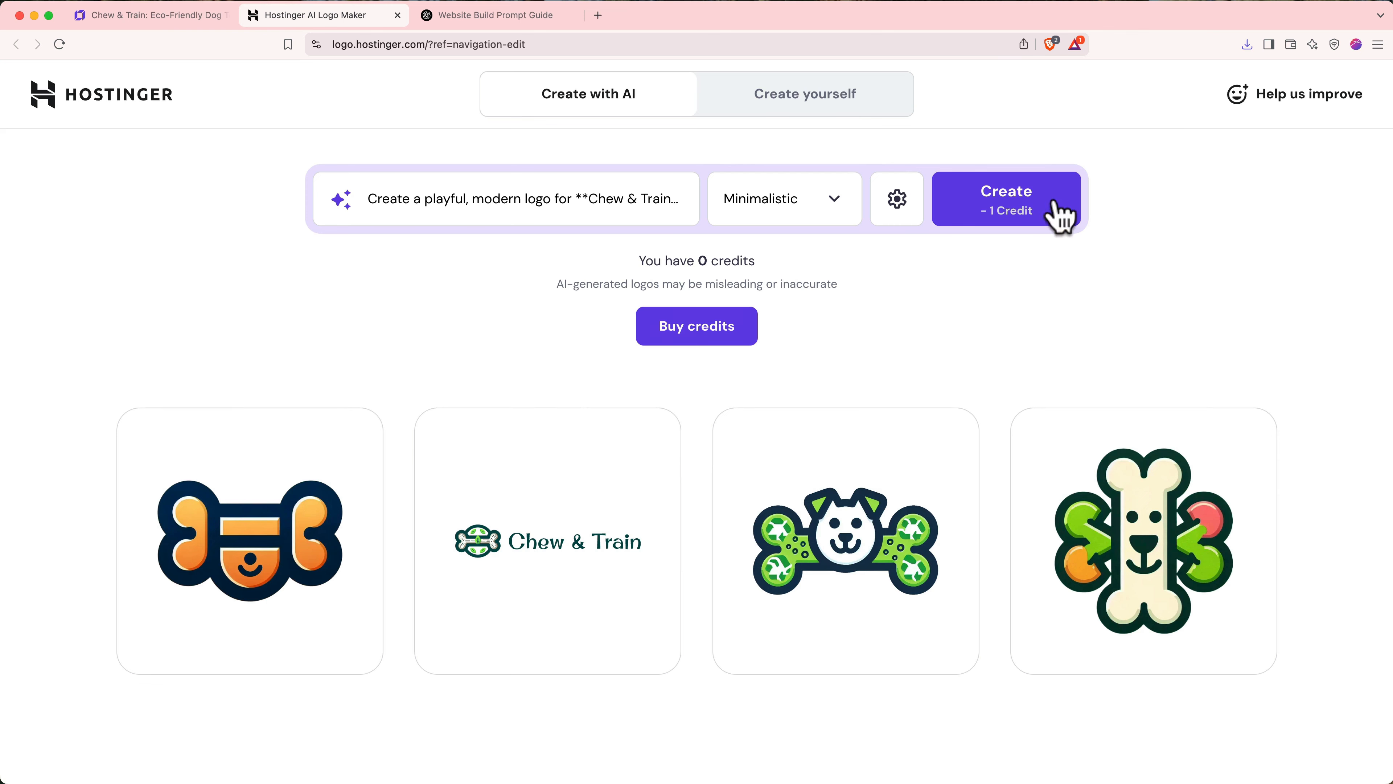
left_click(862, 117)
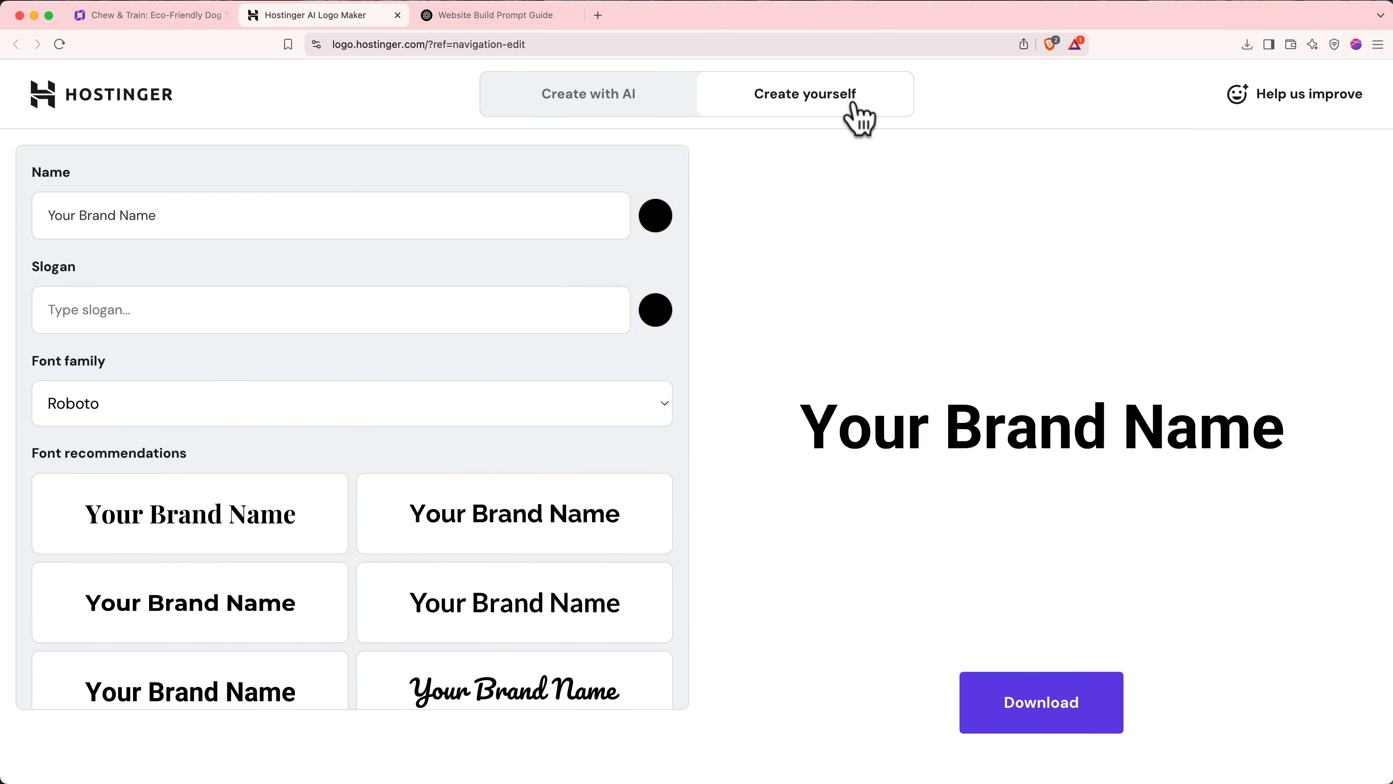
scroll(569, 487, "down", 10)
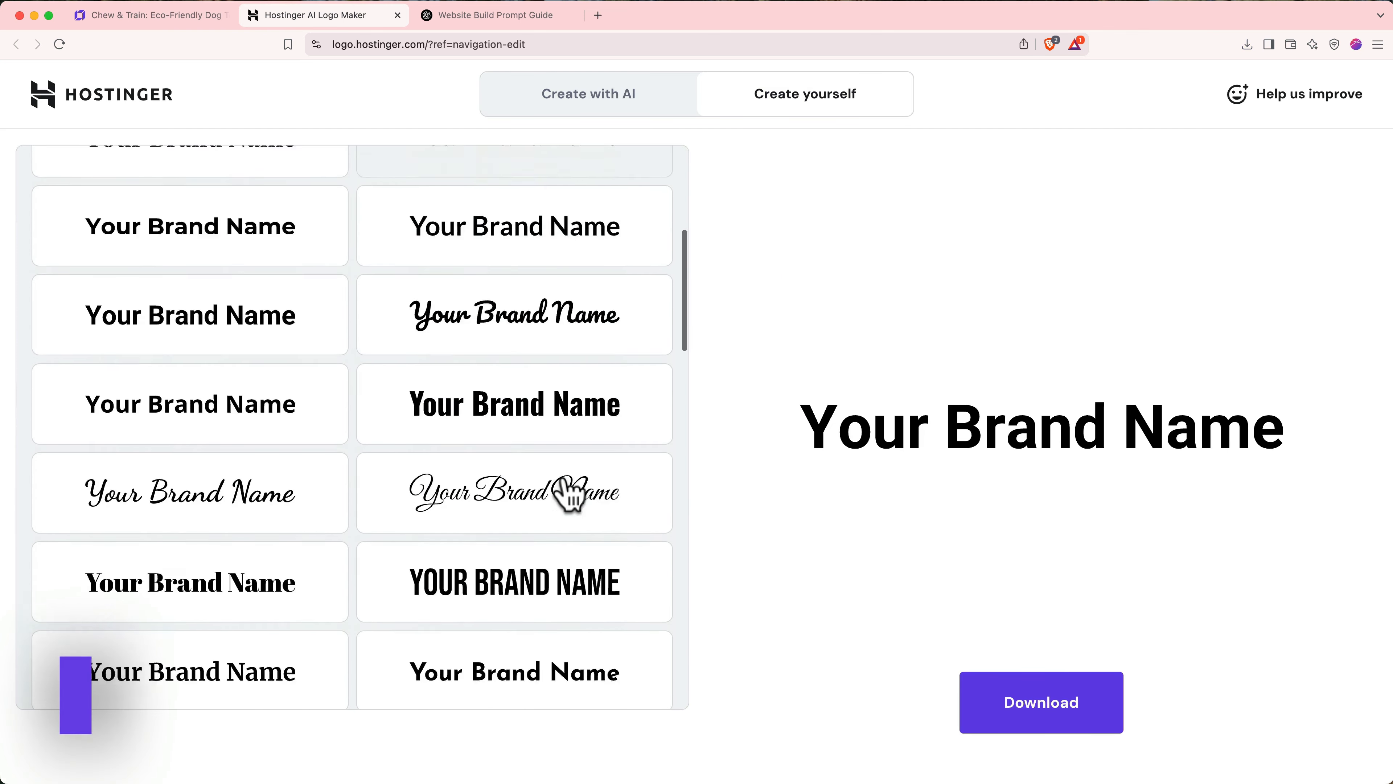
scroll(568, 488, "up", 10)
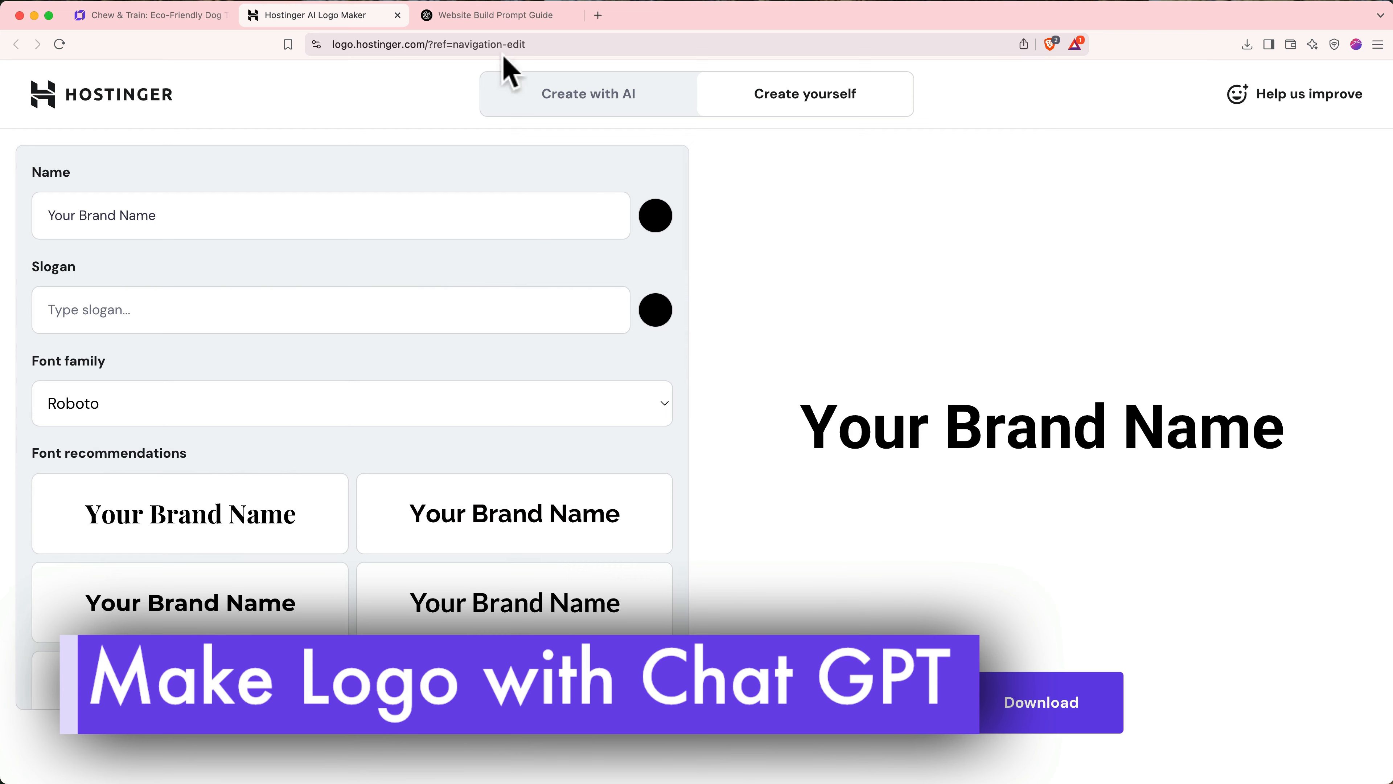
- Generate a Chew & Train logo image in ChatGPT from the copied logo prompt
left_click(500, 21)
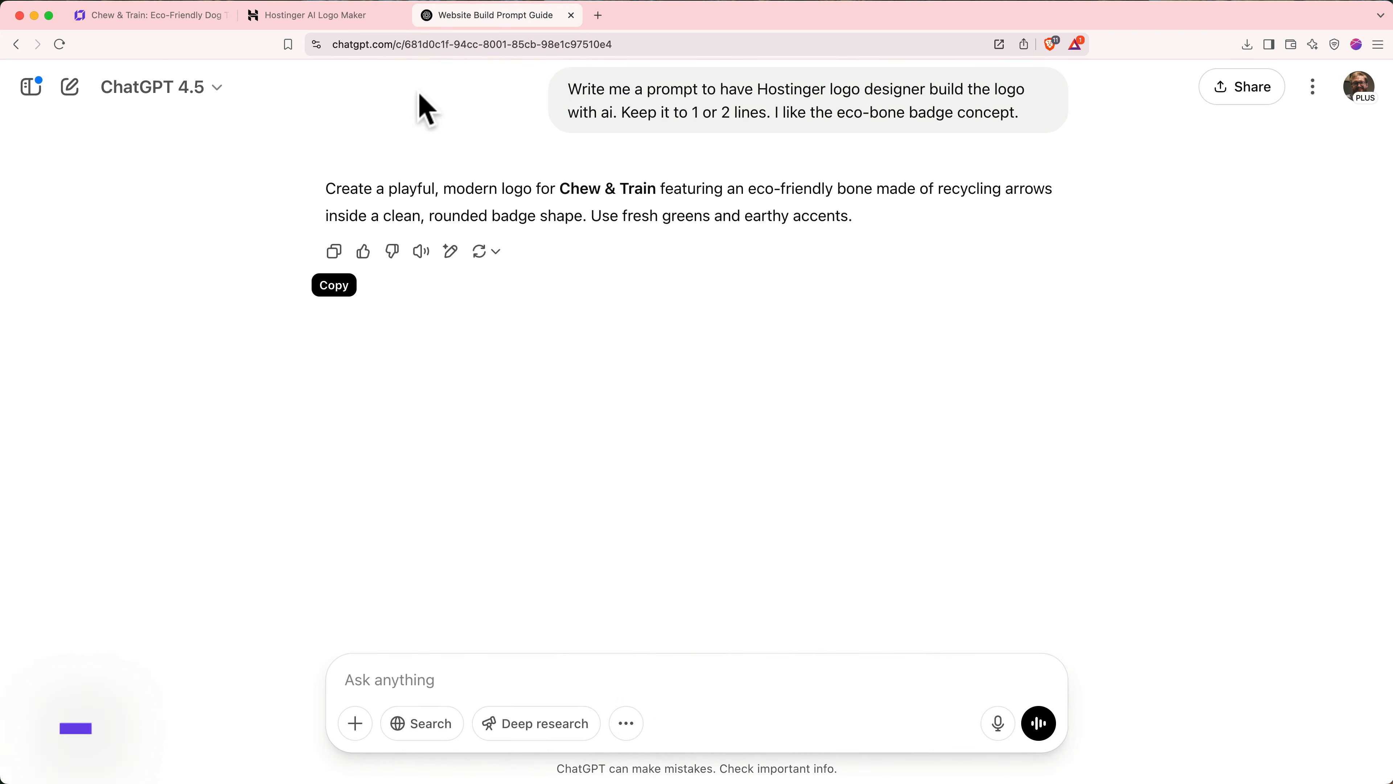
left_click(339, 253)
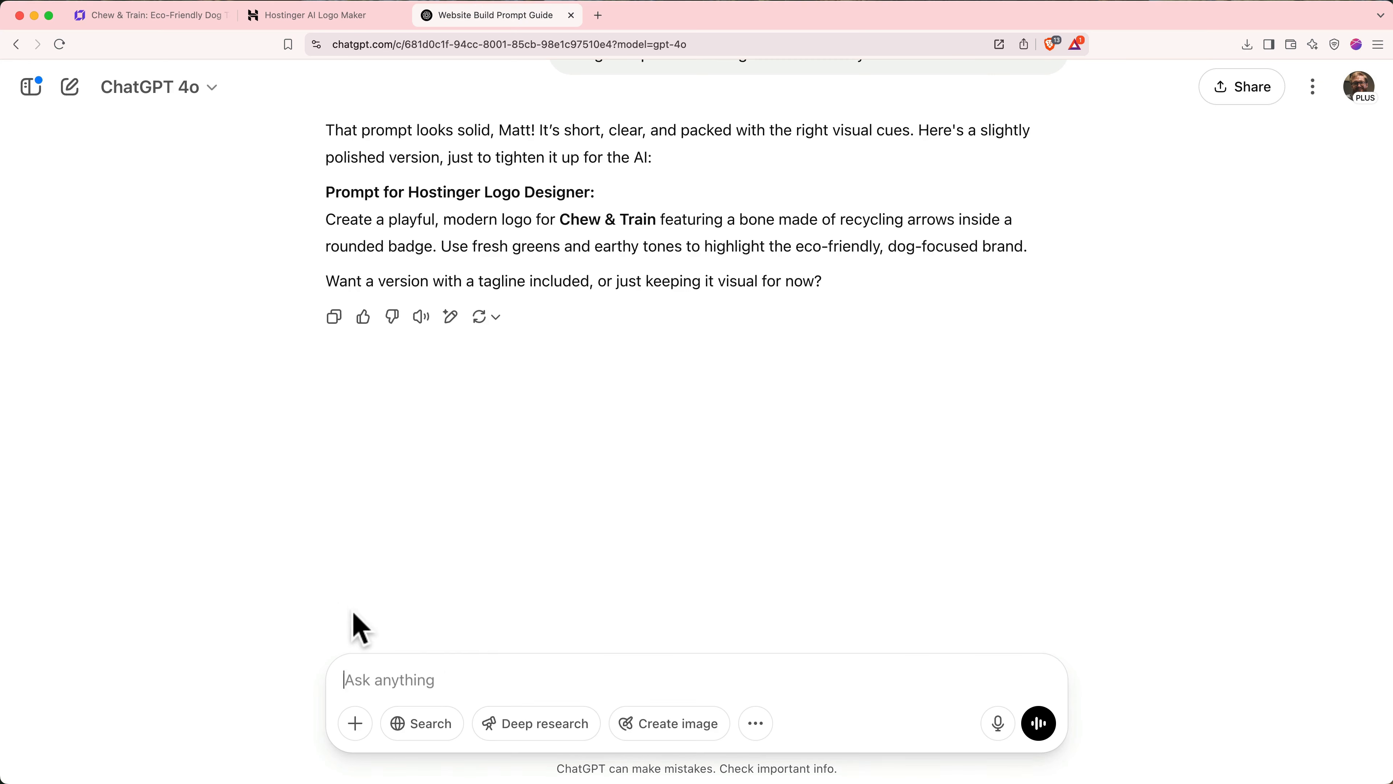
left_click(652, 733)
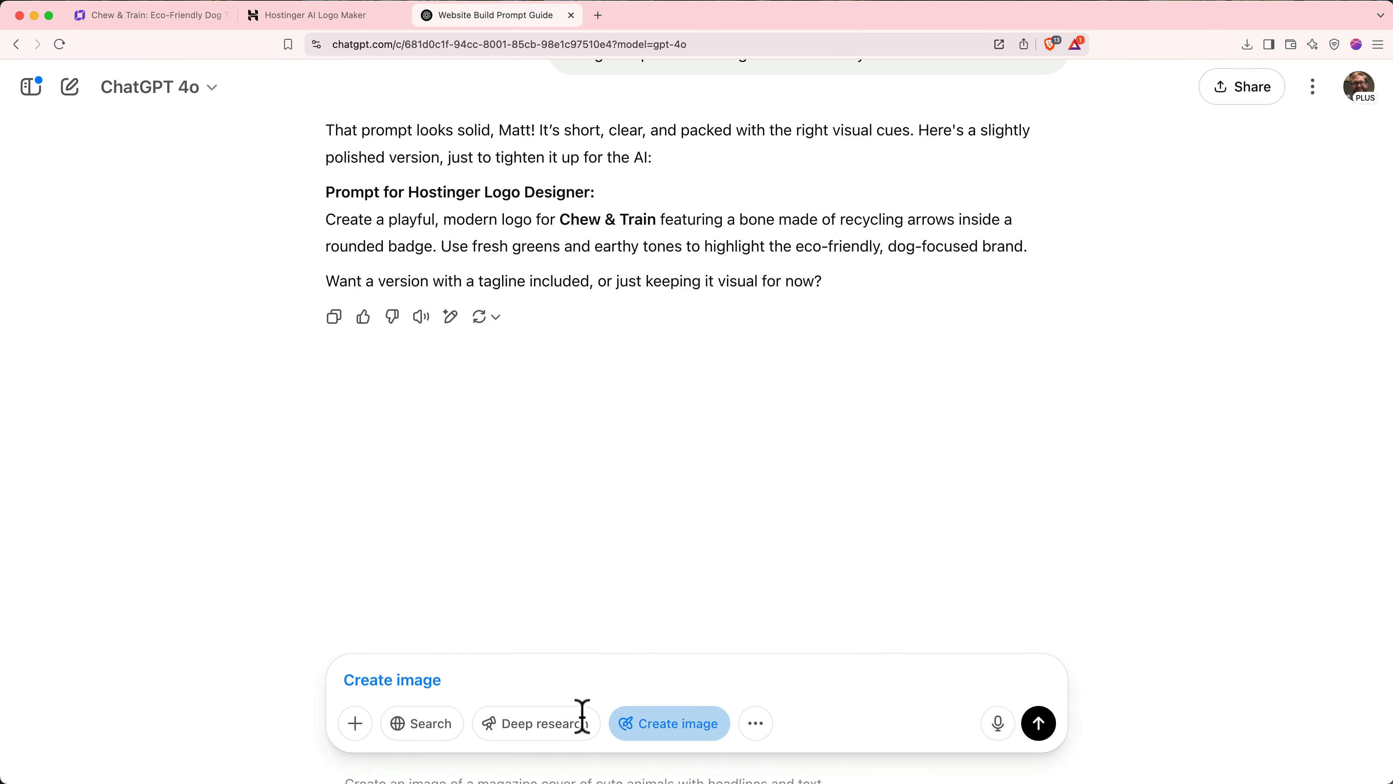
key("super+v")
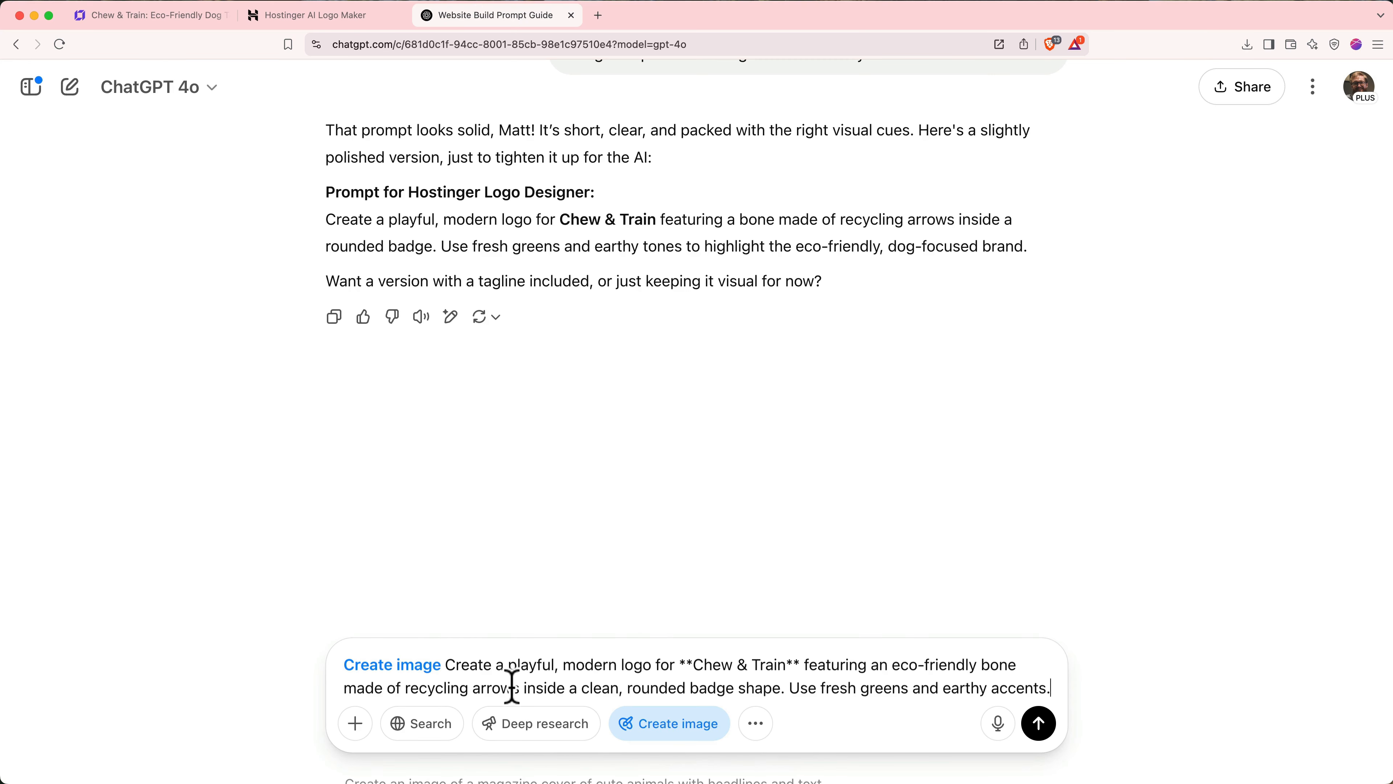
key("Return")
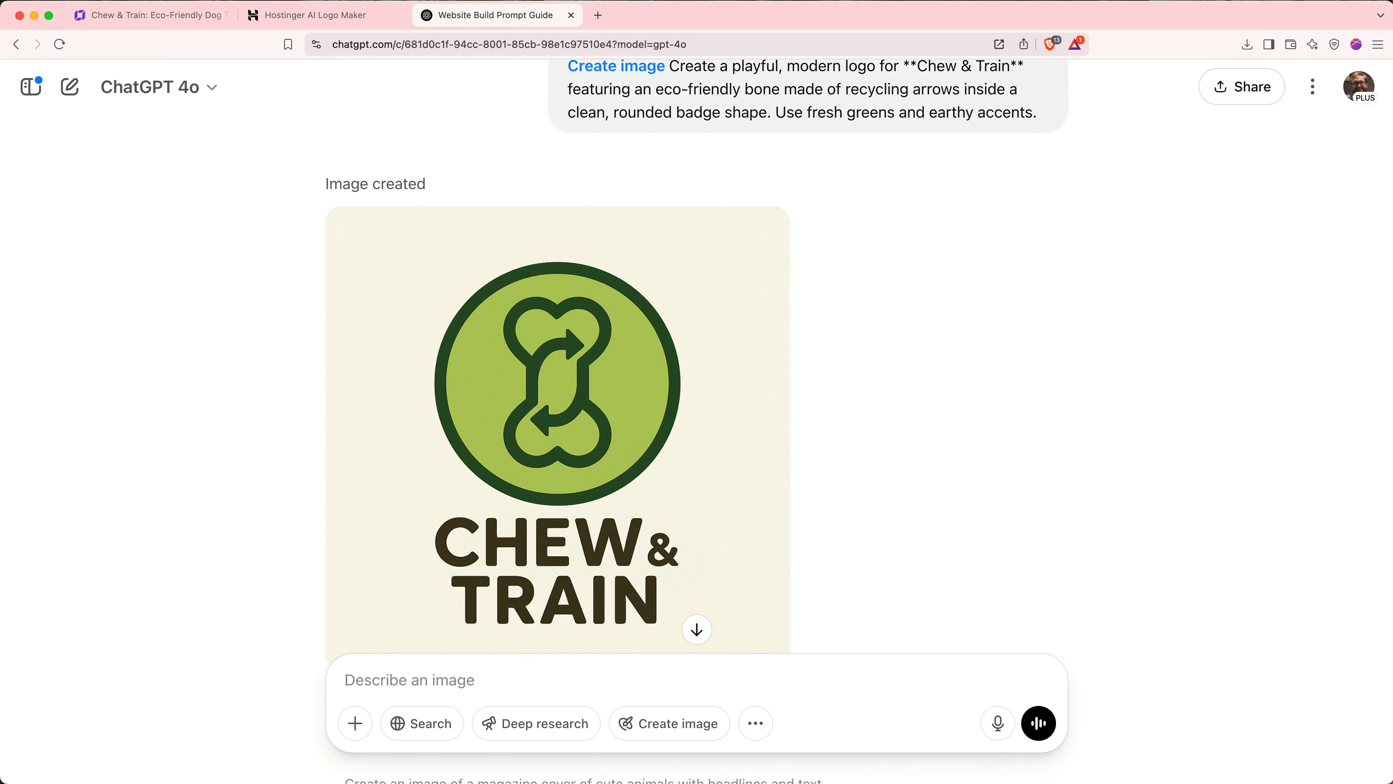
- Request a horizontal version with the icon on the left and download it
type("Make it a horizontal logo. Keep the icon and the text style. Place the icon on the ")
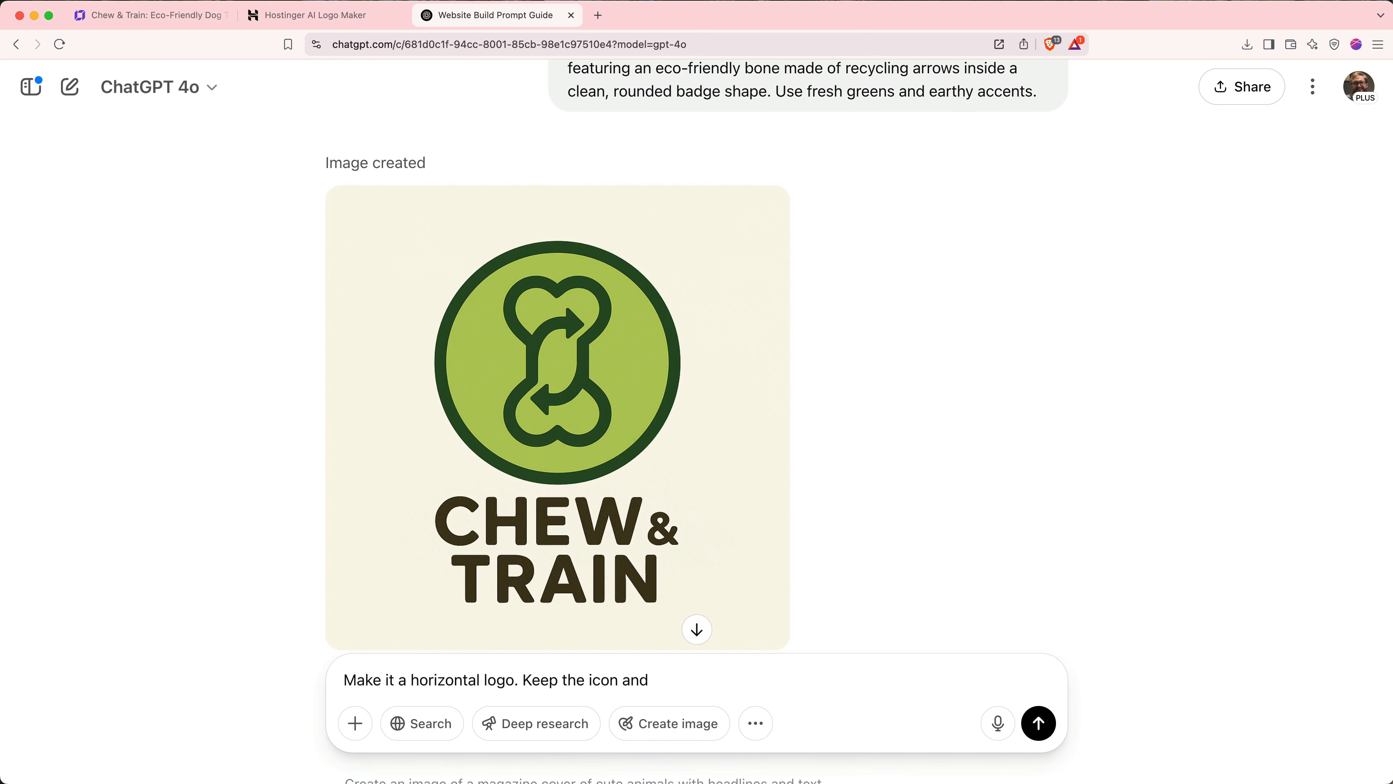
type("left.")
left_click(1038, 724)
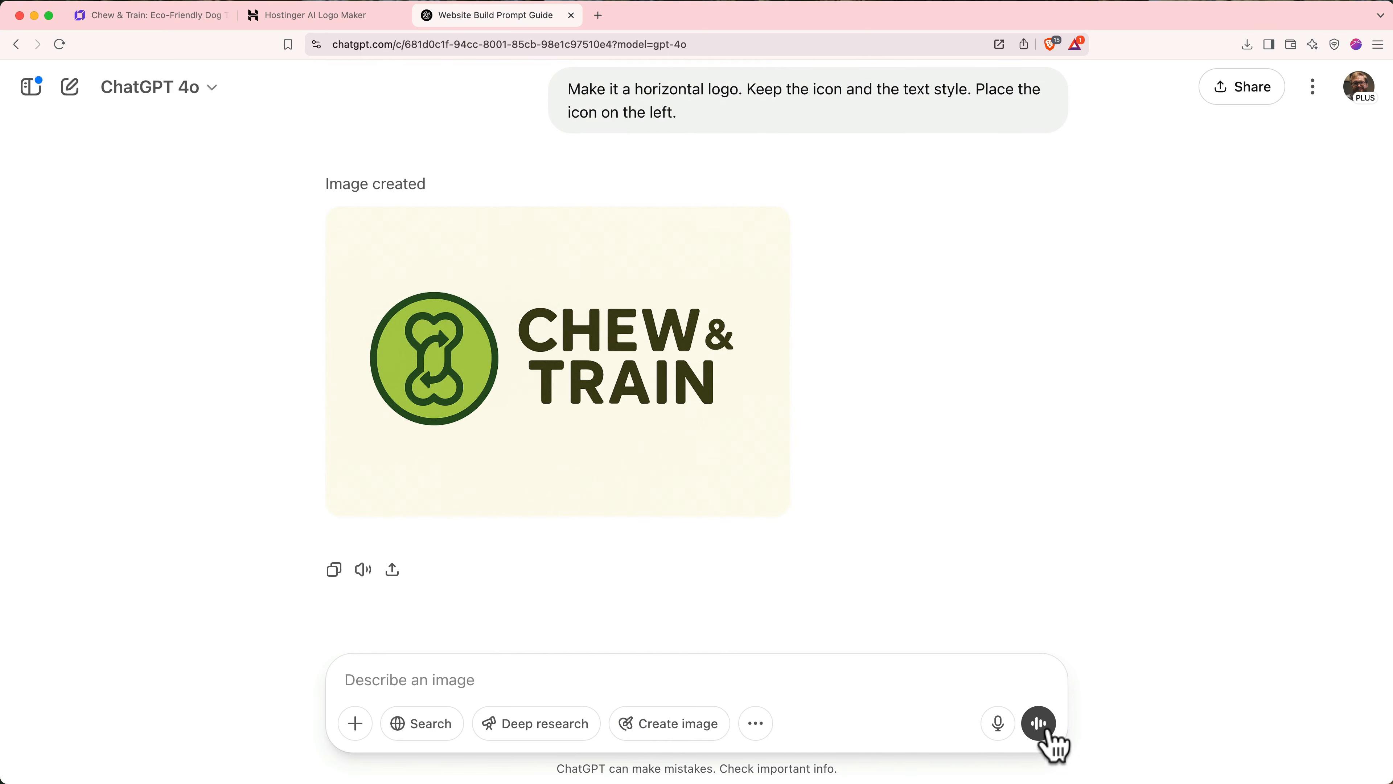
left_click(766, 226)
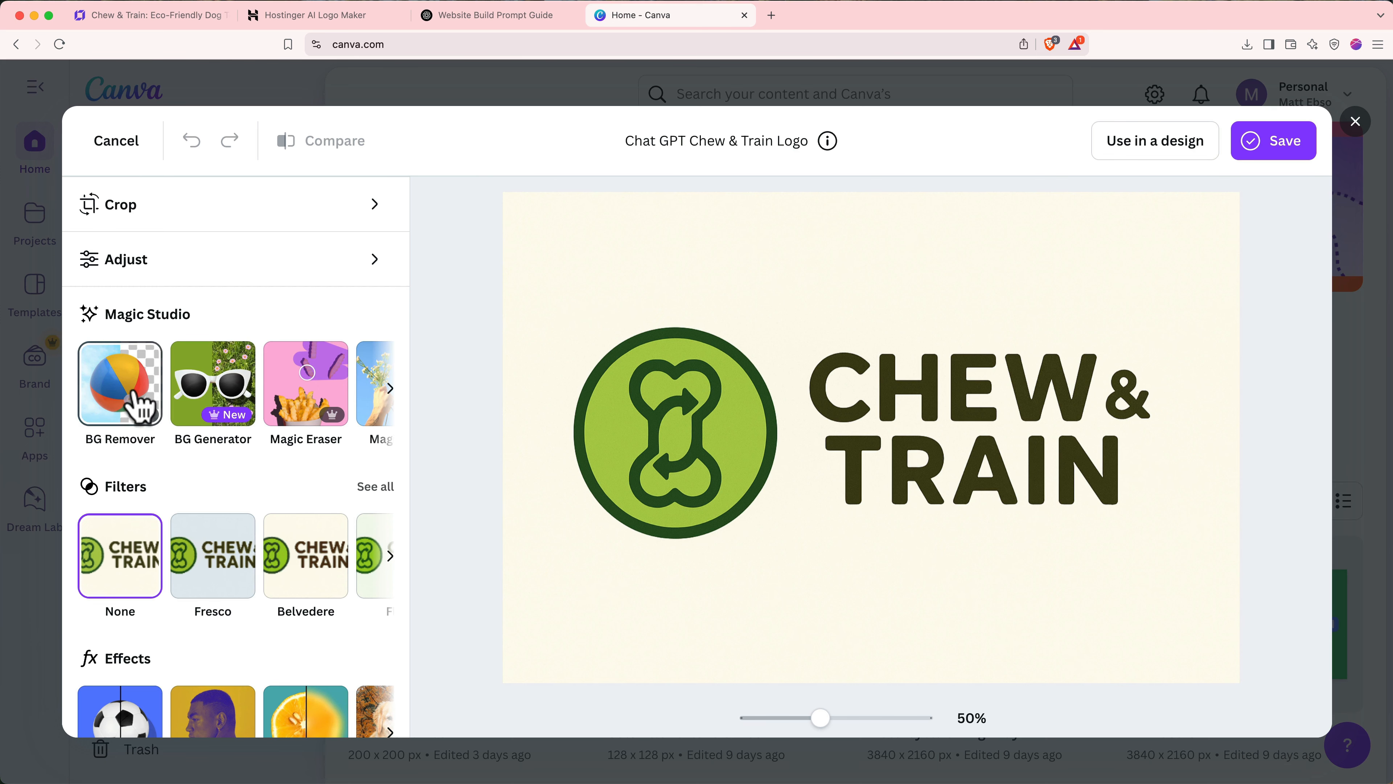
- Remove the logo's cream background and crop the empty space above and below it
left_click(135, 393)
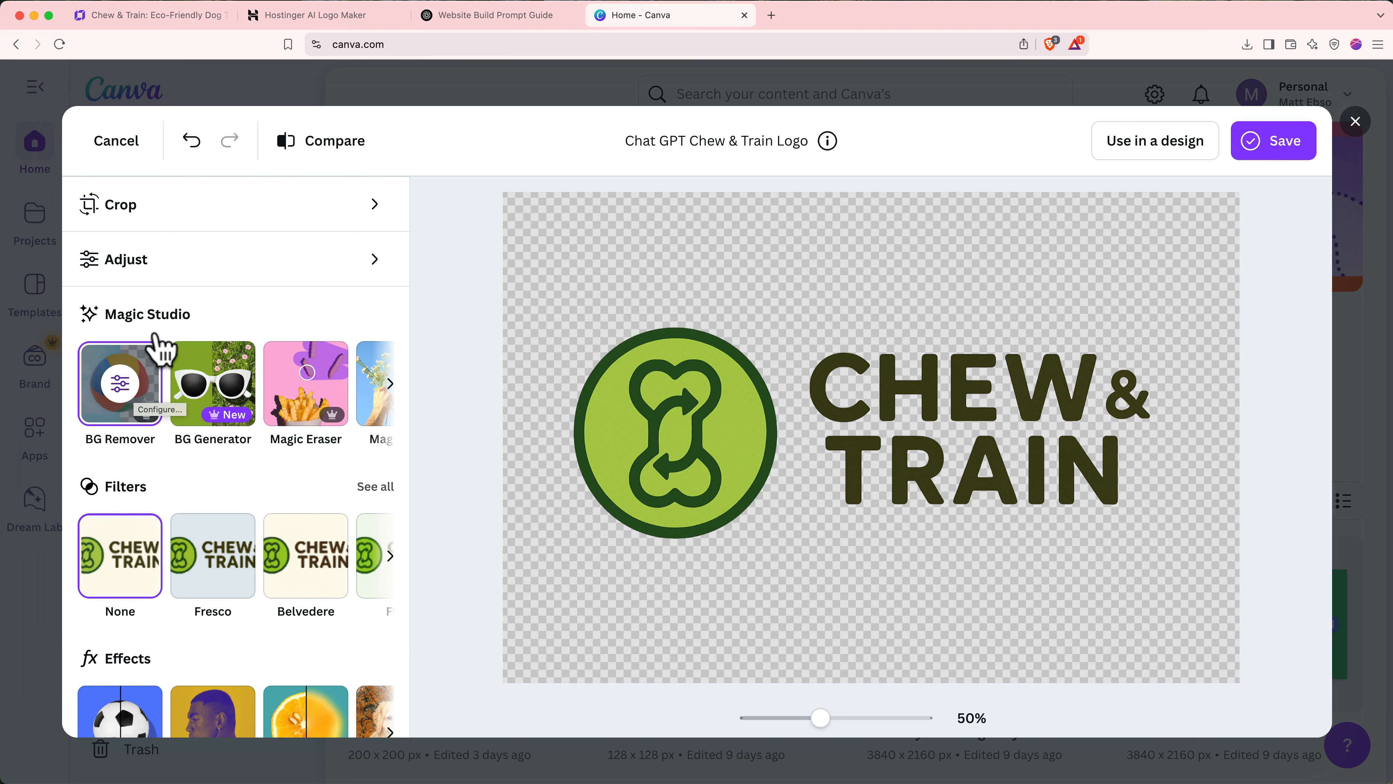
left_click(195, 225)
left_click_drag(872, 199, 880, 313)
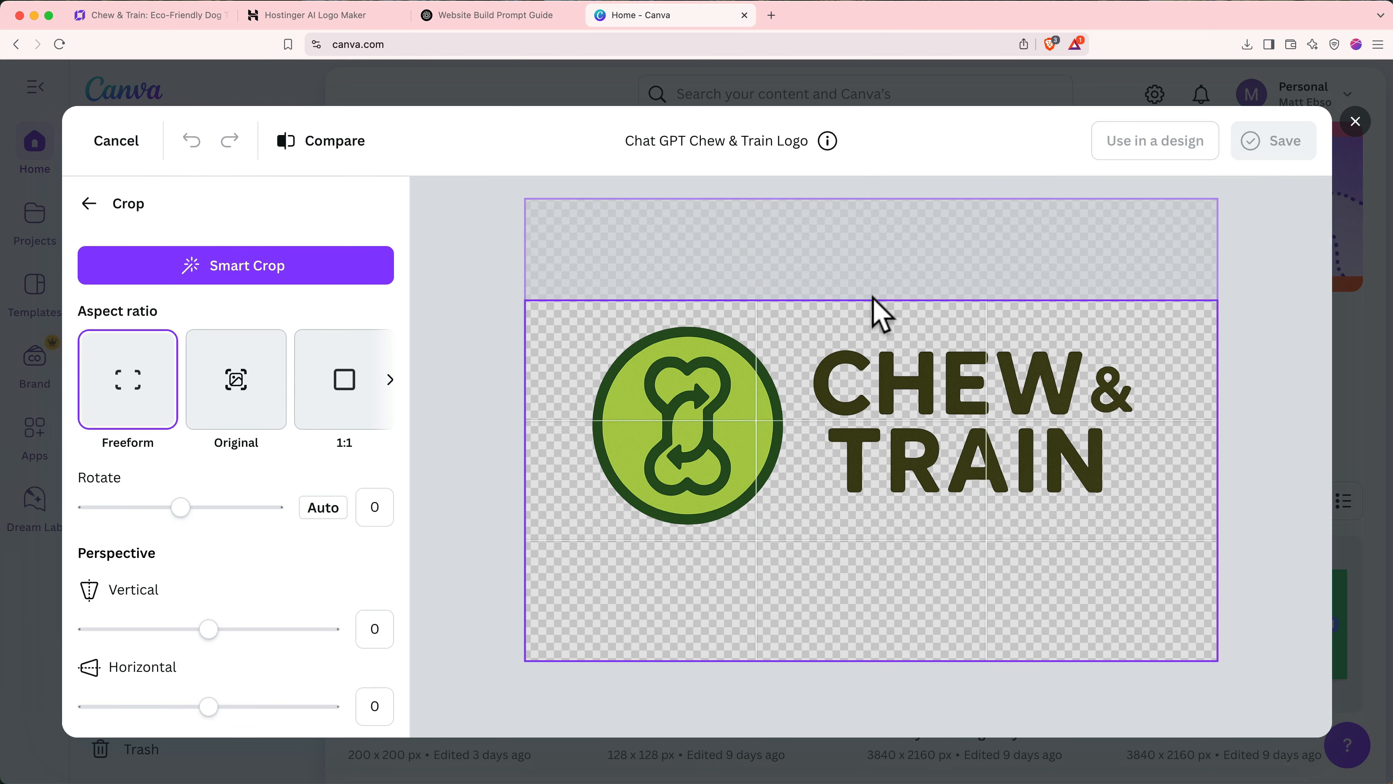
left_click_drag(865, 660, 865, 523)
left_click(89, 204)
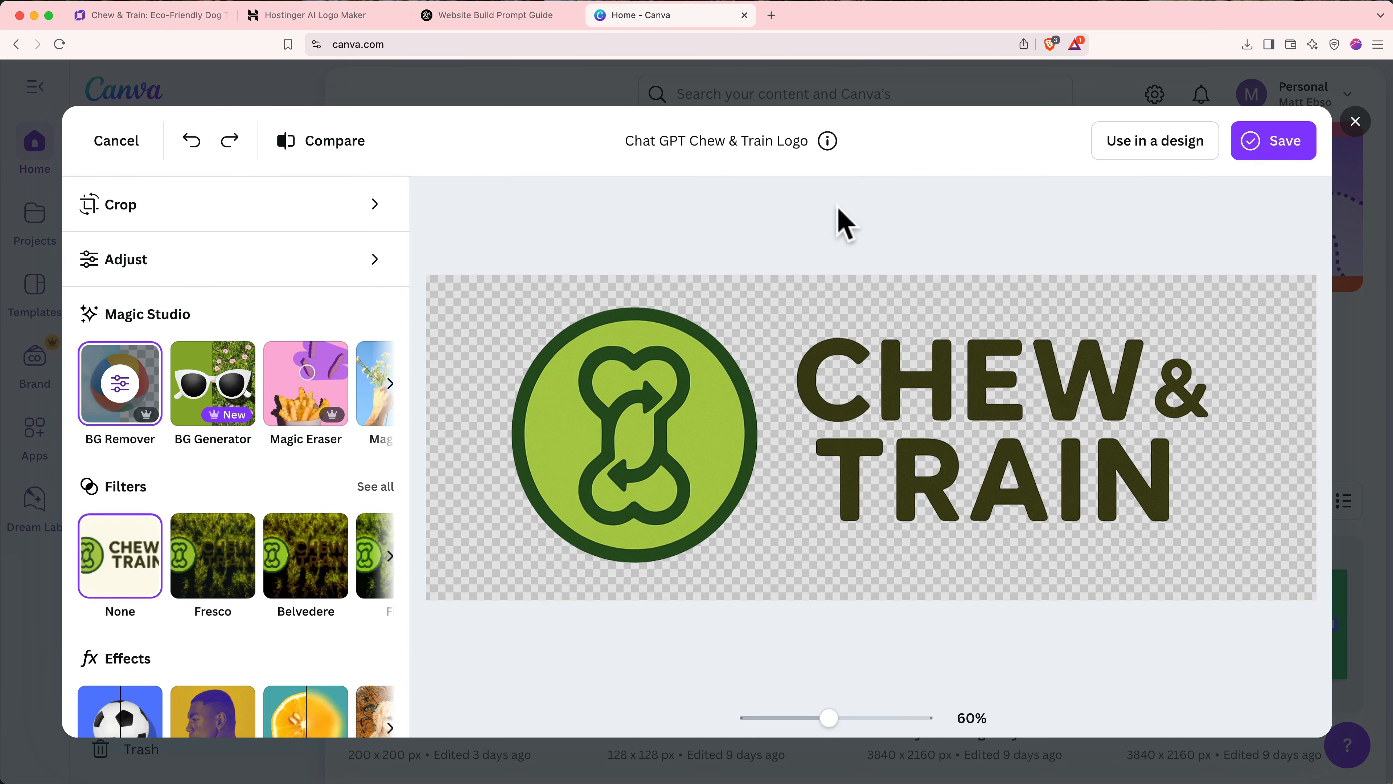
- Download the transparent cropped logo from Canva
left_click(1272, 144)
left_click(1135, 249)
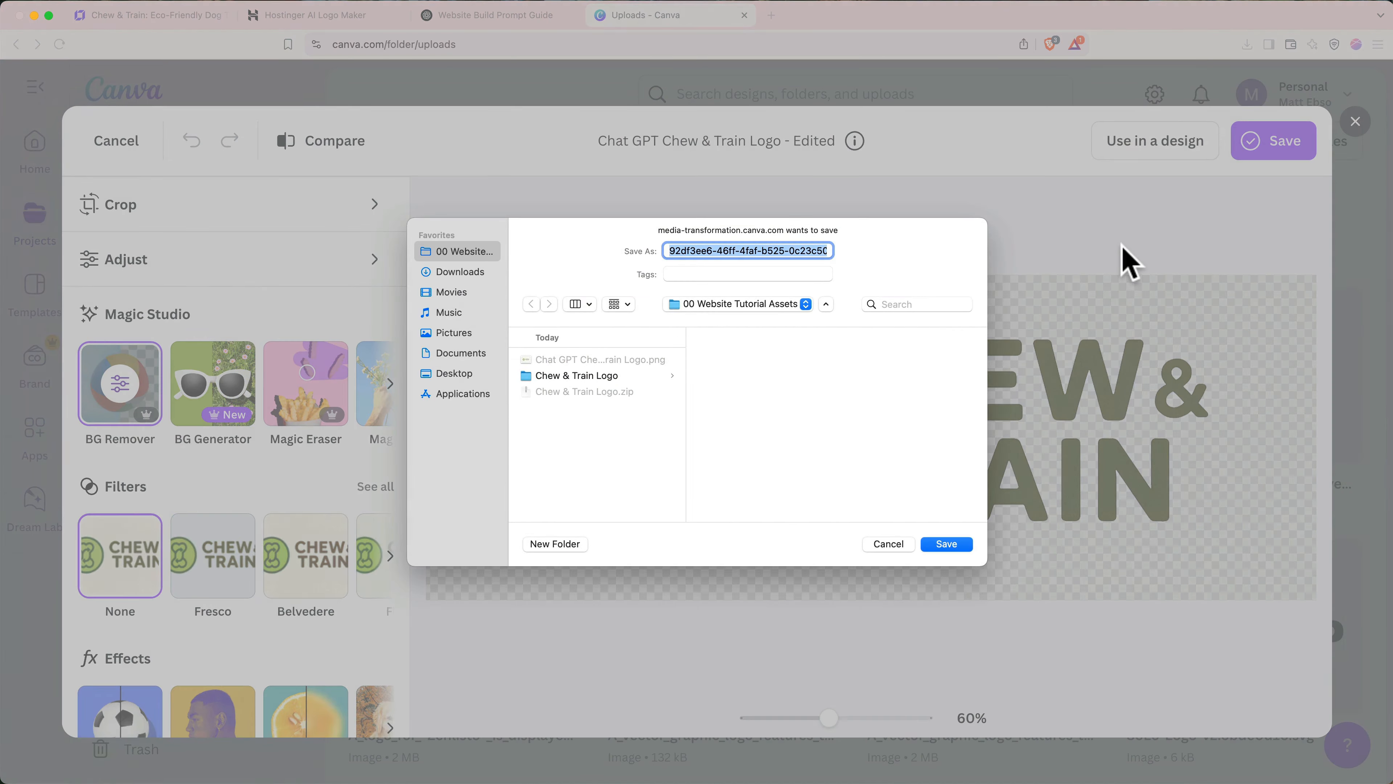
key("Return")
- Upload the transparent-background Chew & Train logo PNG to the website's media library
left_click(744, 15)
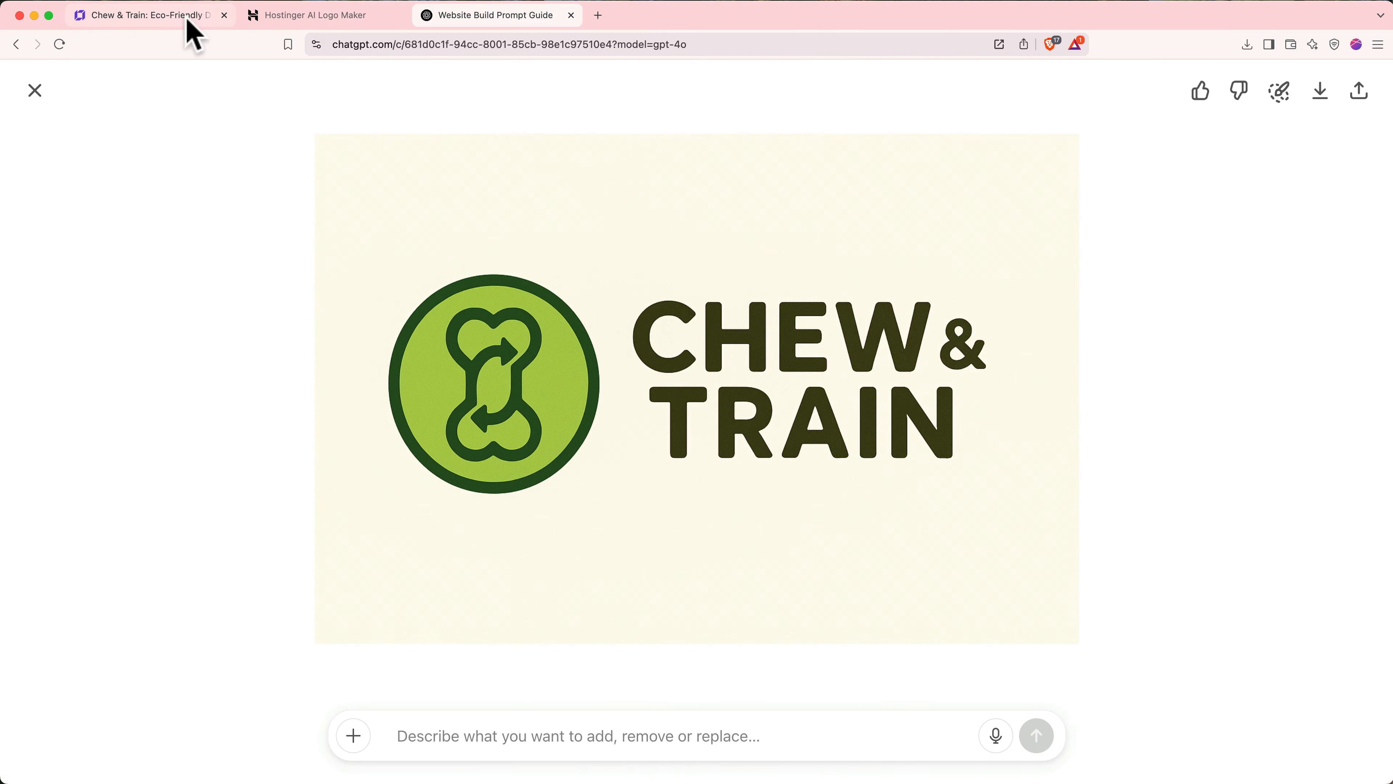
left_click(188, 22)
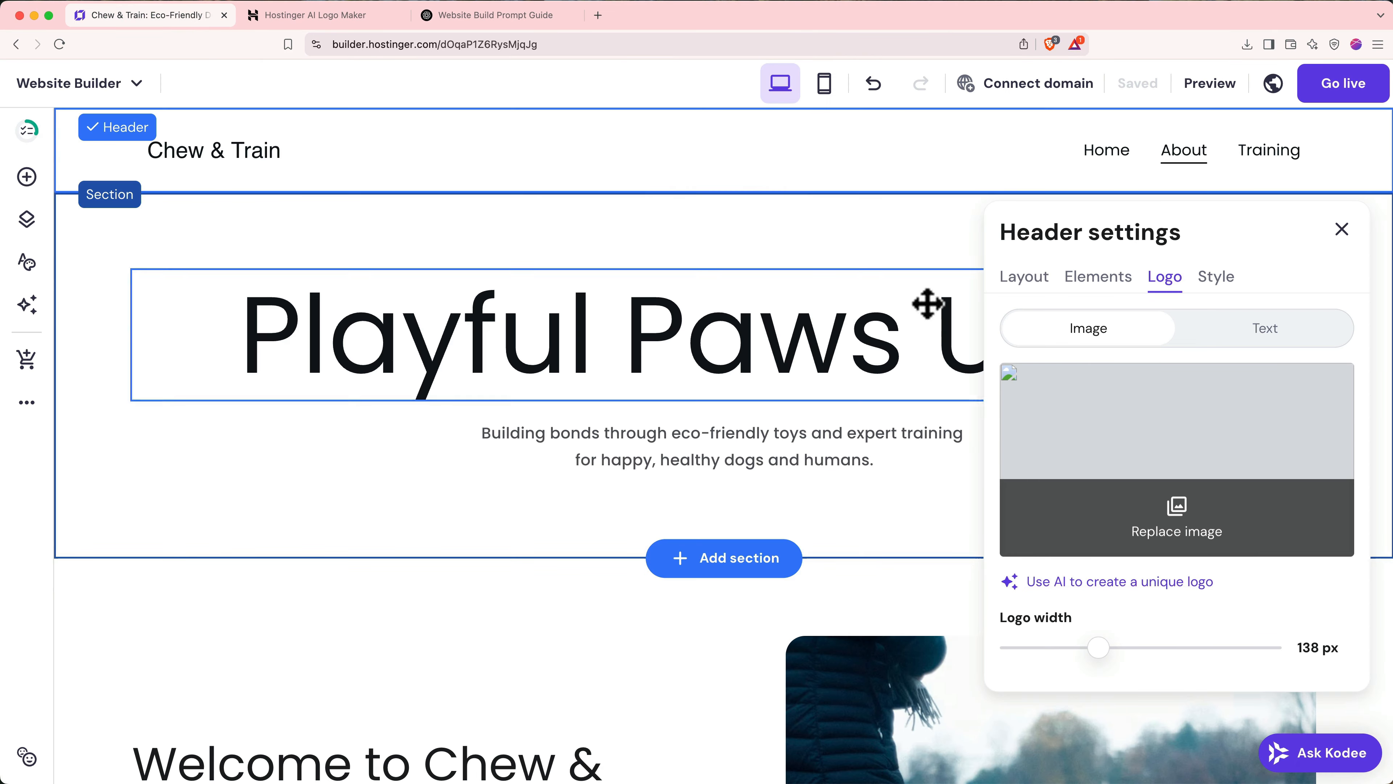
left_click(1141, 497)
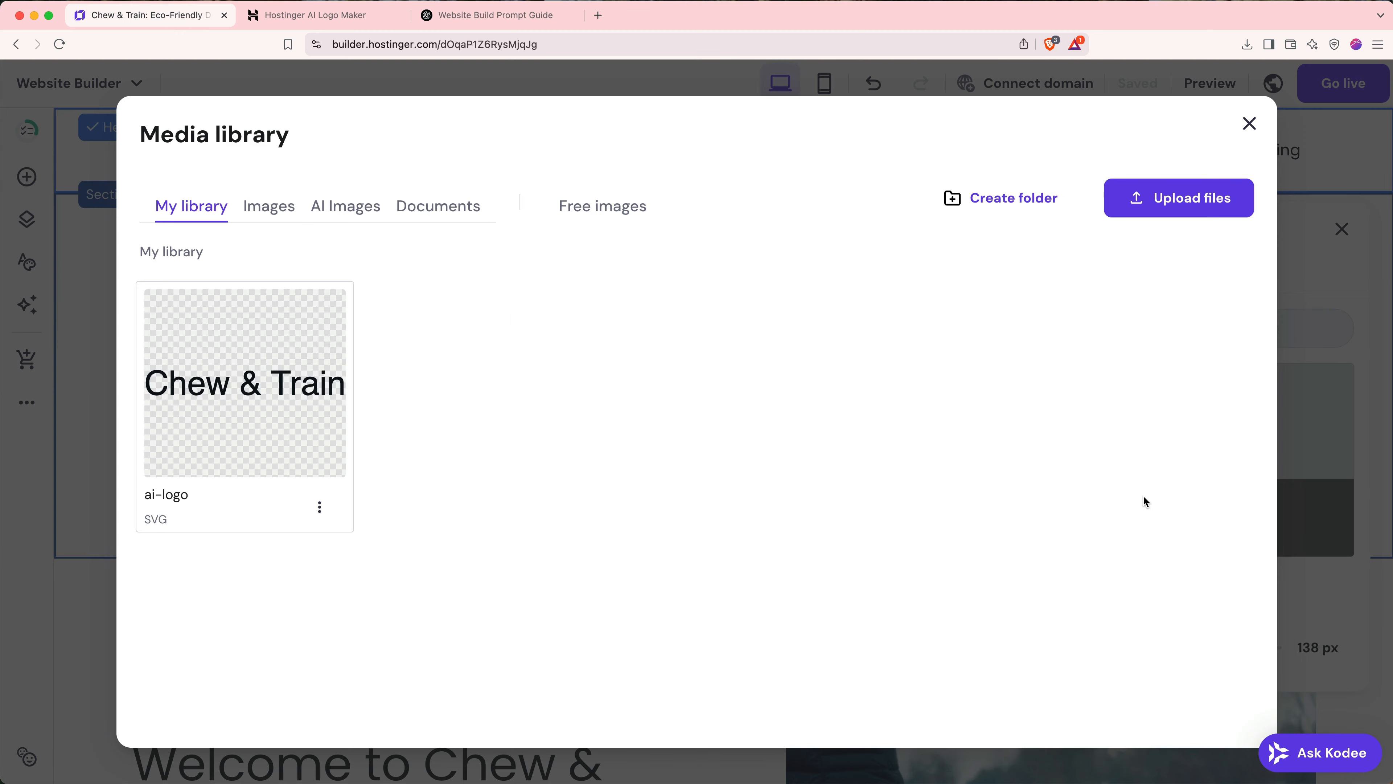
left_click(1170, 225)
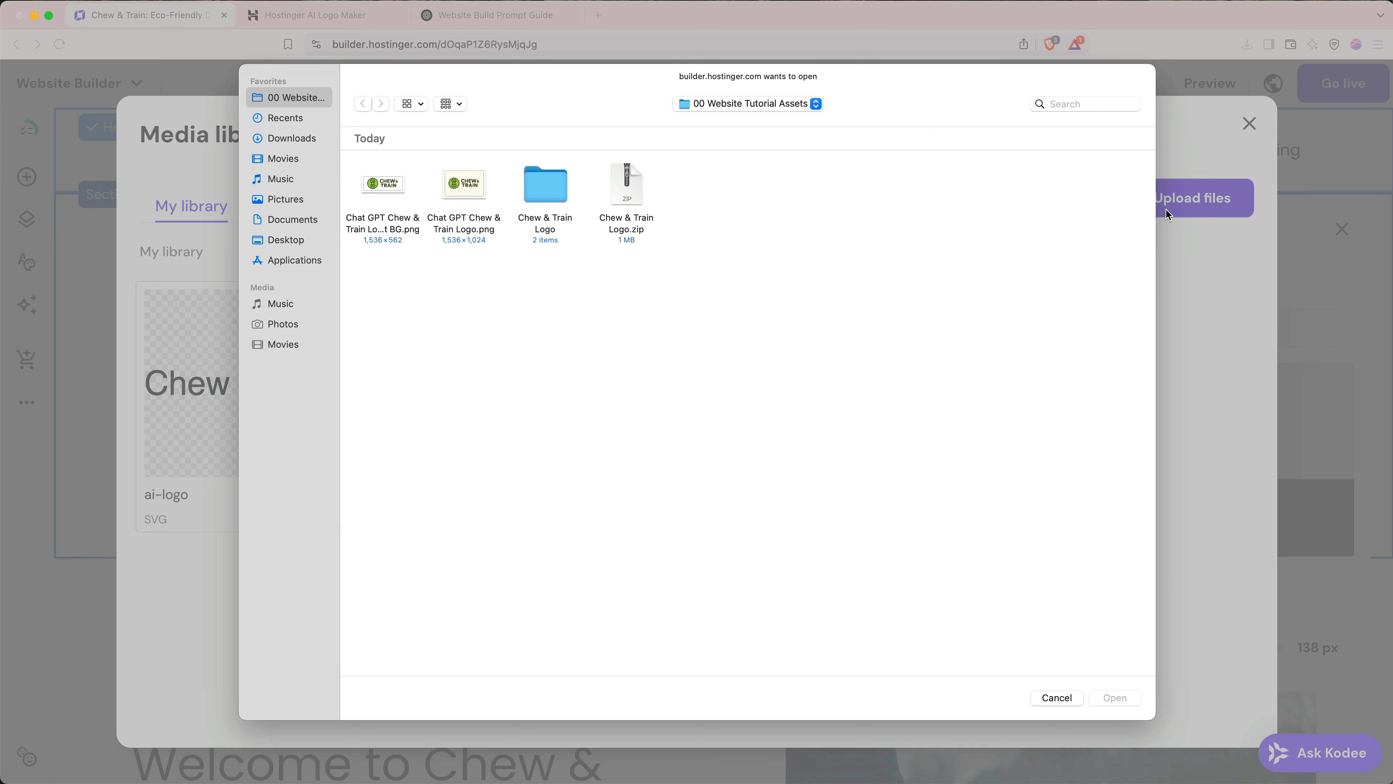
left_click(404, 187)
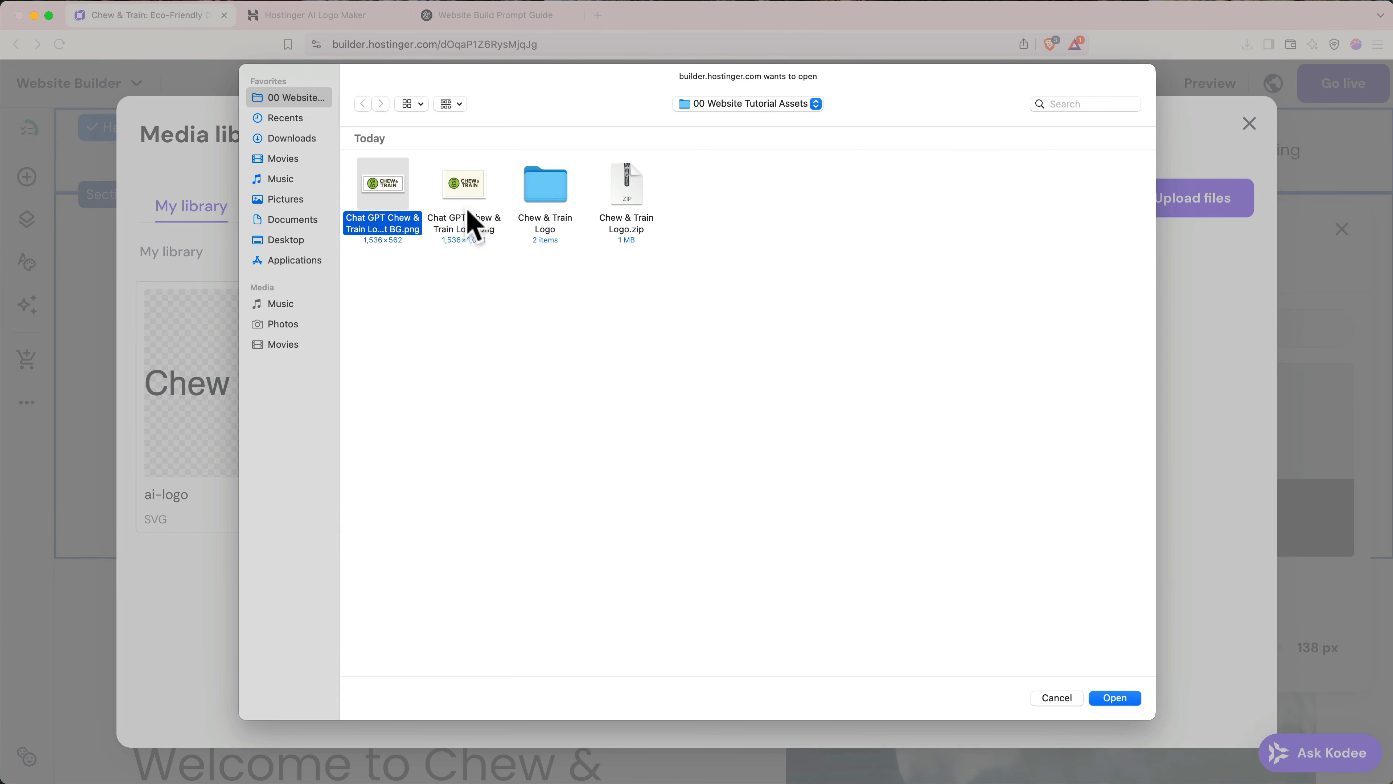
left_click(1111, 697)
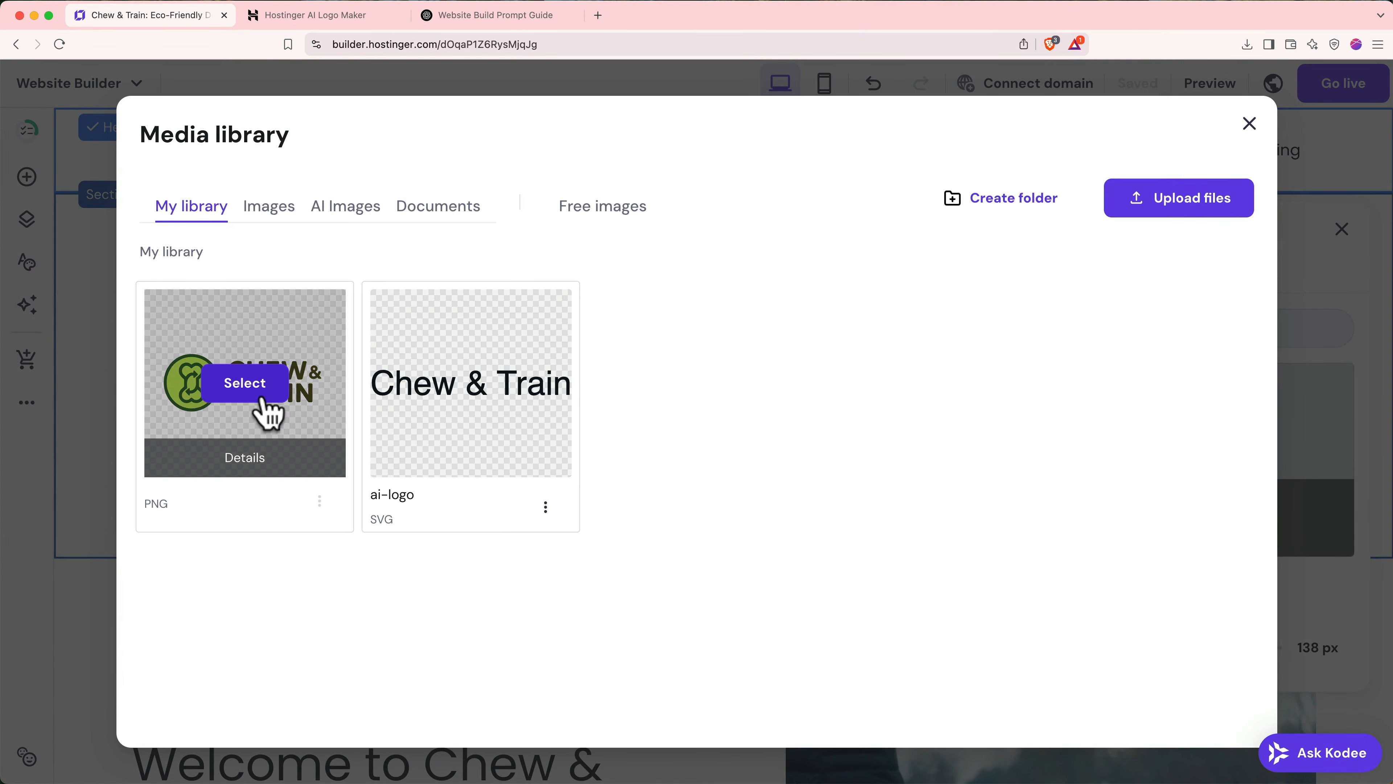
- Set the uploaded PNG as the header logo and widen it from 138 to 169 px
left_click(245, 383)
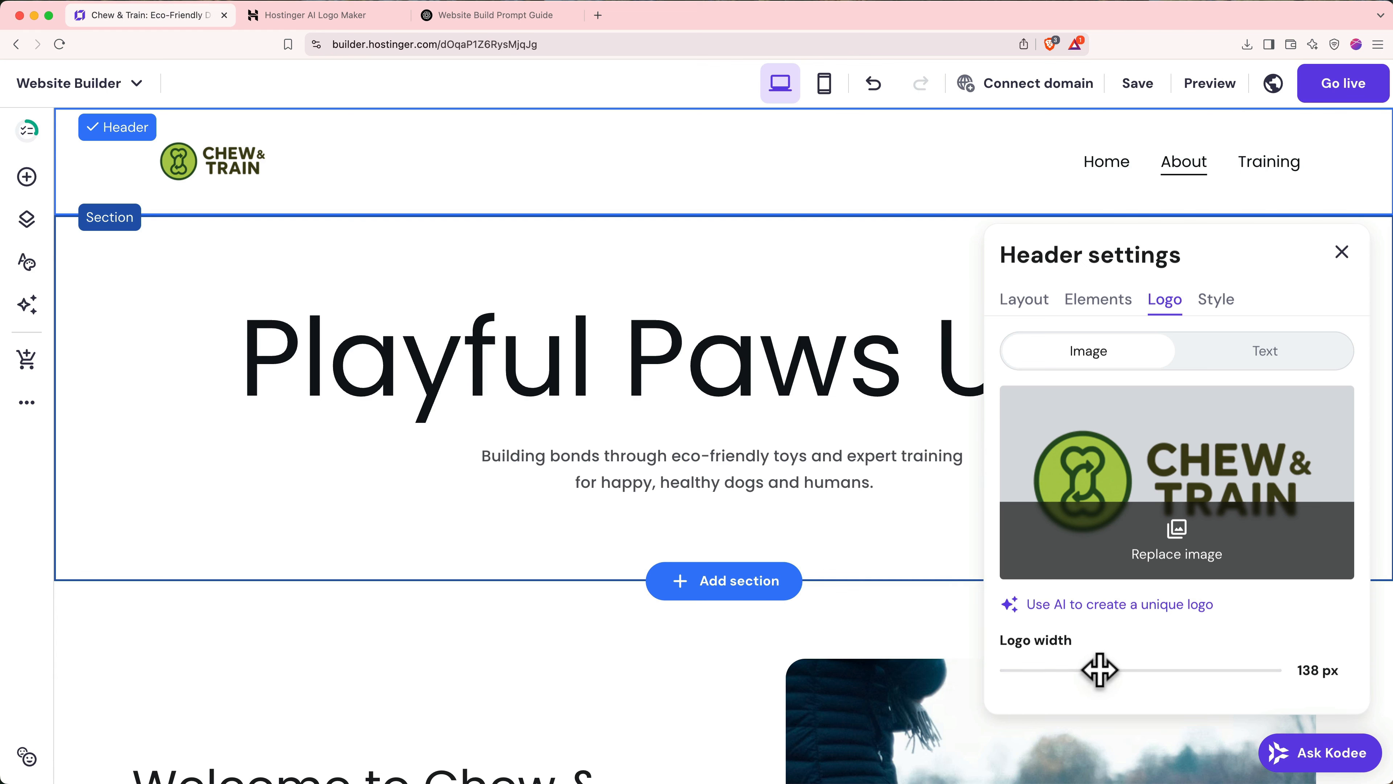
left_click_drag(1097, 669, 1124, 670)
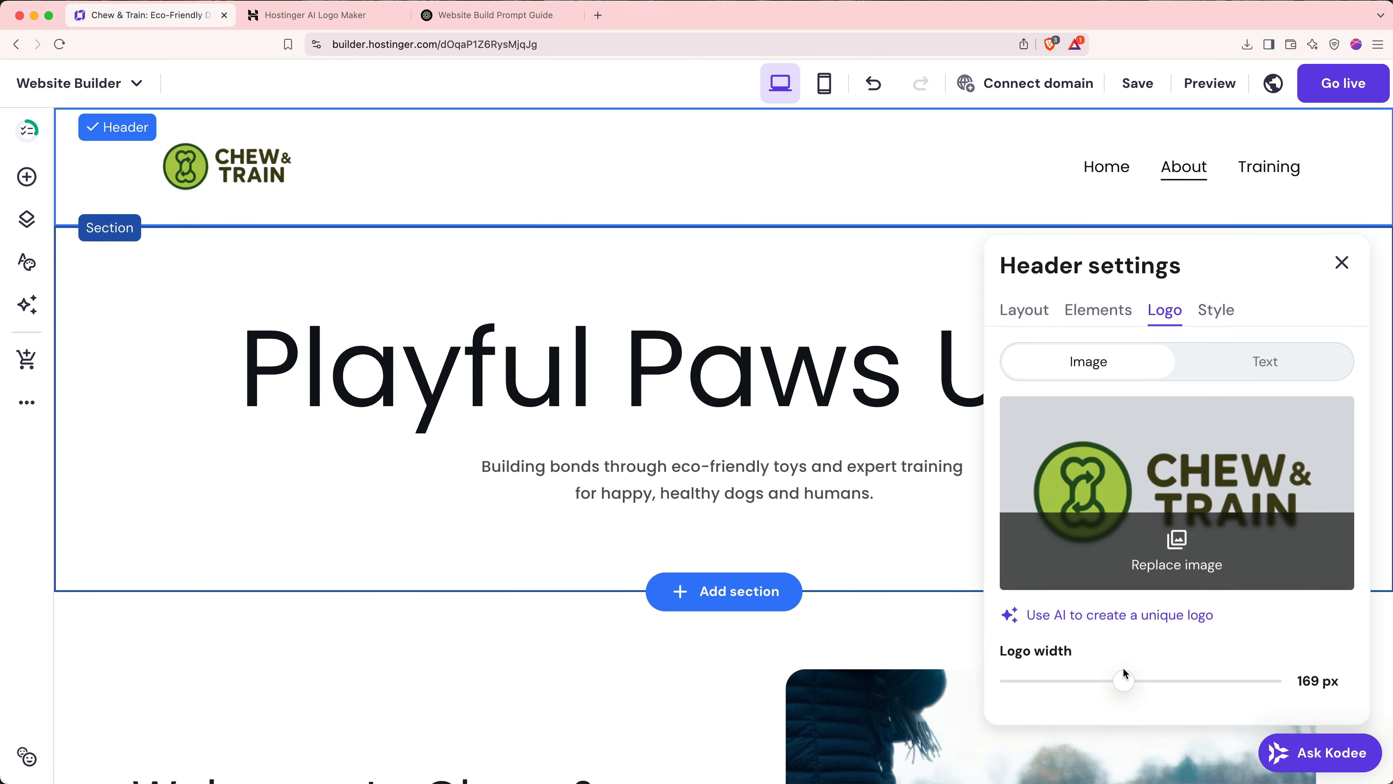
left_click(1342, 263)
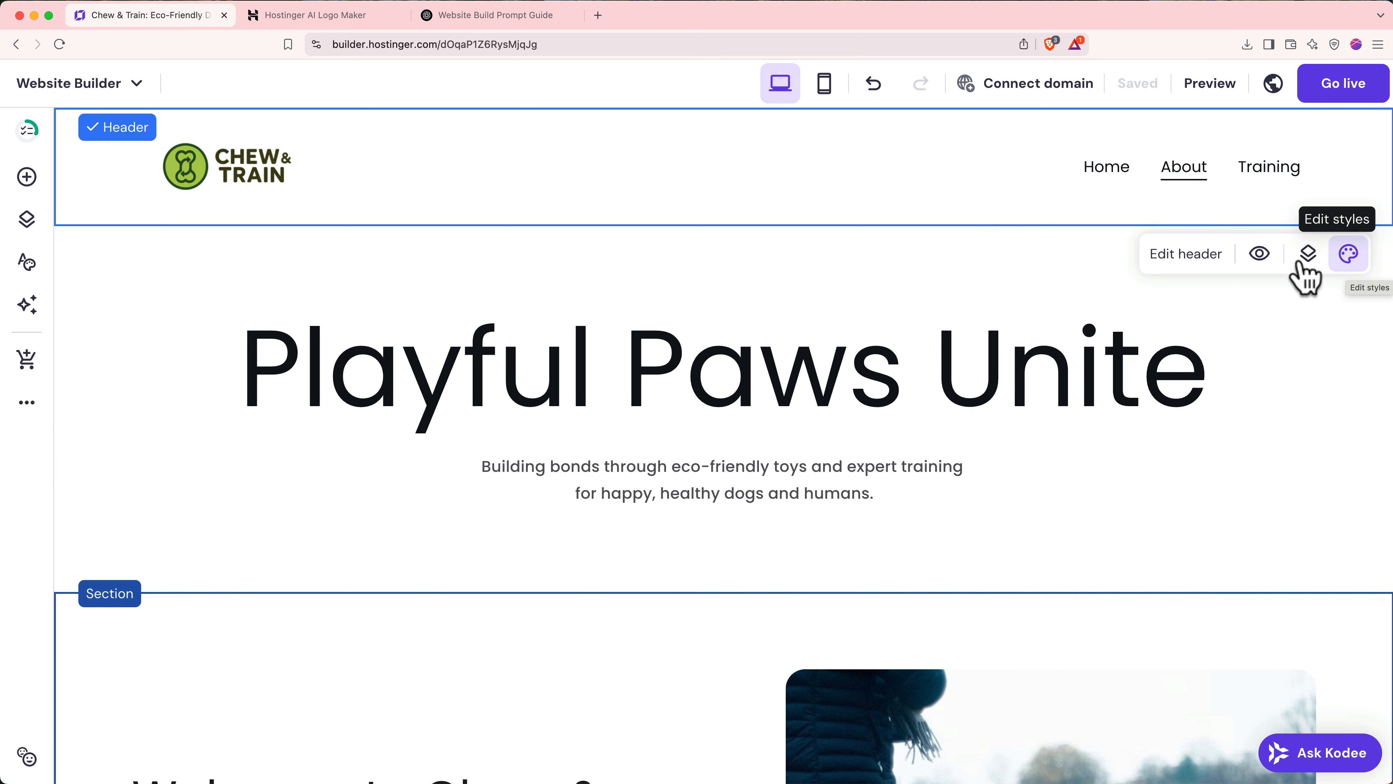
- On the Home page, delete the contact form from the hero section
left_click(1108, 177)
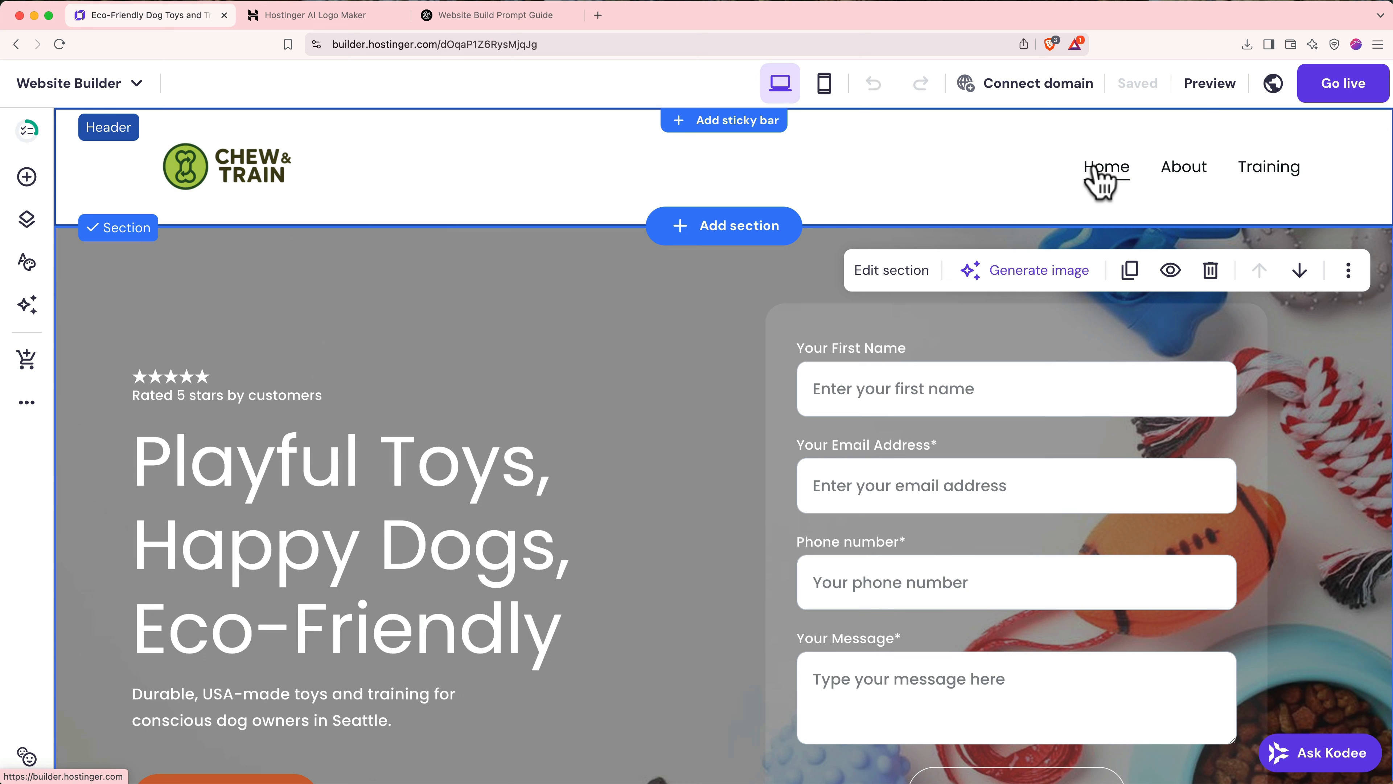
scroll(931, 457, "down", 2)
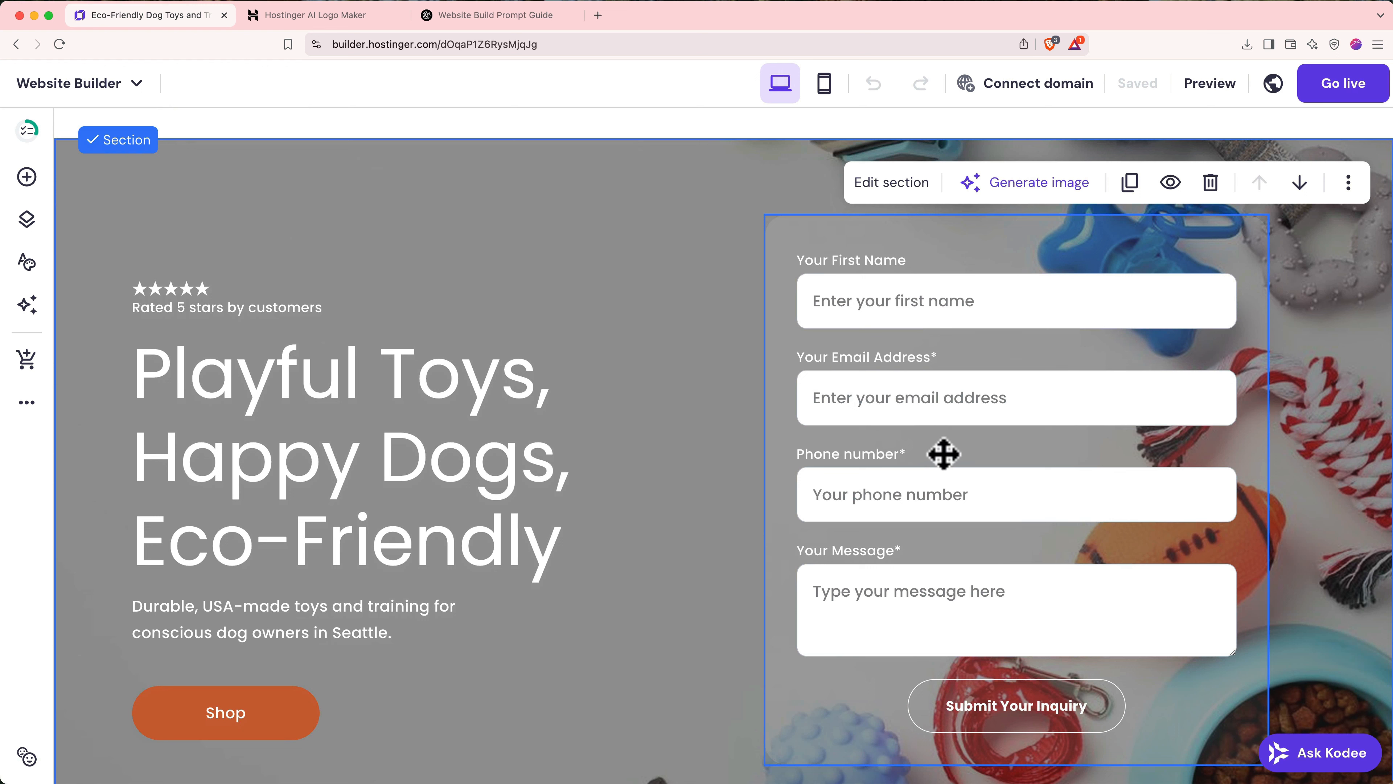
left_click(943, 454)
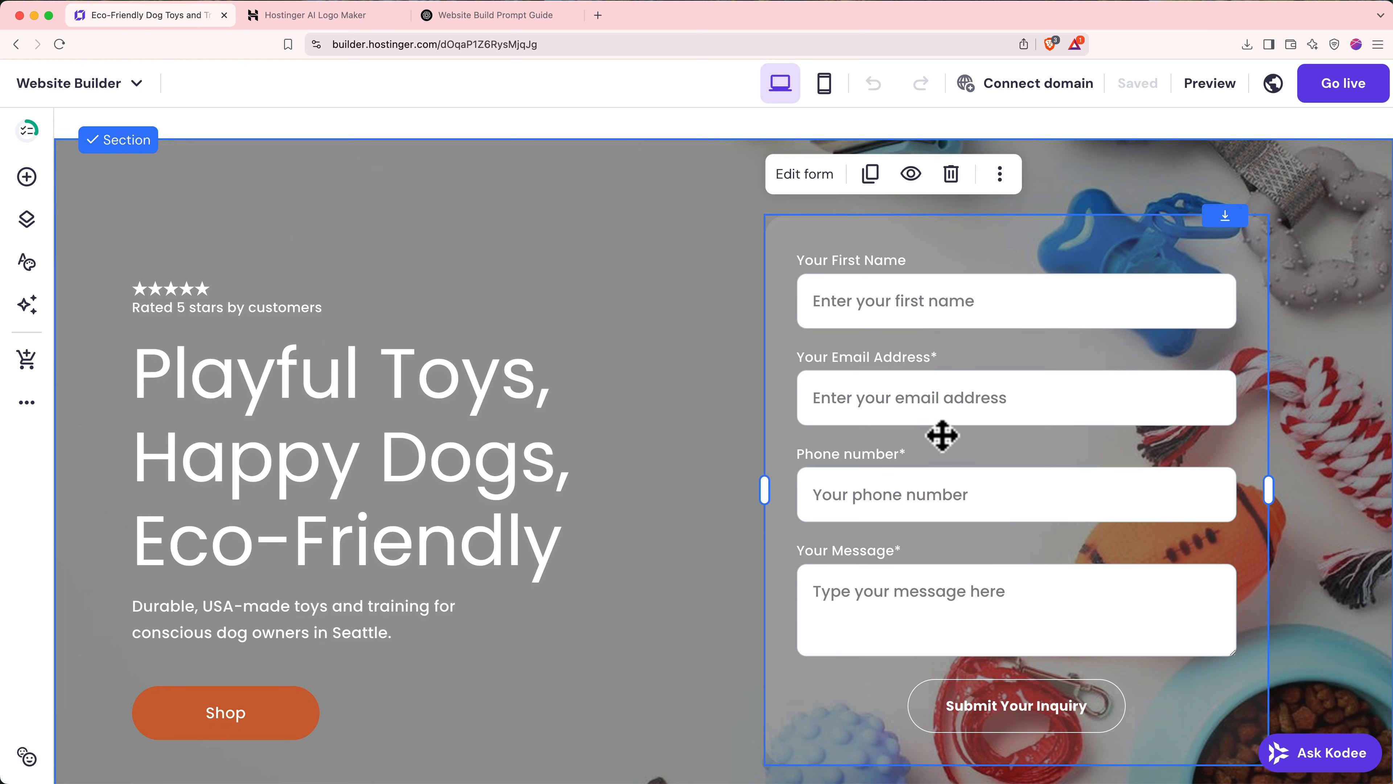
left_click(950, 175)
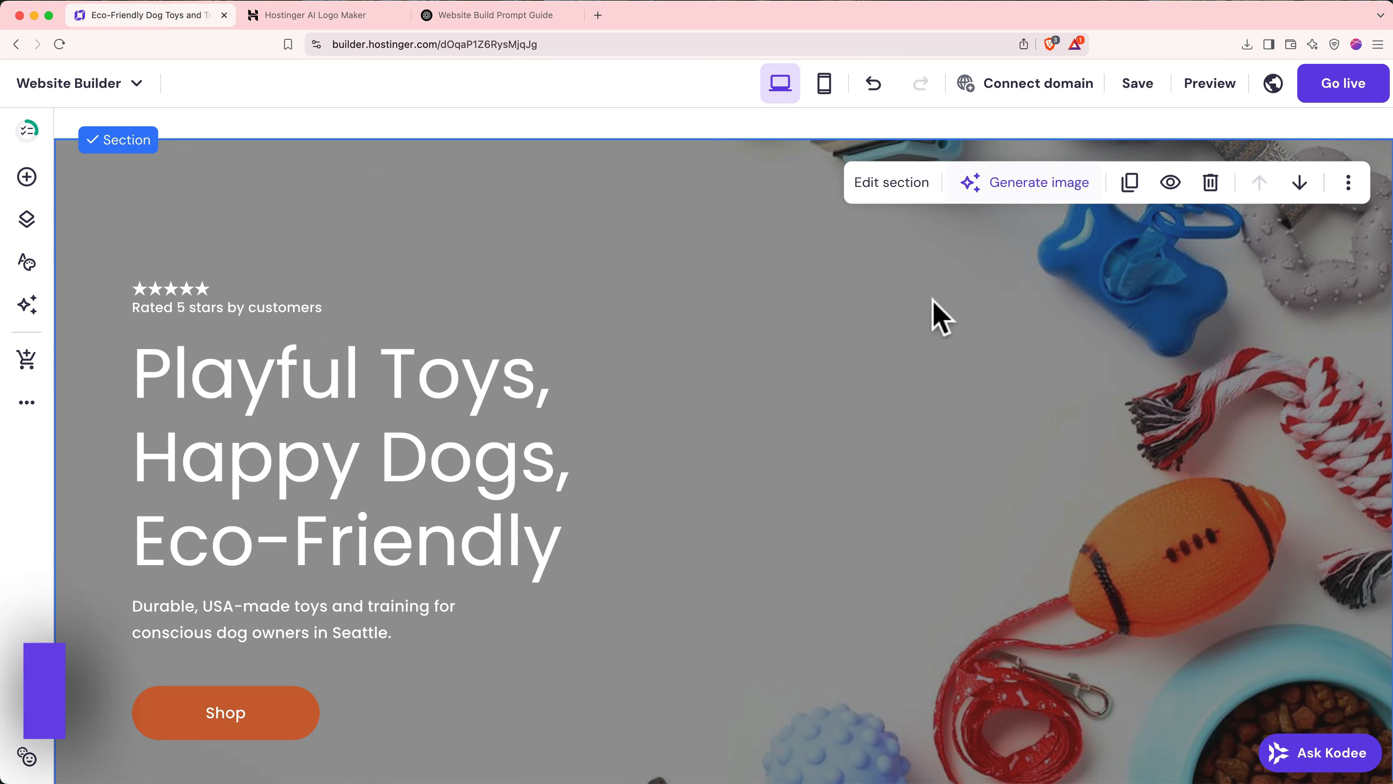
scroll(888, 518, "down", 1)
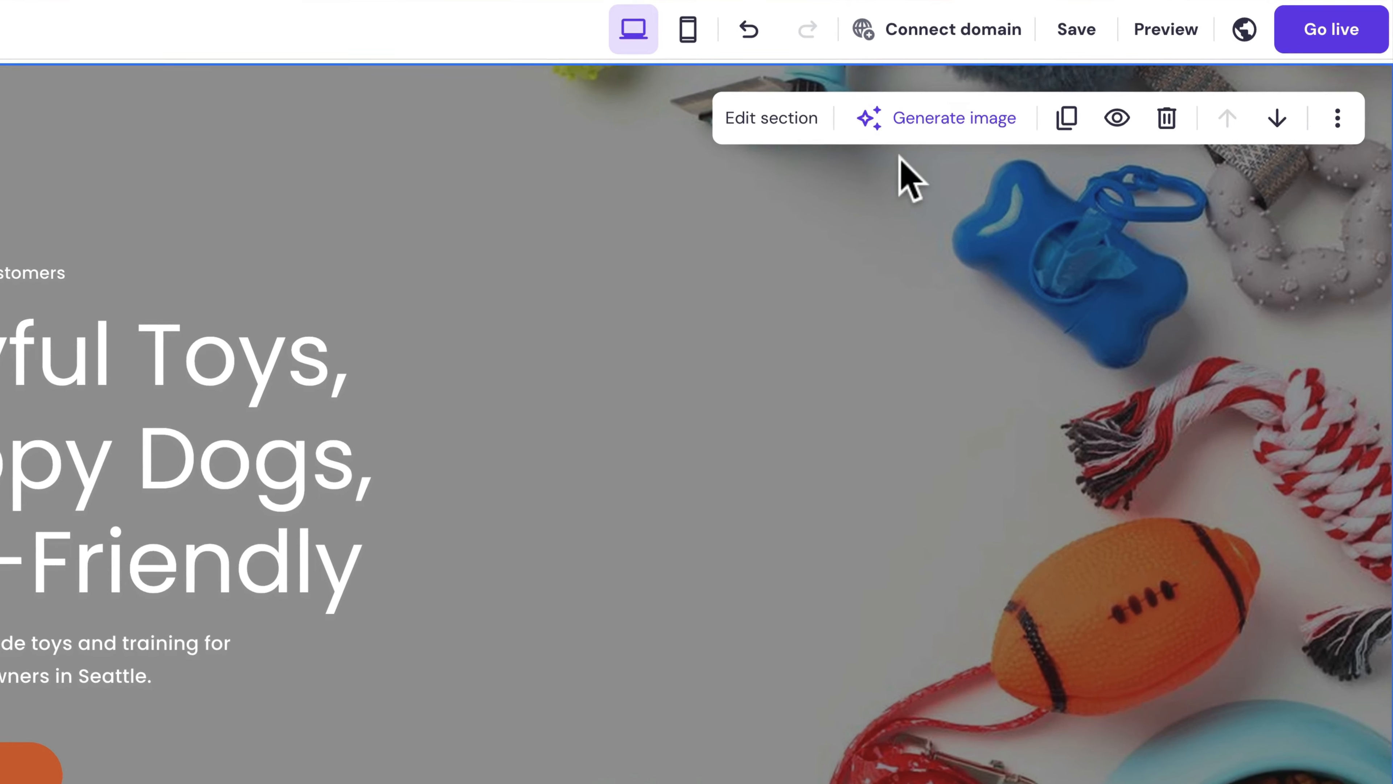
- Generate AI hero background images from a pasted dog-toy product-shot description
left_click(1013, 161)
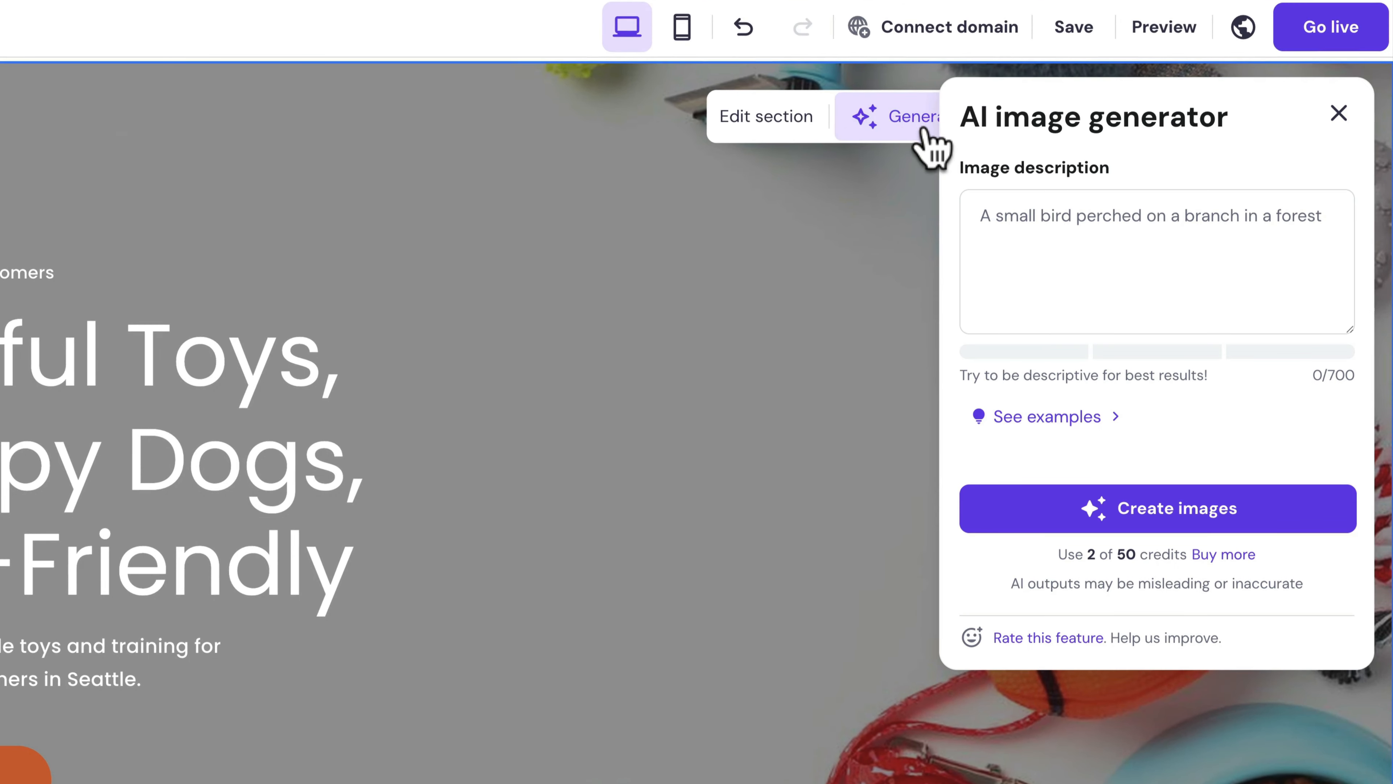
left_click(1064, 253)
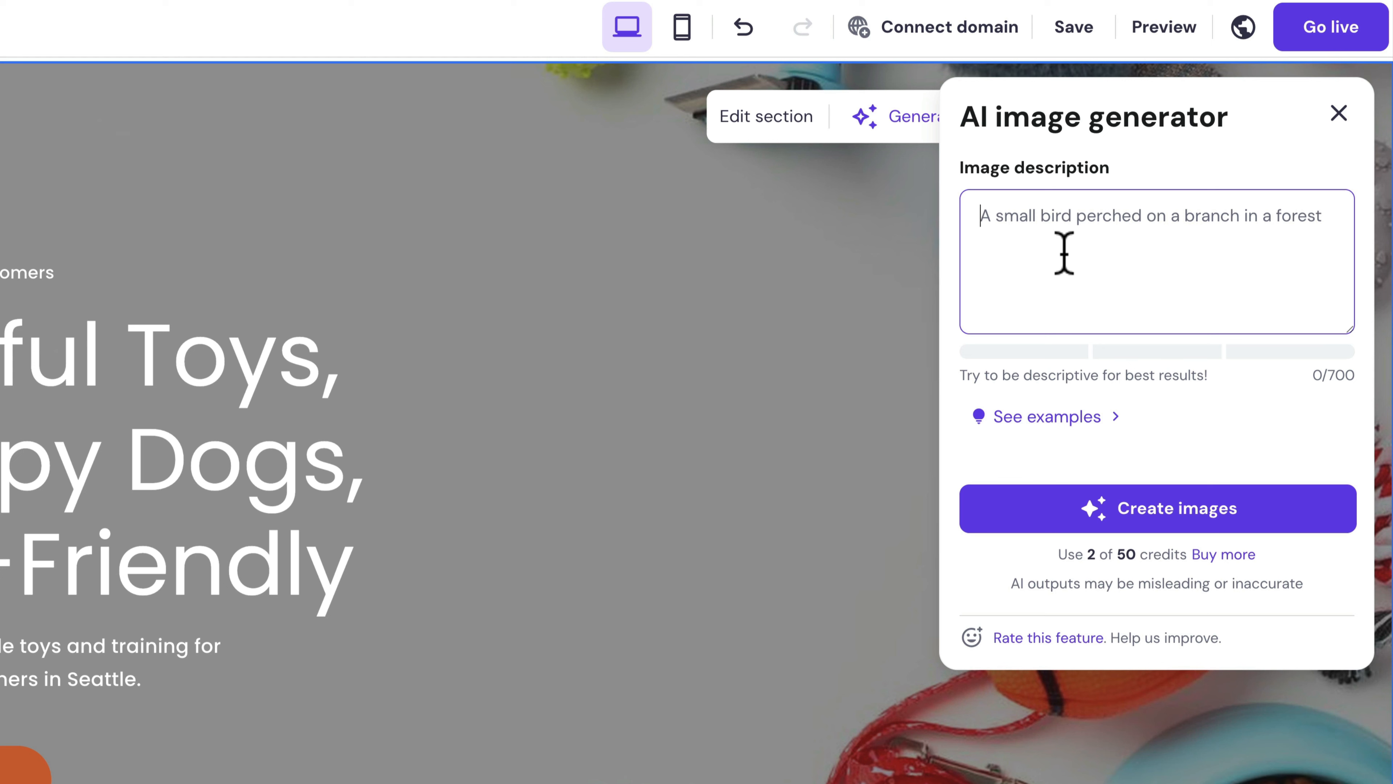
type("A product shot of durable, eco-friendly dog toys. Lots of negative empty space on the left side of the image and the array of products displayed on the right.")
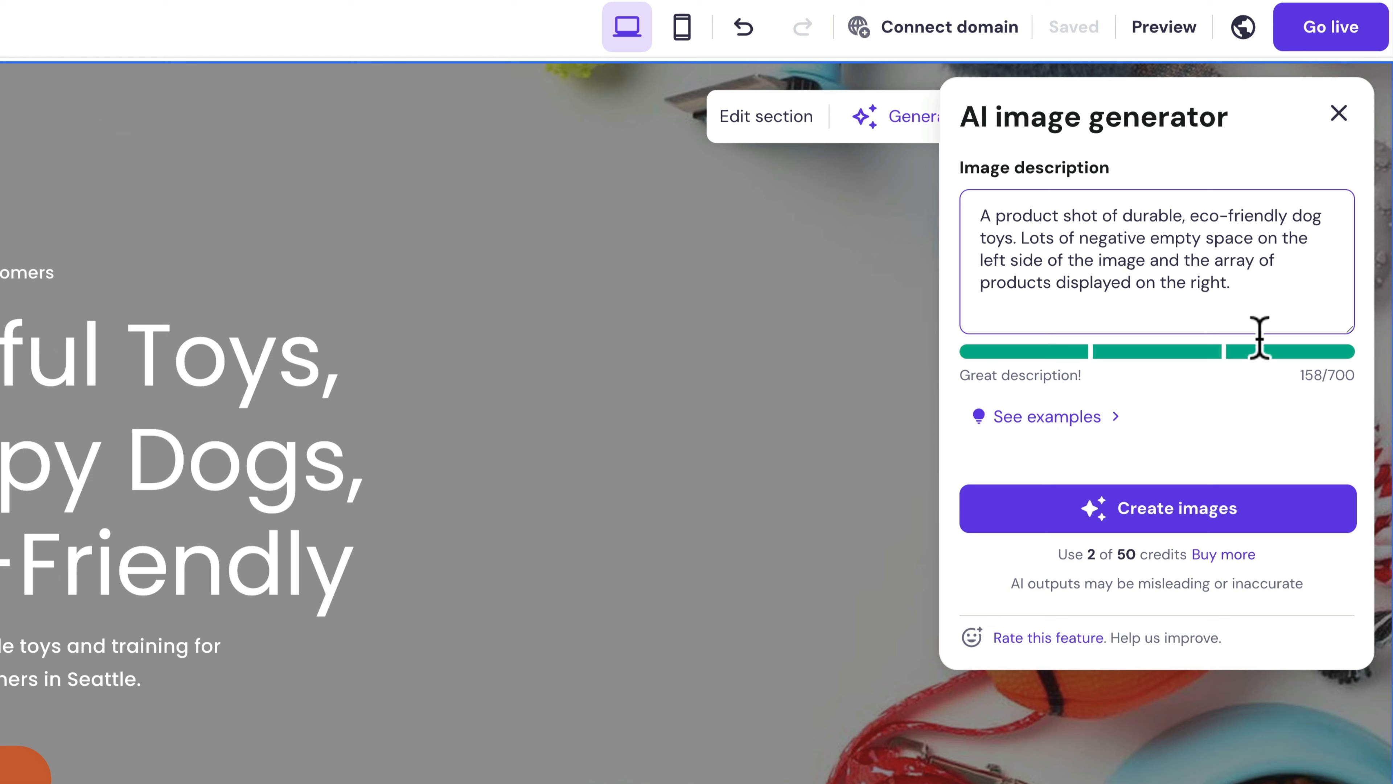
left_click(1213, 522)
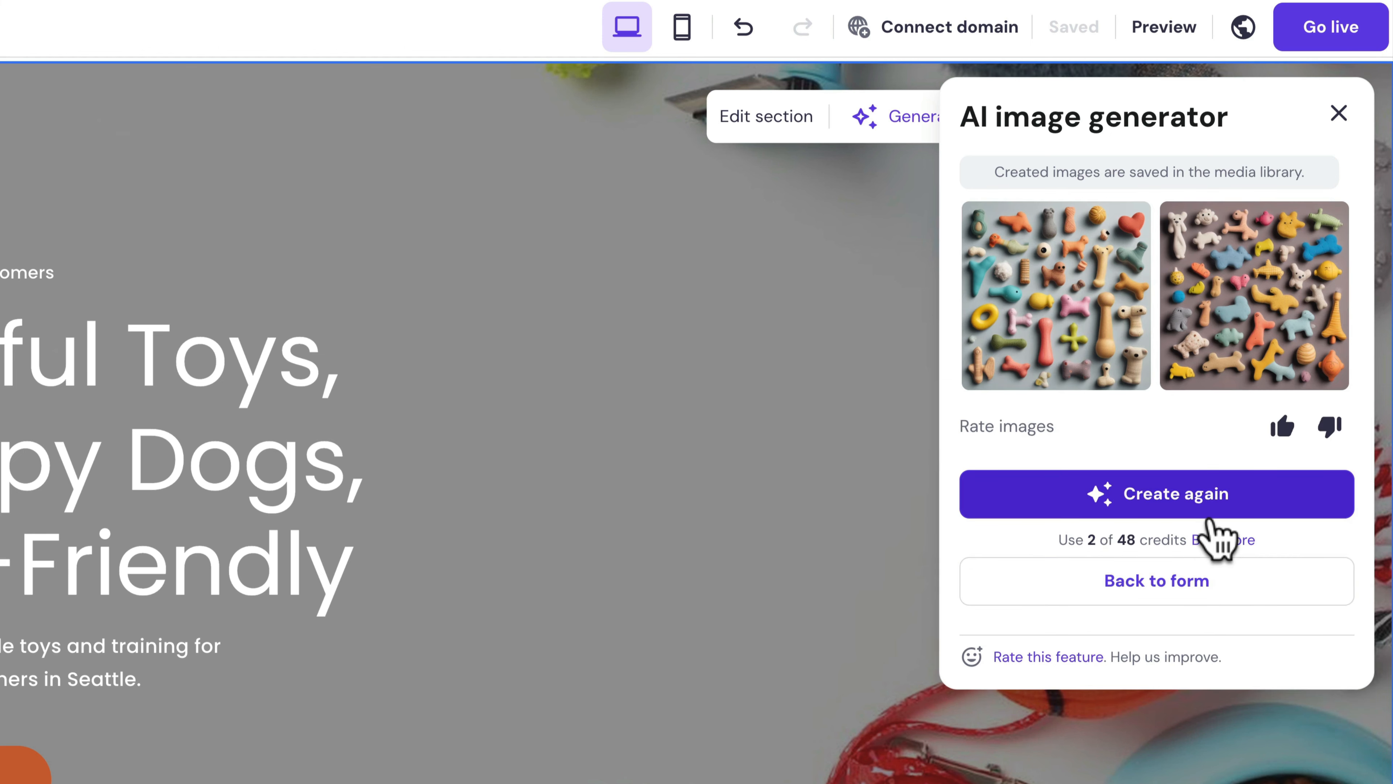
- Regenerate the images and apply the neutral-toned dog-toys image as the hero background
left_click(1078, 308)
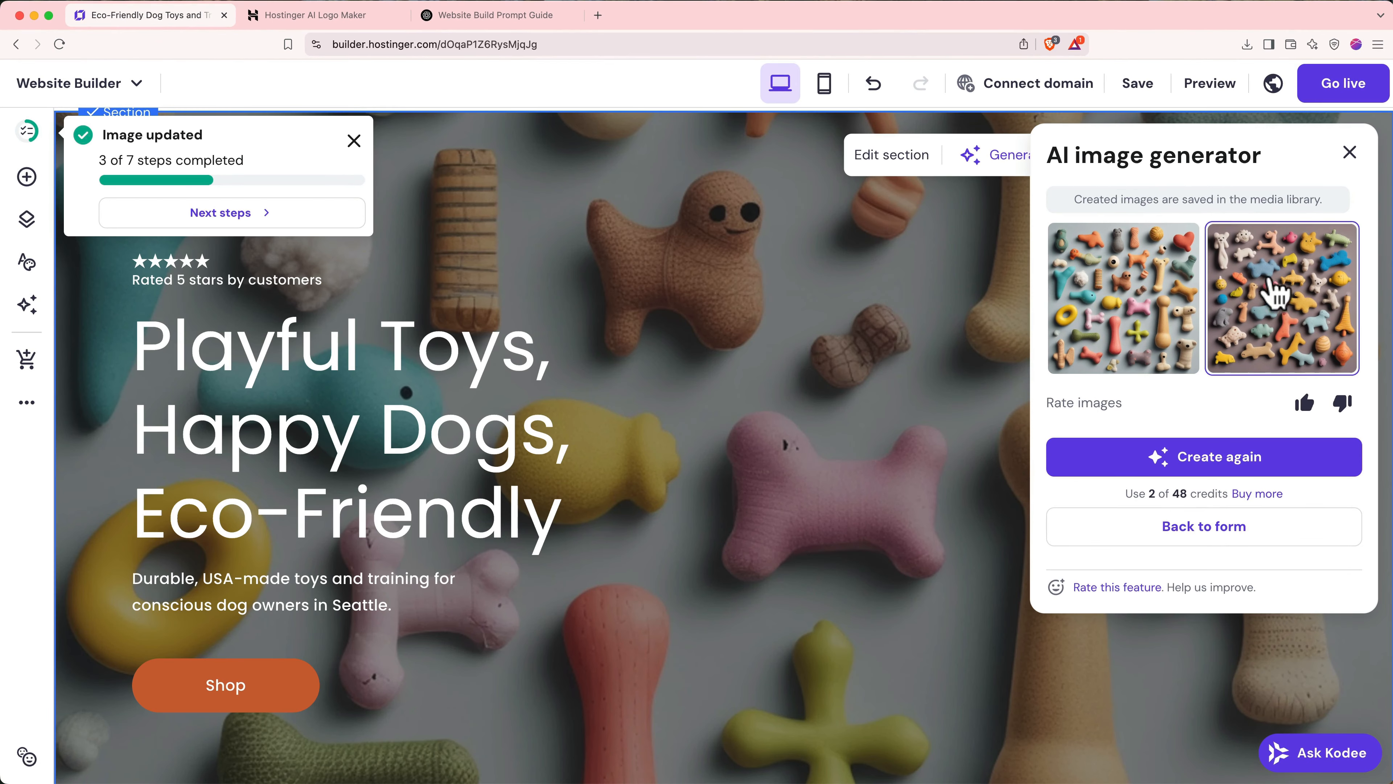
left_click(1286, 297)
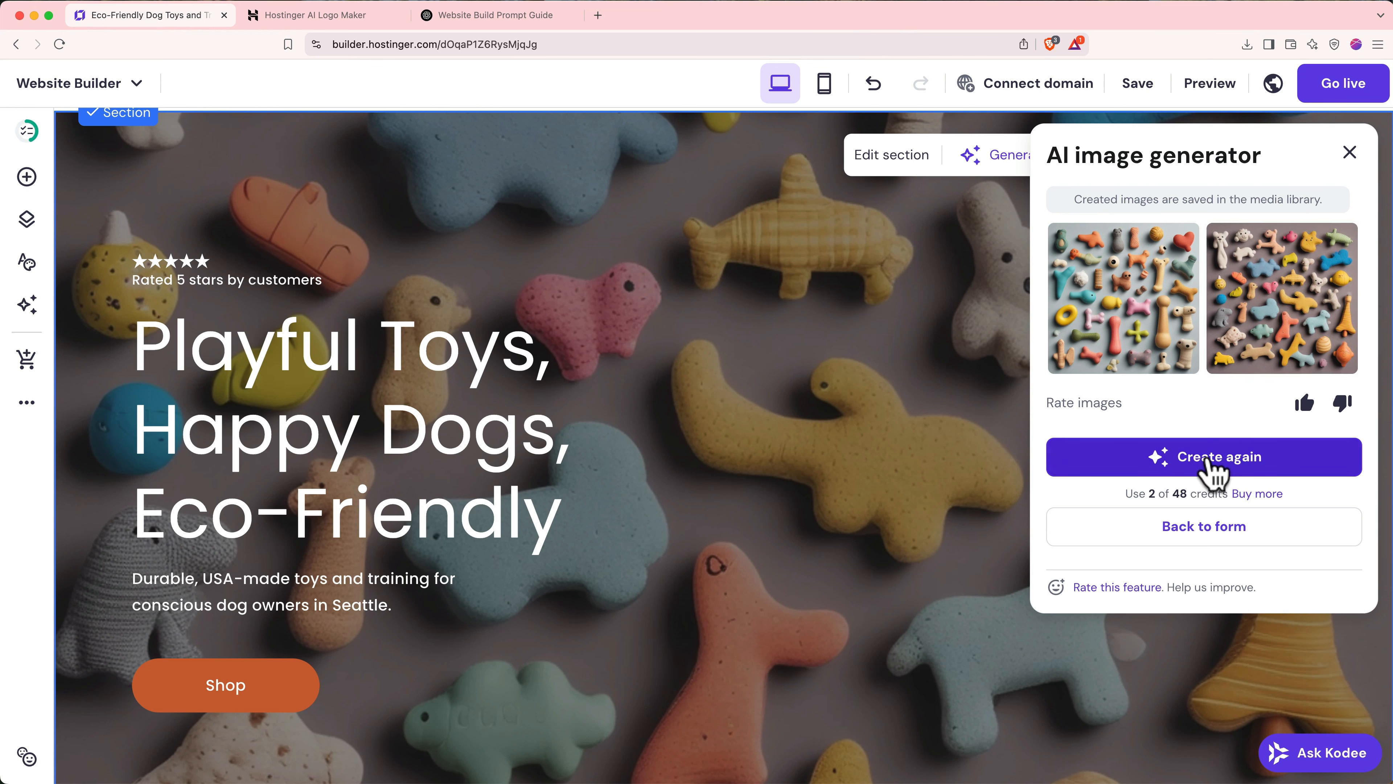
left_click(1215, 467)
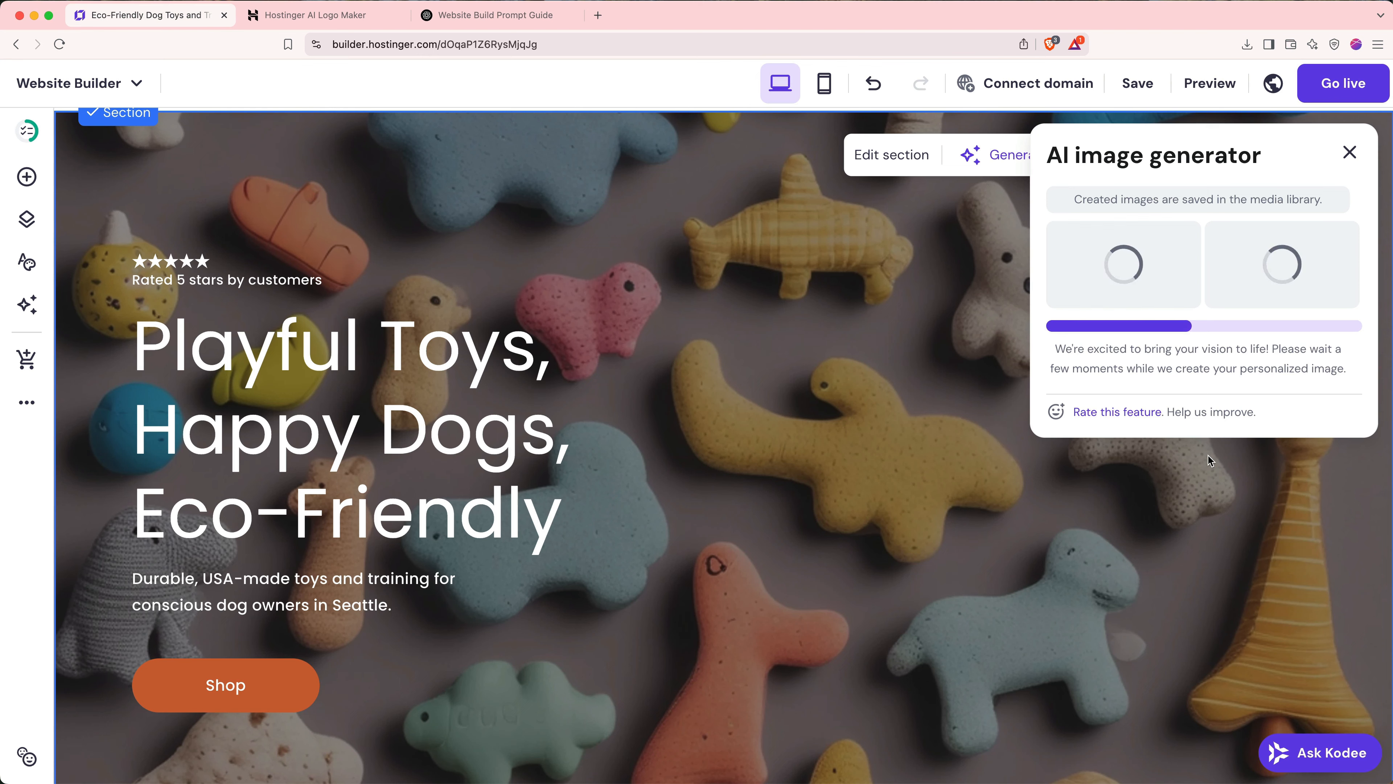
left_click(1283, 337)
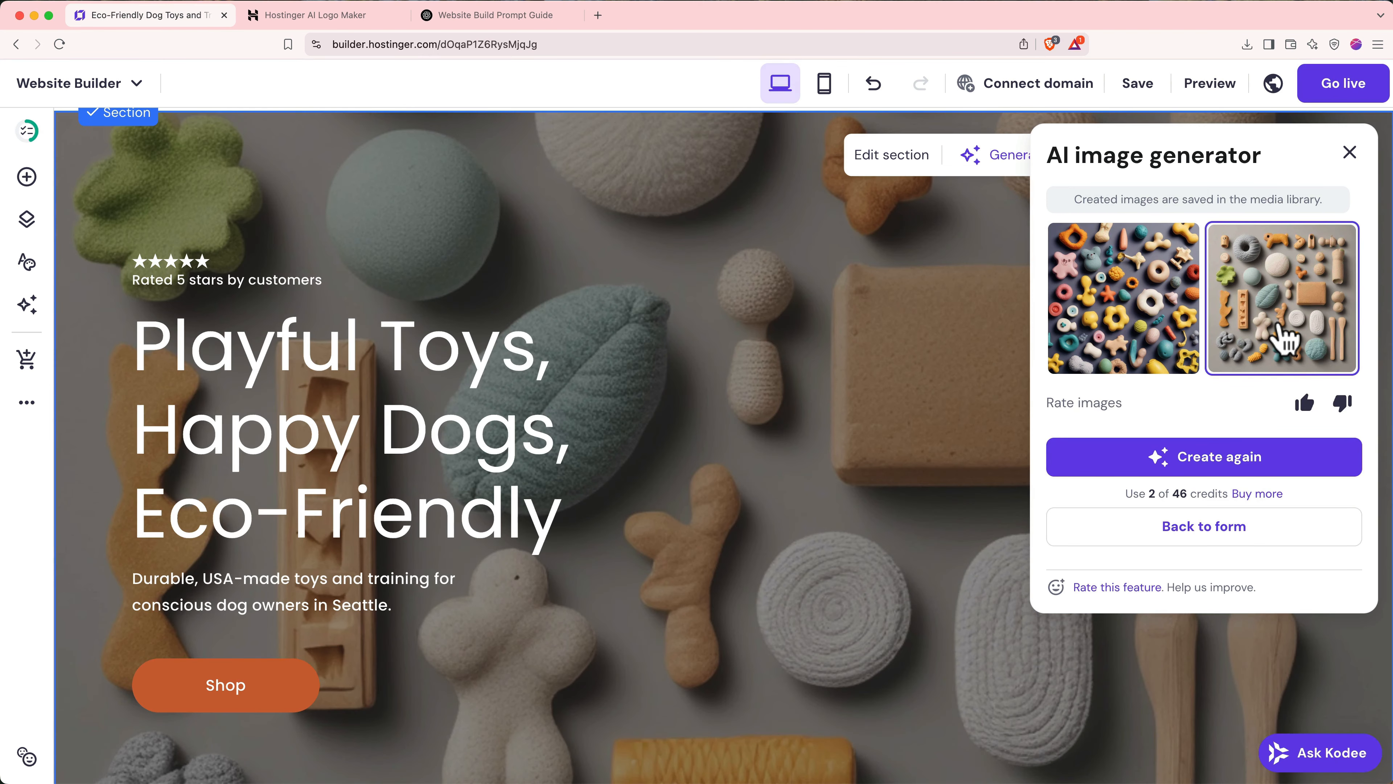
left_click(1350, 152)
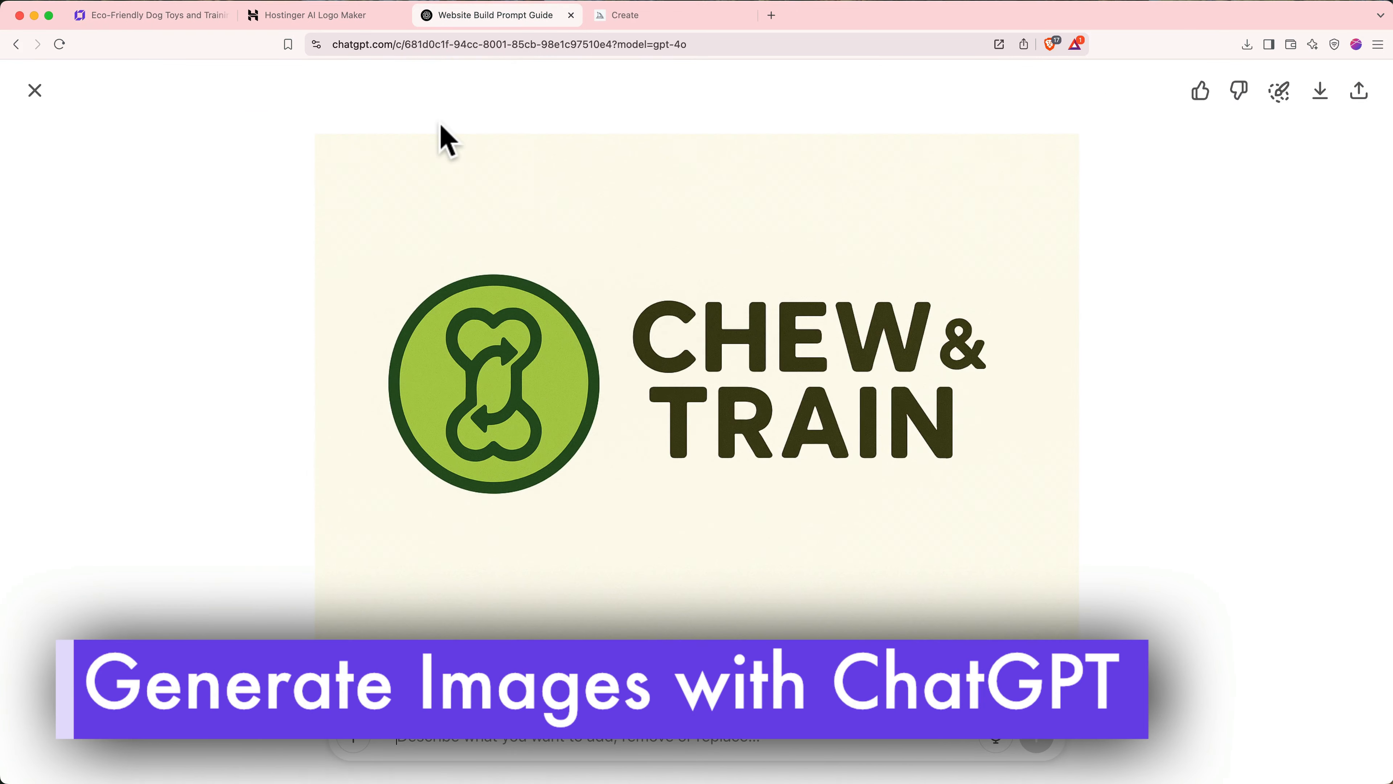
- Generate an overhead photo of eco-friendly dog toys with ChatGPT's image creation
left_click(35, 91)
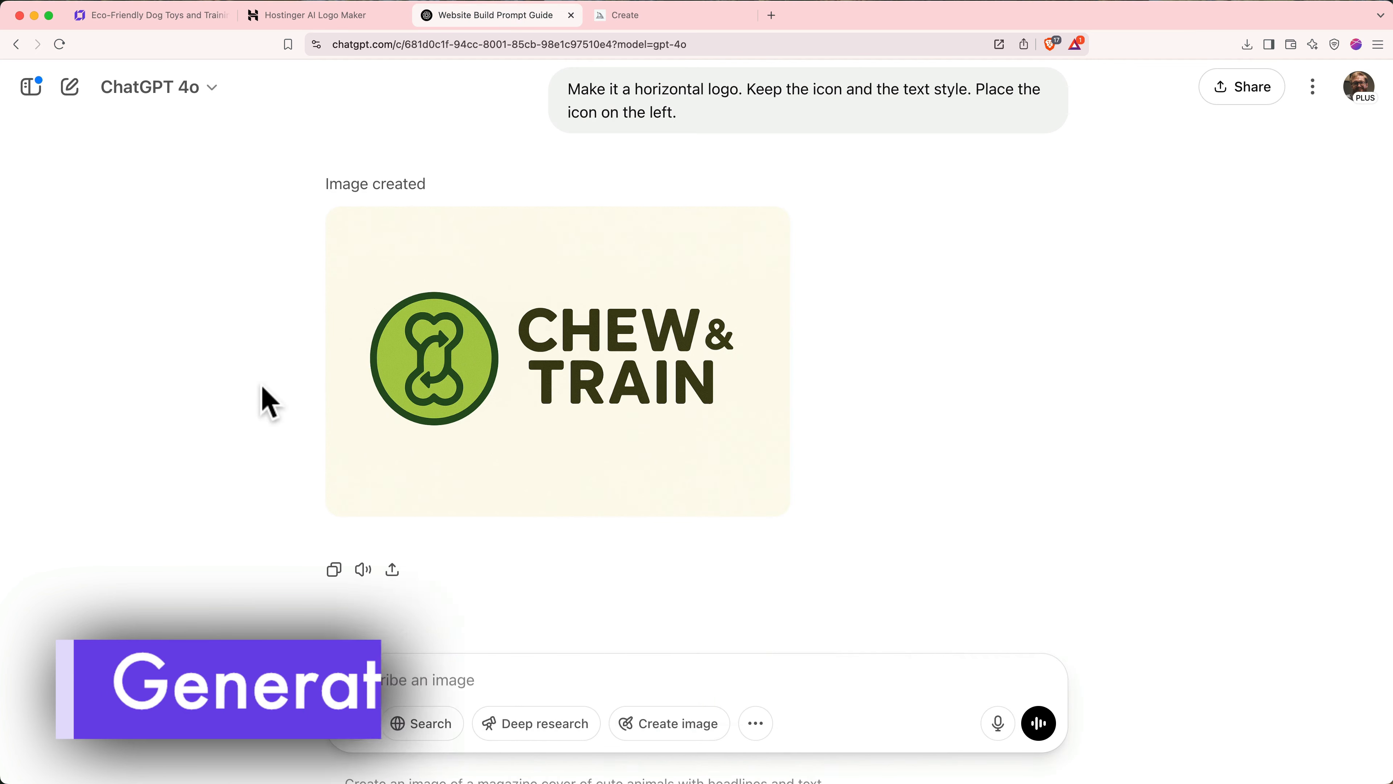
left_click(609, 724)
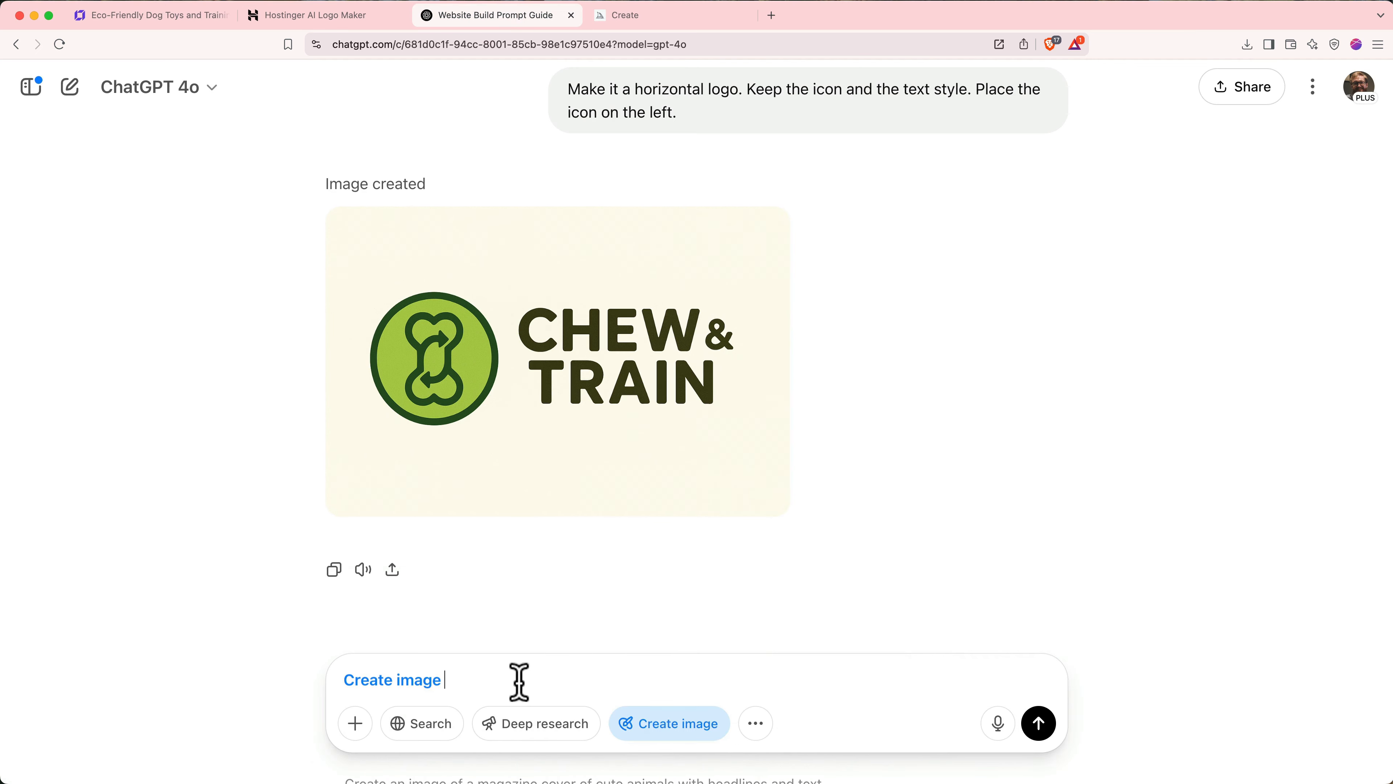
type("Overhead product shot of eco-friendly dog toys. Lots of negative space on the left side of the image and the products featured on the right side.")
left_click(1044, 735)
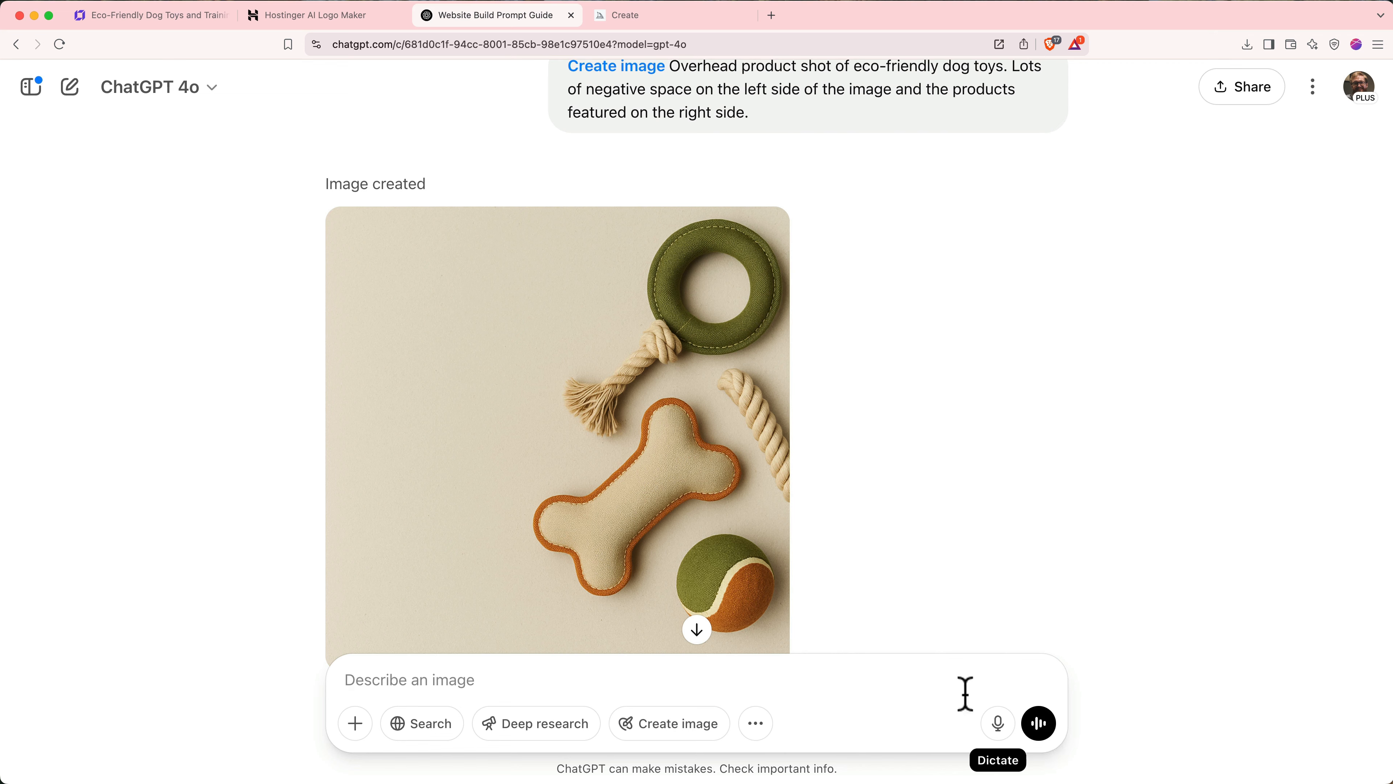
- Download the dog-toy photo as Intro image.png and return to the website builder
mouse_move(740, 490)
left_click(770, 240)
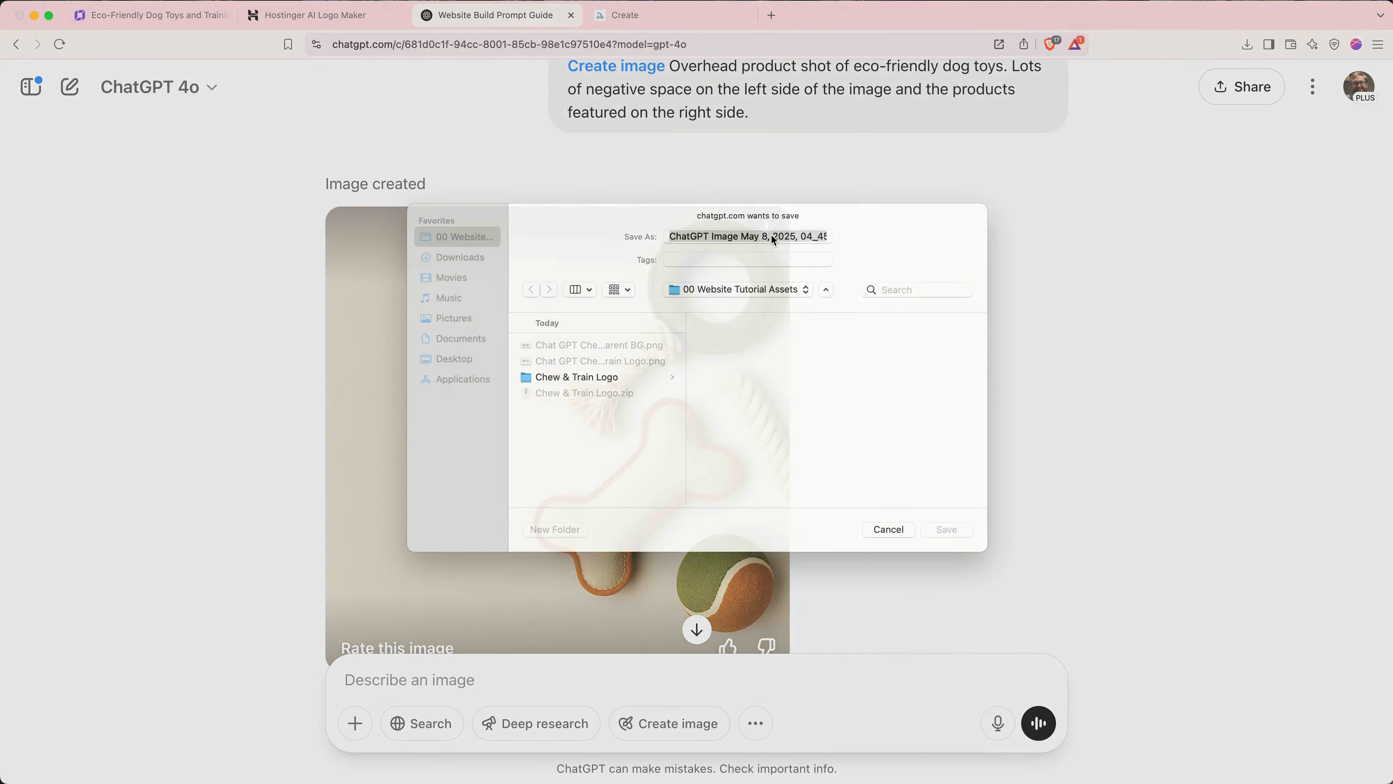
type("Intro image")
key("Return")
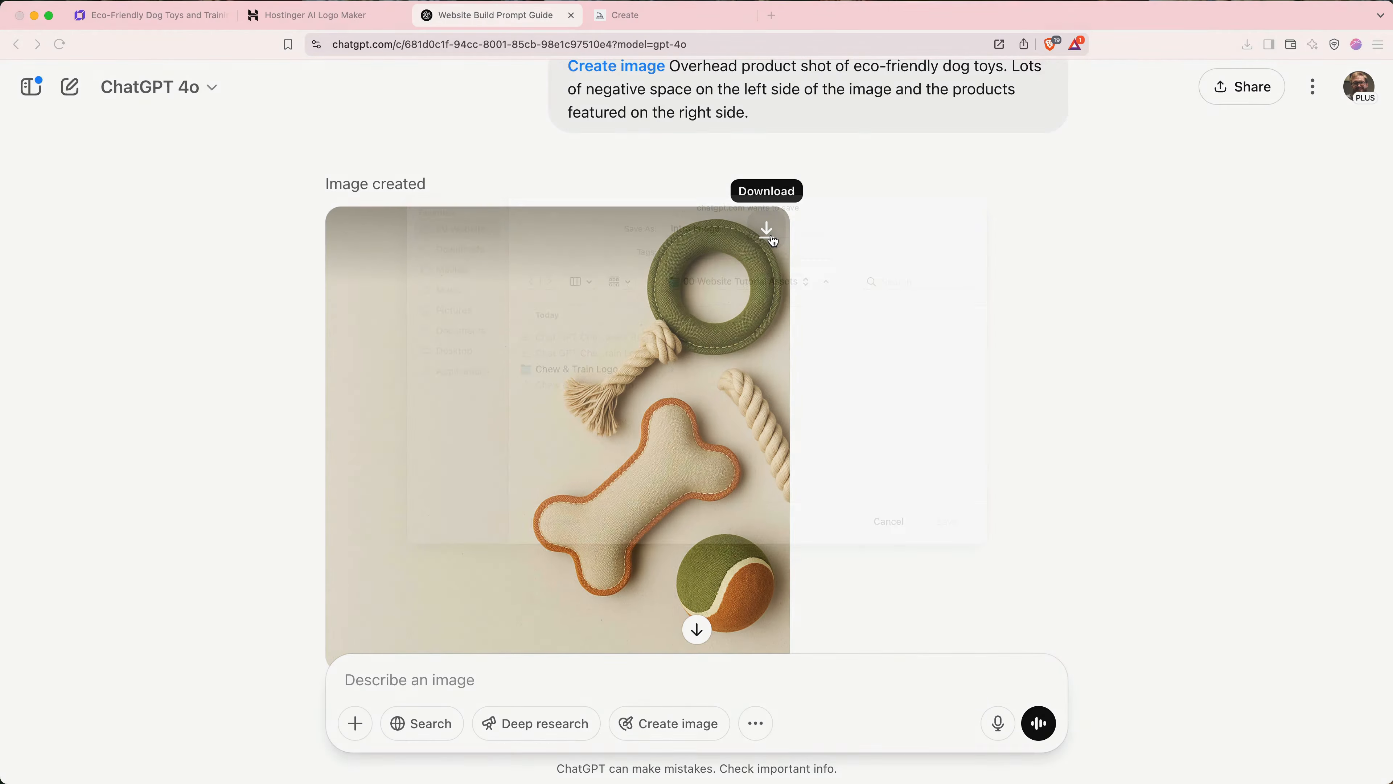
left_click(195, 17)
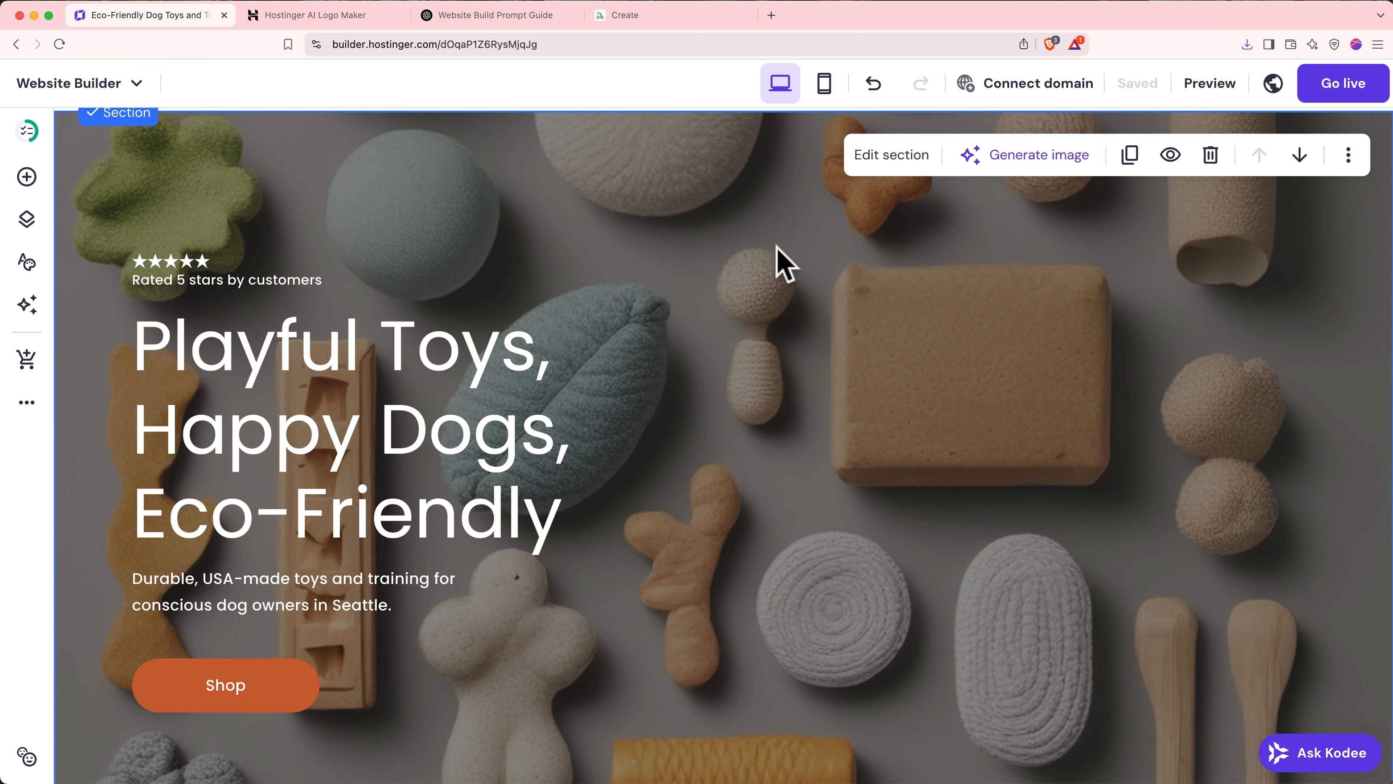
- Replace the Home hero background with the uploaded Intro image.png and scroll to the intro section
left_click(889, 159)
left_click(1197, 447)
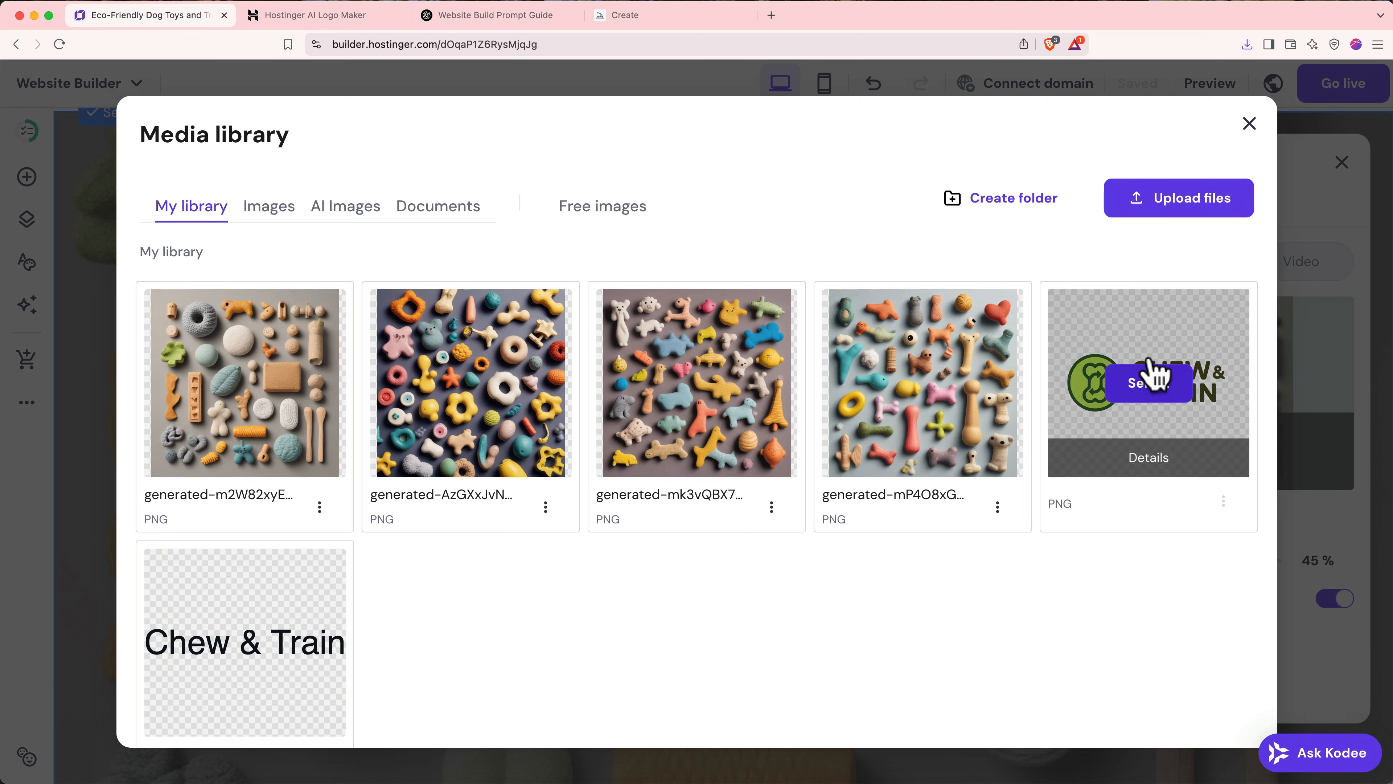
left_click(1156, 211)
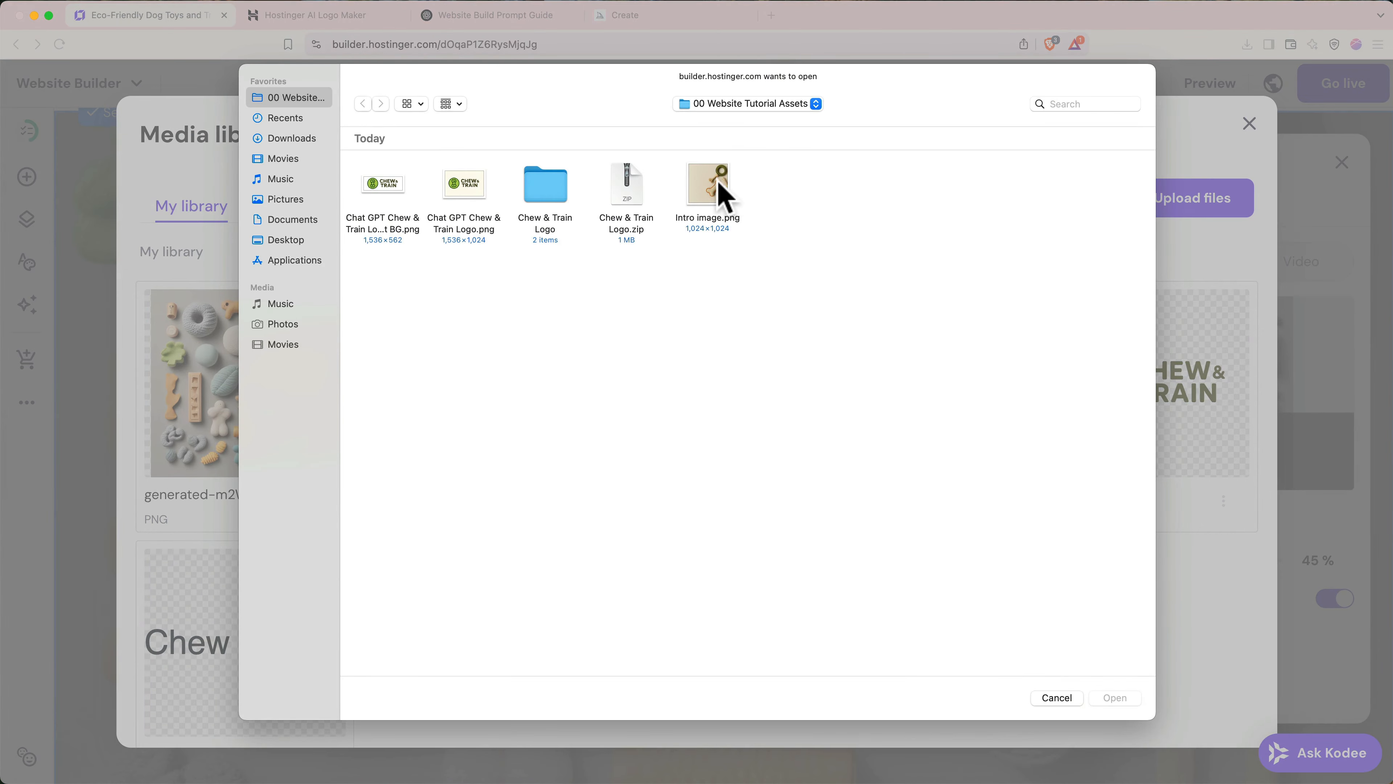
double_click(715, 192)
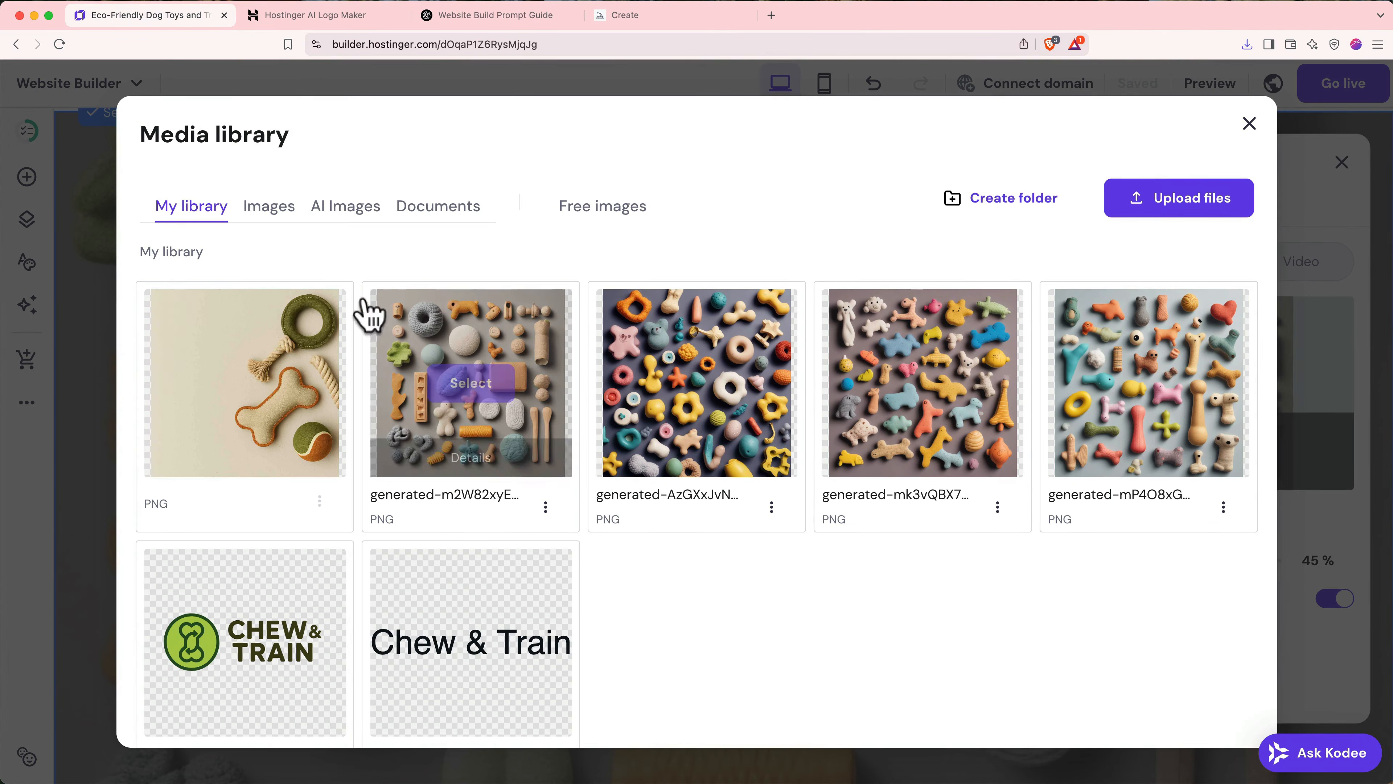
left_click(259, 382)
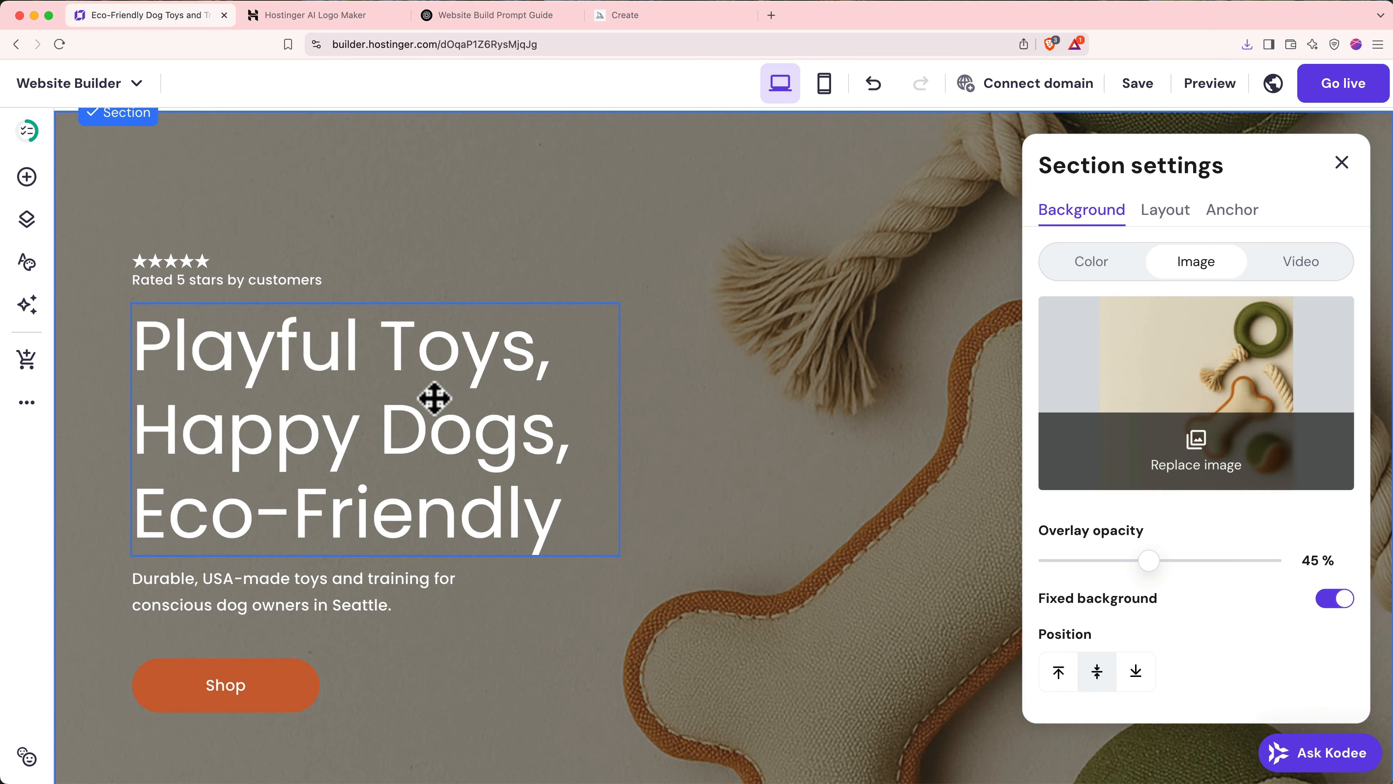
left_click(1342, 163)
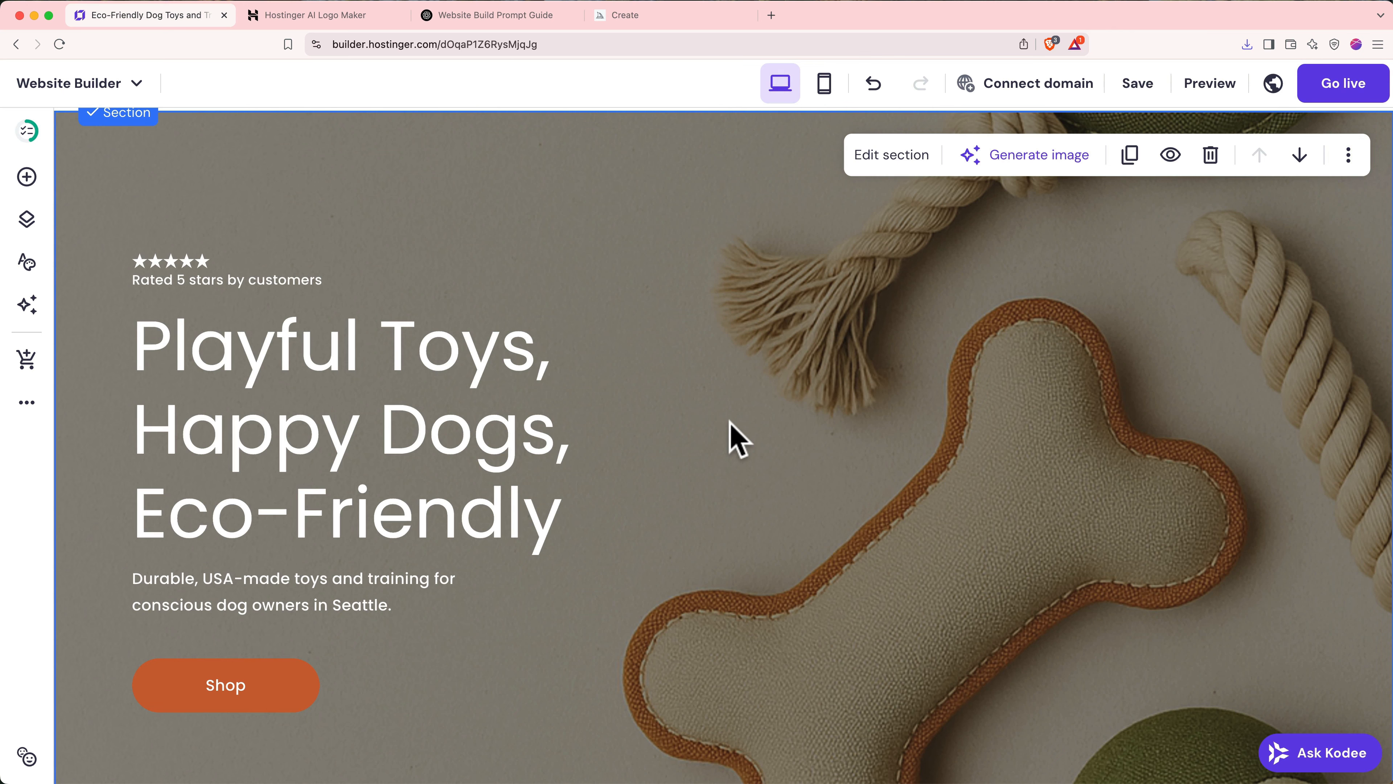
scroll(737, 439, "down", 10)
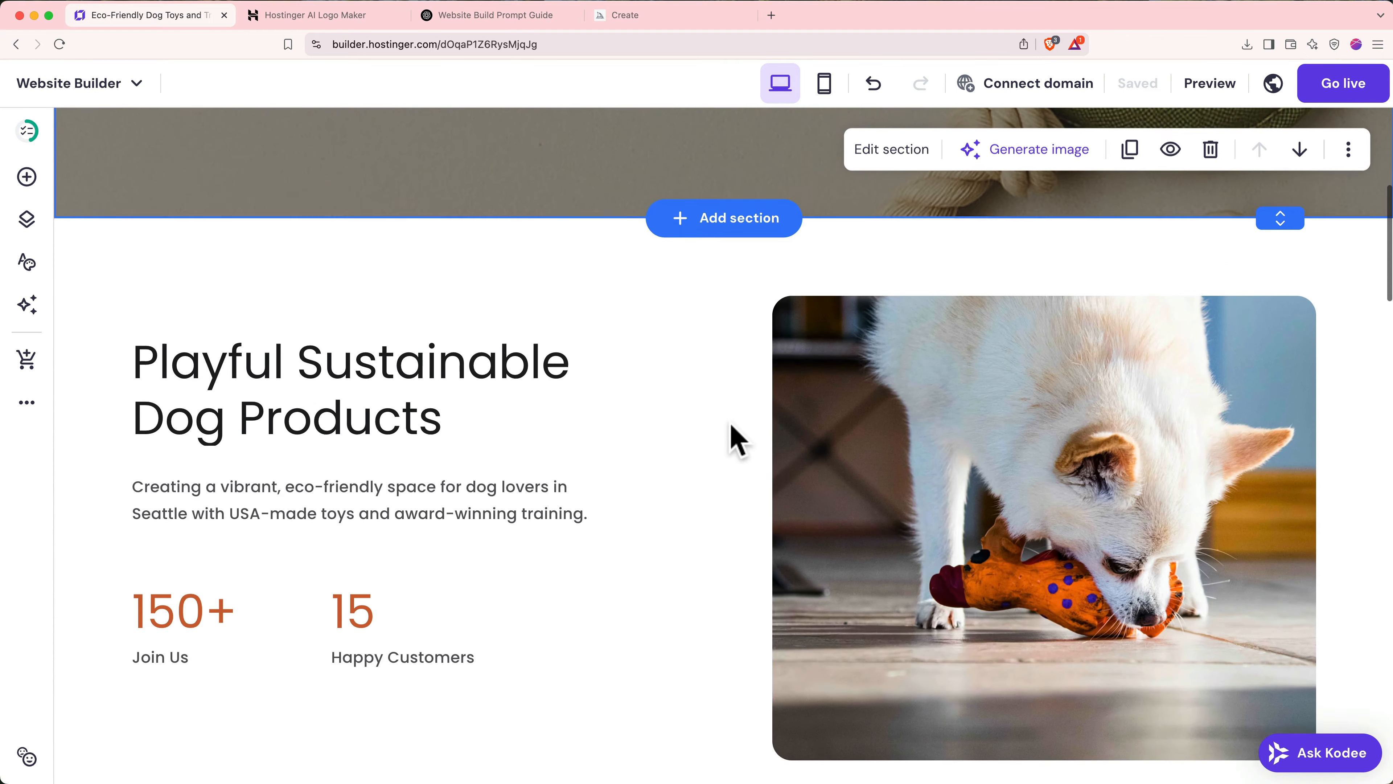
- Screenshot the intro section with its dog photo, then return to the ChatGPT chat
scroll(738, 439, "down", 2)
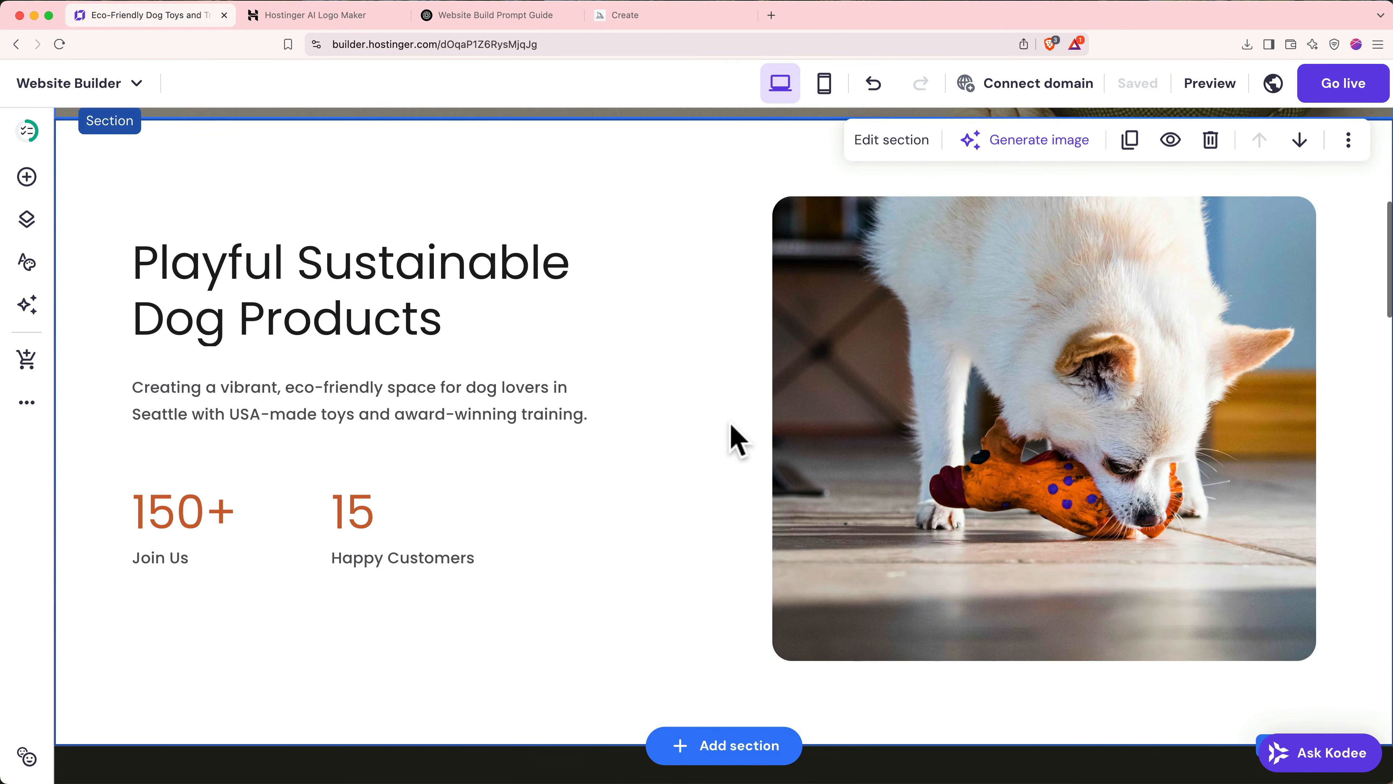
left_click(942, 391)
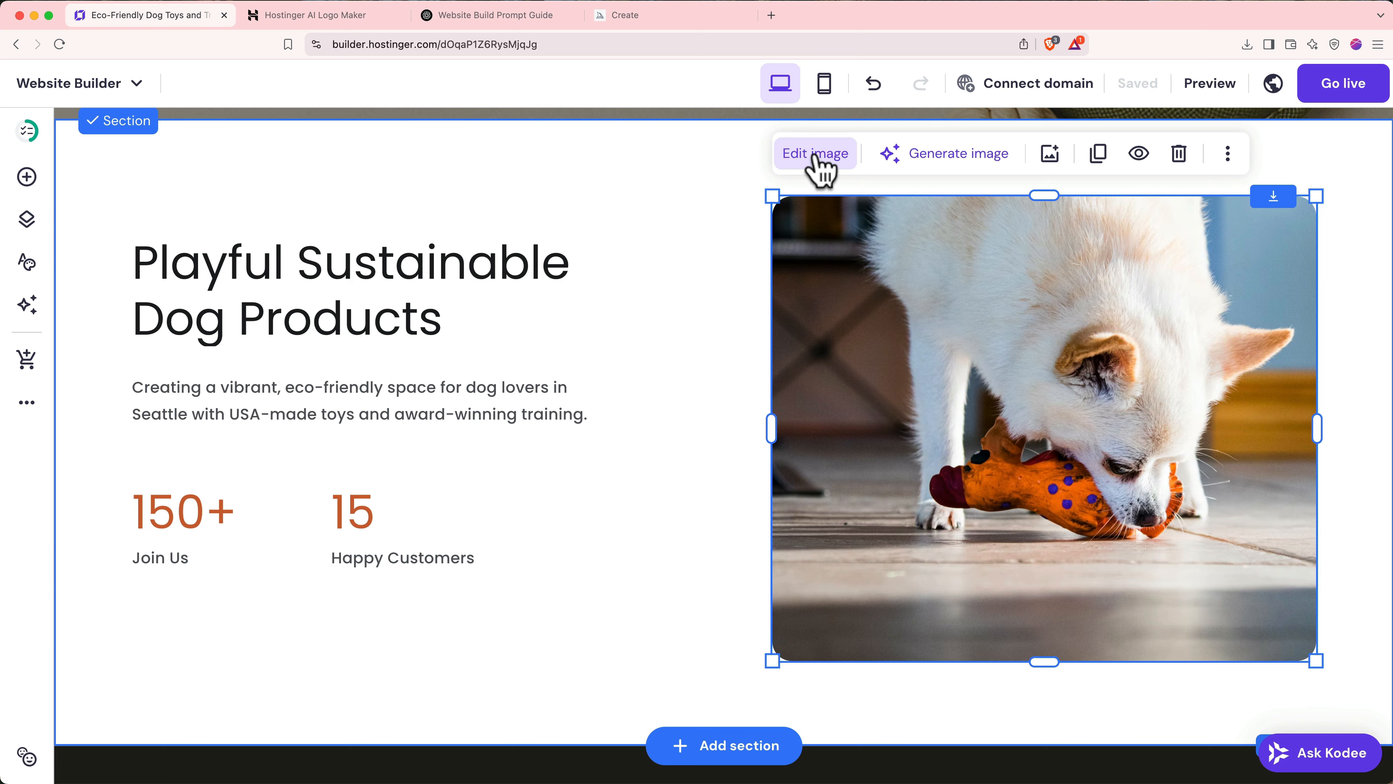
key("super+shift+4")
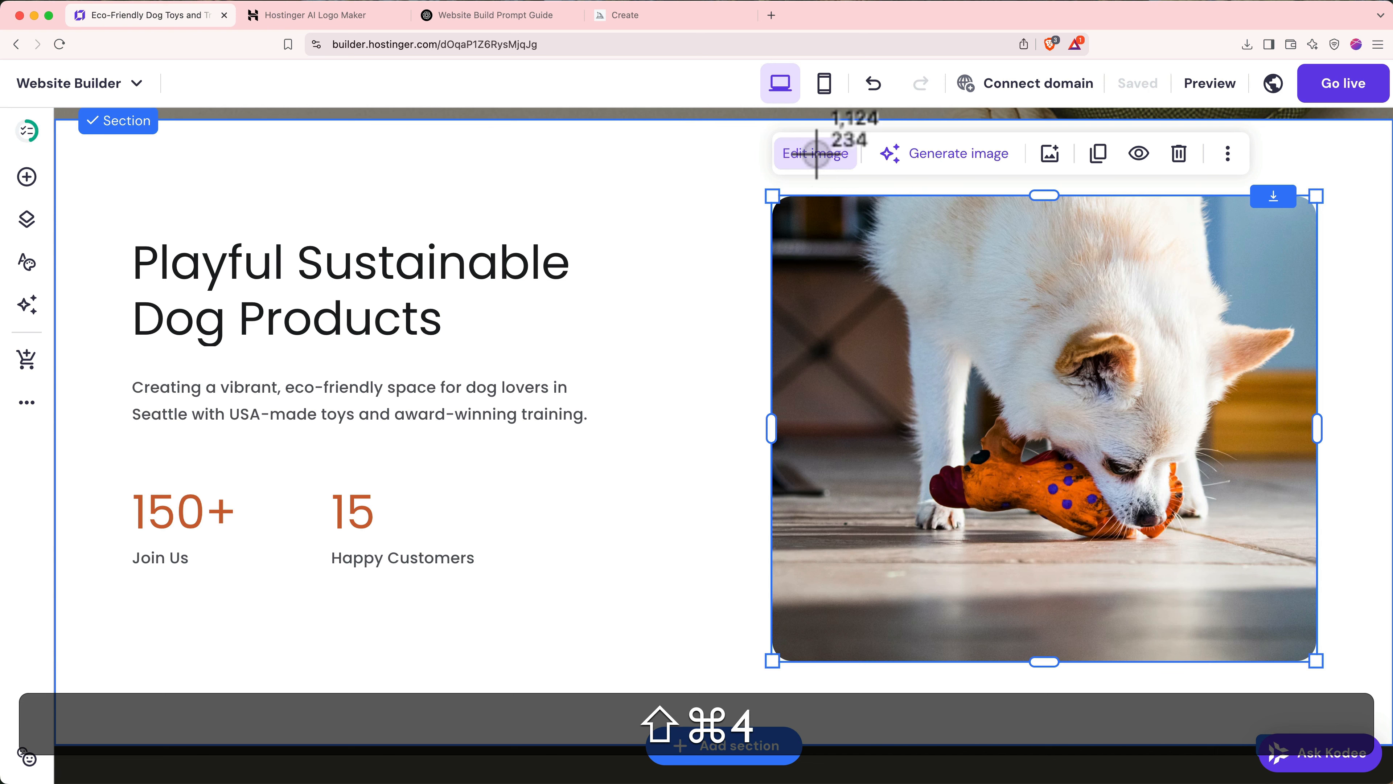
left_click_drag(56, 120, 1388, 701)
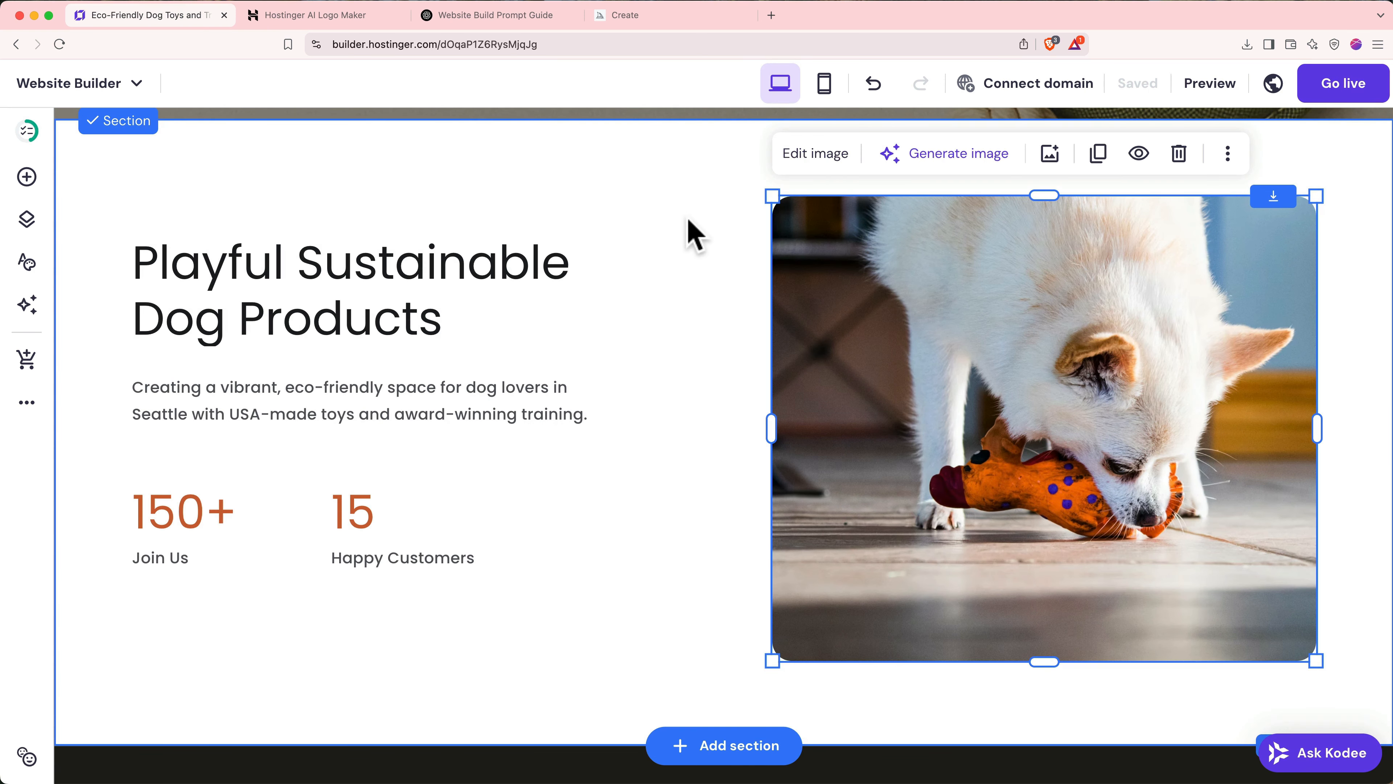
left_click(496, 16)
- Attach the newest intro-section screenshot to a new ChatGPT message
left_click(355, 723)
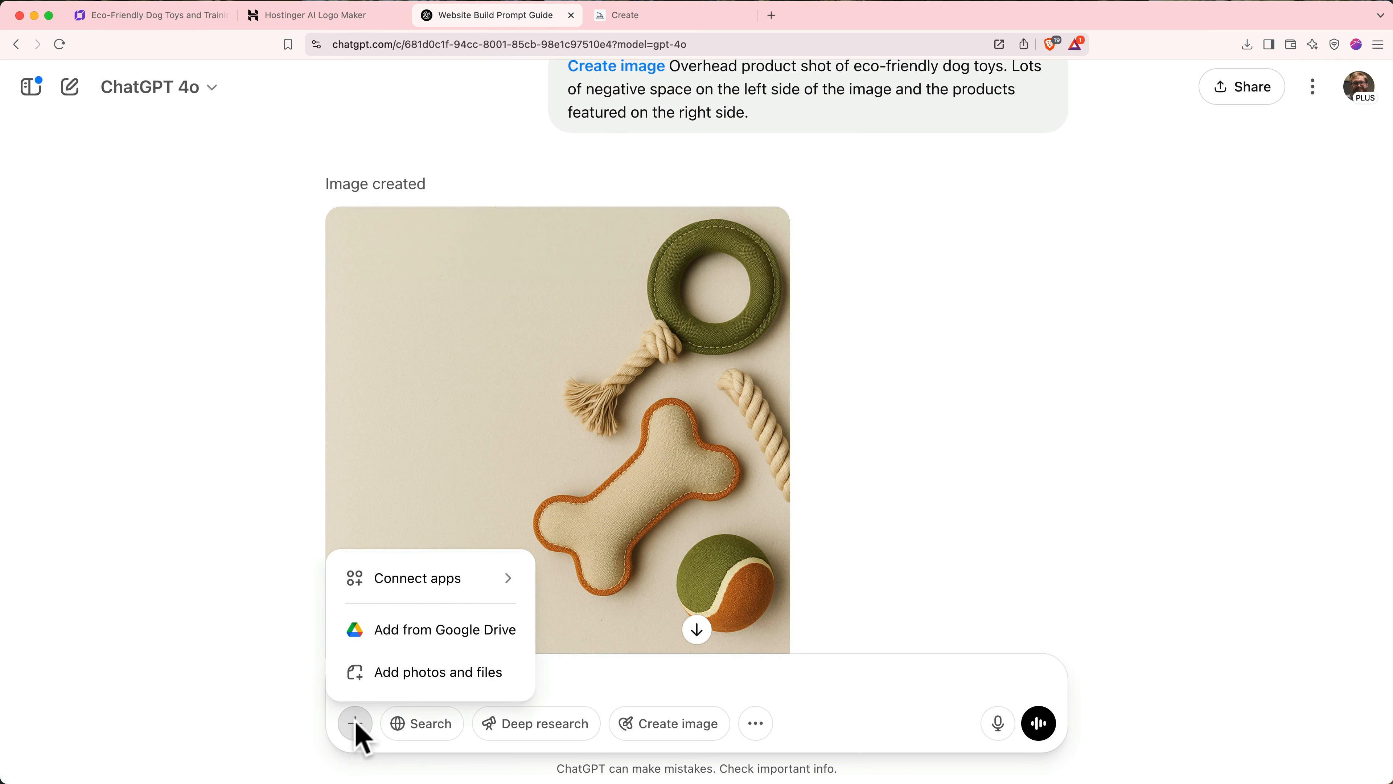
left_click(398, 671)
left_click(548, 198)
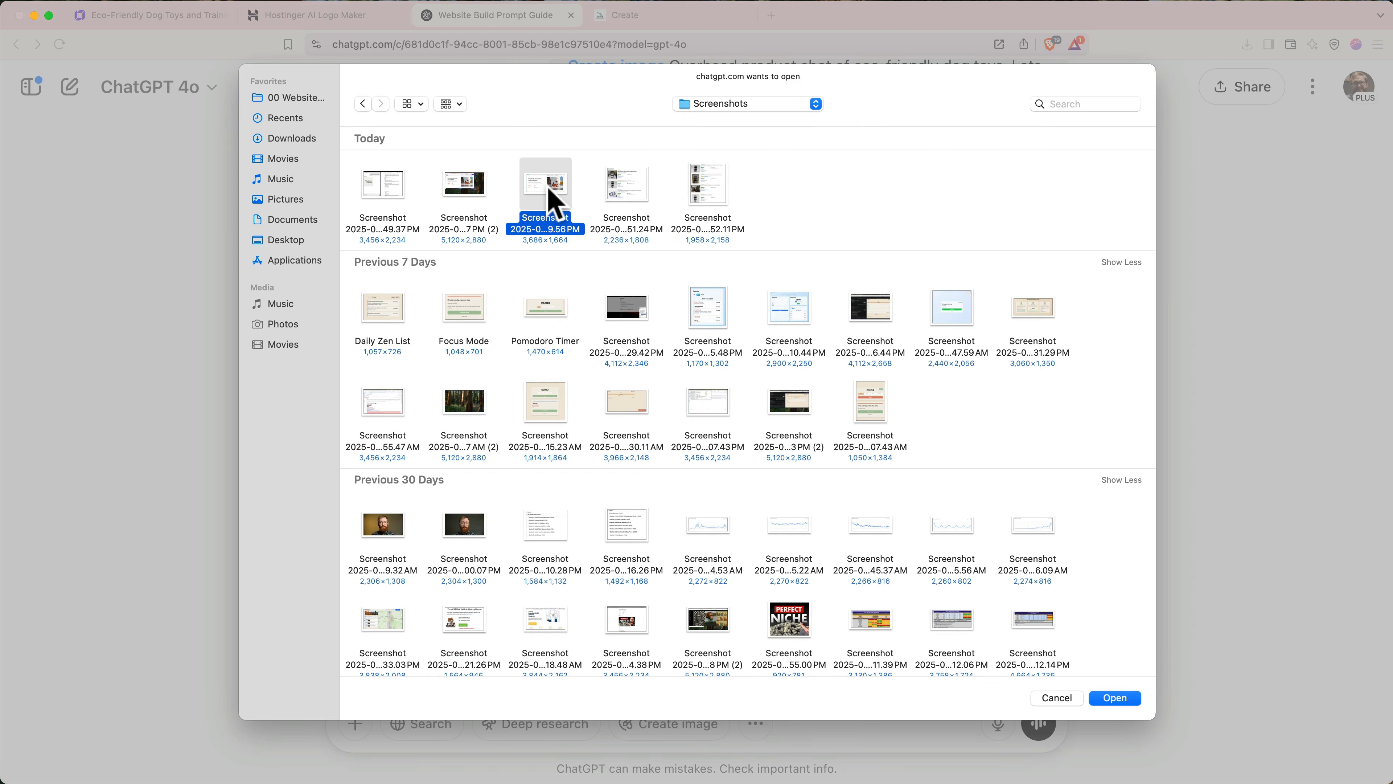
double_click(549, 198)
- Ask how to improve the layout and select the suggested header 'For Dogs Who Chew Hard and Love Harder'
type("I don't like this layout. Can you tell or show me how to impro")
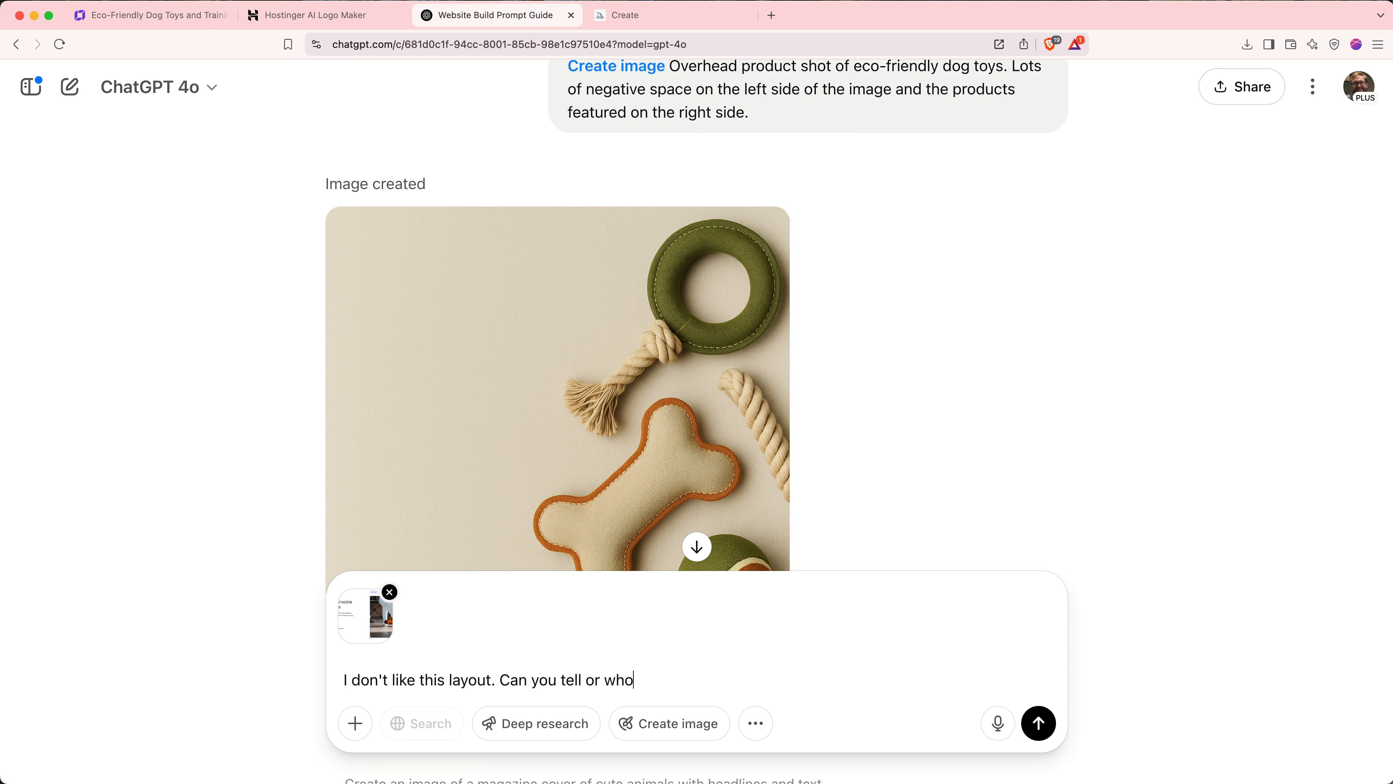
type("ve it?")
key("Return")
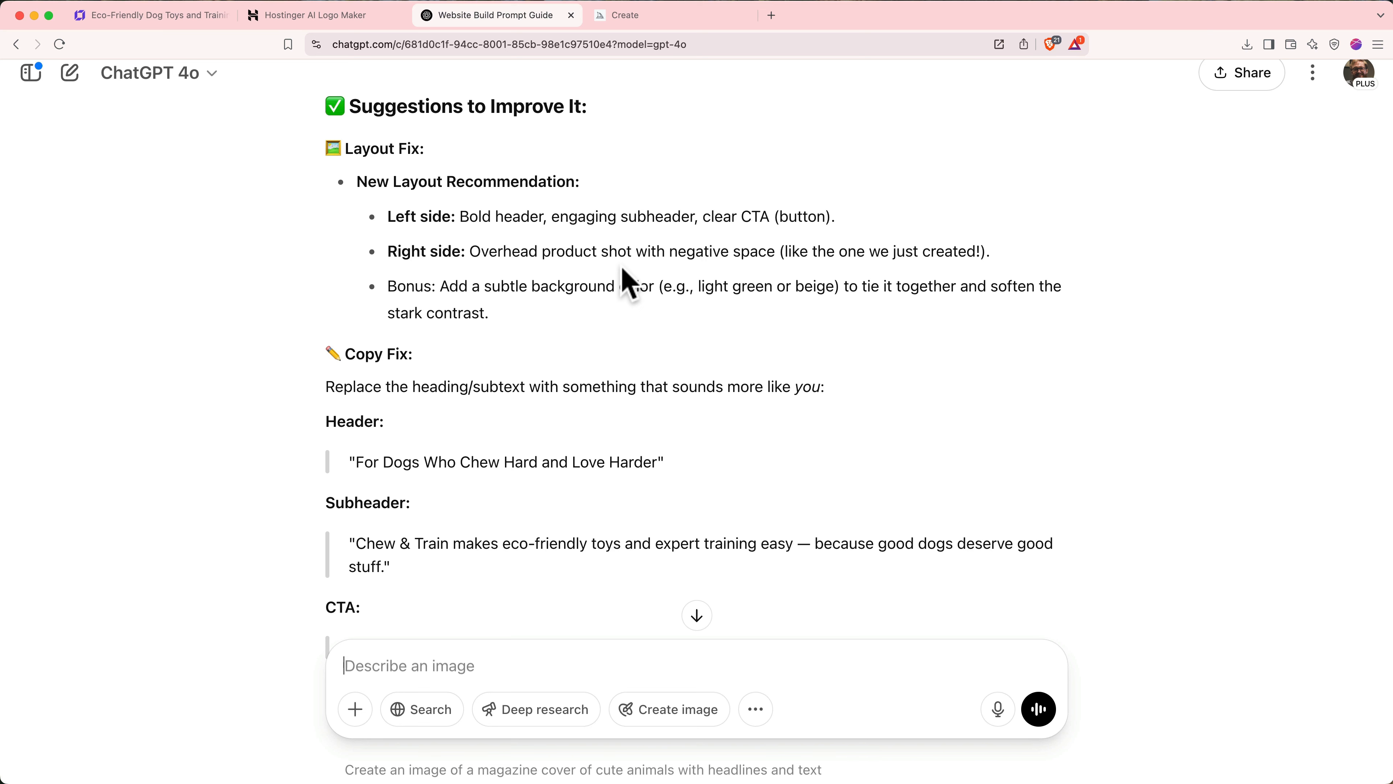
scroll(625, 282, "down", 5)
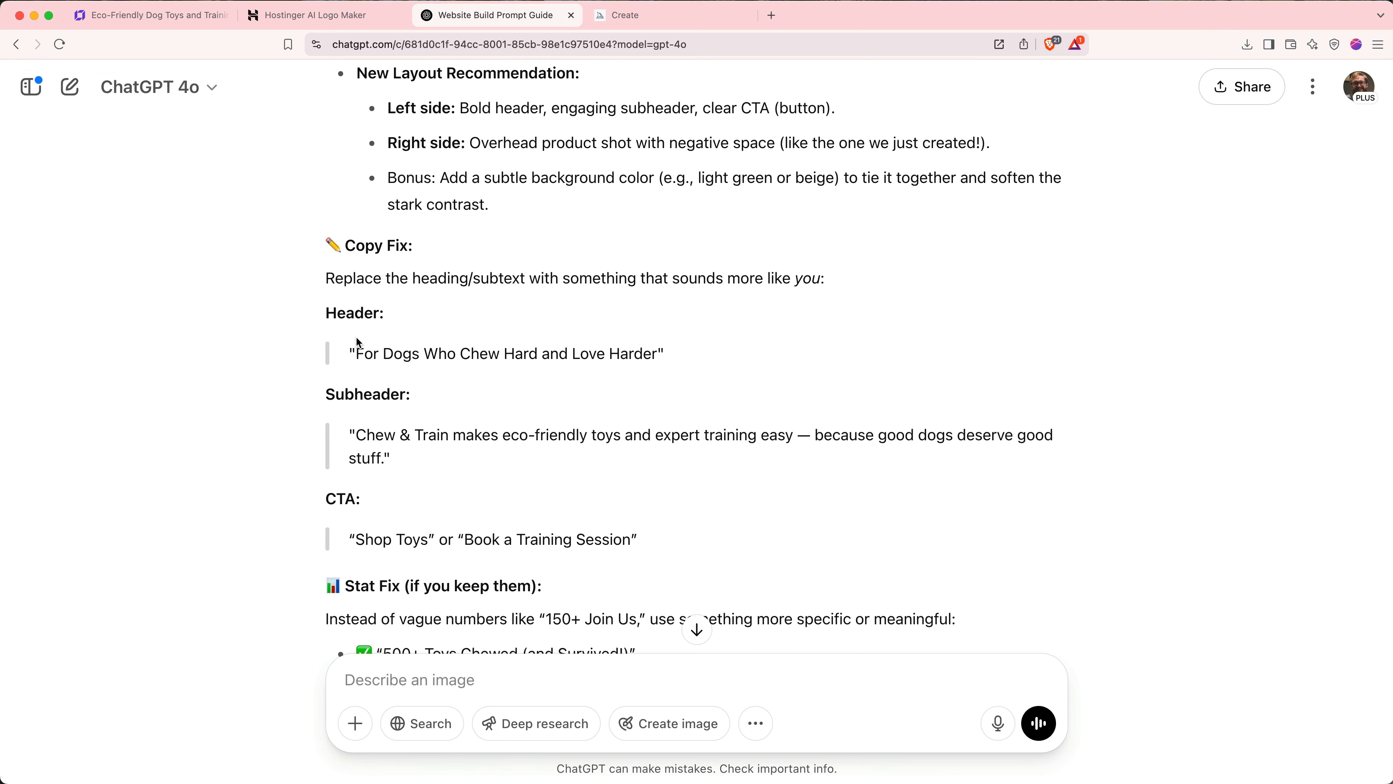
left_click_drag(357, 355, 658, 346)
key("super+c")
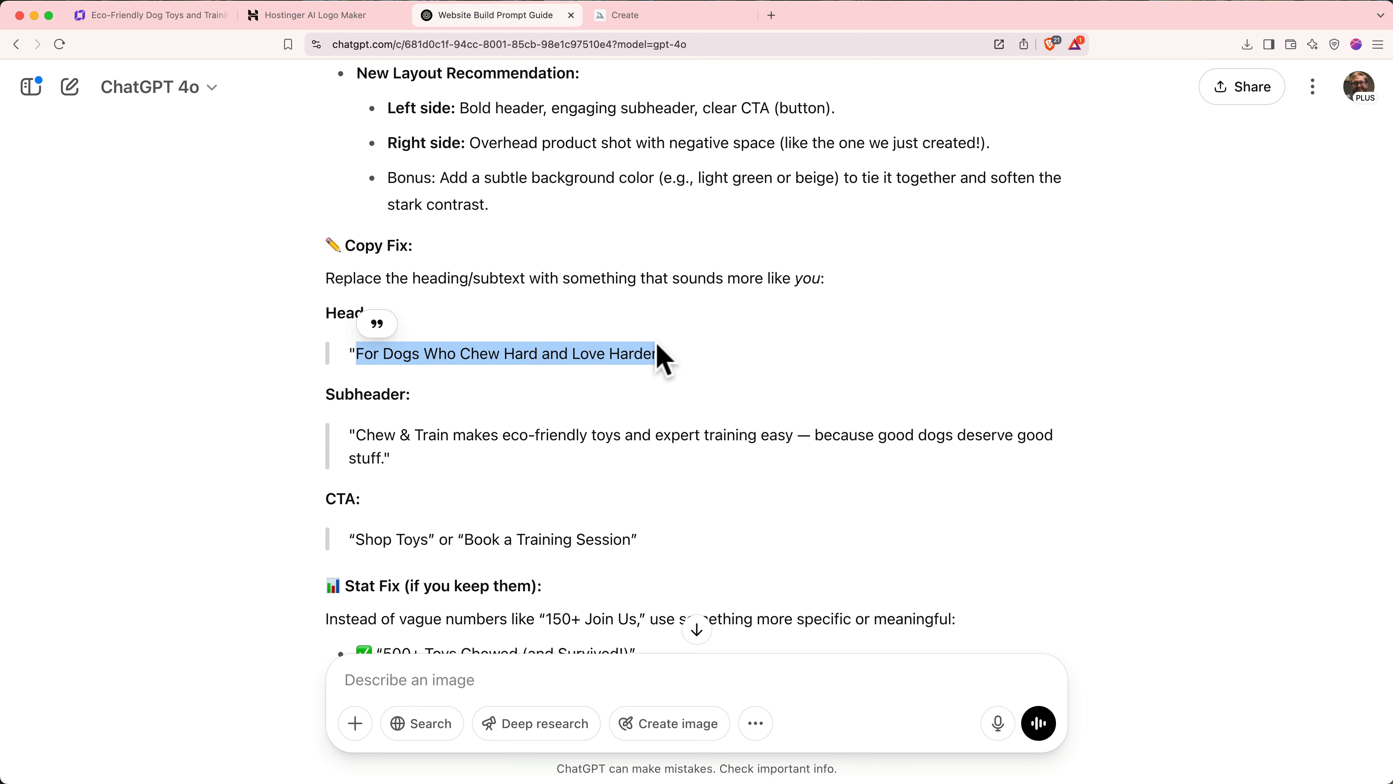
- Replace the intro heading with 'For Dogs Who Chew Hard and Love Harder'
left_click(160, 15)
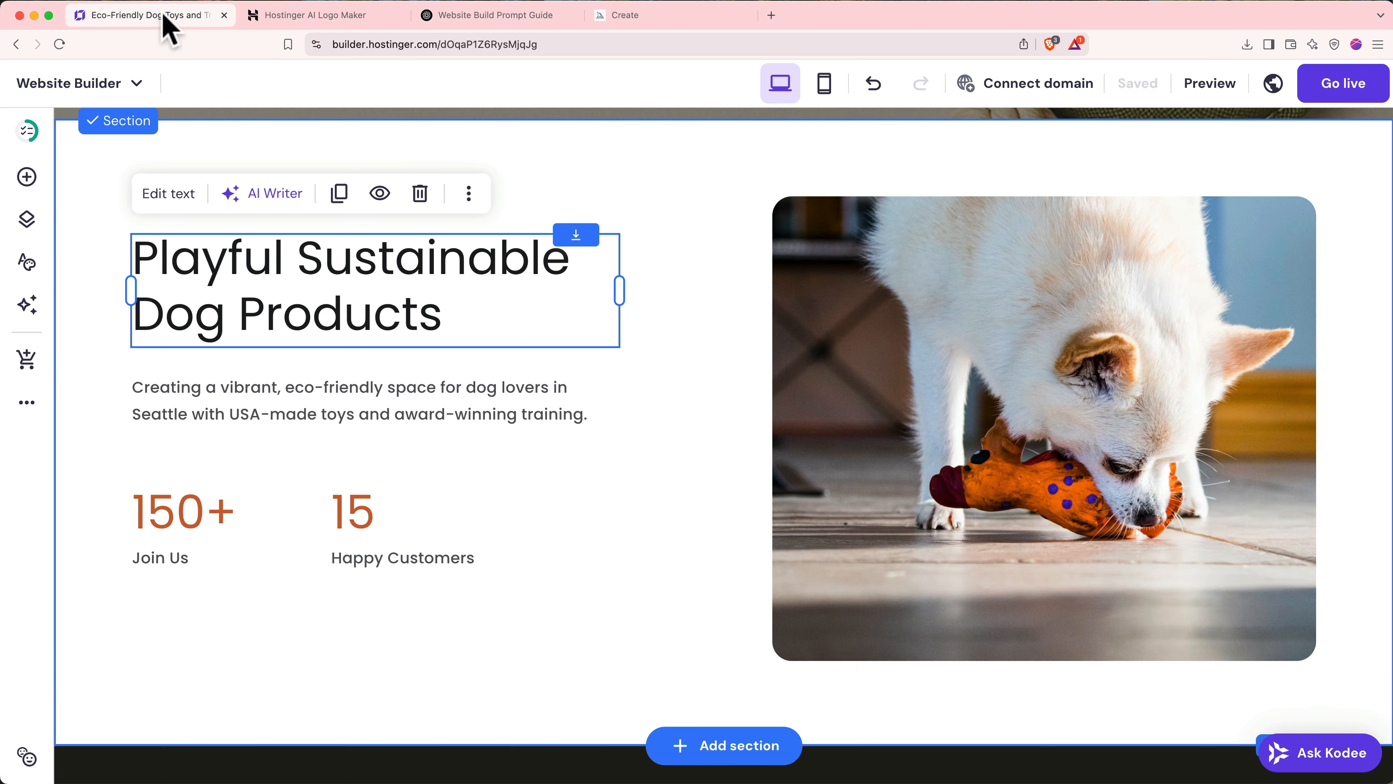
double_click(272, 273)
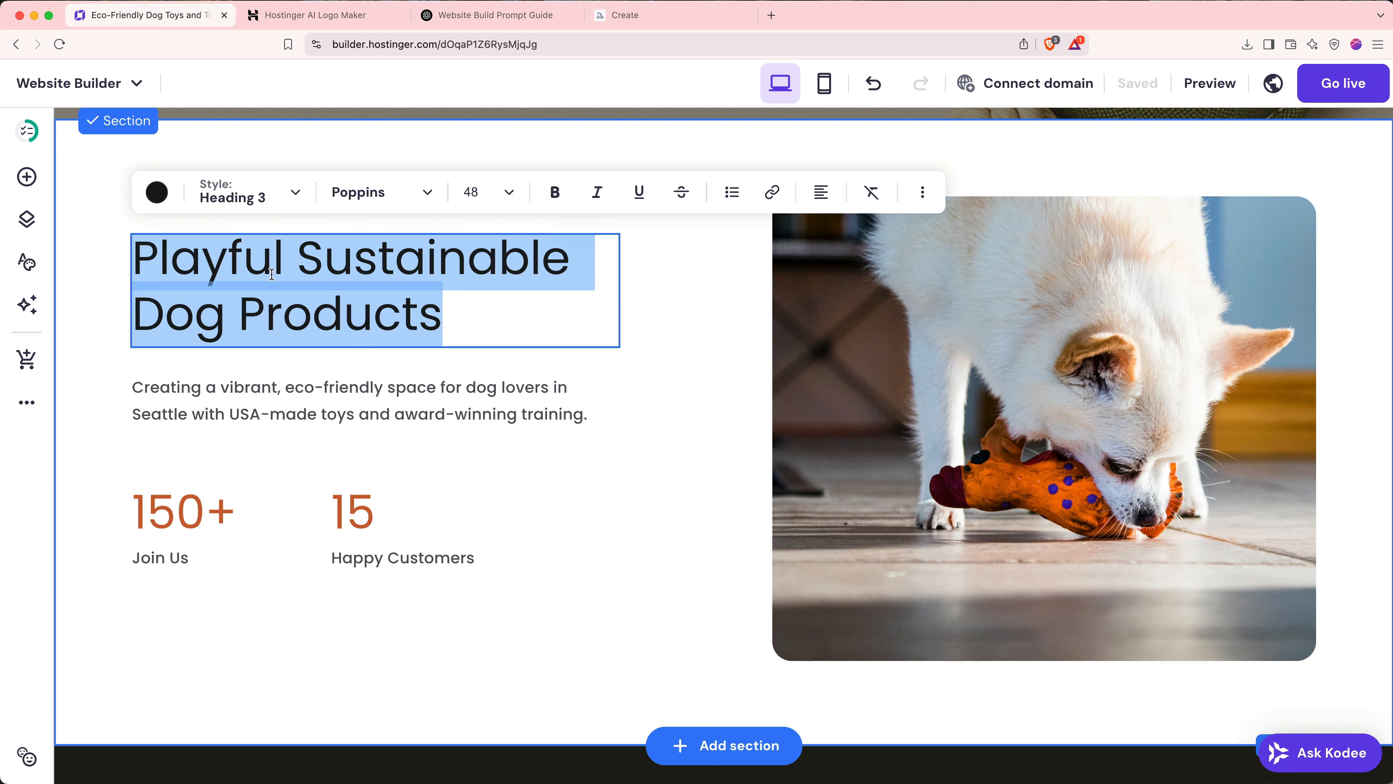
key("super+v")
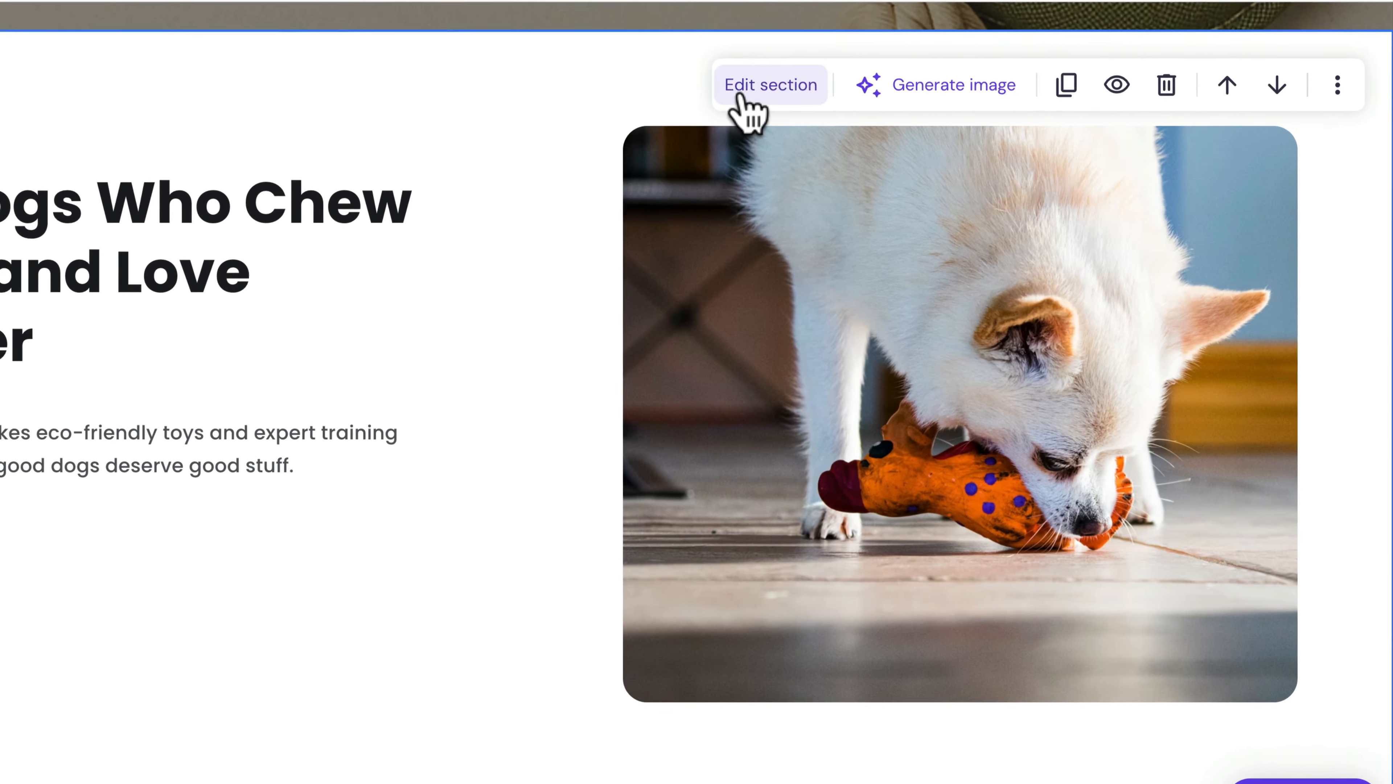
- Set the intro section's background colour to peach #ffeacc
left_click(741, 97)
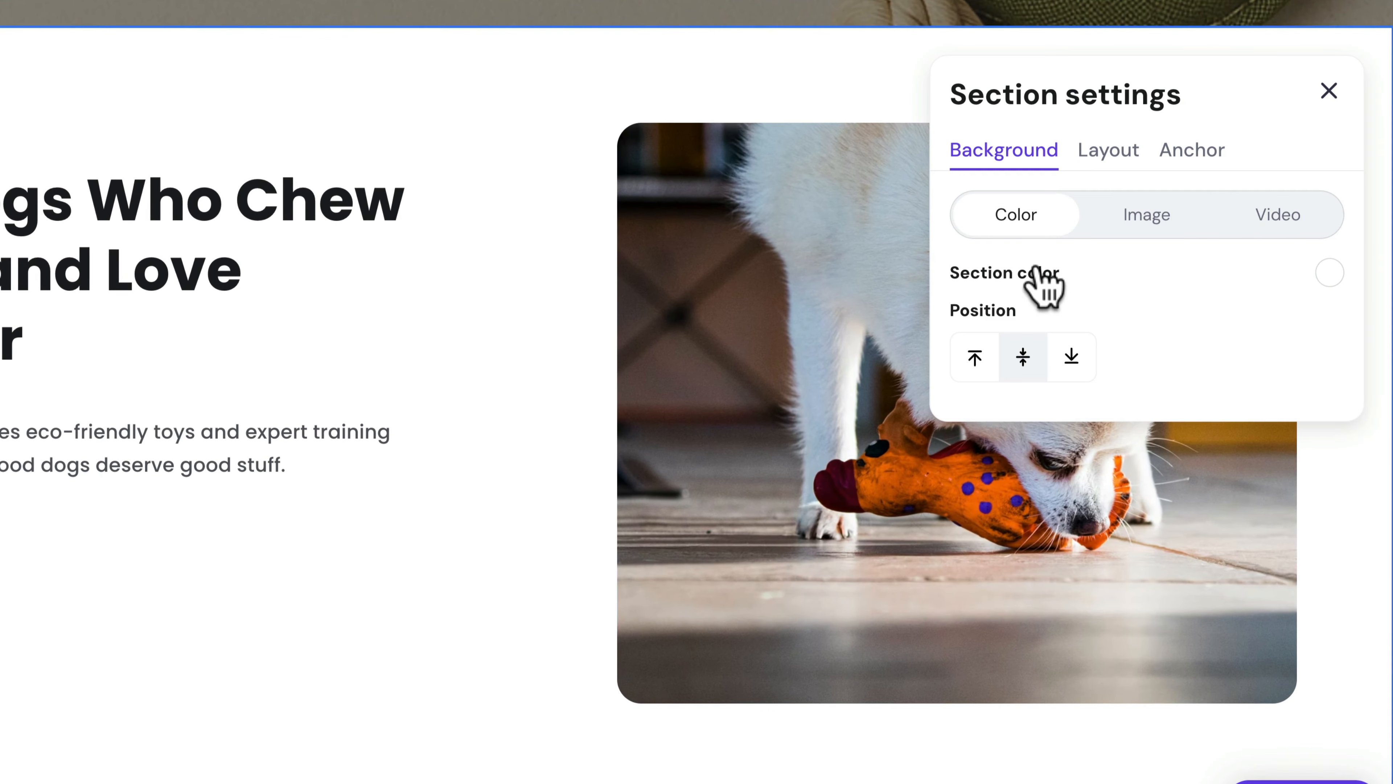
left_click(1332, 276)
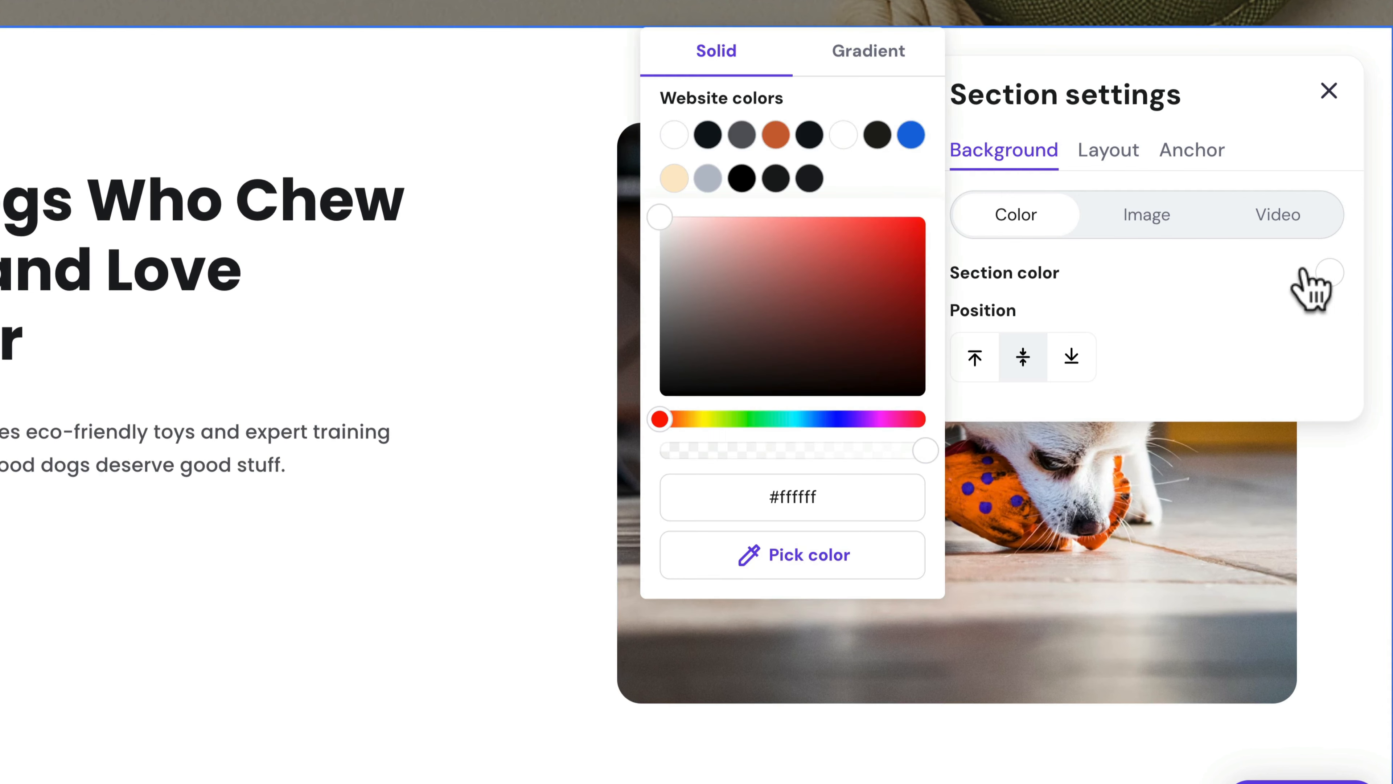
left_click(675, 180)
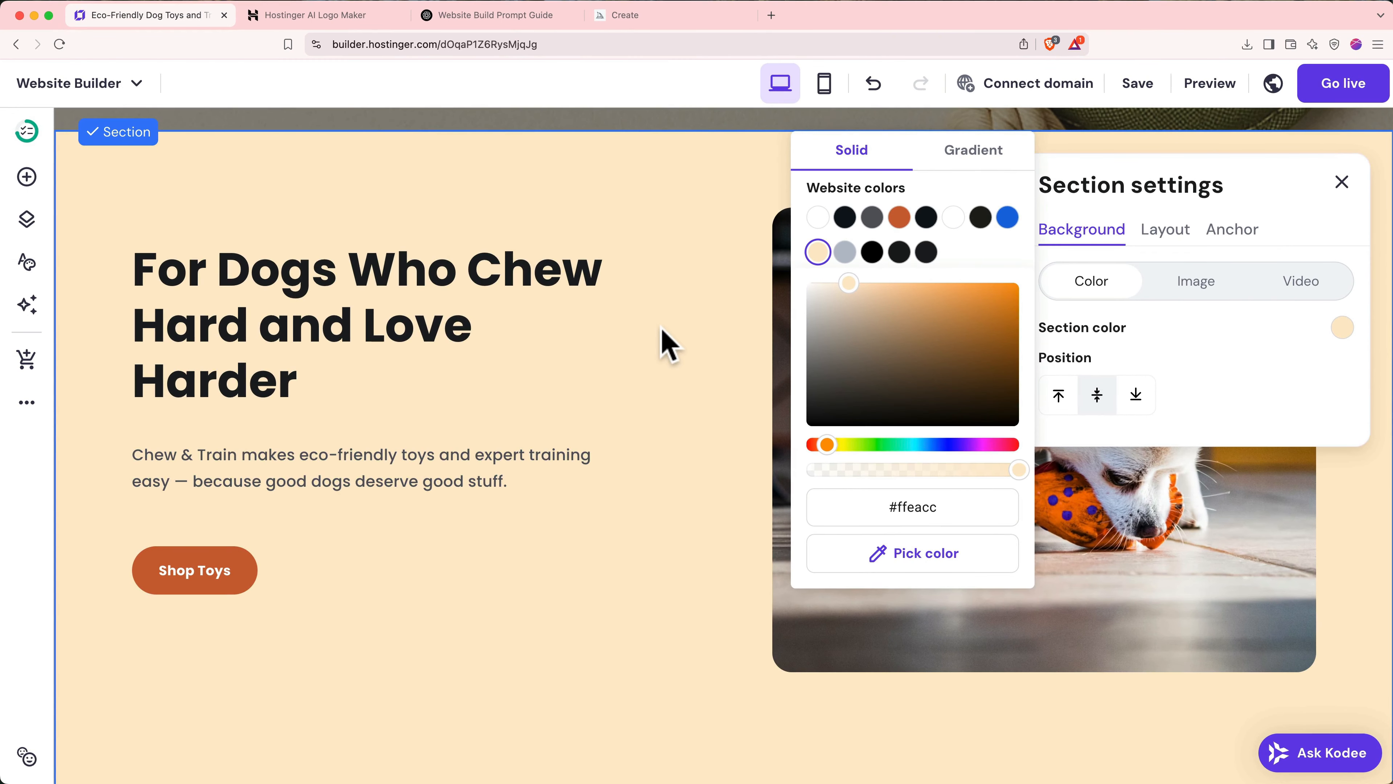
left_click(667, 344)
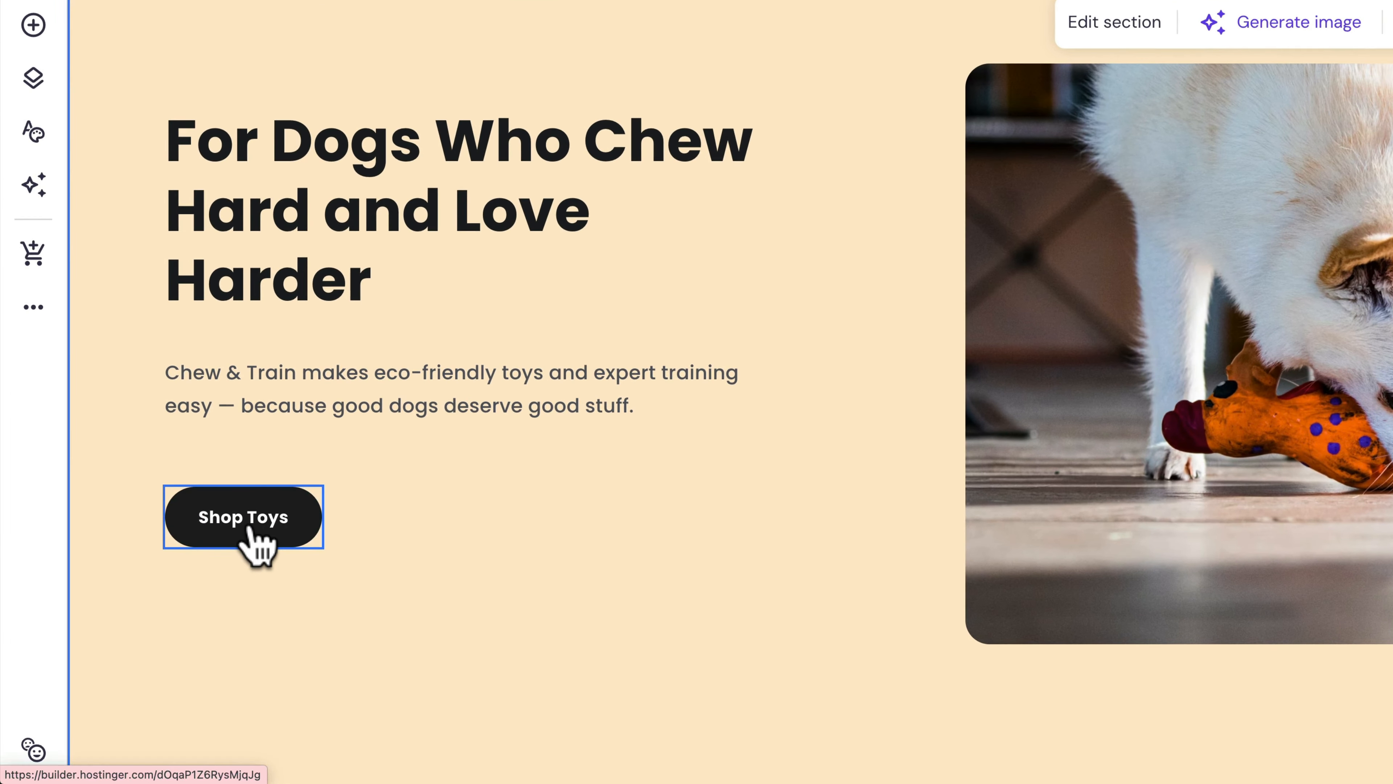
- Open the Shop Toys button settings and choose its destination in the Link to list
left_click(253, 540)
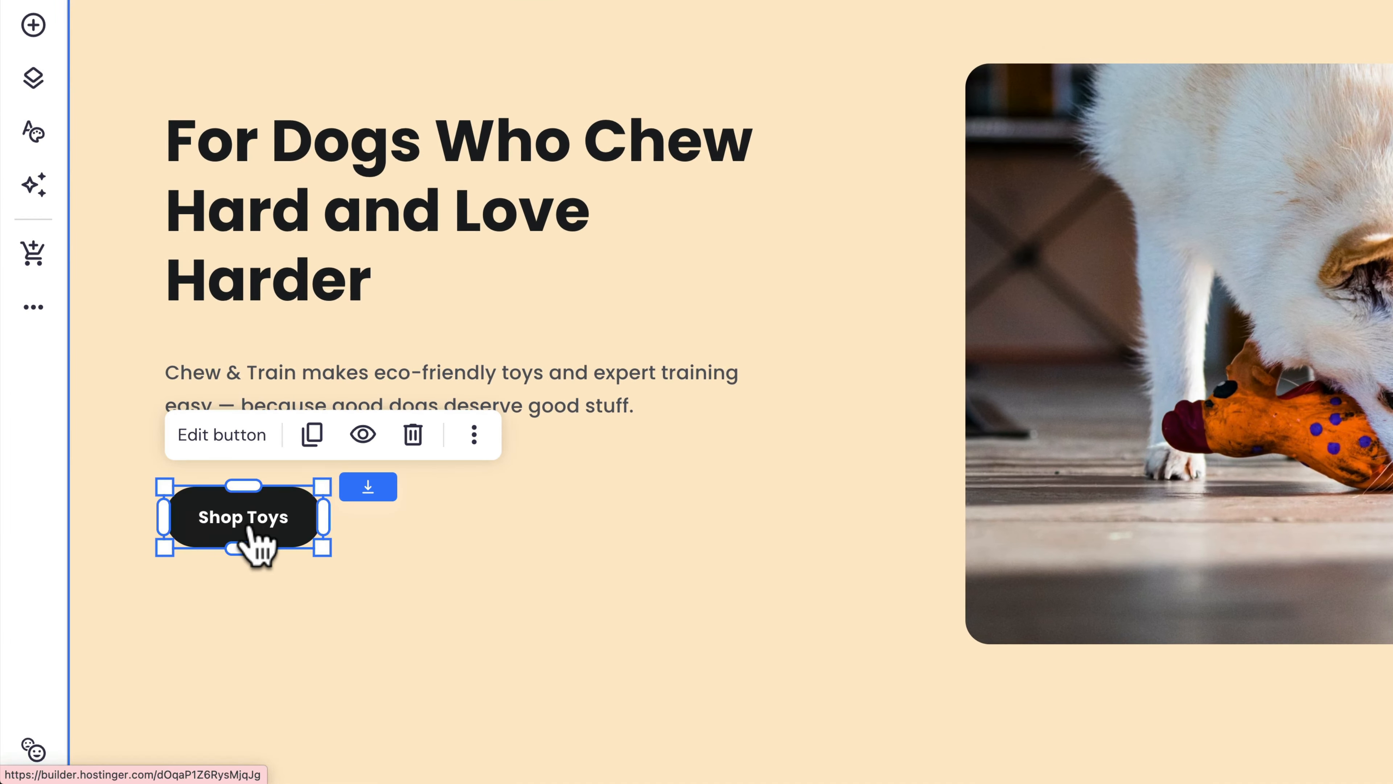
left_click(250, 435)
scroll(451, 473, "down", 2)
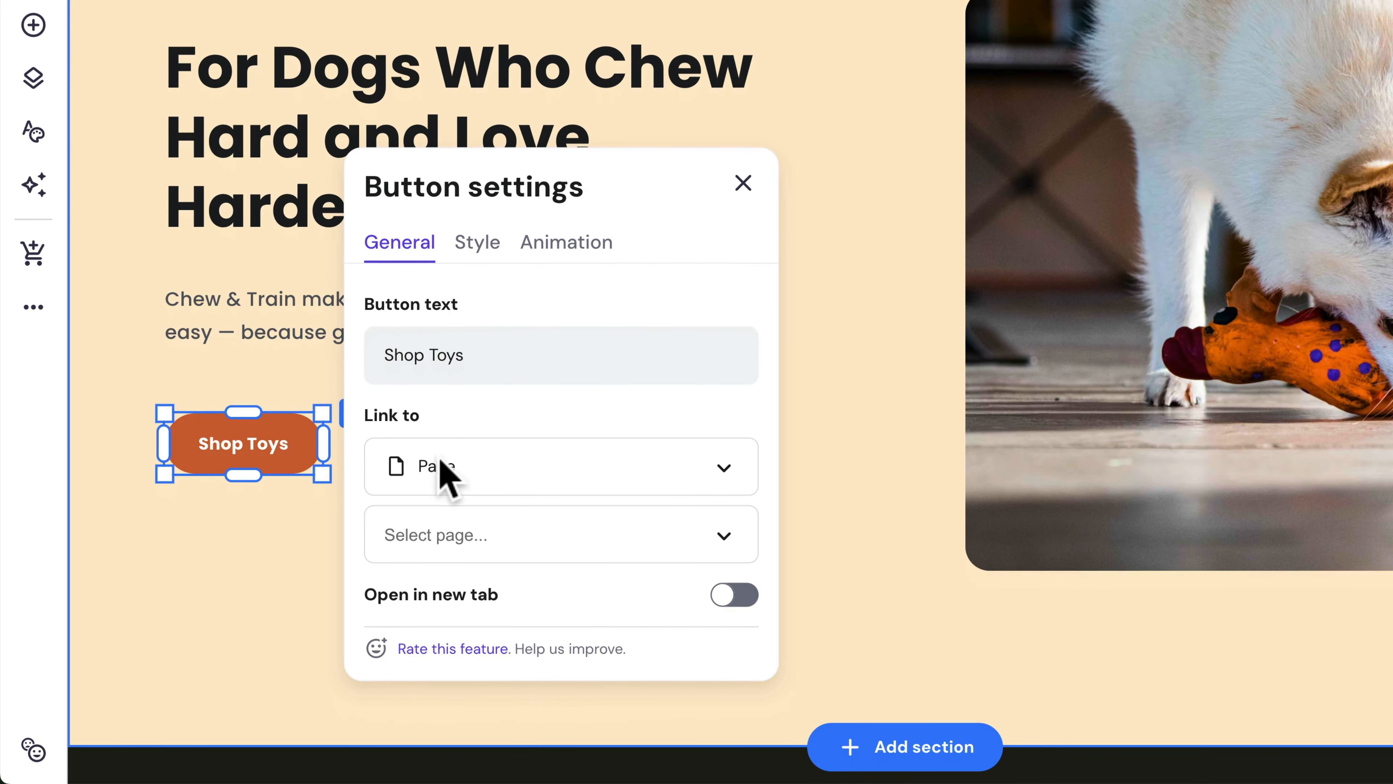
left_click(475, 469)
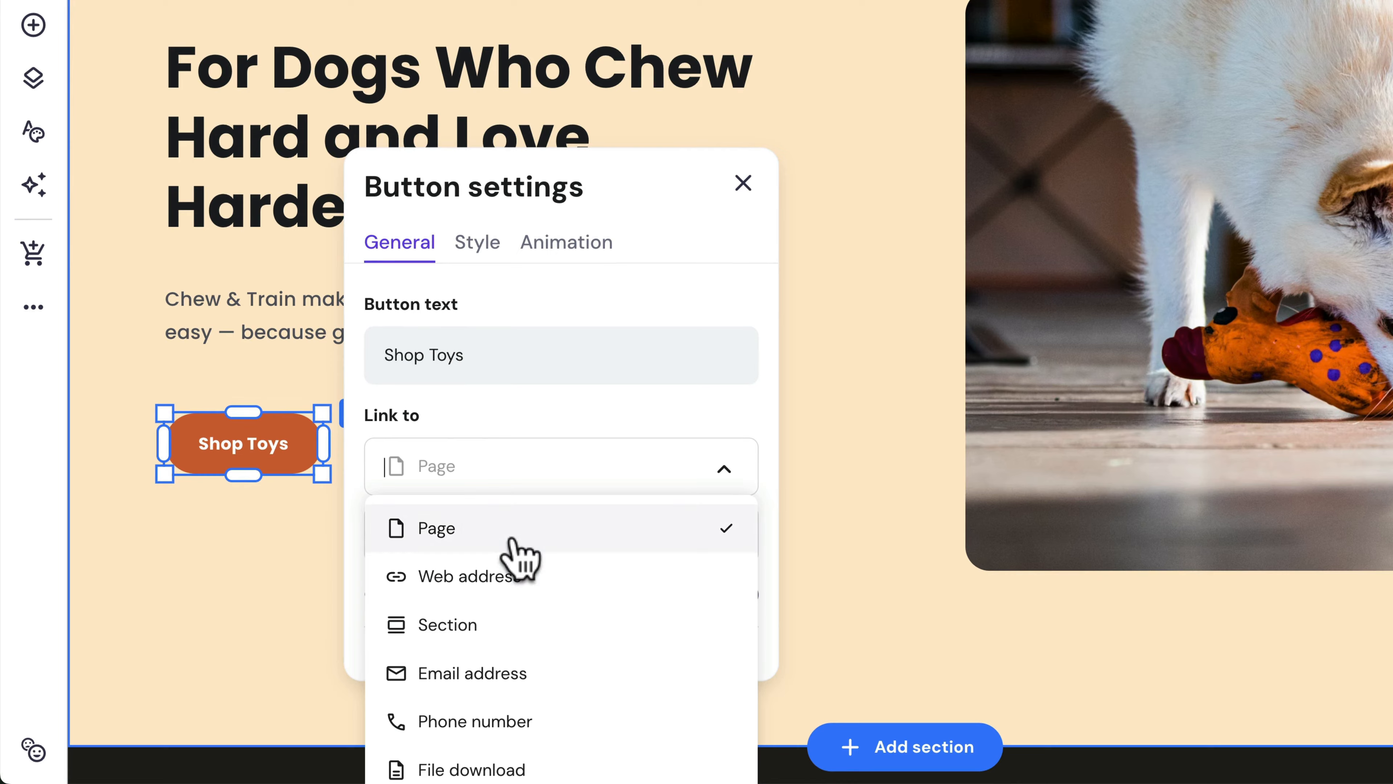
scroll(522, 576, "down", 1)
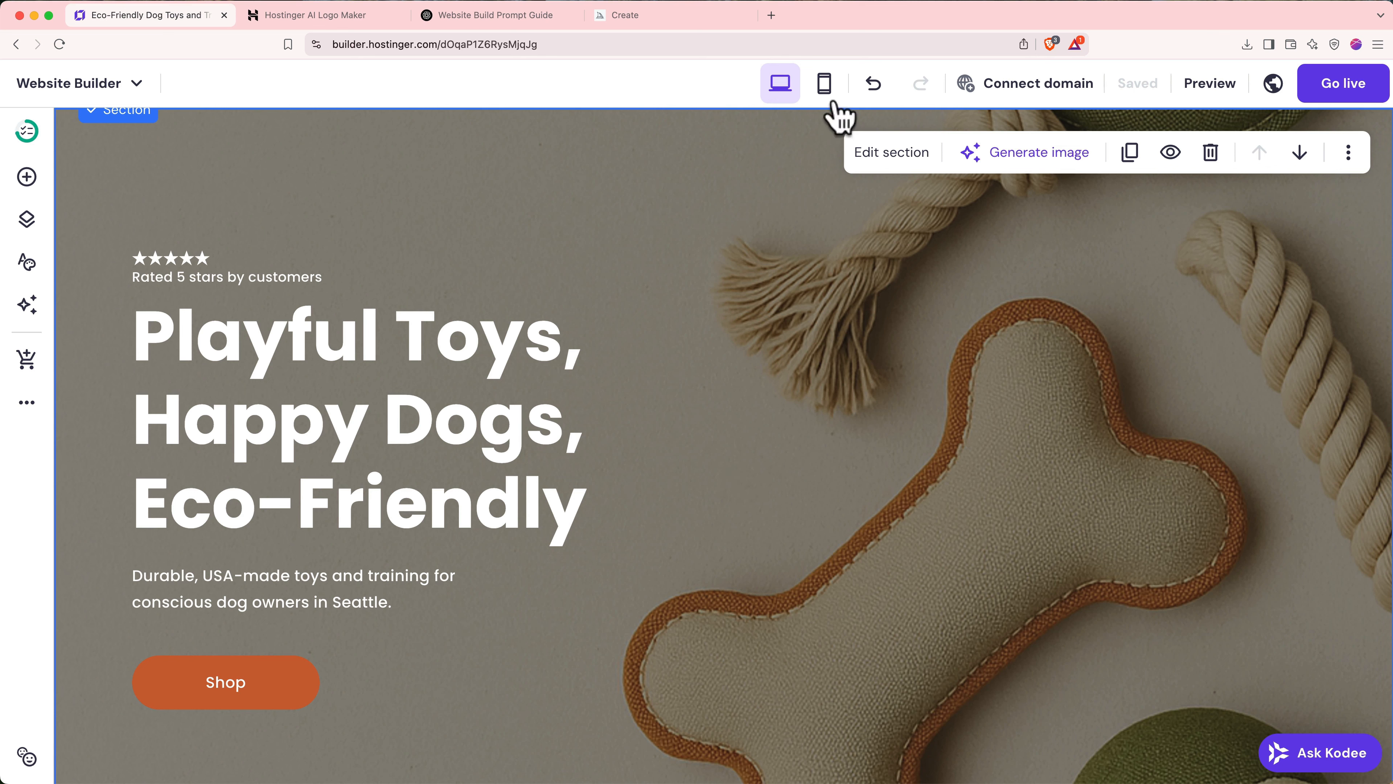
left_click(828, 90)
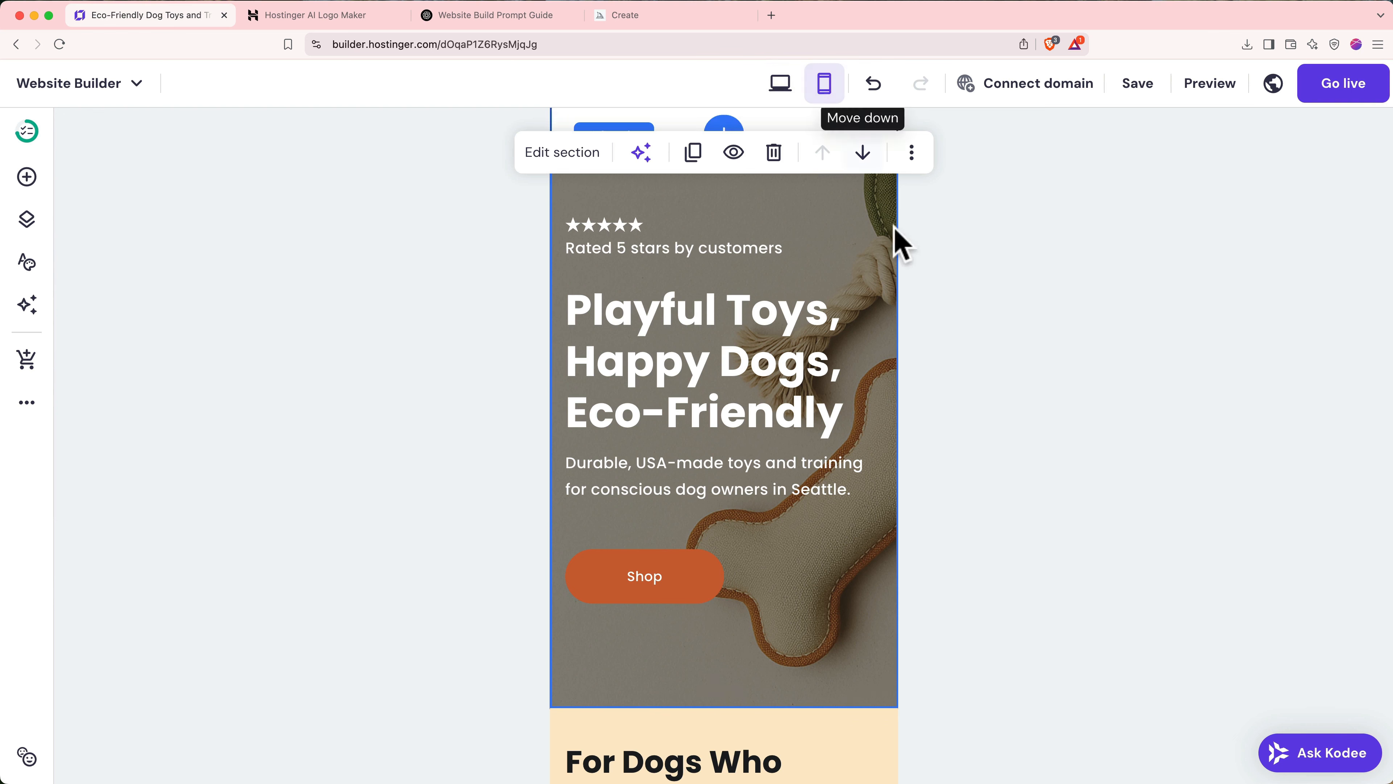
scroll(867, 361, "down", 1)
scroll(868, 362, "down", 10)
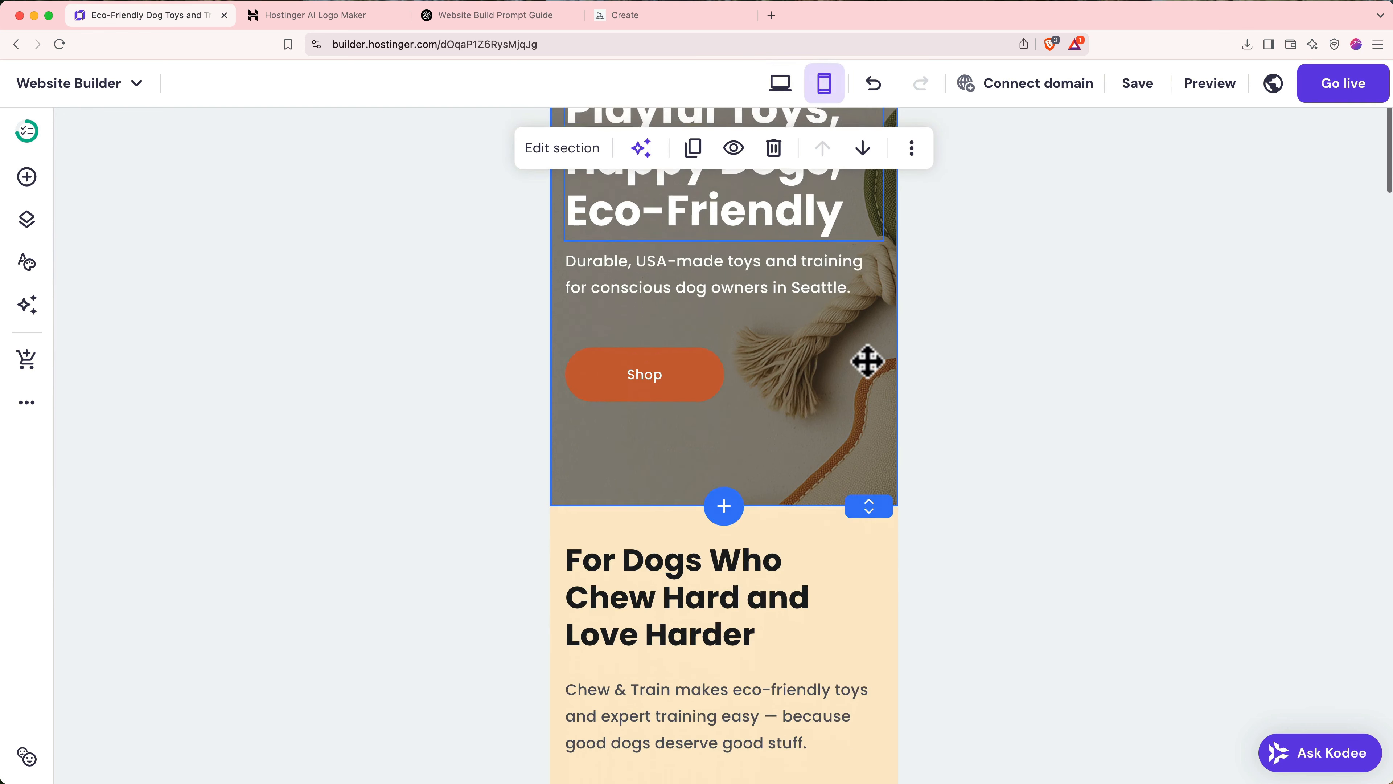
scroll(867, 361, "down", 3)
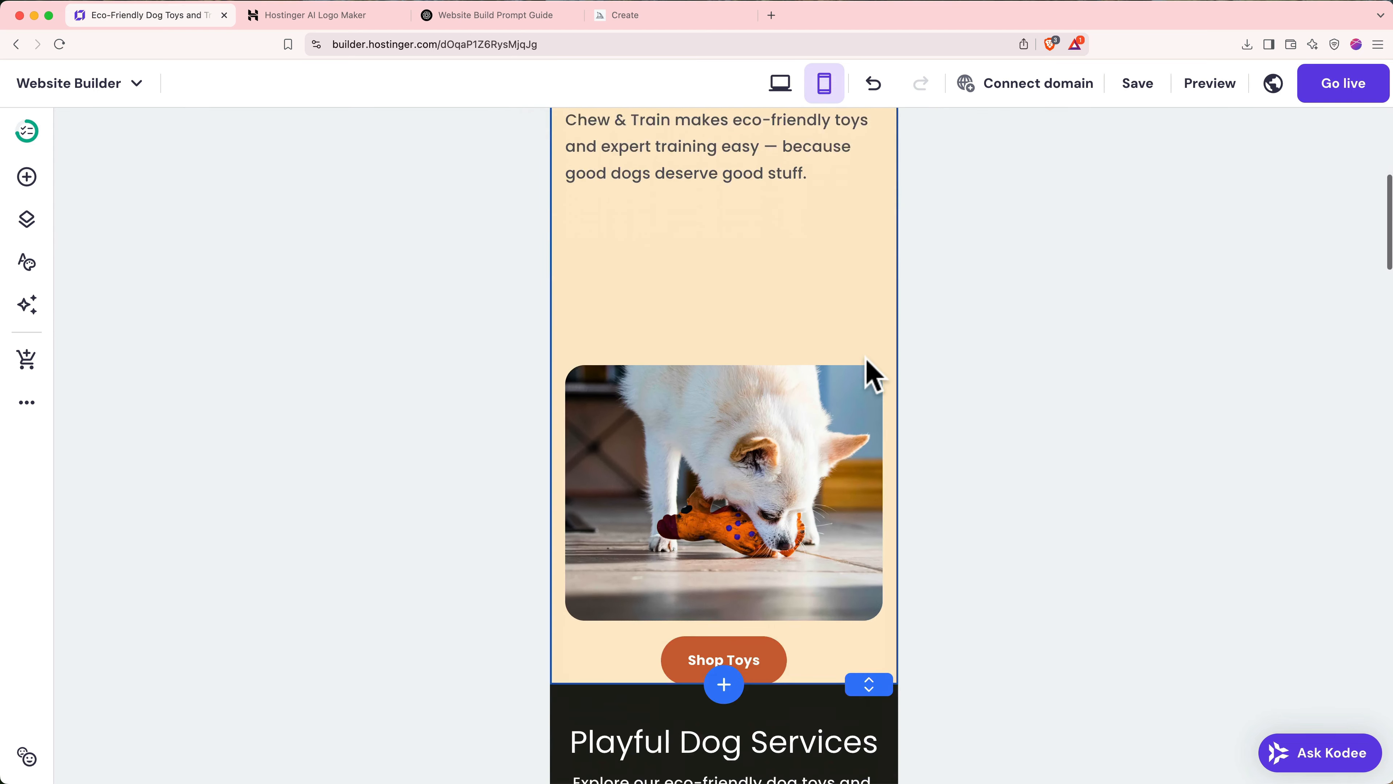
scroll(868, 362, "up", 2)
scroll(867, 361, "up", 3)
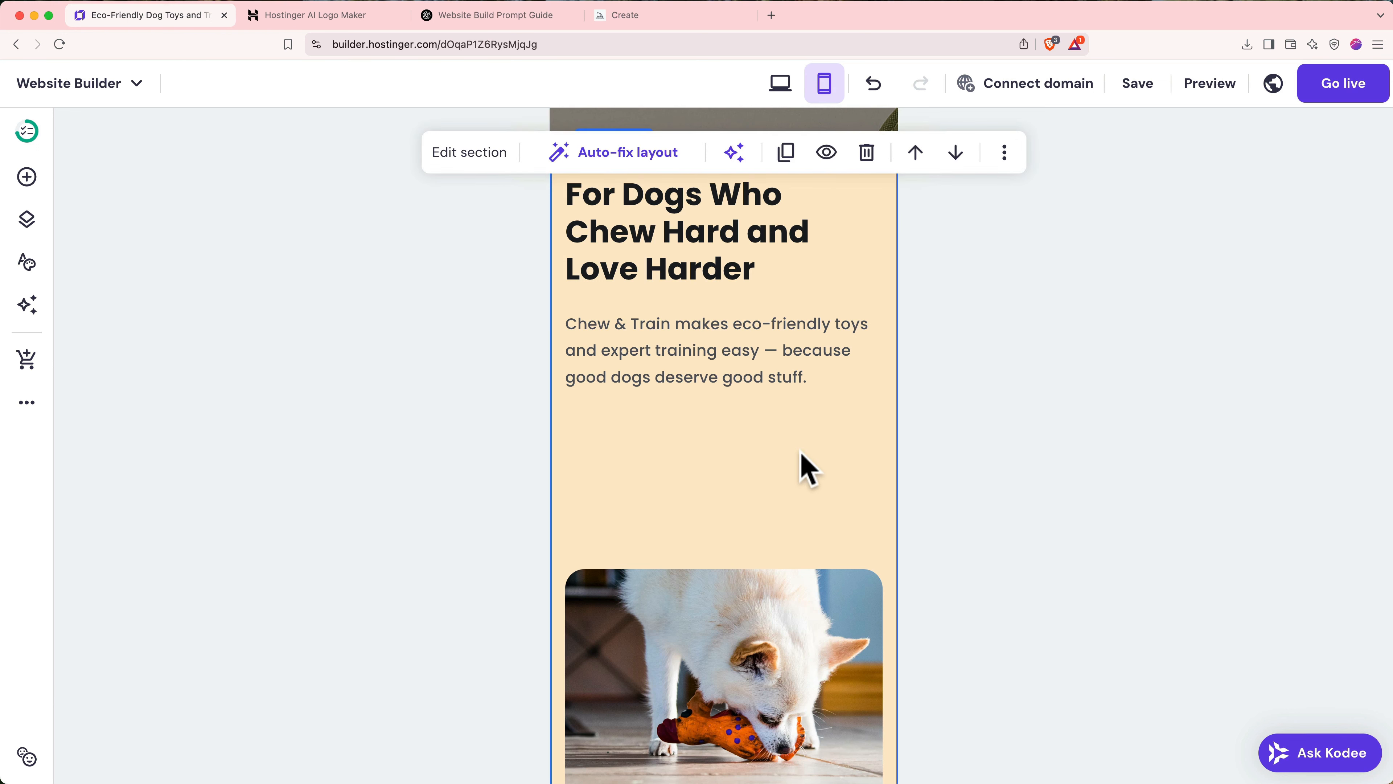
left_click(643, 160)
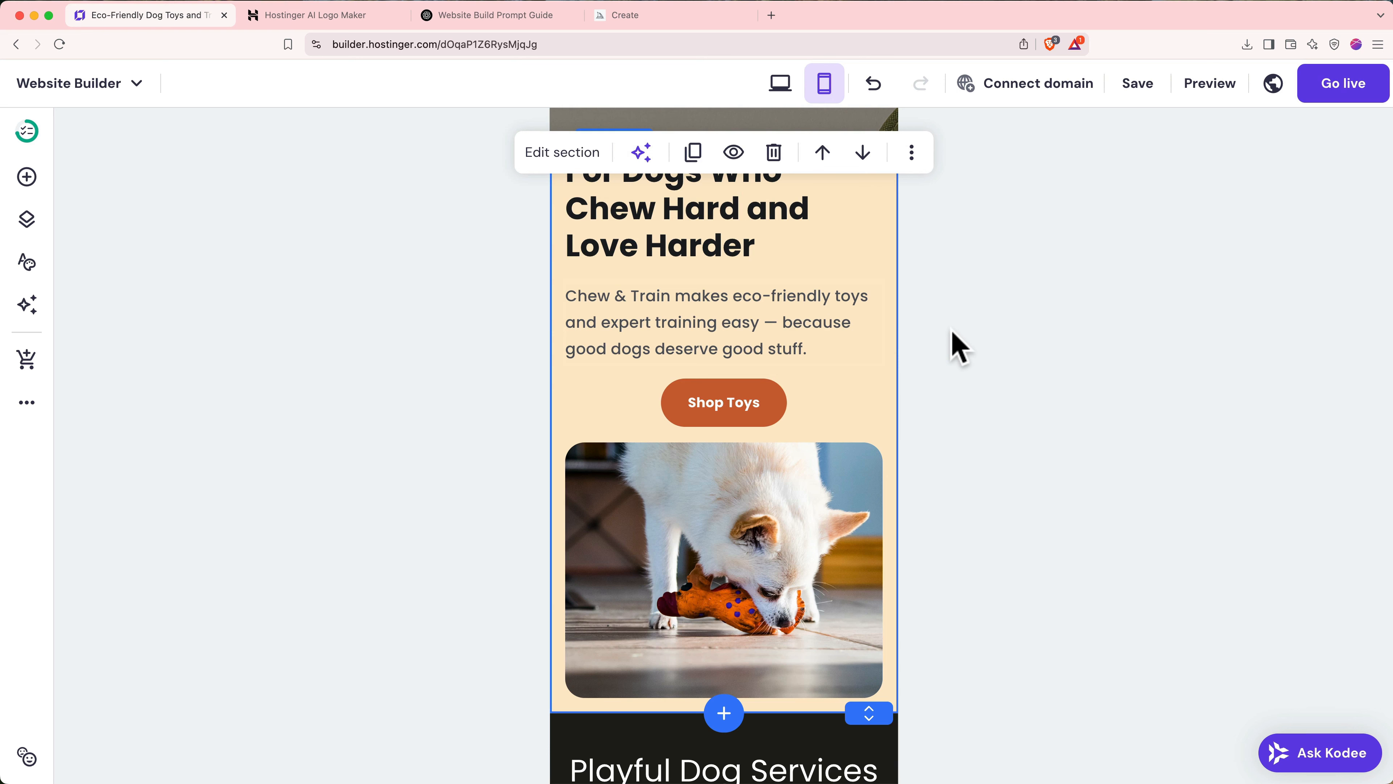
scroll(957, 346, "up", 2)
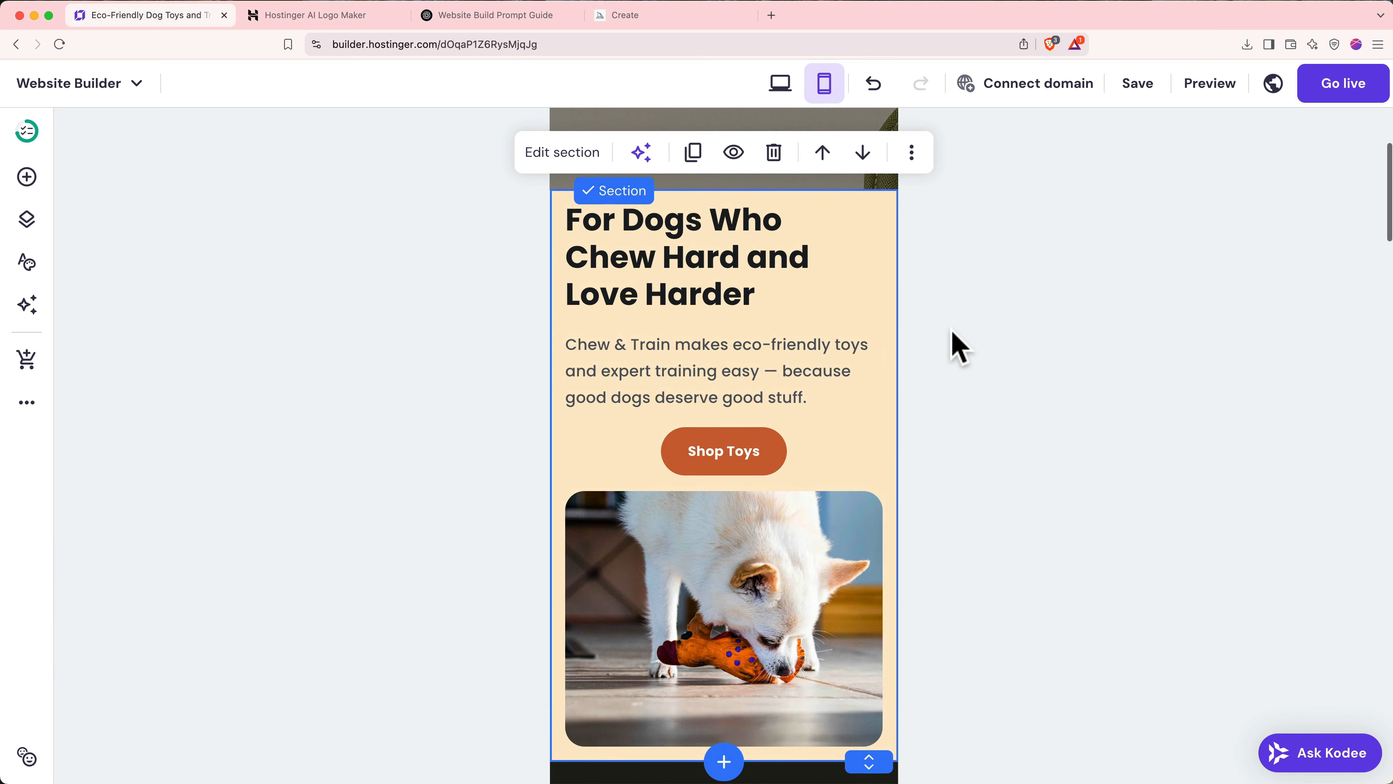
scroll(957, 346, "down", 10)
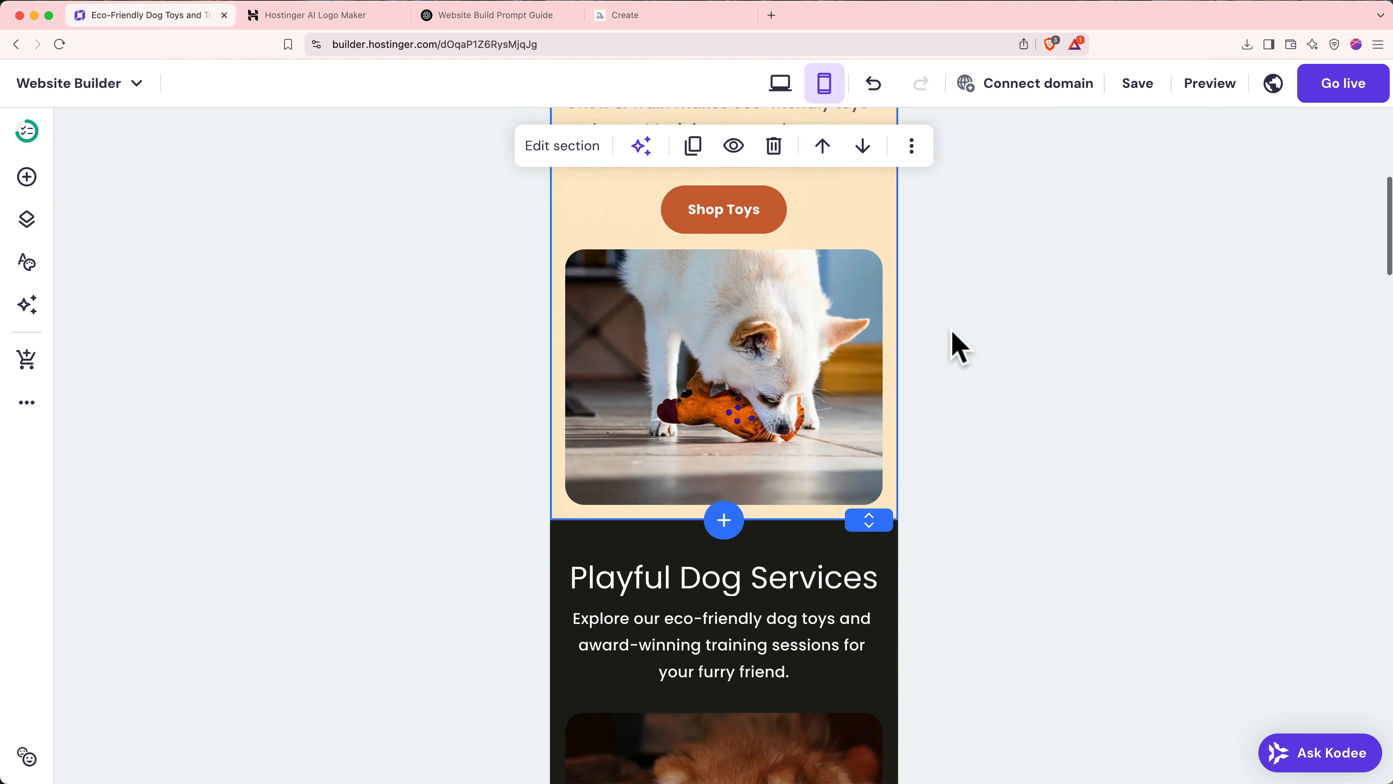
scroll(957, 345, "down", 15)
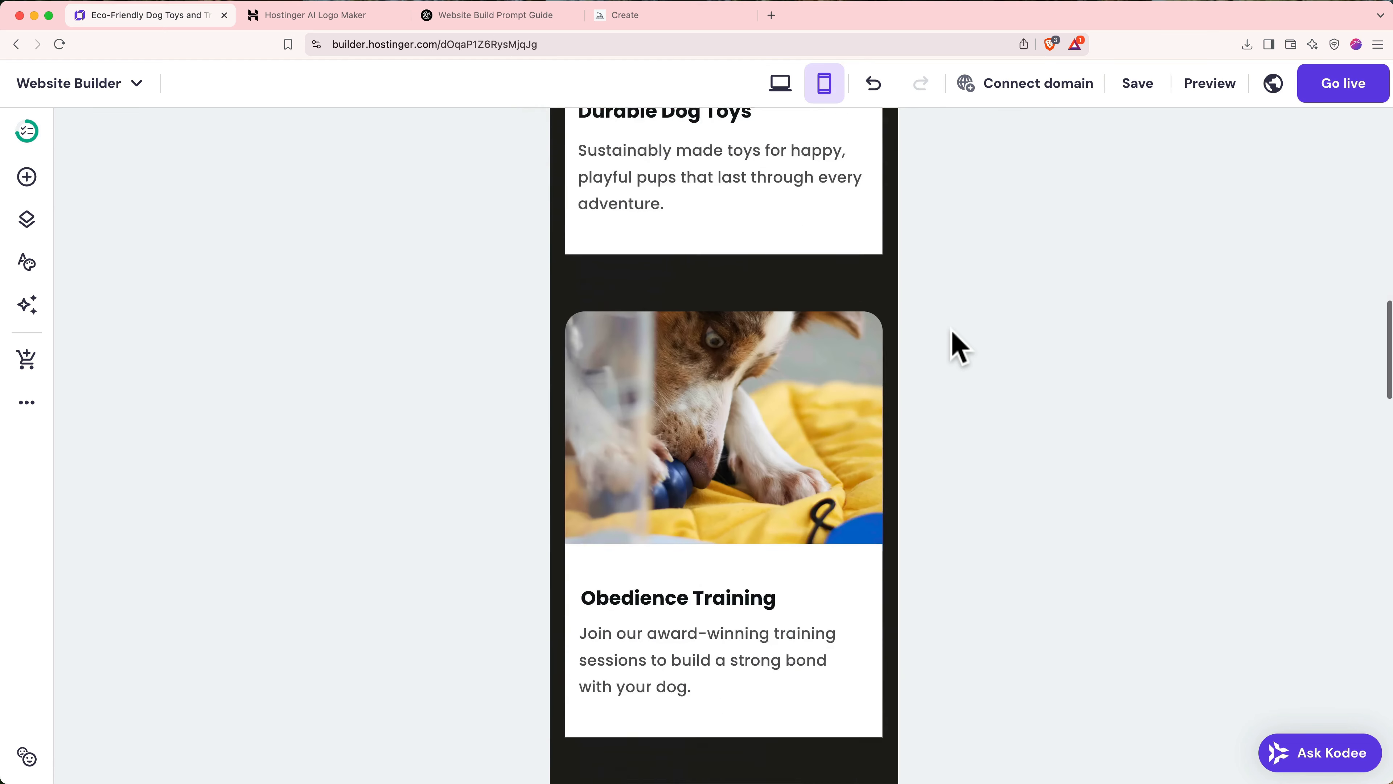
scroll(957, 346, "down", 14)
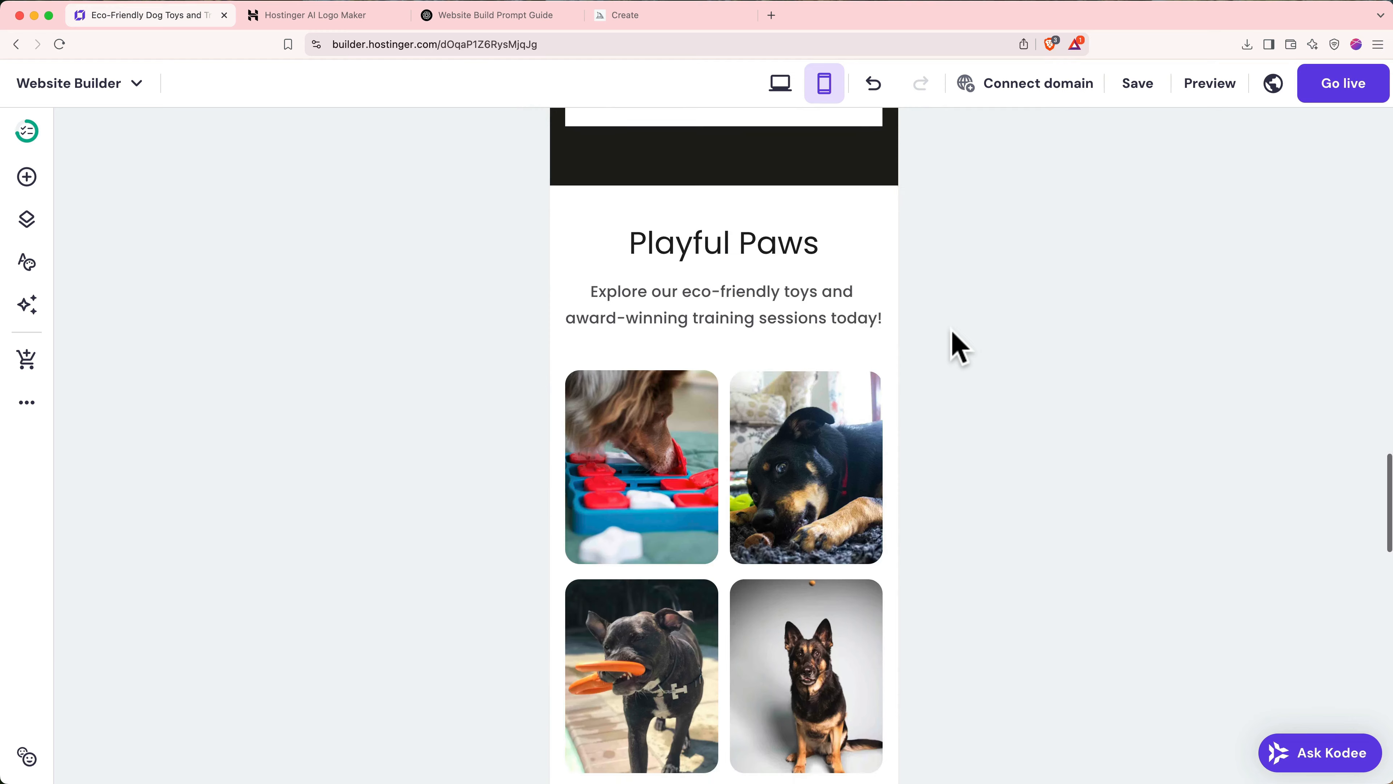
scroll(957, 346, "down", 12)
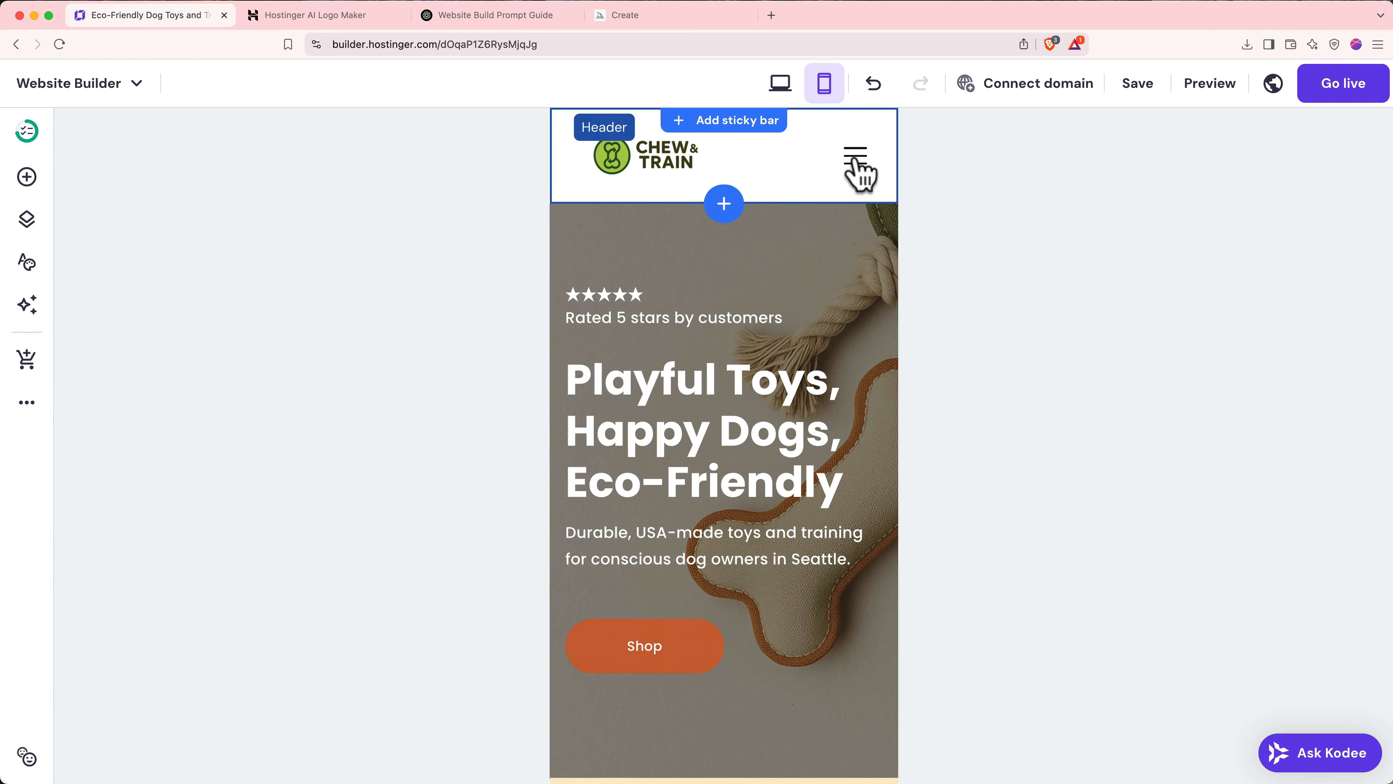
- On the About page's mobile layout, lower the Reserve button and raise the Book Your Training heading
left_click(860, 175)
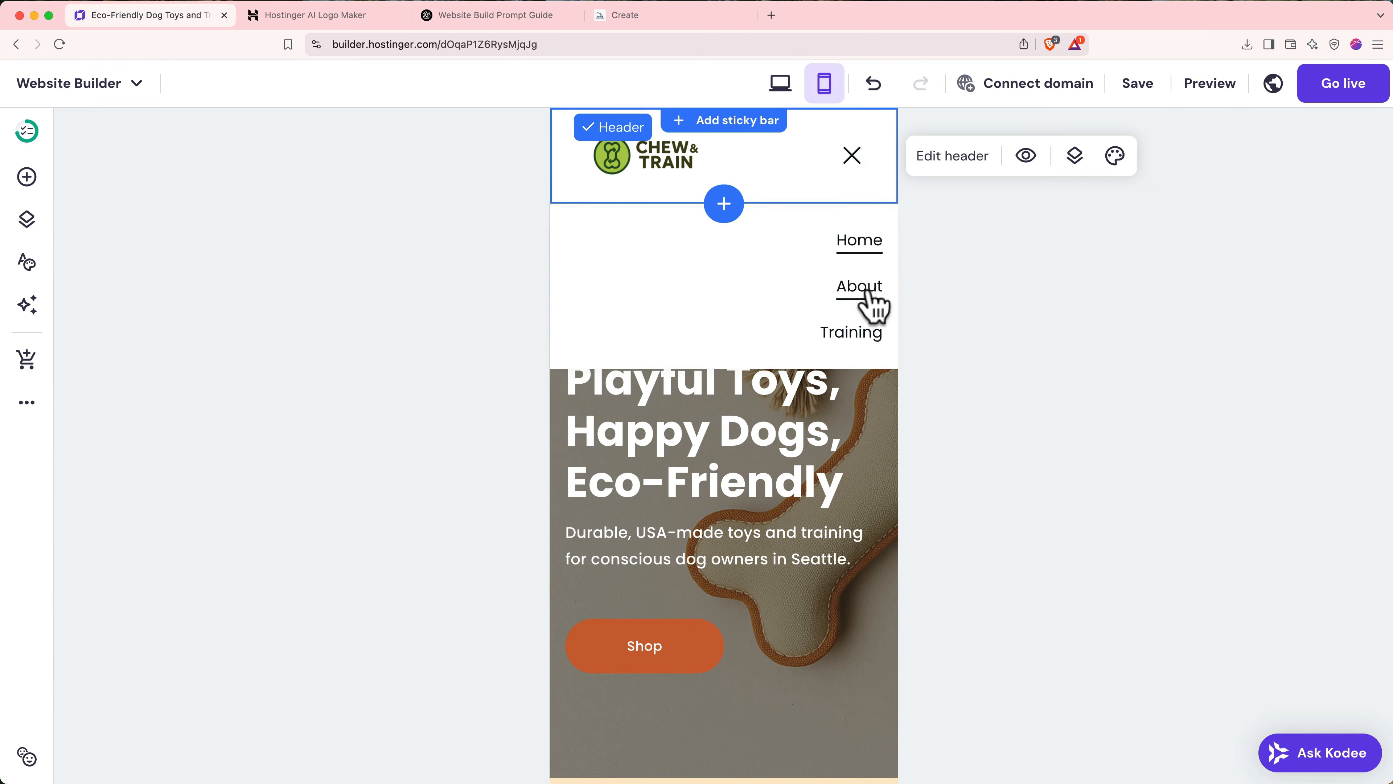
left_click(863, 290)
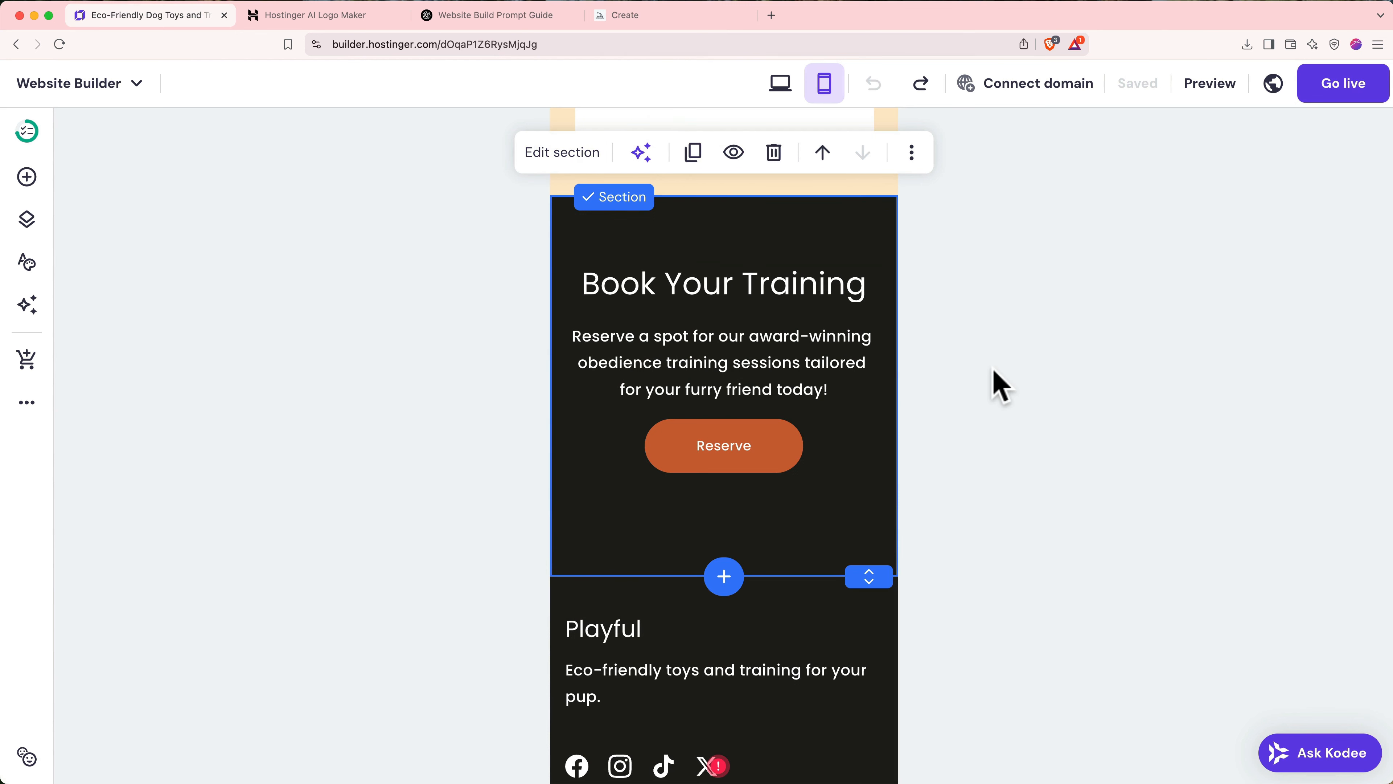
left_click(746, 442)
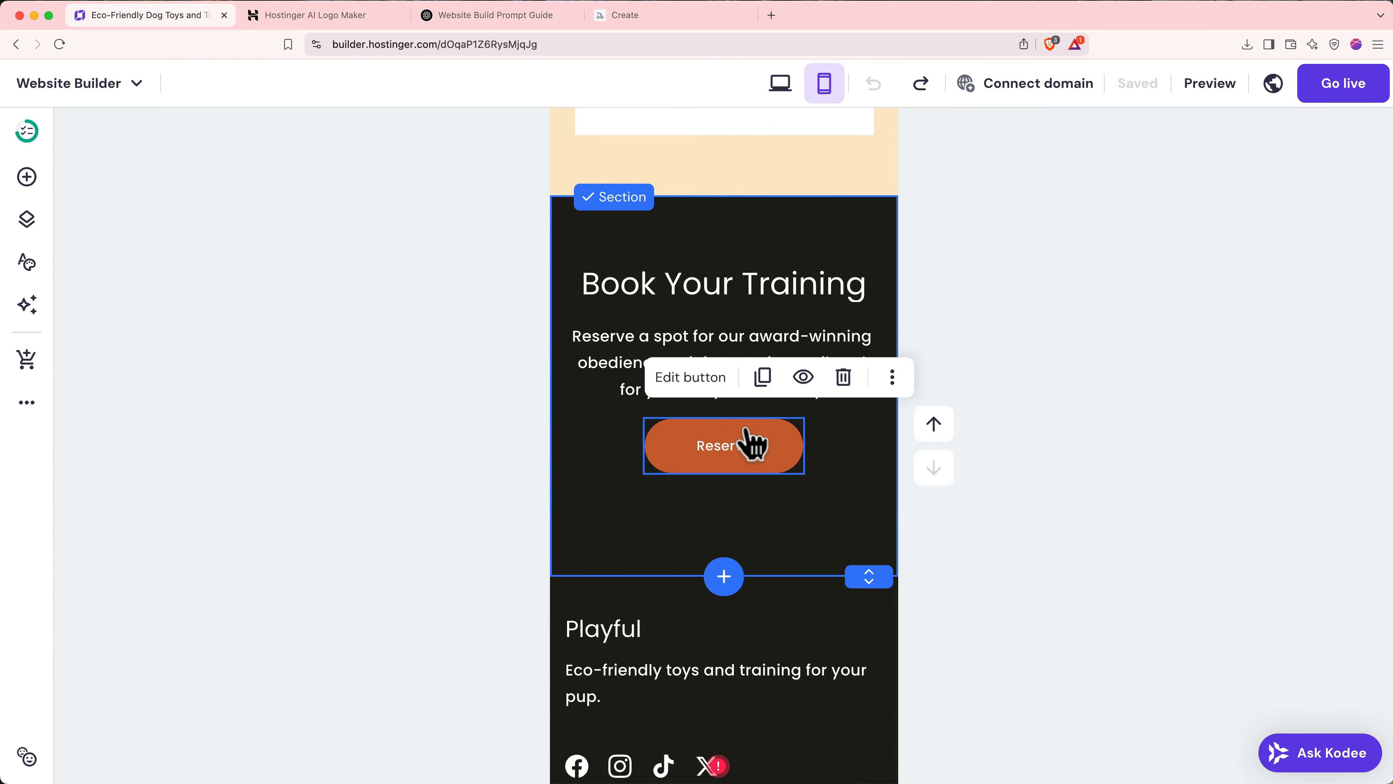
left_click_drag(747, 441, 759, 459)
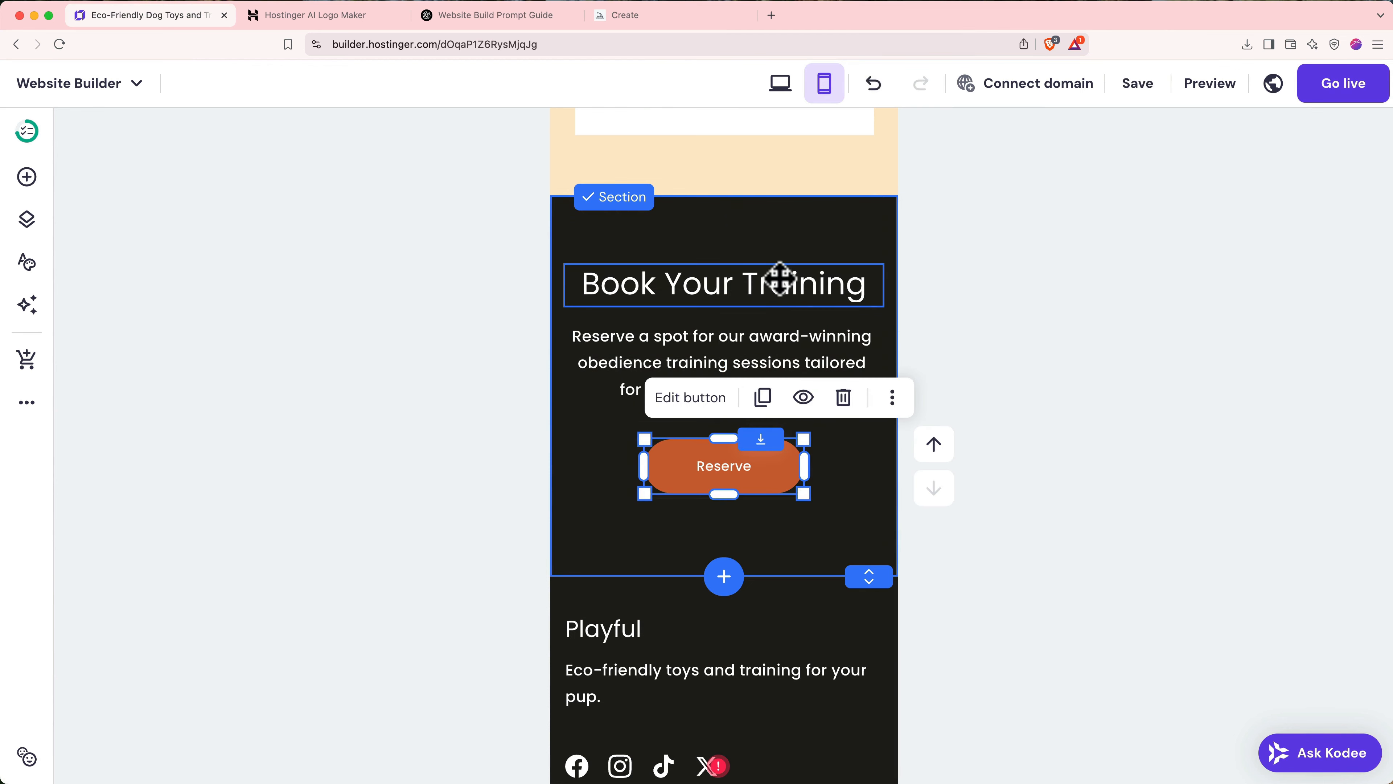
left_click_drag(780, 278, 784, 274)
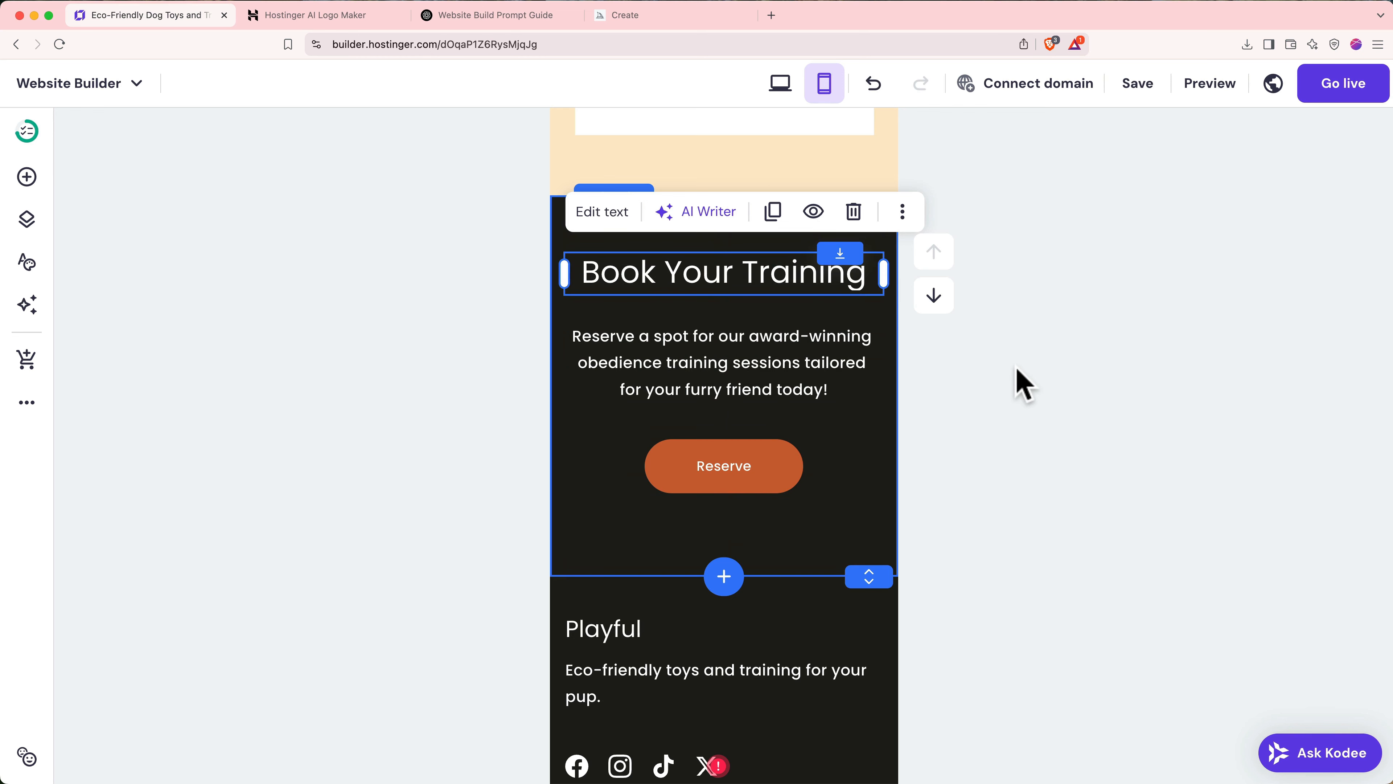
- In desktop view, generate new AI SEO info for the Training page
left_click(781, 85)
scroll(833, 283, "up", 3)
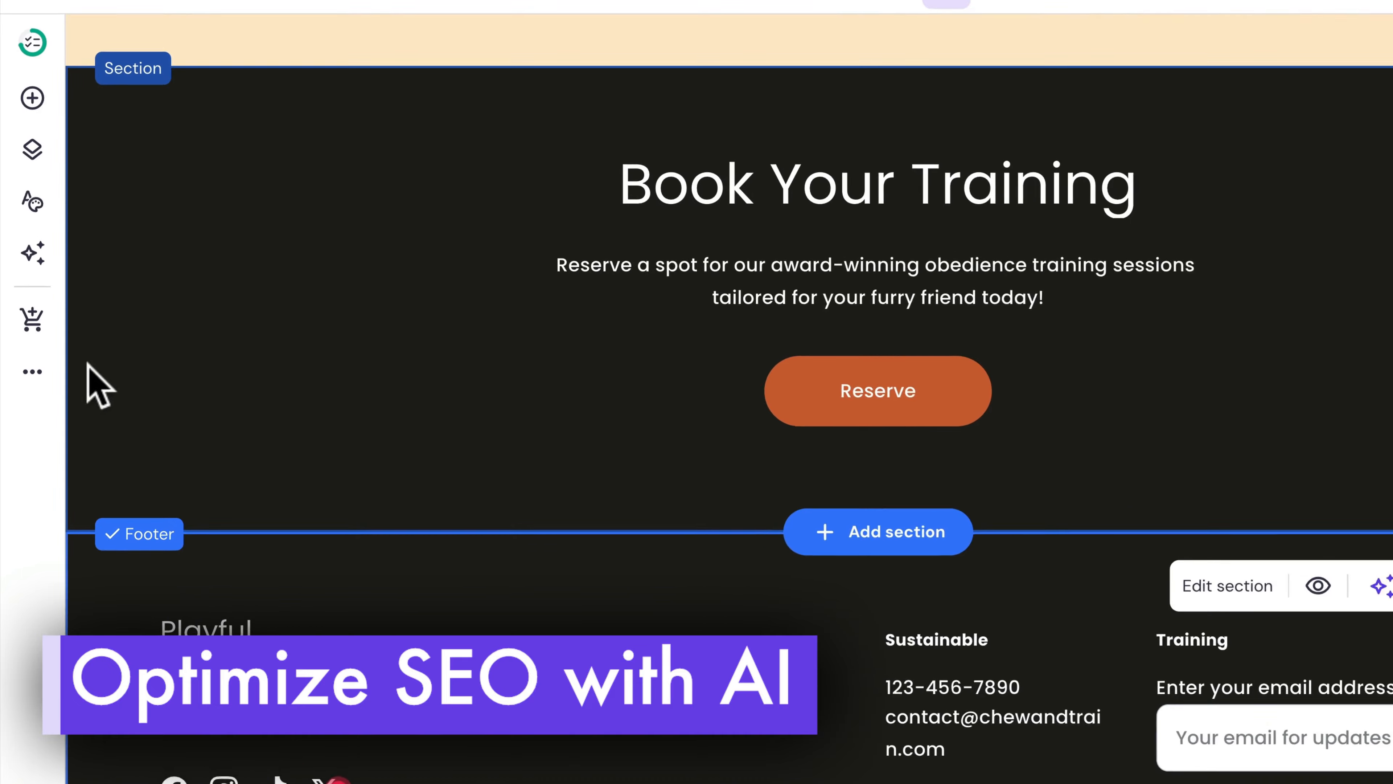
left_click(34, 366)
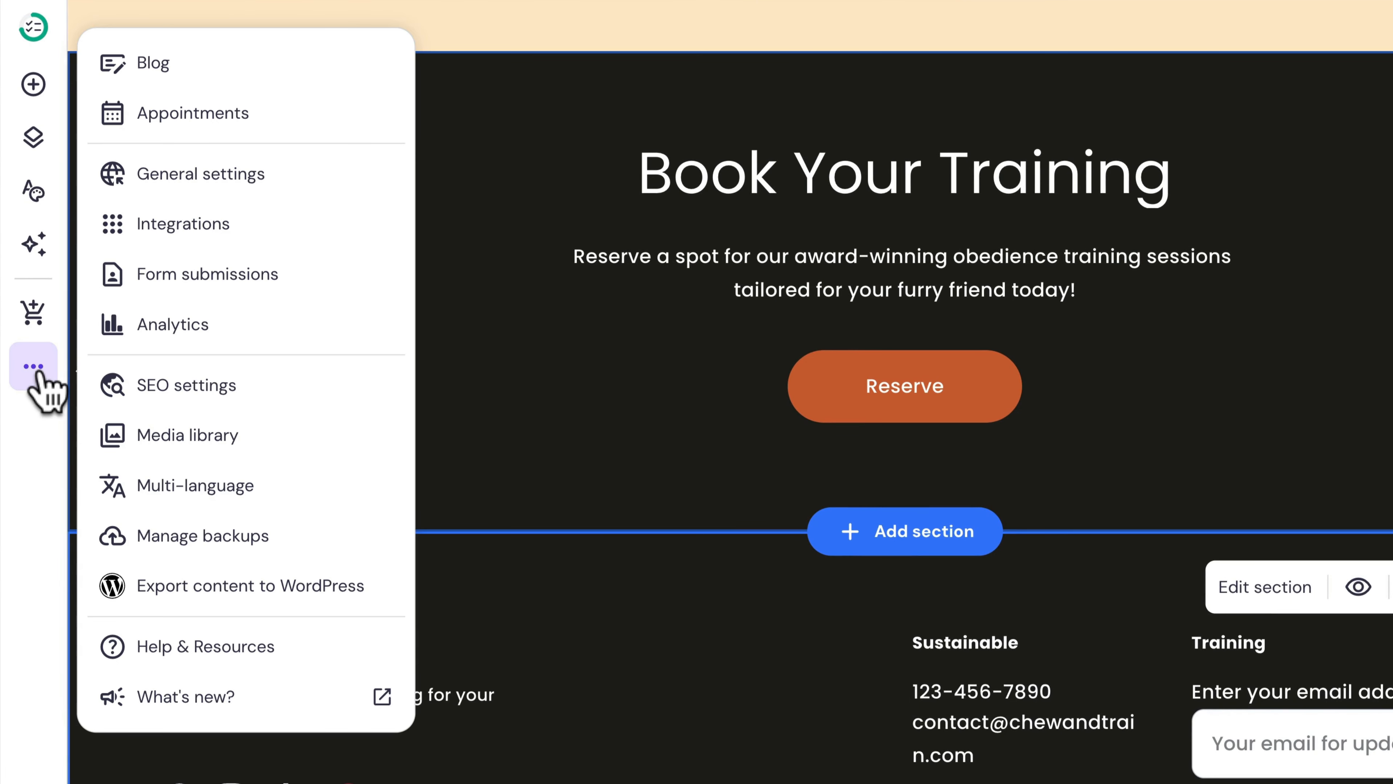
left_click(170, 387)
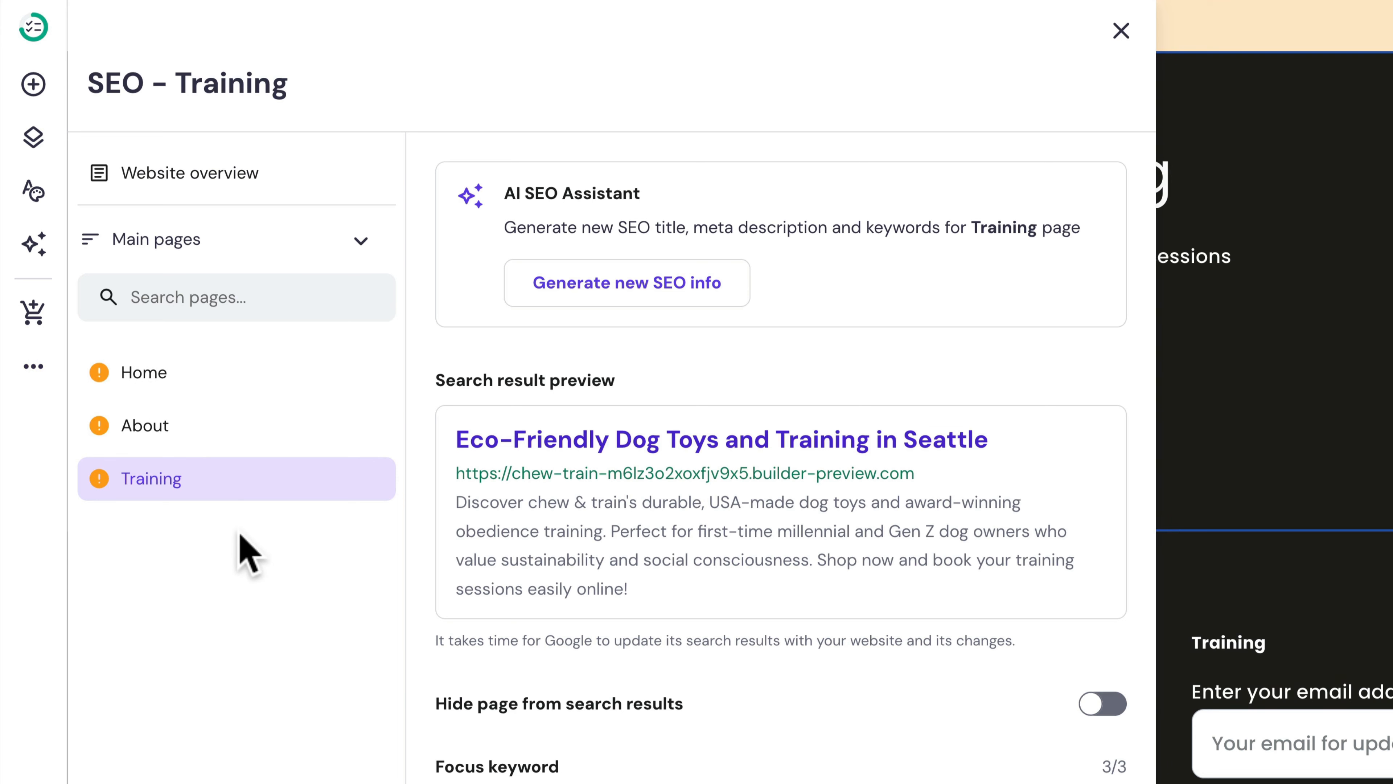
left_click(570, 299)
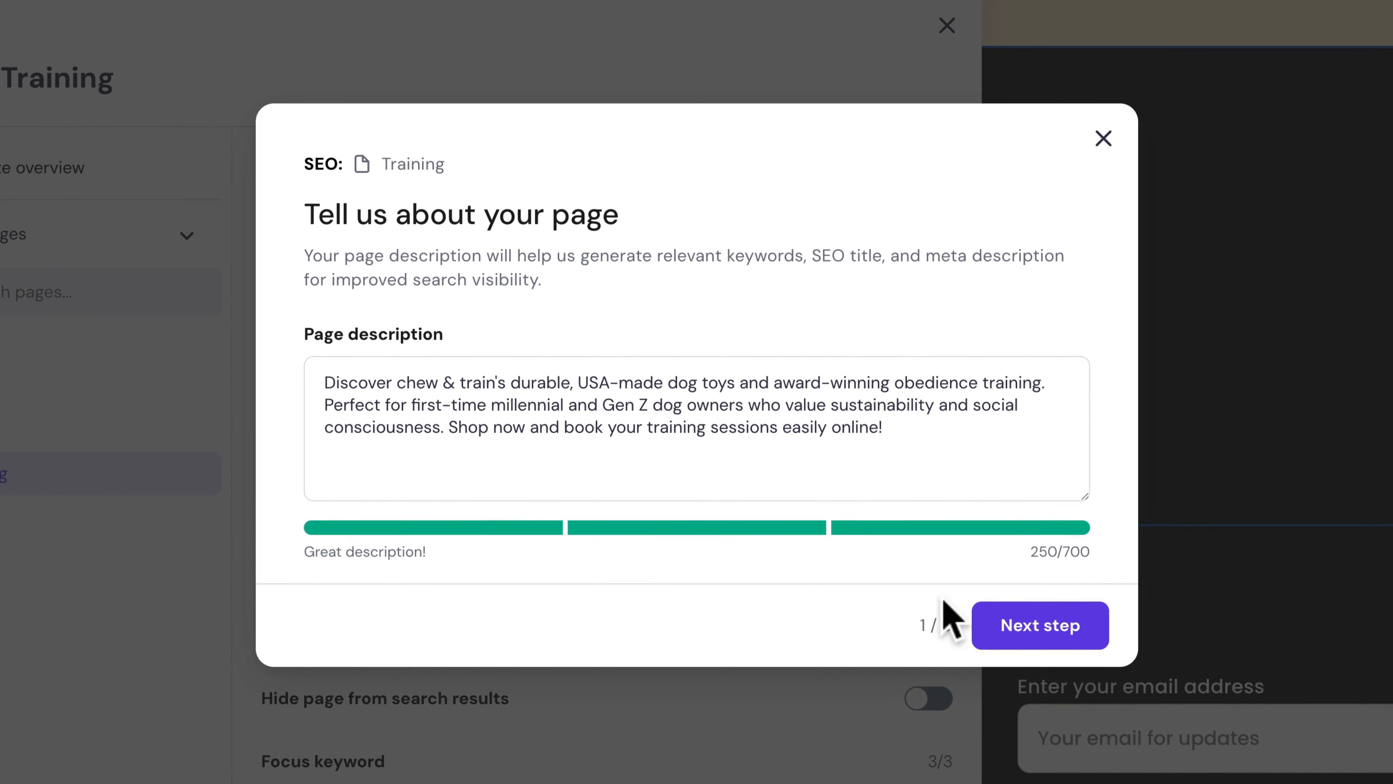
- Pick keywords sustainable dog products and obedience training, dropping usa-made dog toys
left_click(1026, 639)
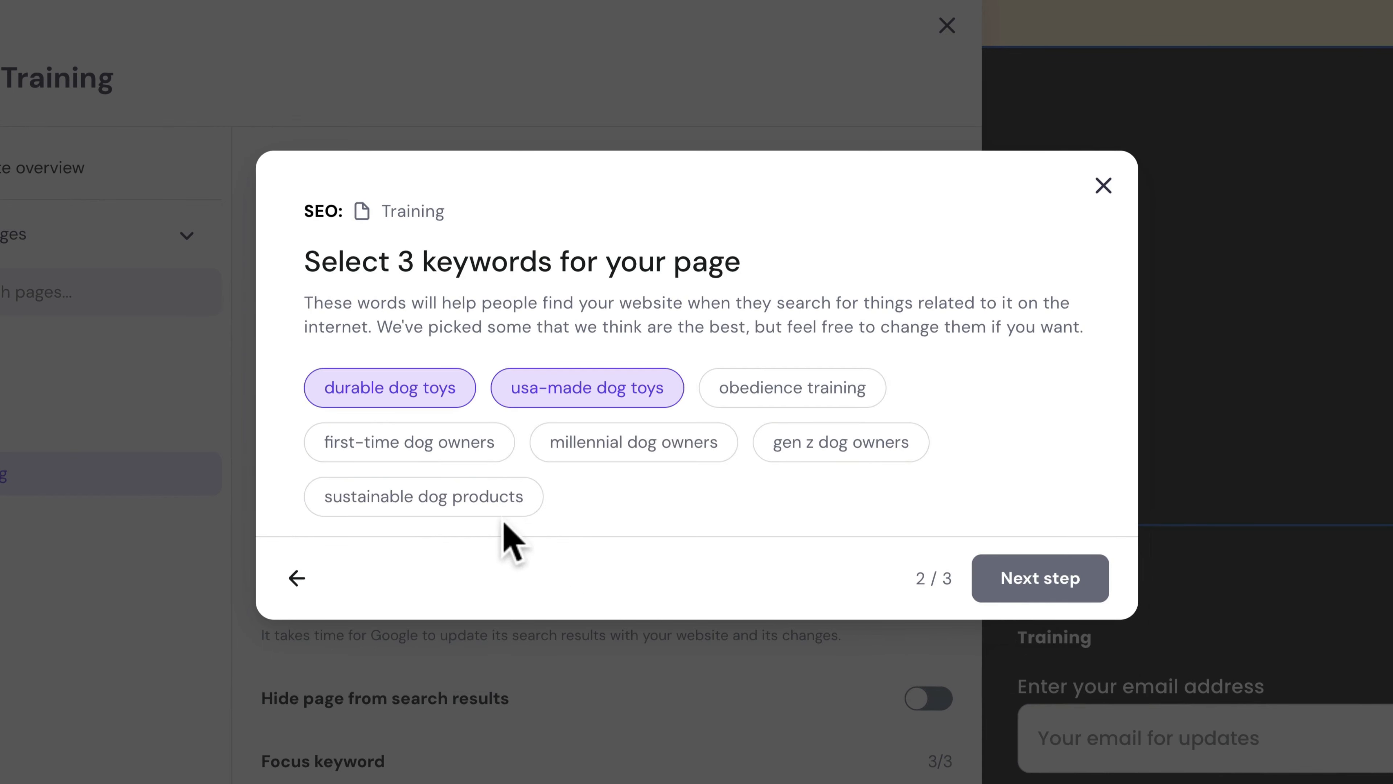
left_click(487, 512)
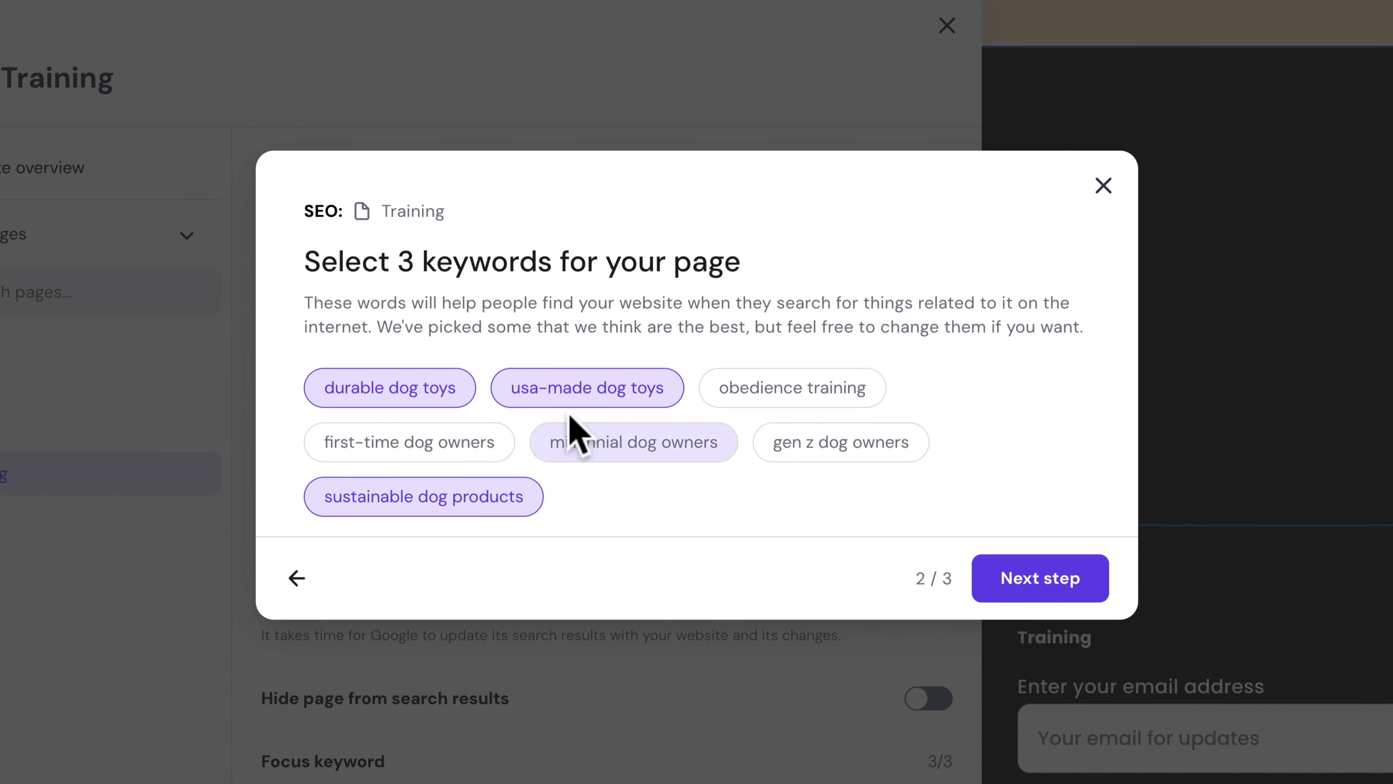
left_click(584, 406)
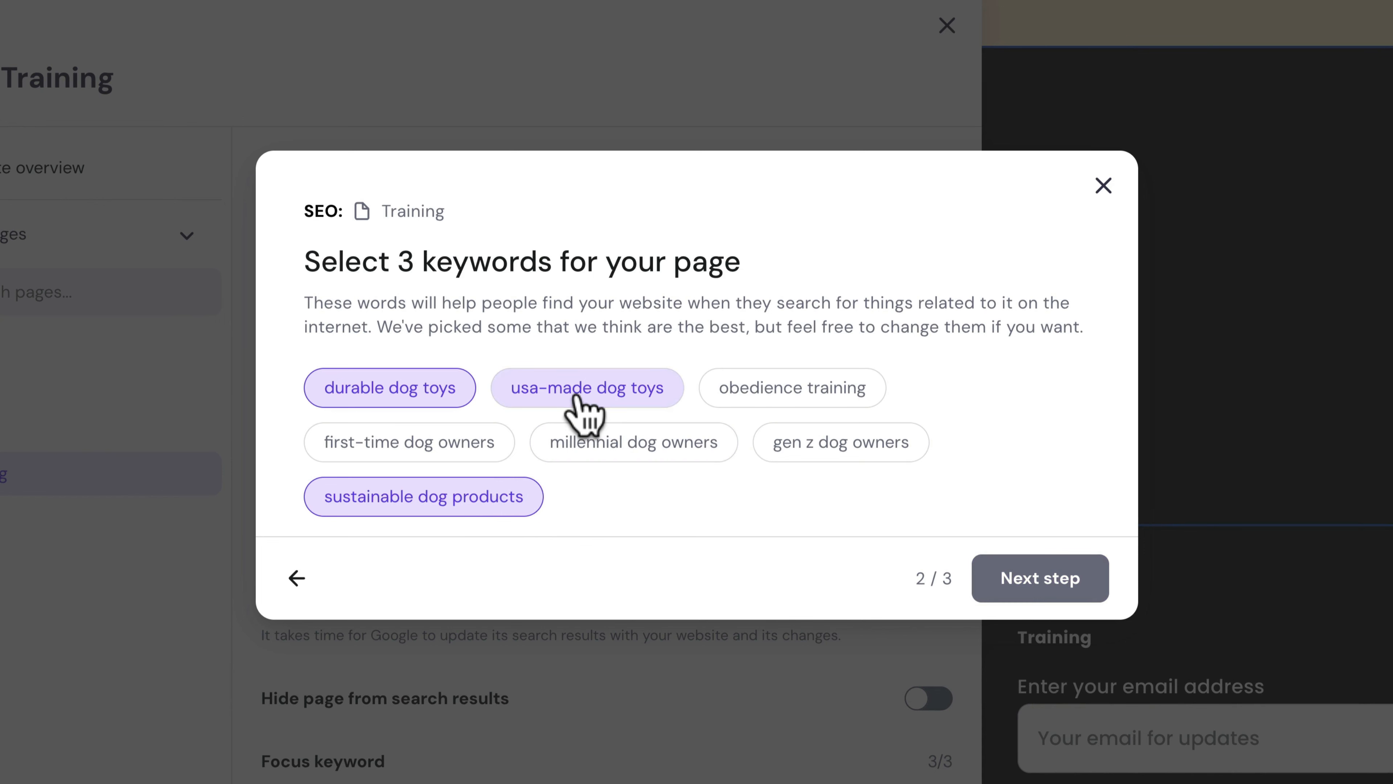
left_click(745, 408)
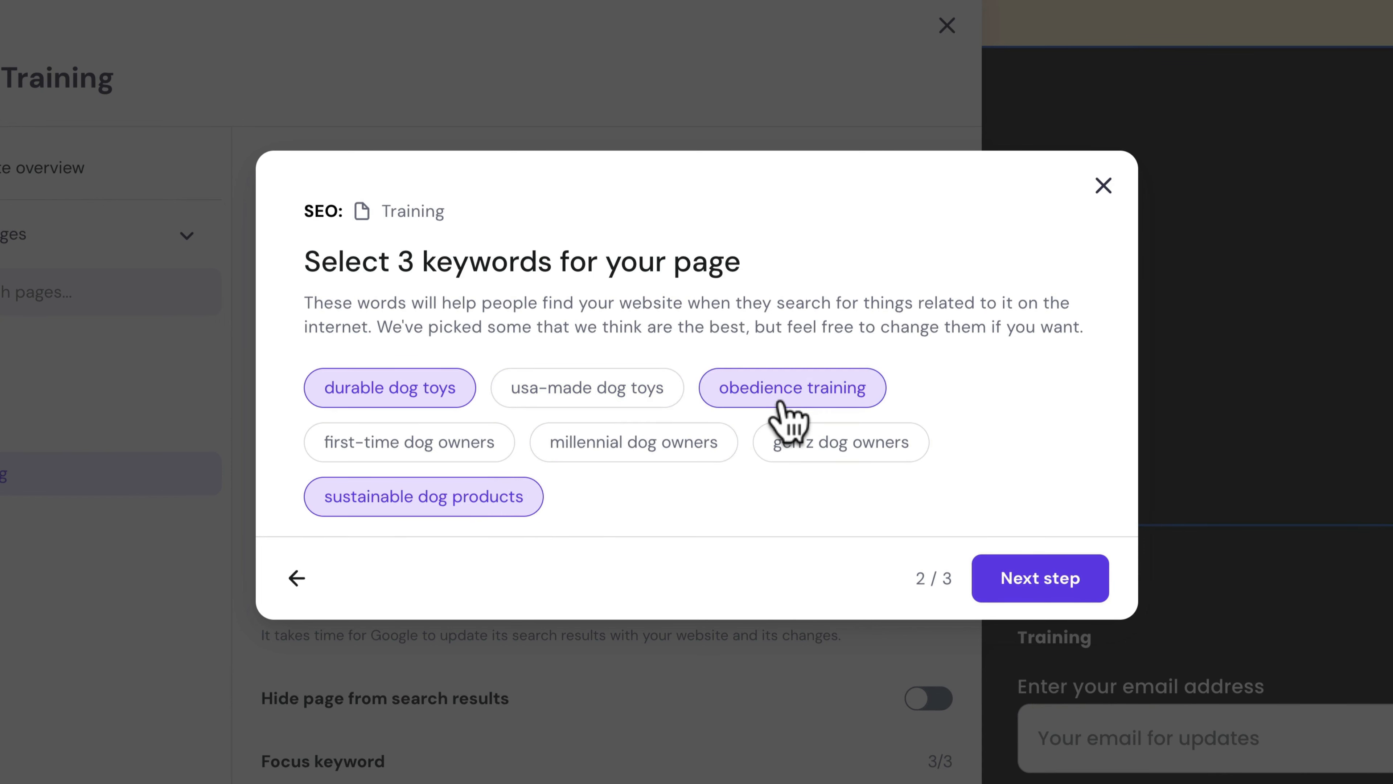
left_click(1016, 588)
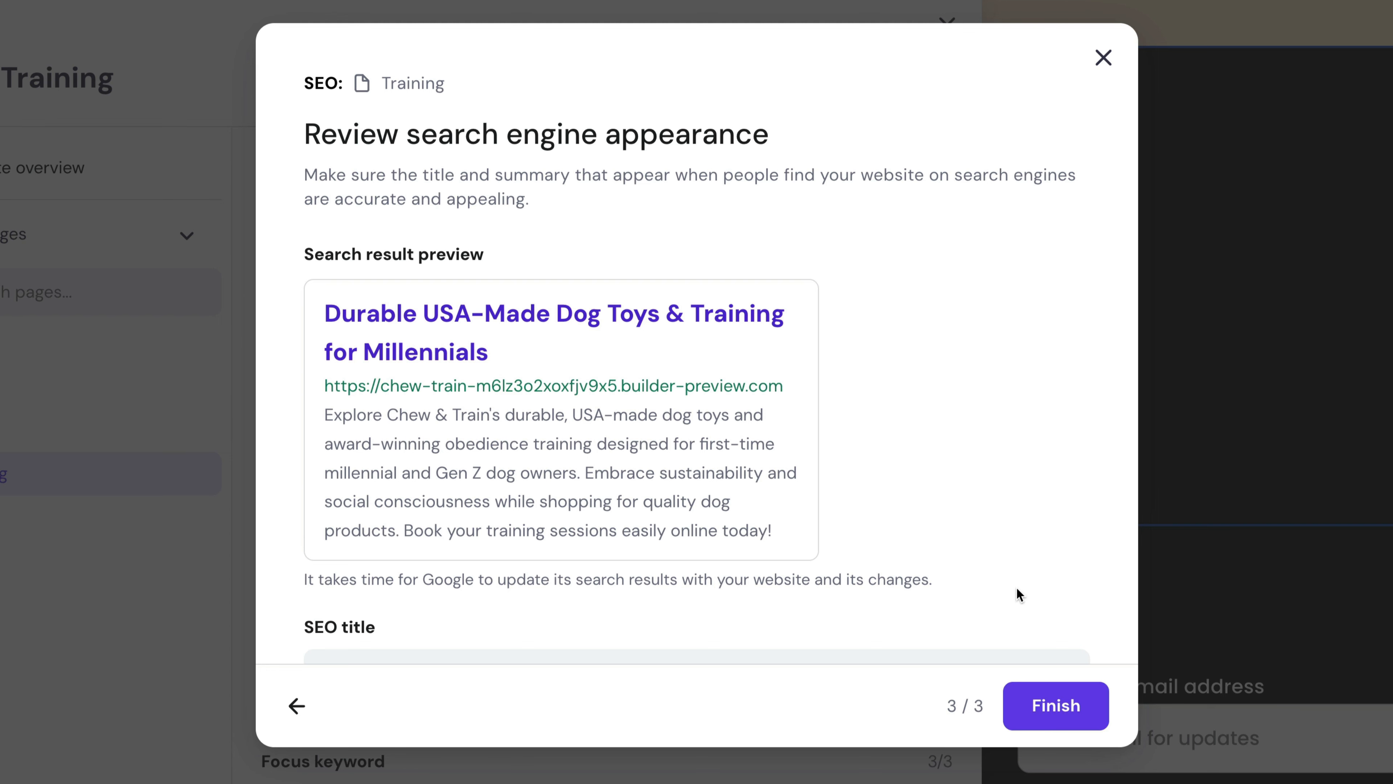
- Change the SEO title to 'Durable USA-Made, Eco-Friendly Dog Toys & Training' and finish
scroll(1016, 587, "down", 3)
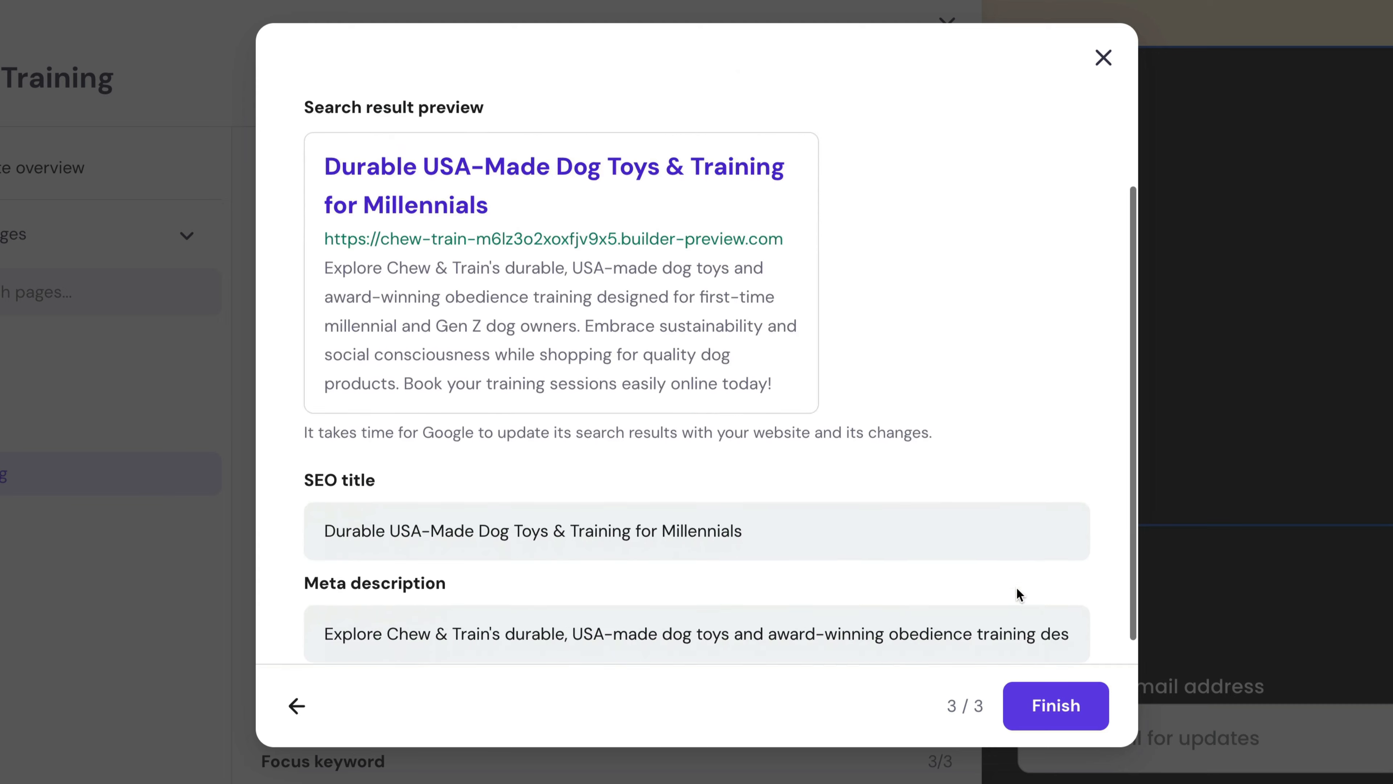
left_click(724, 511)
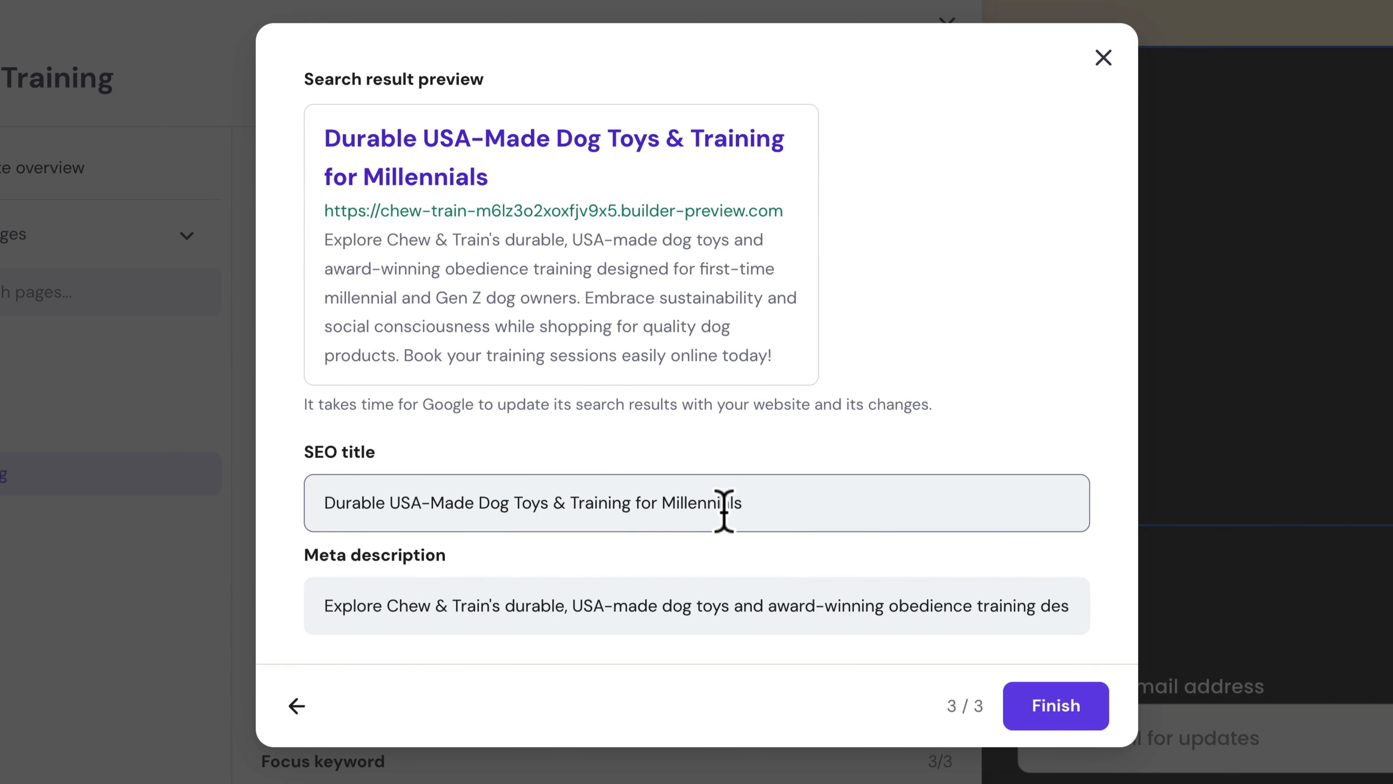
left_click_drag(635, 502, 784, 508)
key("BackSpace")
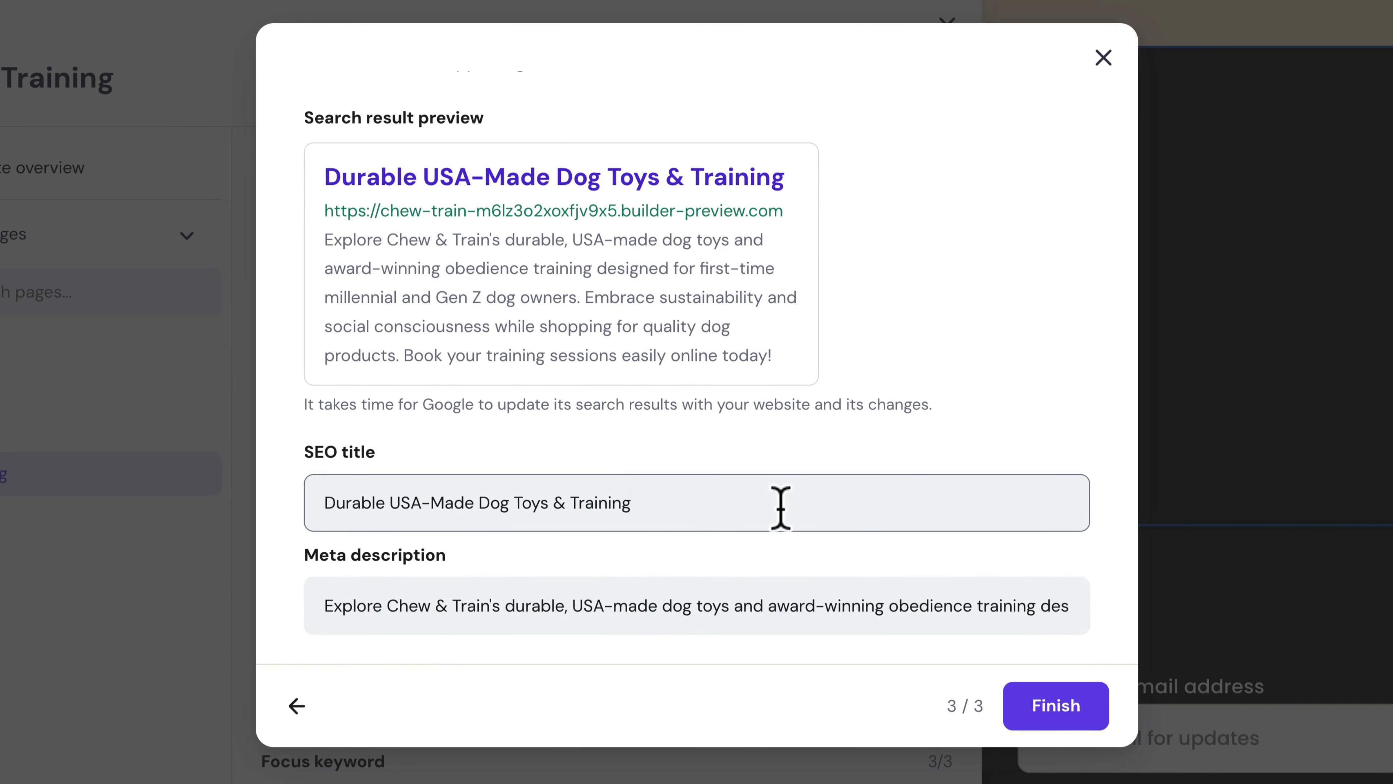
left_click(476, 504)
type(", Eco-Frie")
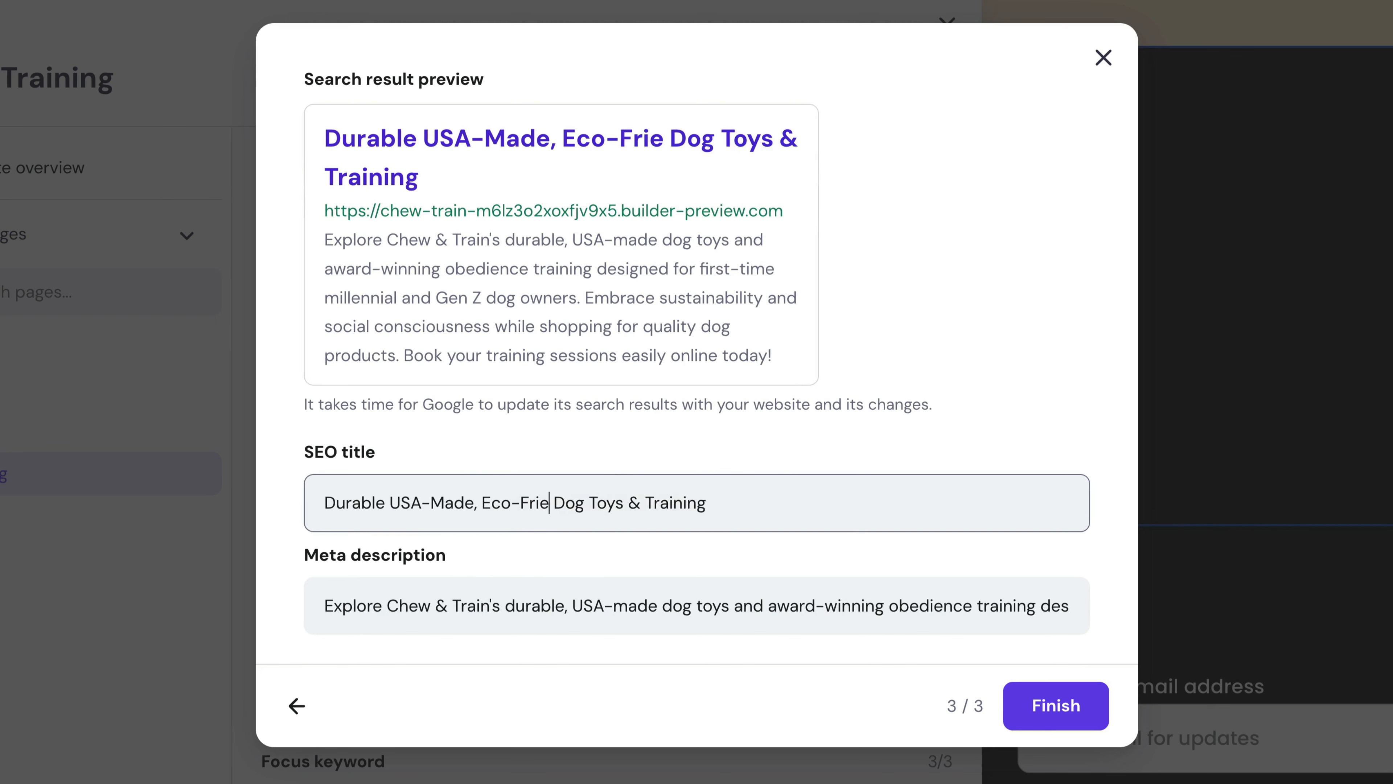
type("ndly")
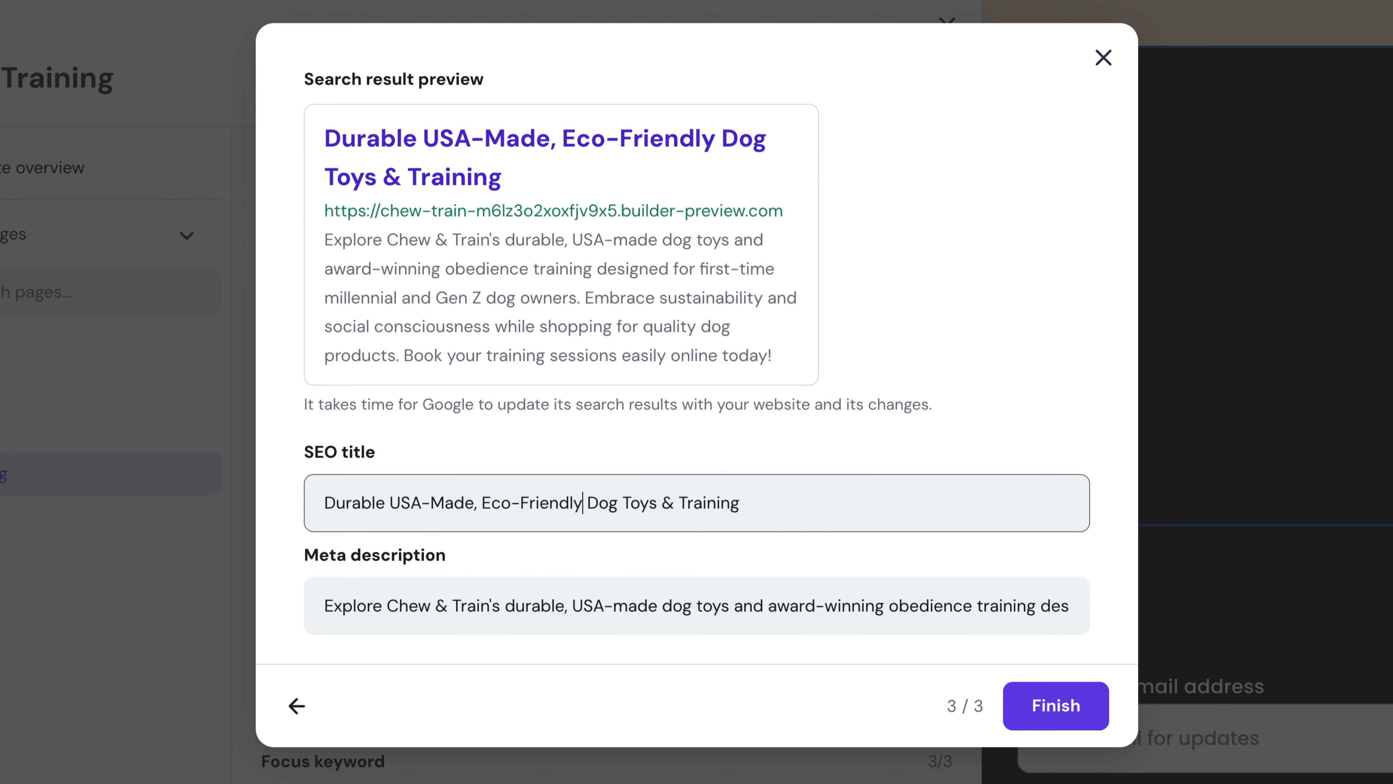
left_click(1059, 714)
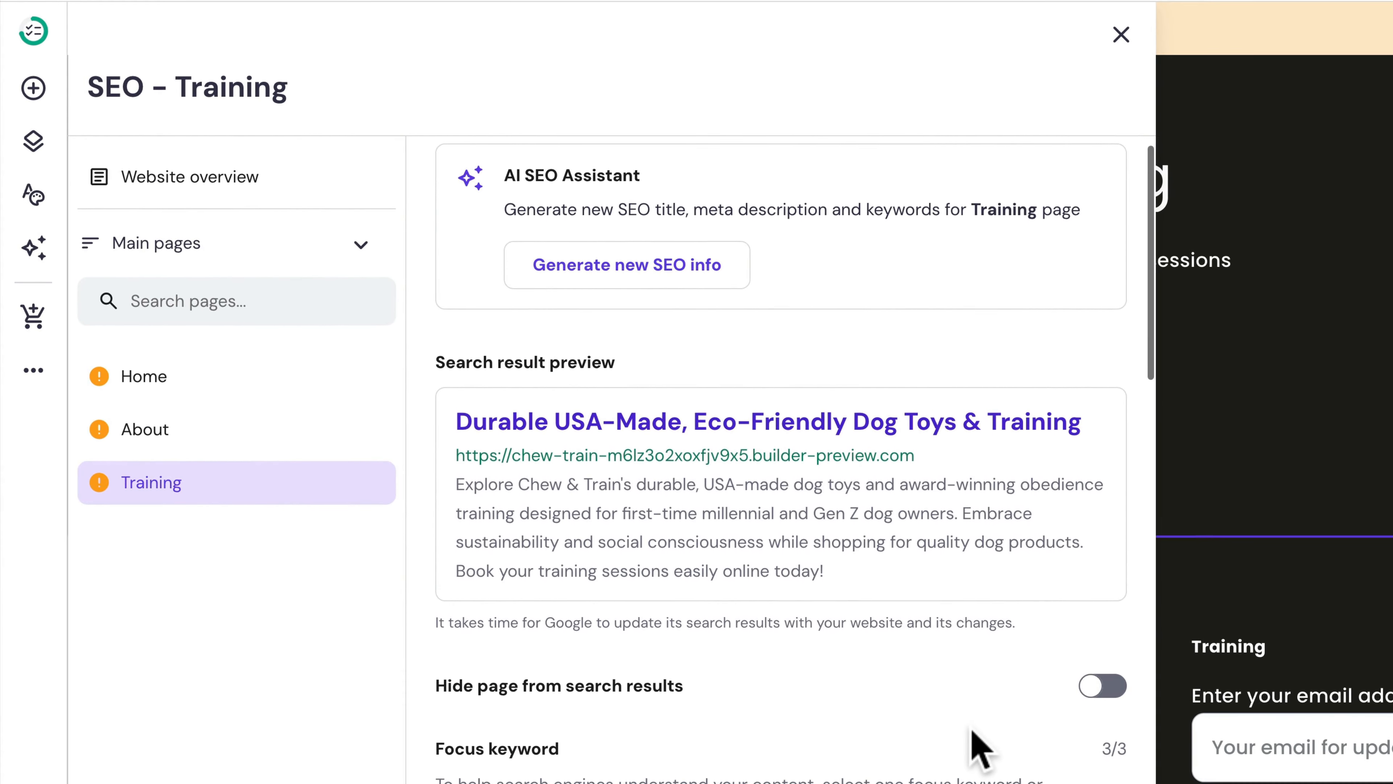
- Set obedience training as the Training page's focus keyword
scroll(551, 598, "down", 5)
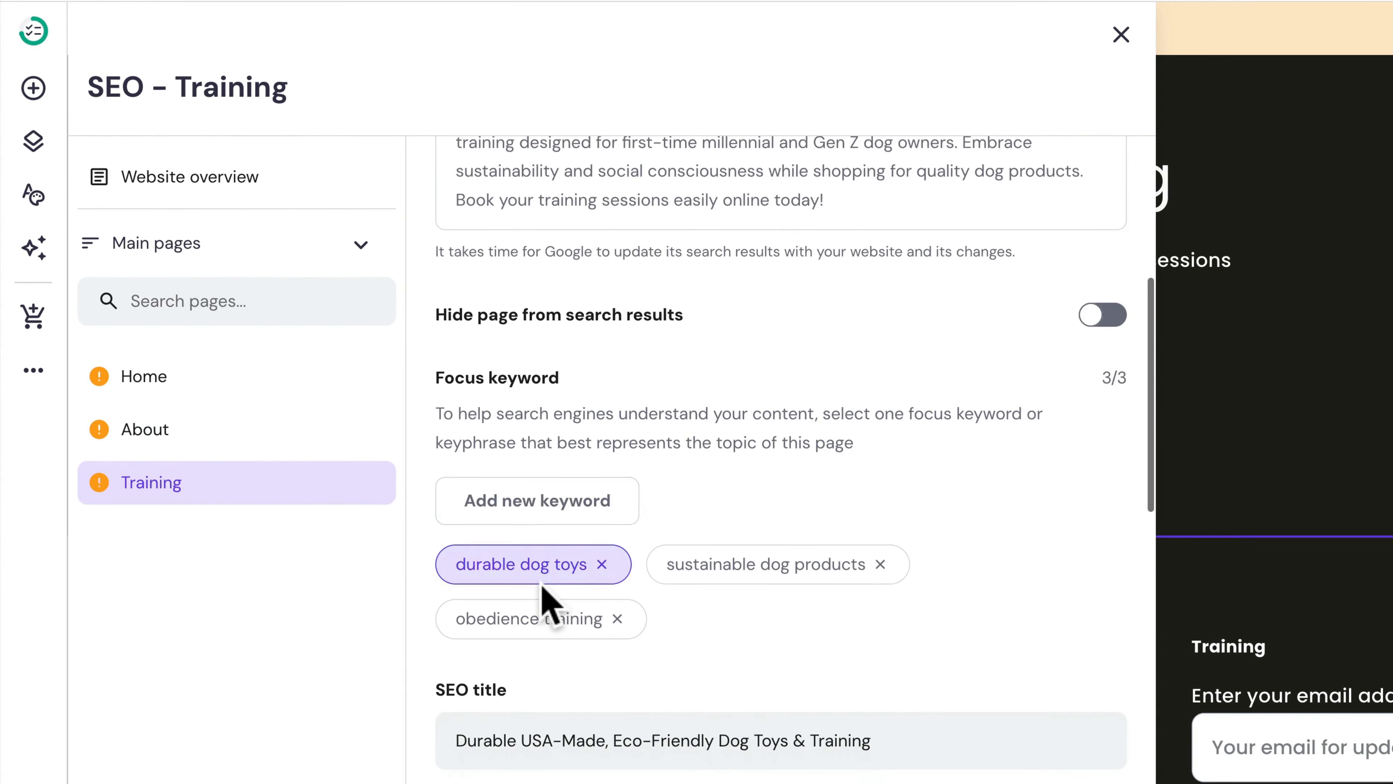
scroll(543, 587, "down", 6)
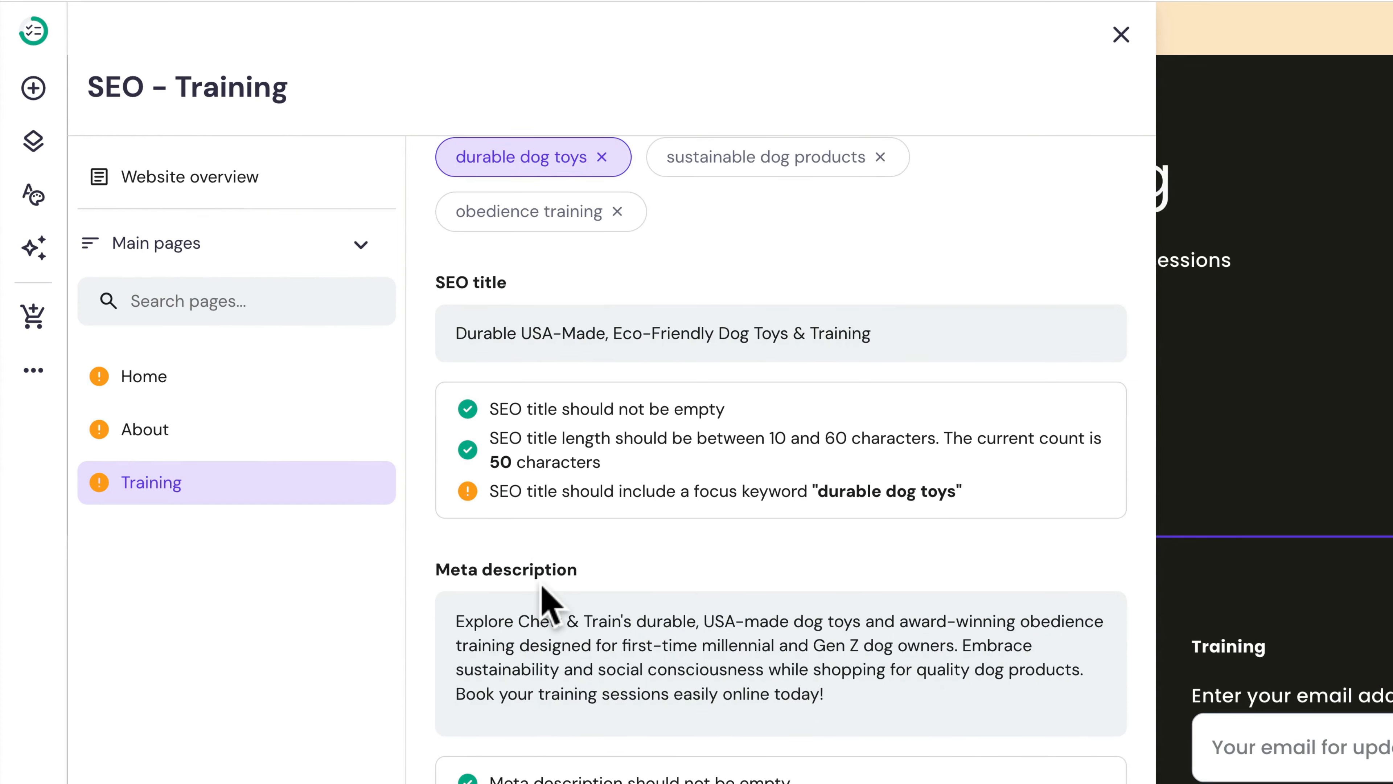
scroll(713, 569, "down", 1)
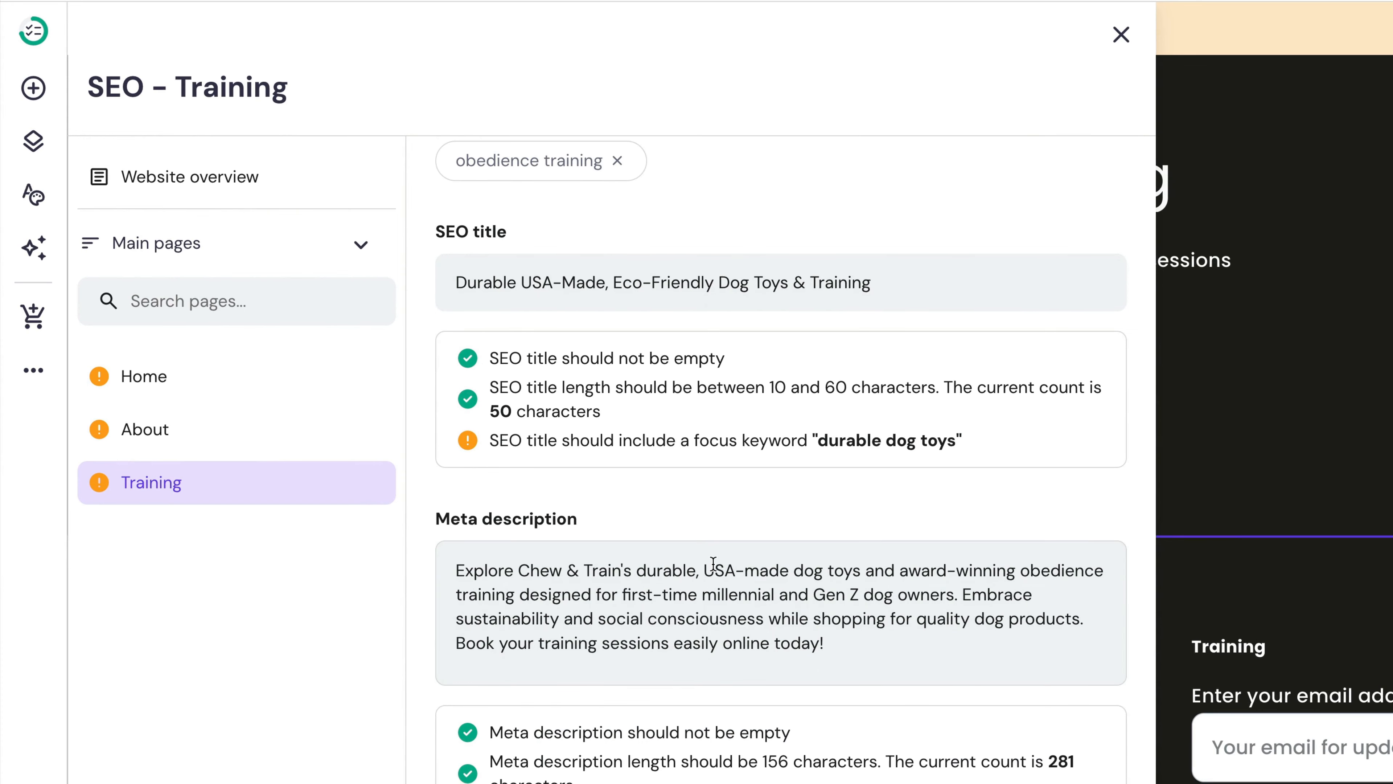
scroll(713, 563, "up", 7)
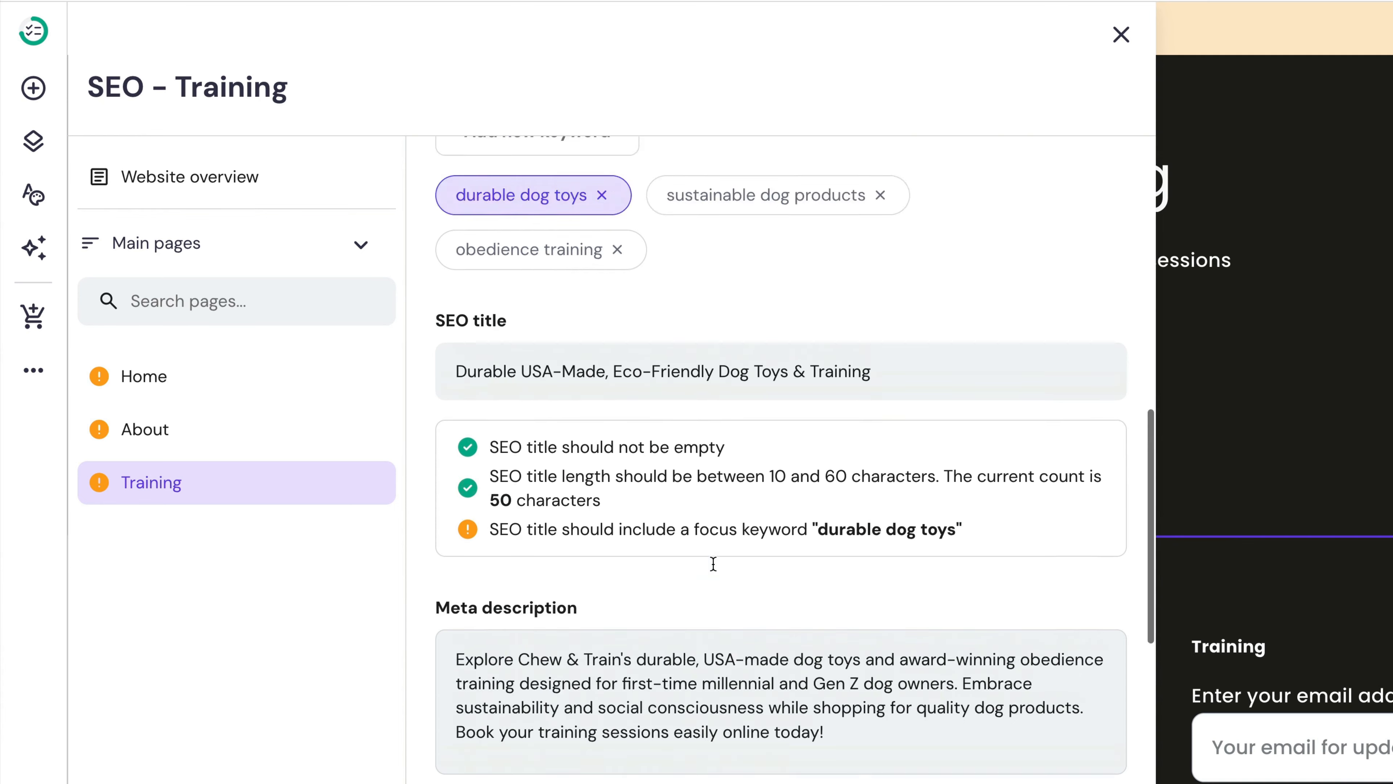
scroll(713, 563, "down", 1)
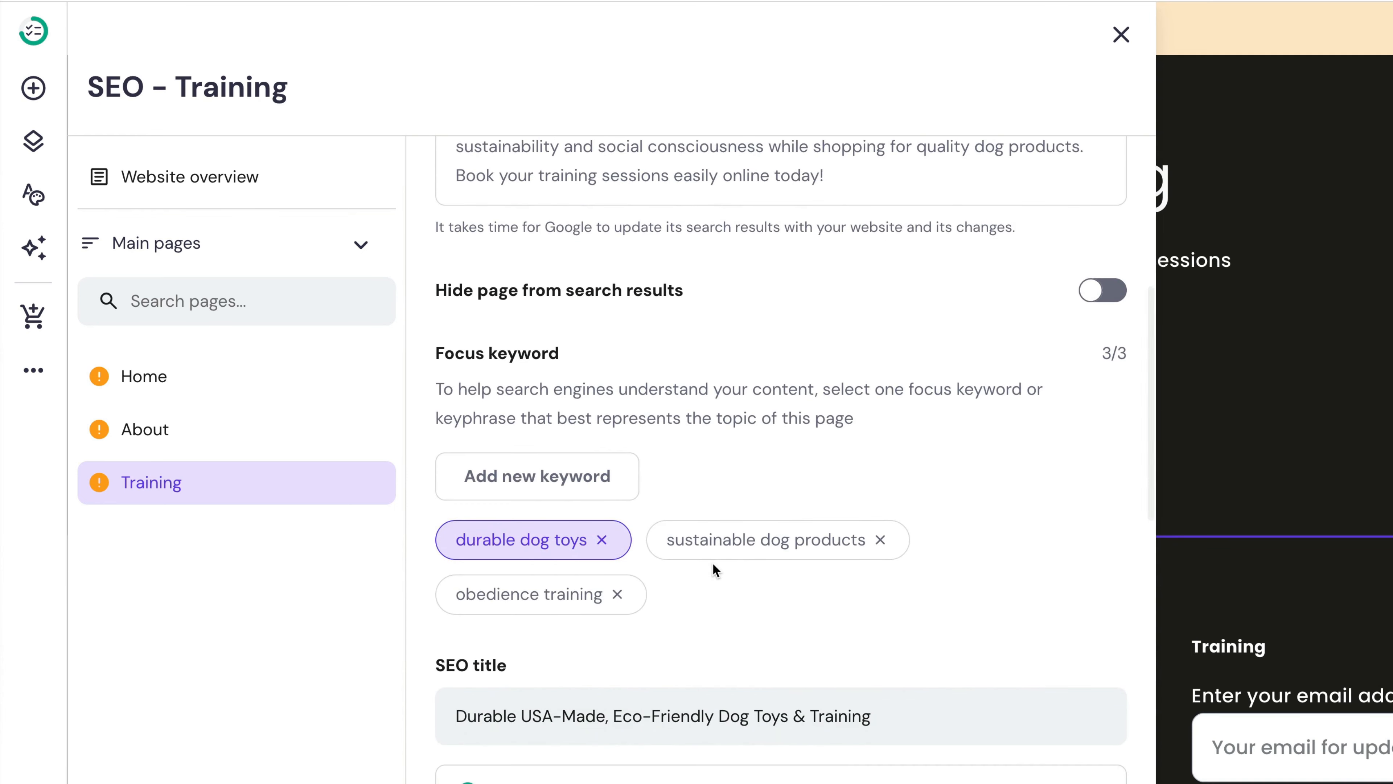
left_click(509, 594)
- Screenshot the SEO title and description checks area
scroll(730, 686, "down", 5)
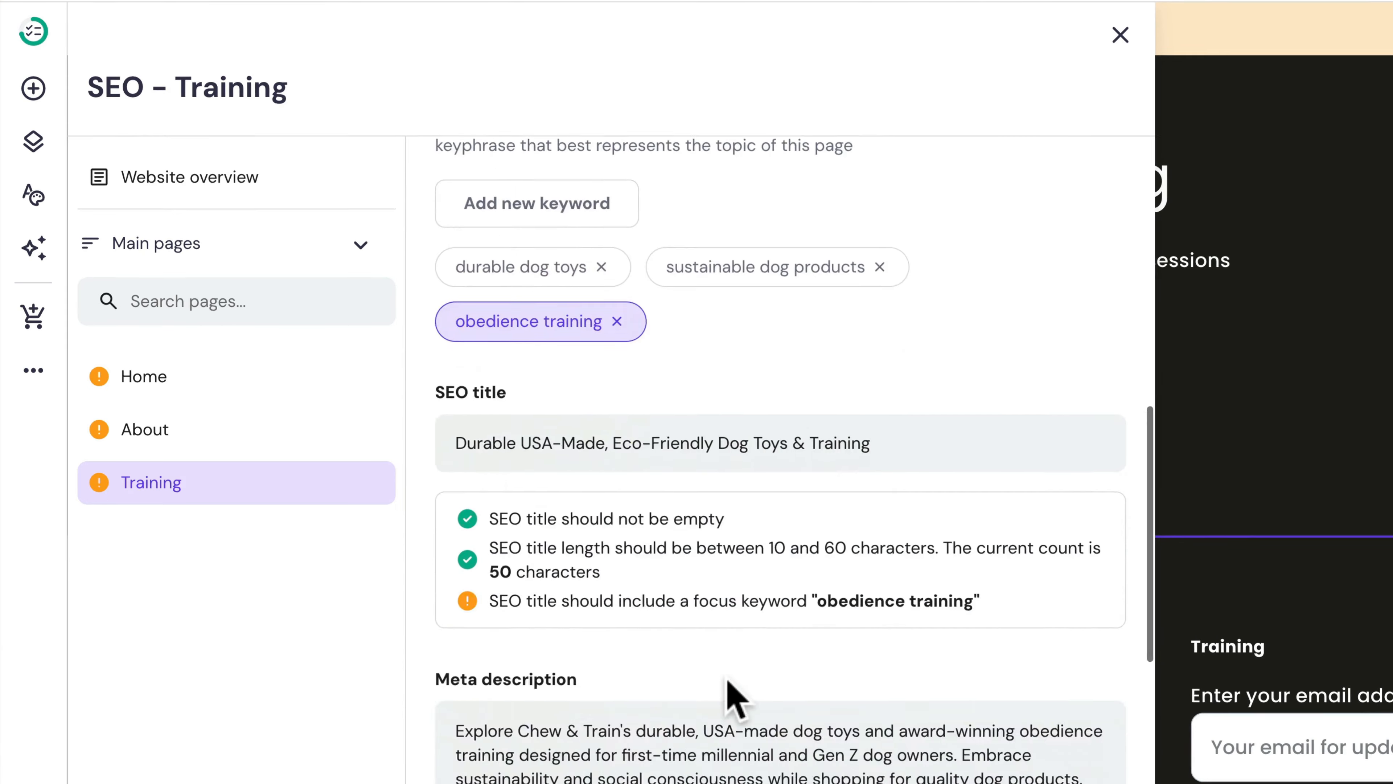
key("super+shift+4")
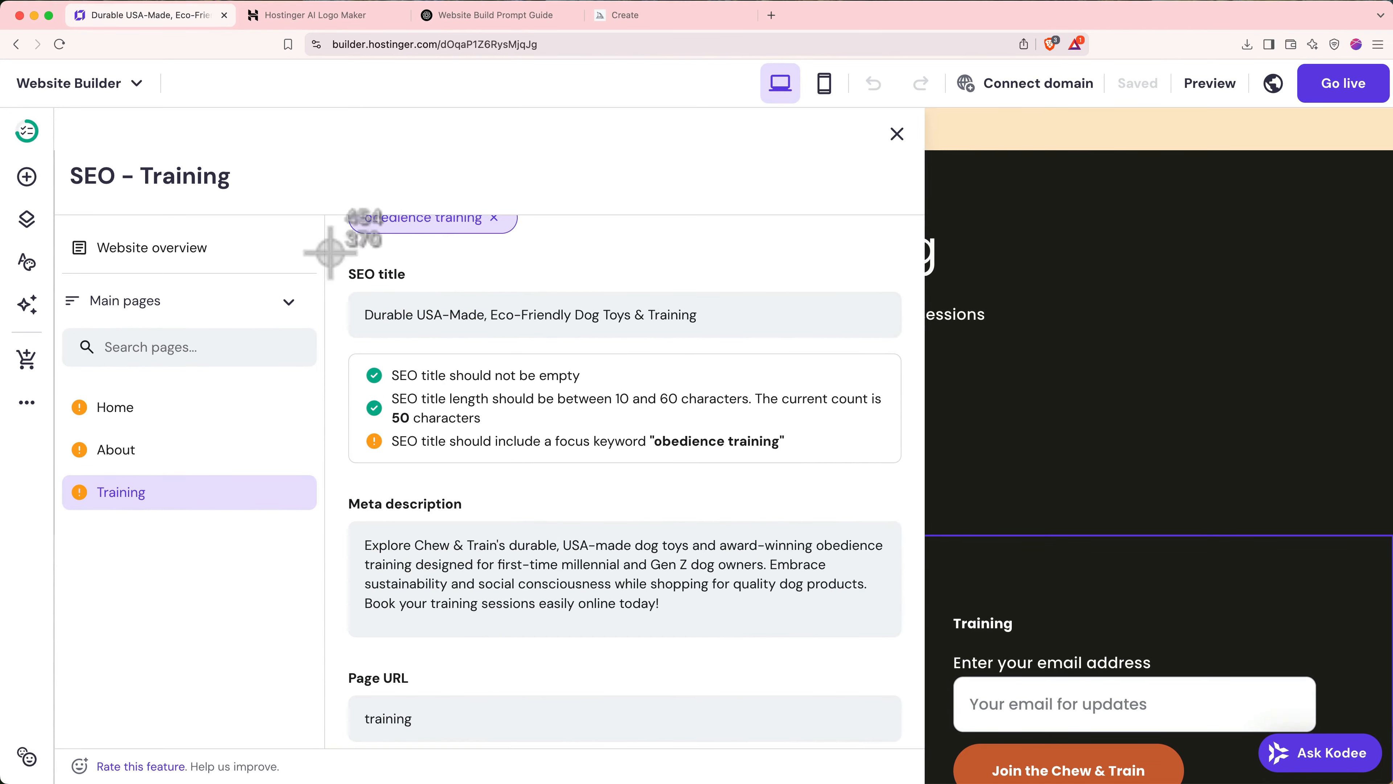
left_click_drag(329, 252, 933, 750)
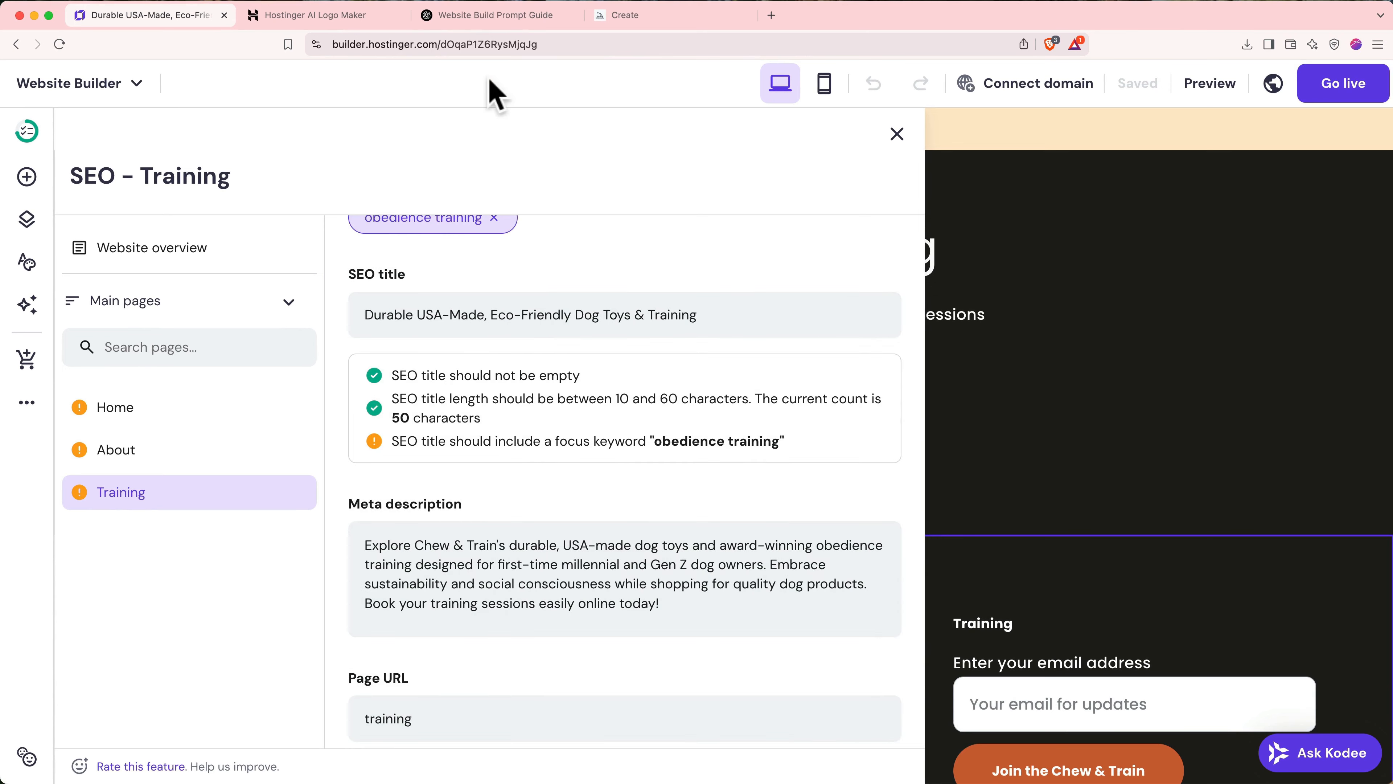
- Send ChatGPT the SEO checks screenshot, asking for a new Training page SEO title
left_click(489, 17)
left_click(355, 723)
left_click(399, 672)
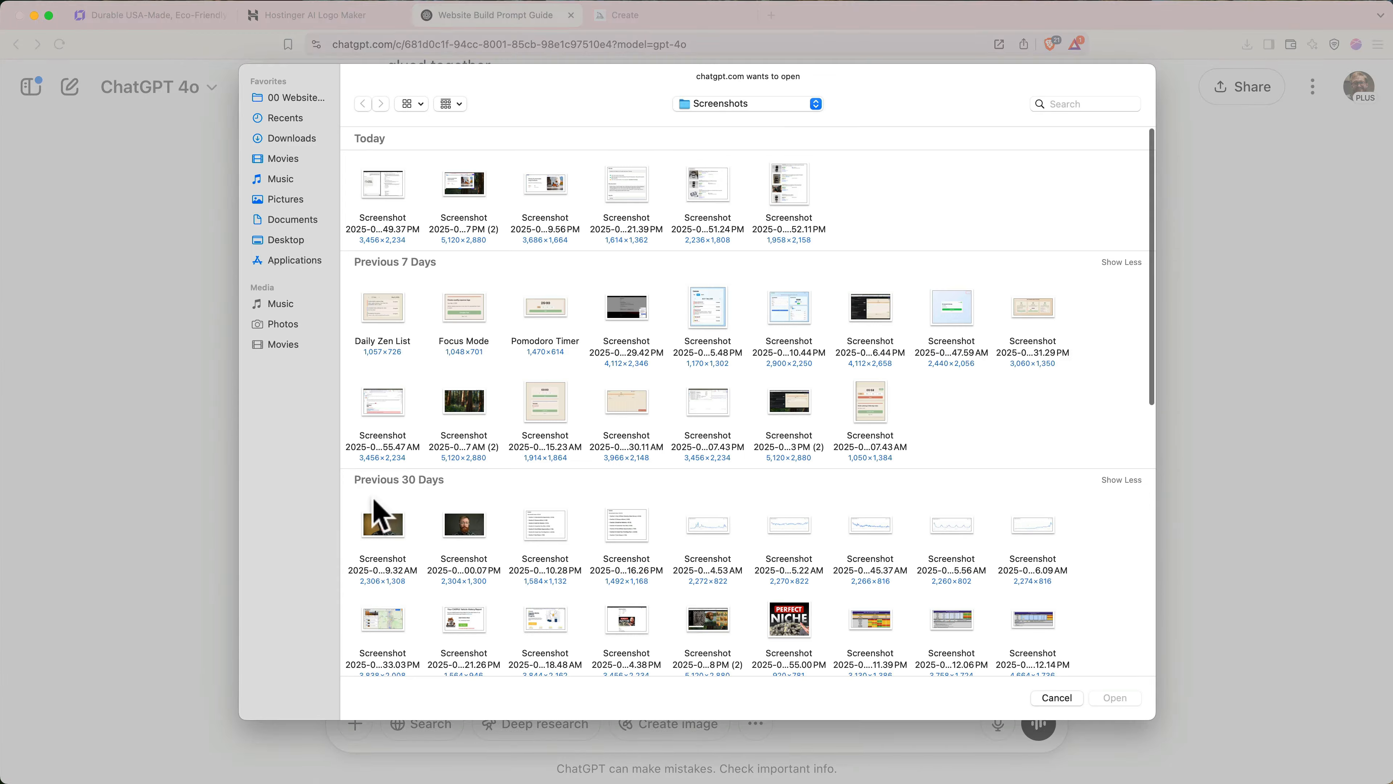
double_click(676, 215)
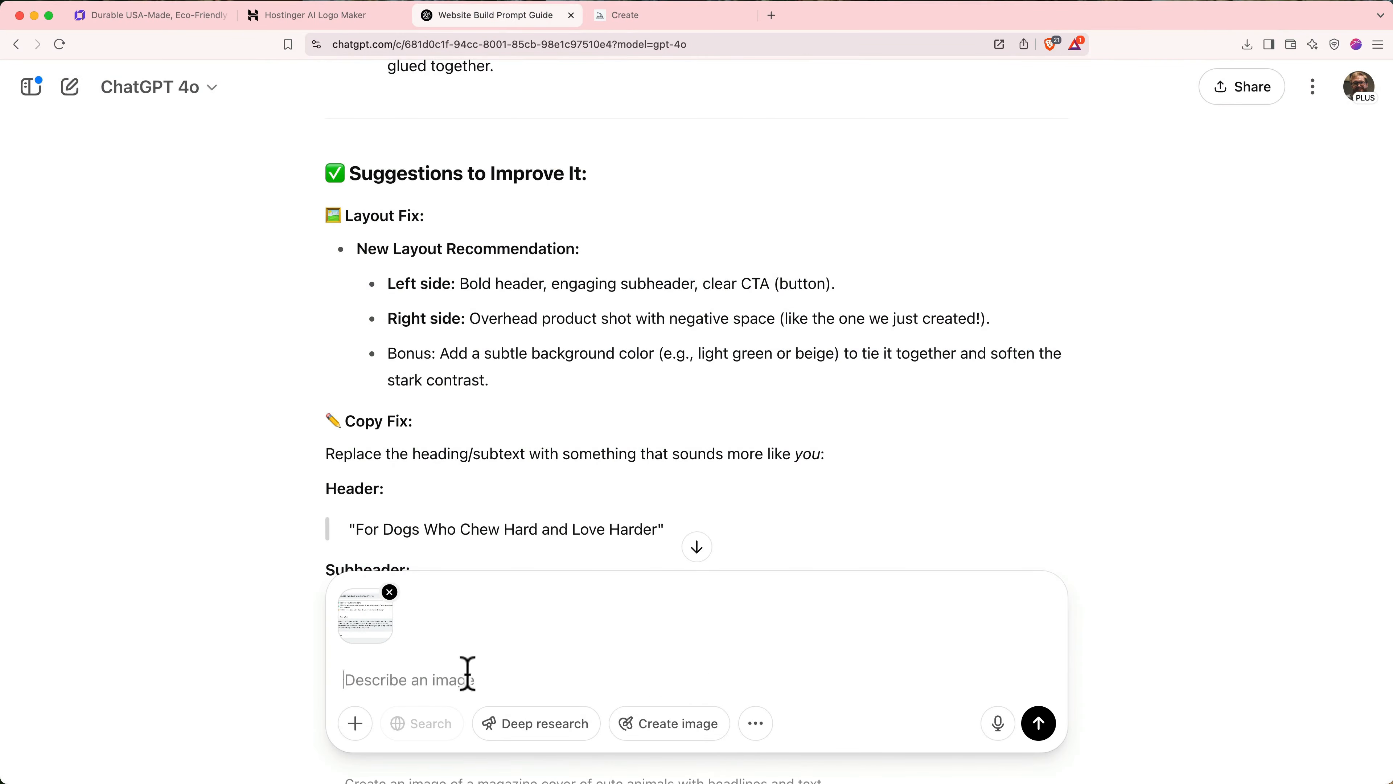
type("I'm working on the SEO for the training page of my chew & train website. Can you help me write a new SEO title that meets all of the requirements in the attached image?")
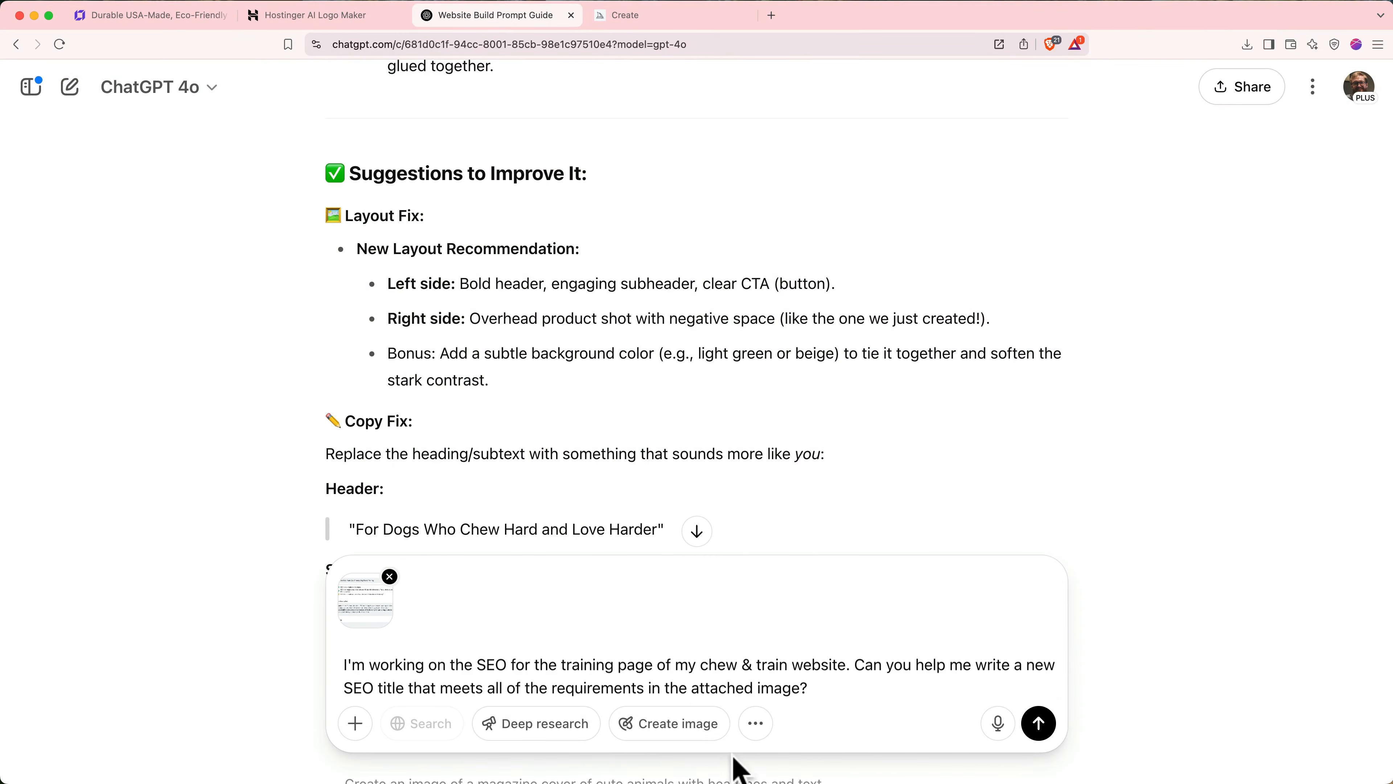
left_click(1039, 723)
- Paste option 5, 'Dog Obedience Training in Seattle | Chew & Train', as the SEO title
scroll(436, 482, "down", 5)
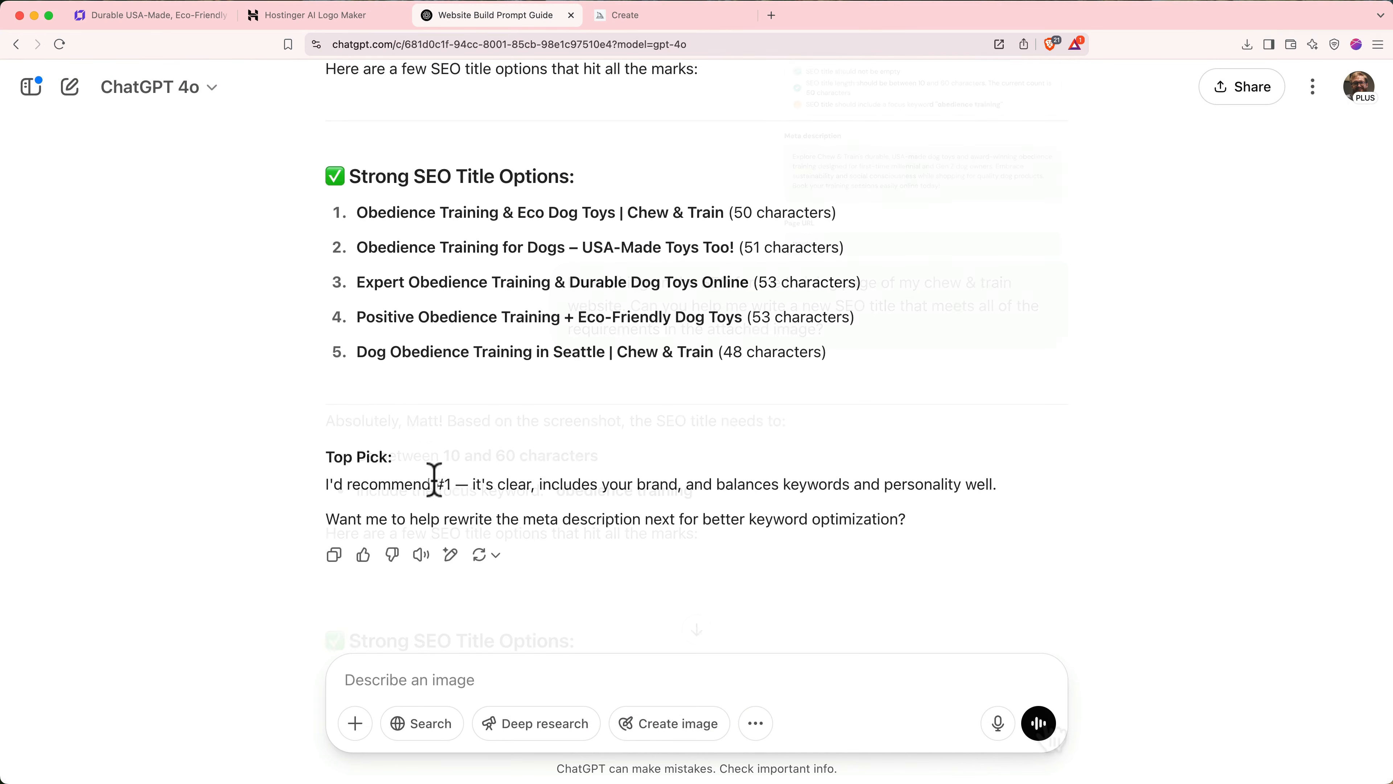
left_click_drag(357, 352, 709, 364)
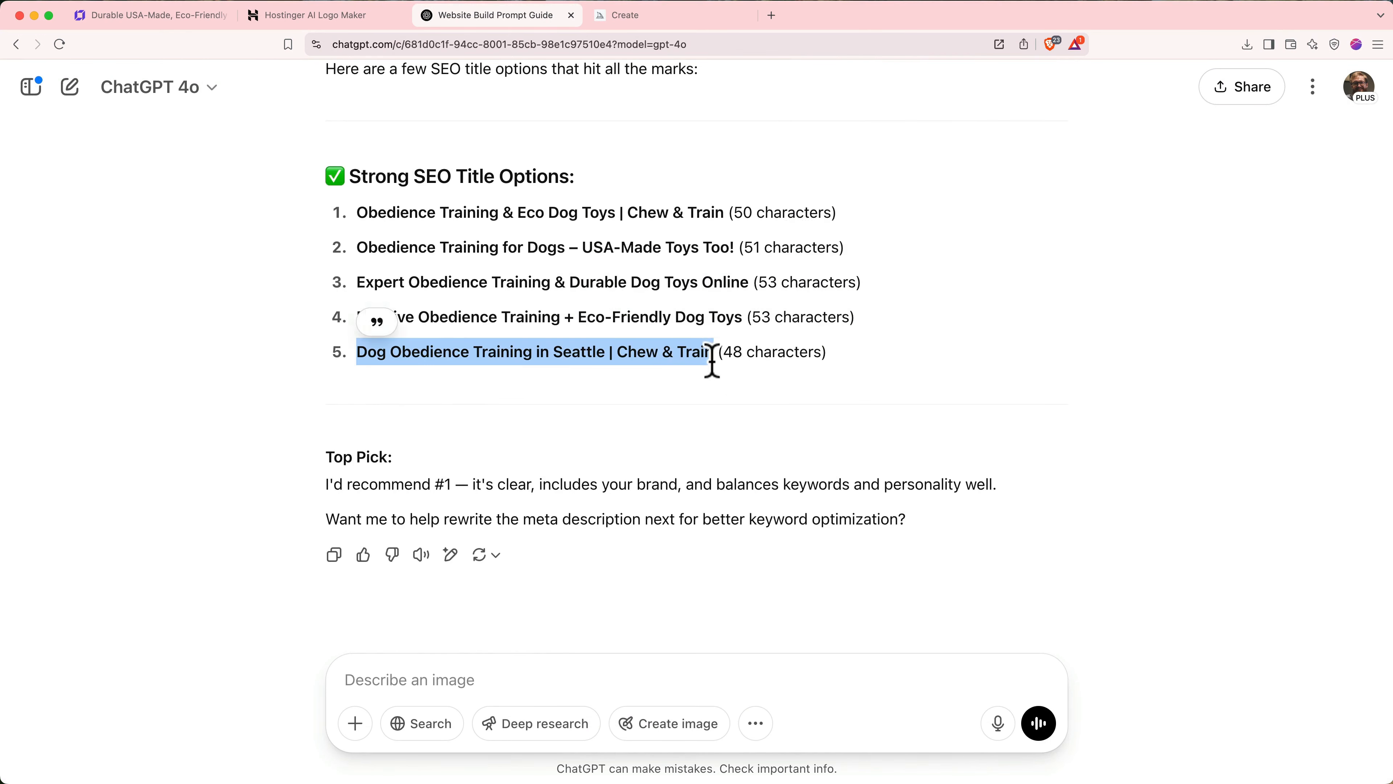
key("super+c")
key("super+1")
left_click(585, 315)
key("super+a")
key("super+v")
- Change the Training page URL slug to obedience-training
left_click(578, 492)
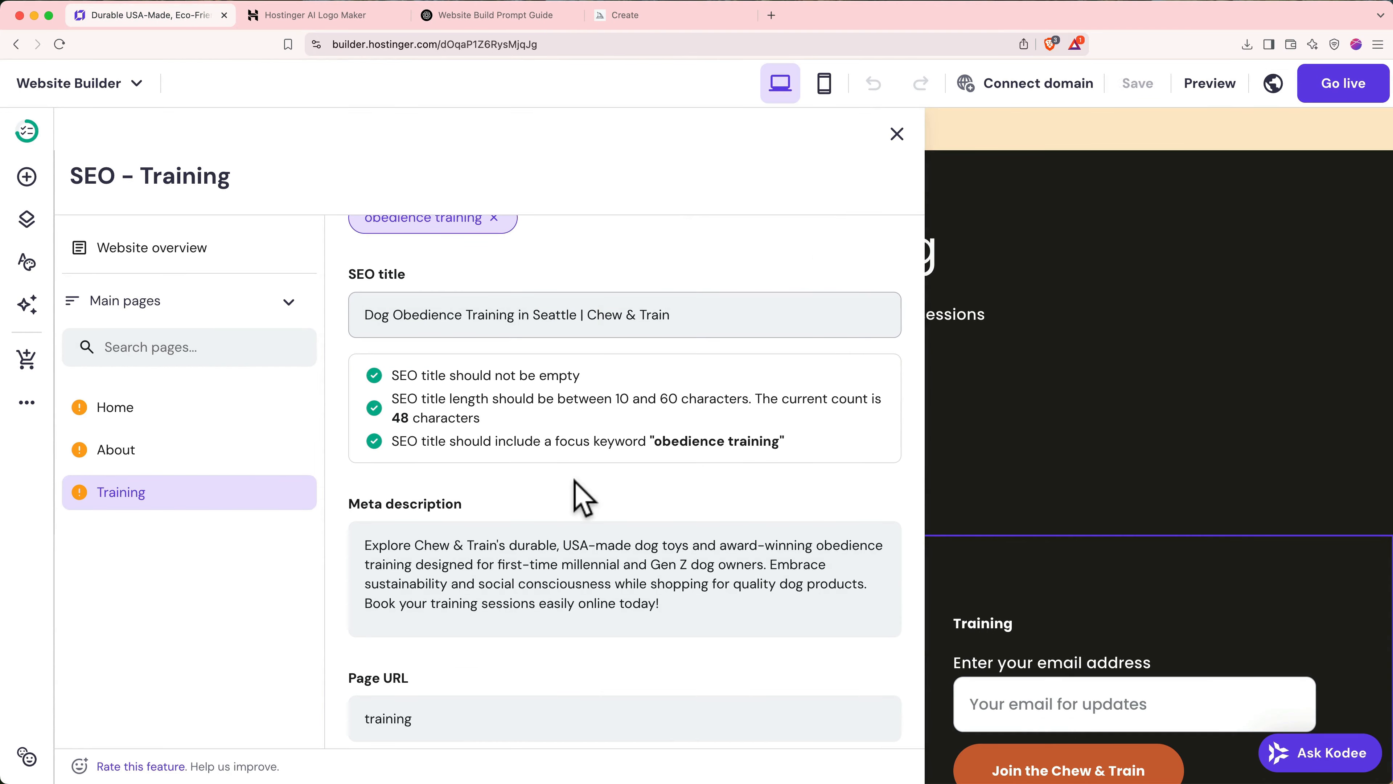
scroll(735, 526, "down", 1)
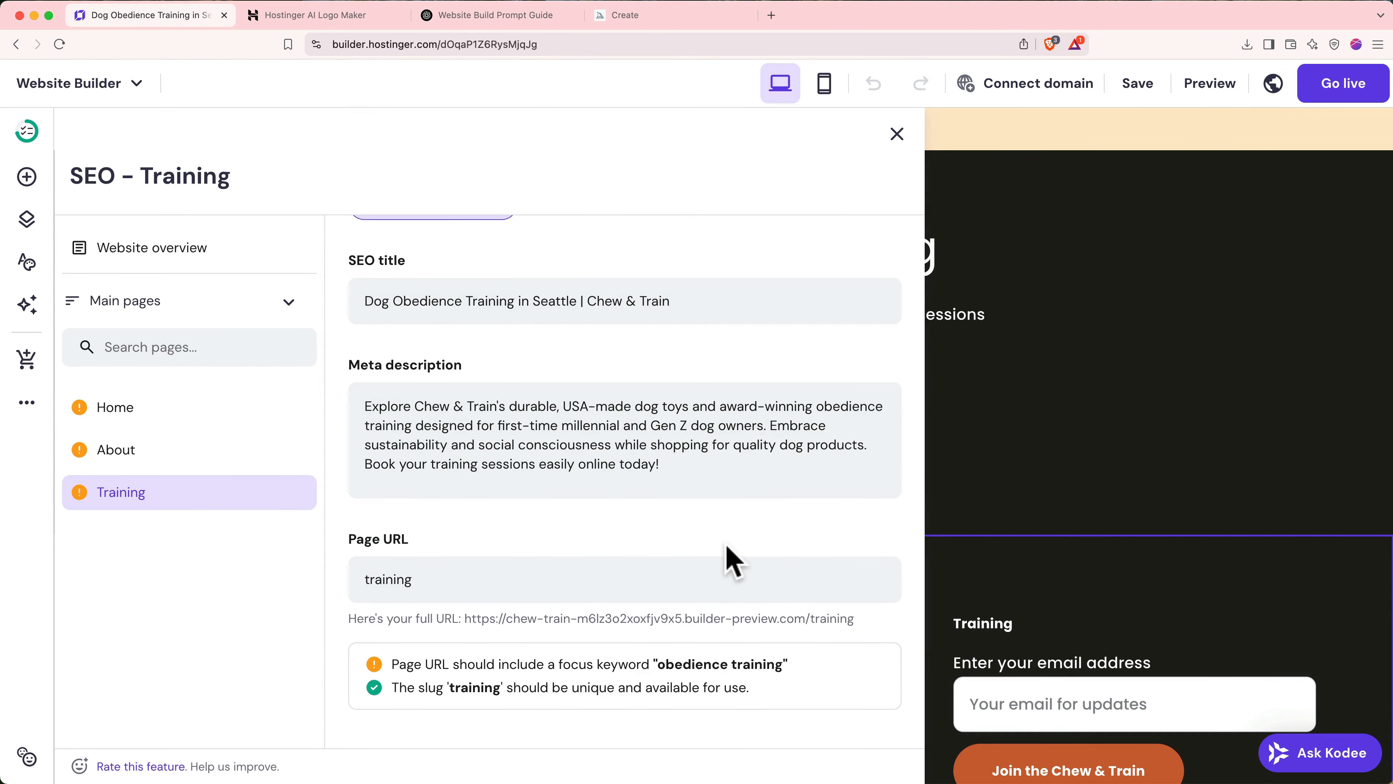
left_click(367, 577)
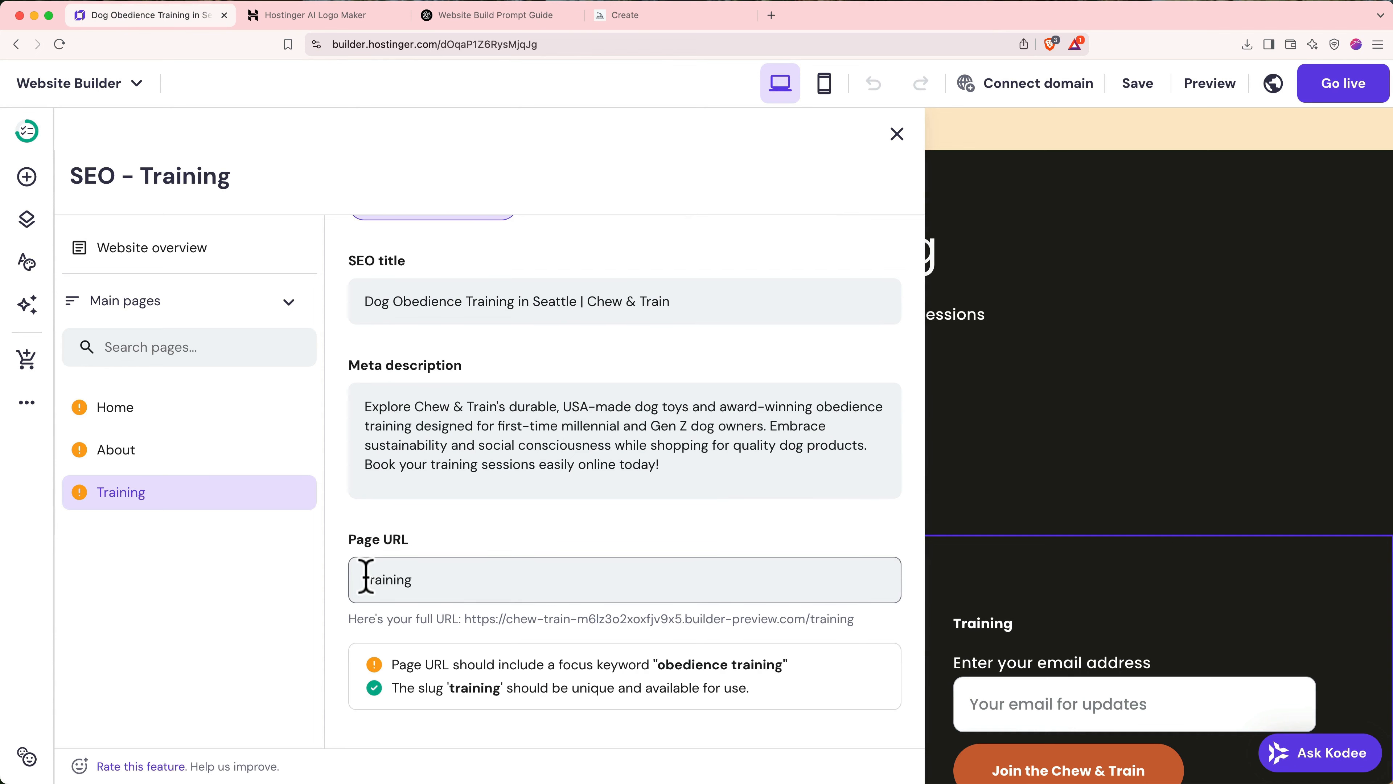
type("obedience-")
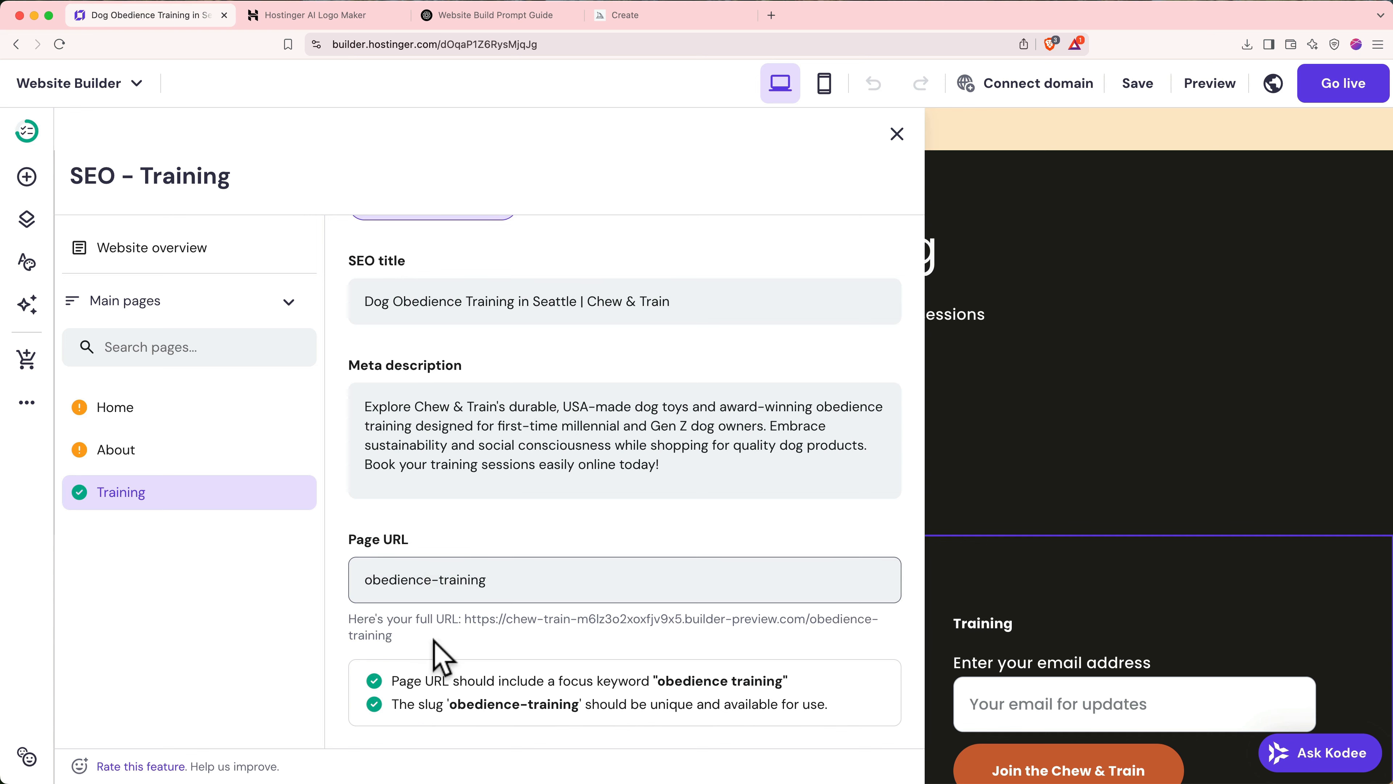
left_click(436, 653)
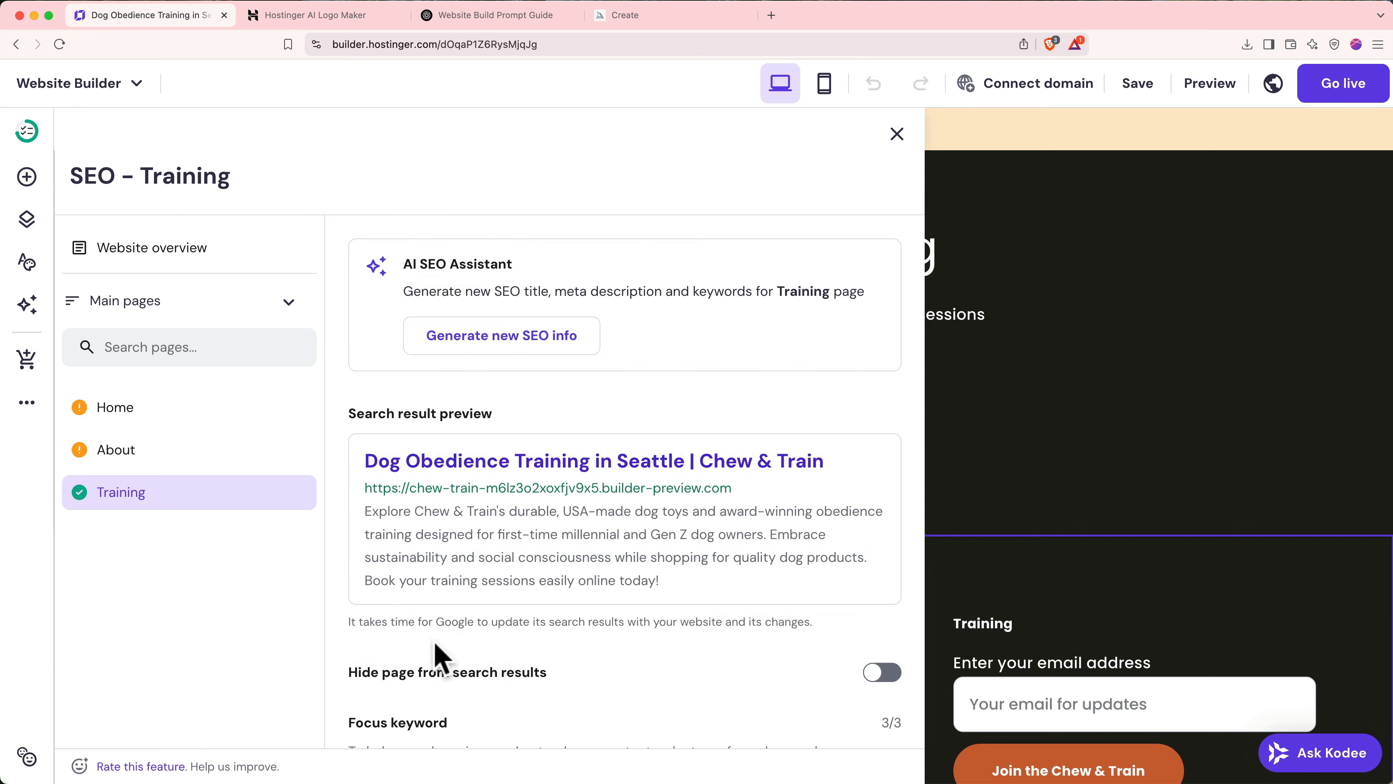
- Review the About and Home pages' SEO settings
left_click(197, 453)
left_click(201, 420)
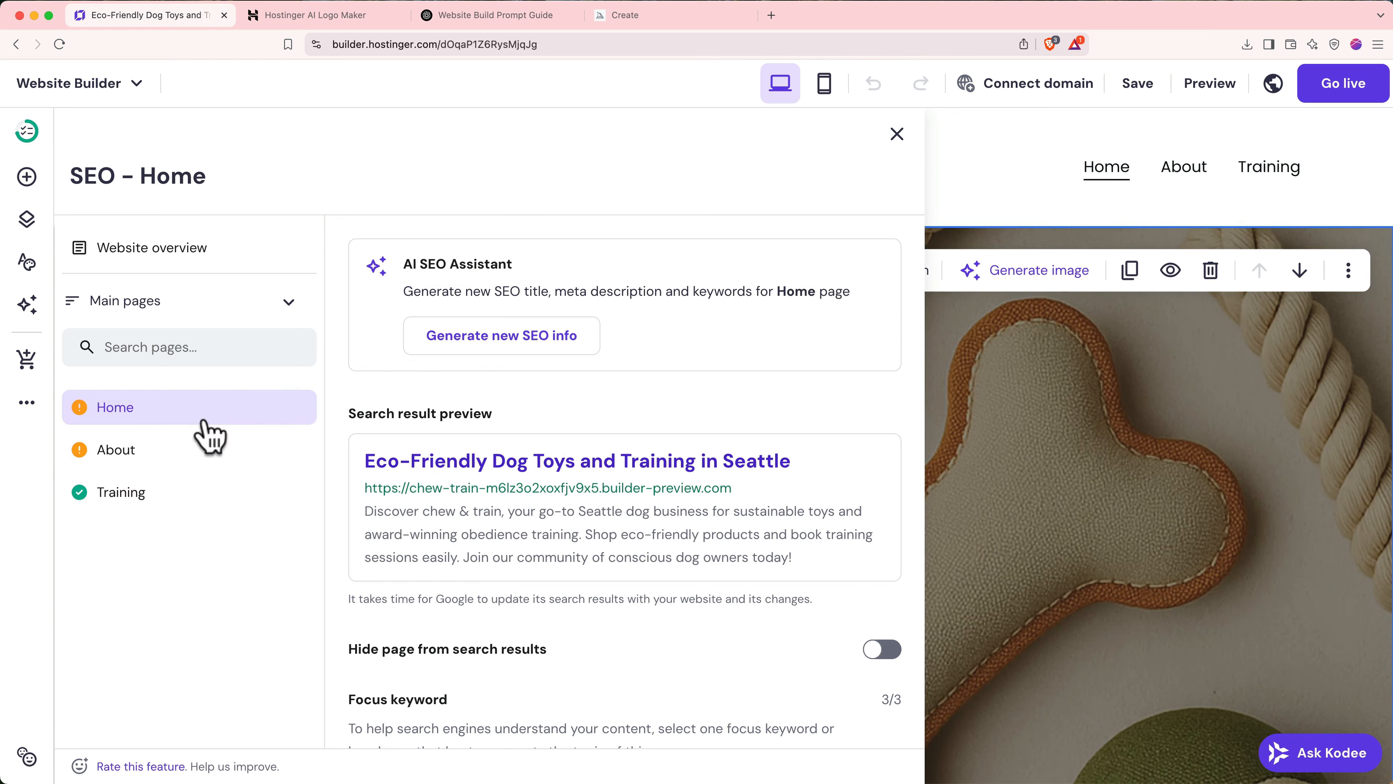
scroll(526, 626, "down", 3)
scroll(532, 632, "down", 2)
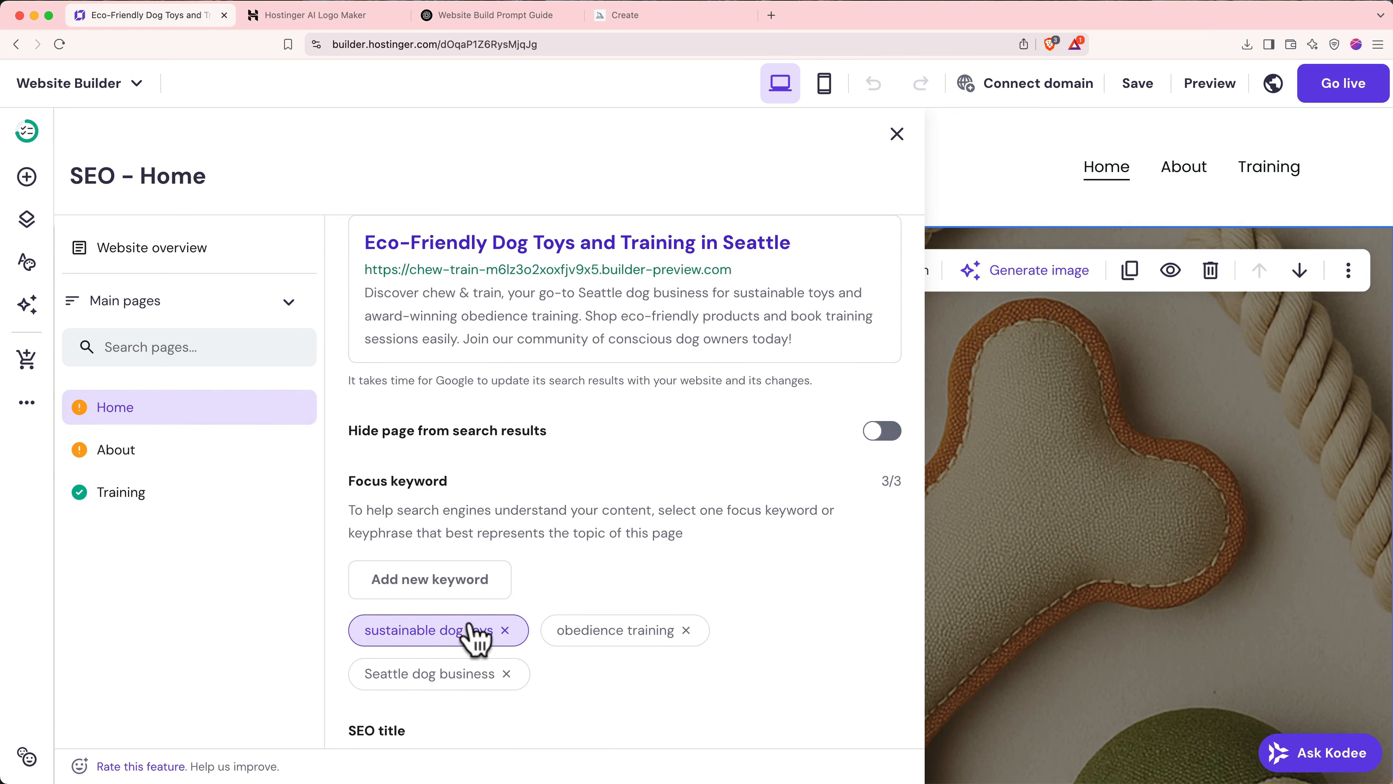
scroll(457, 637, "down", 6)
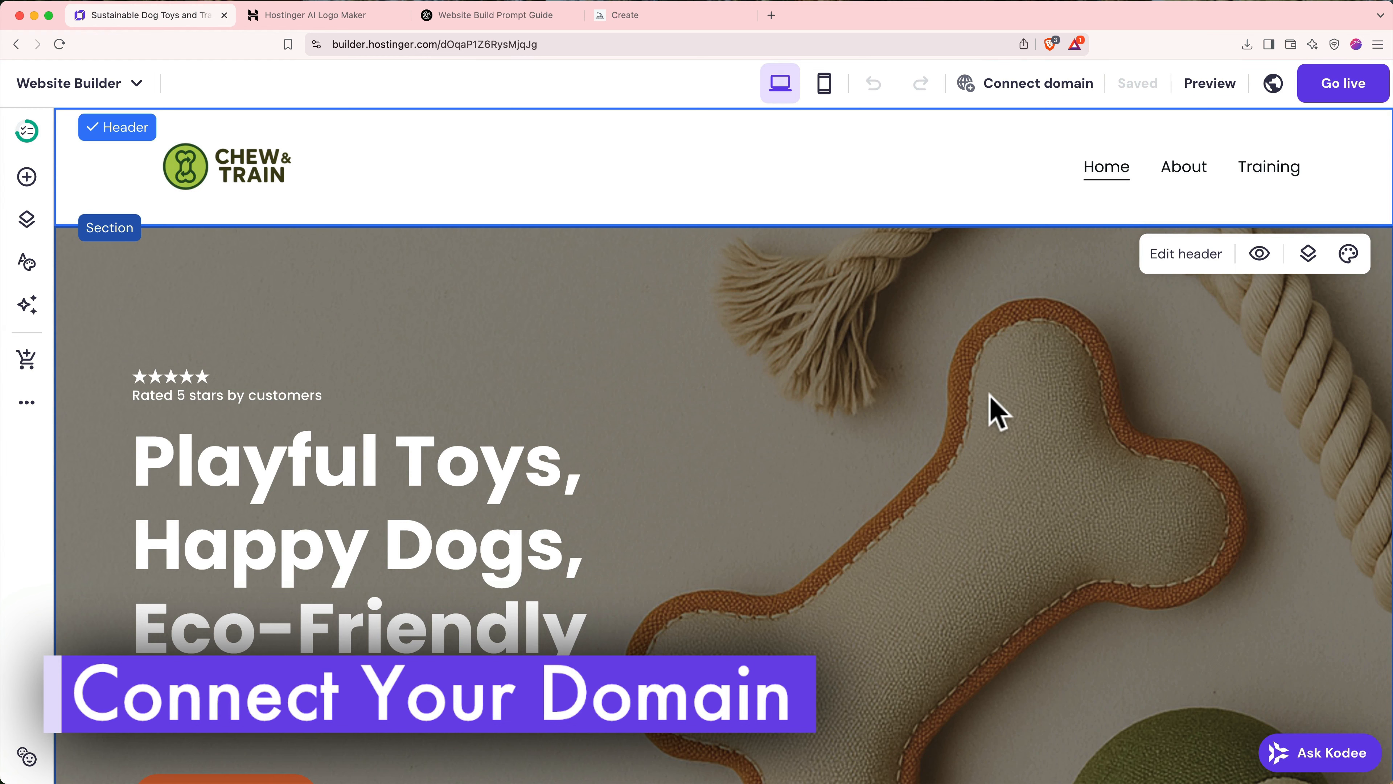
- Choose Get domain from the Connect domain options to claim the free domain
left_click(1012, 85)
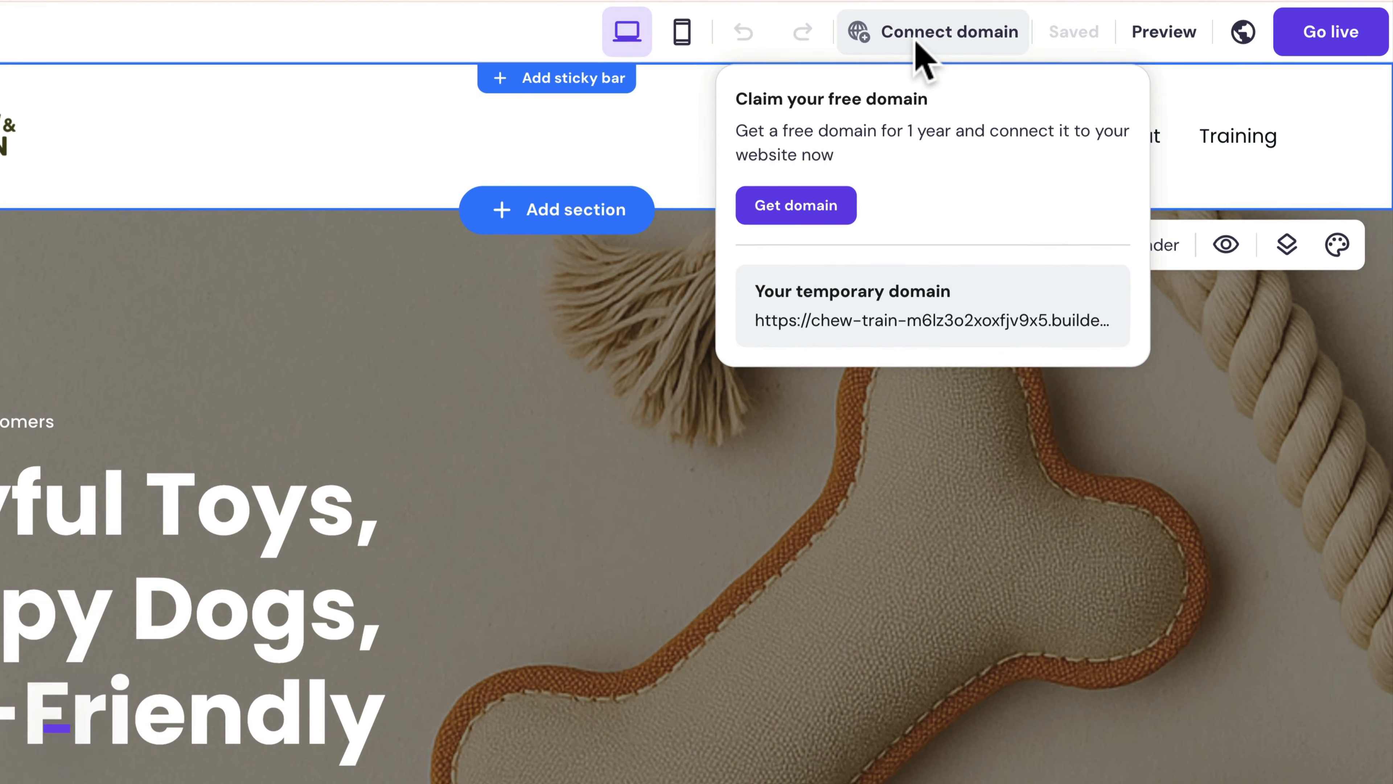
left_click(803, 215)
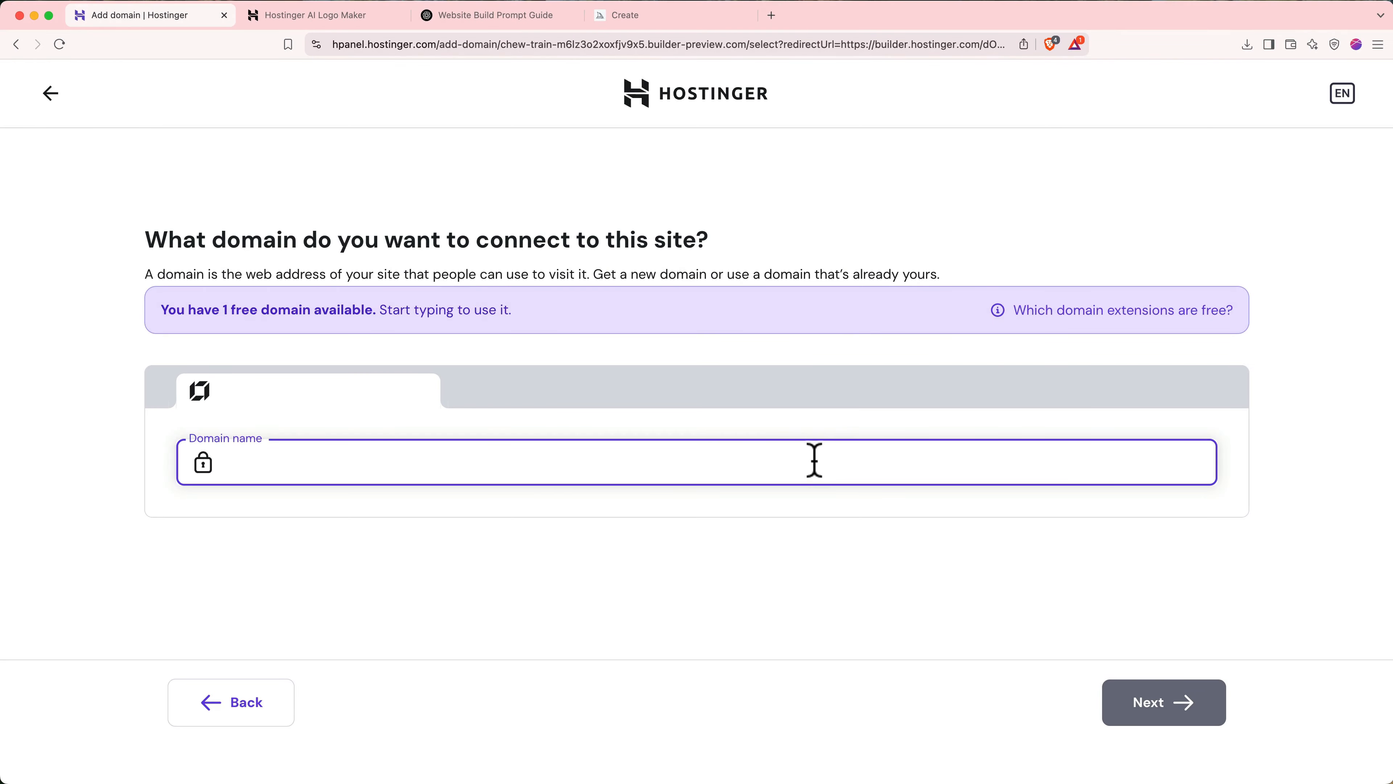
- Search for chewandtrain.com and select the free .com domain suggestion
type("chewandtrain.com")
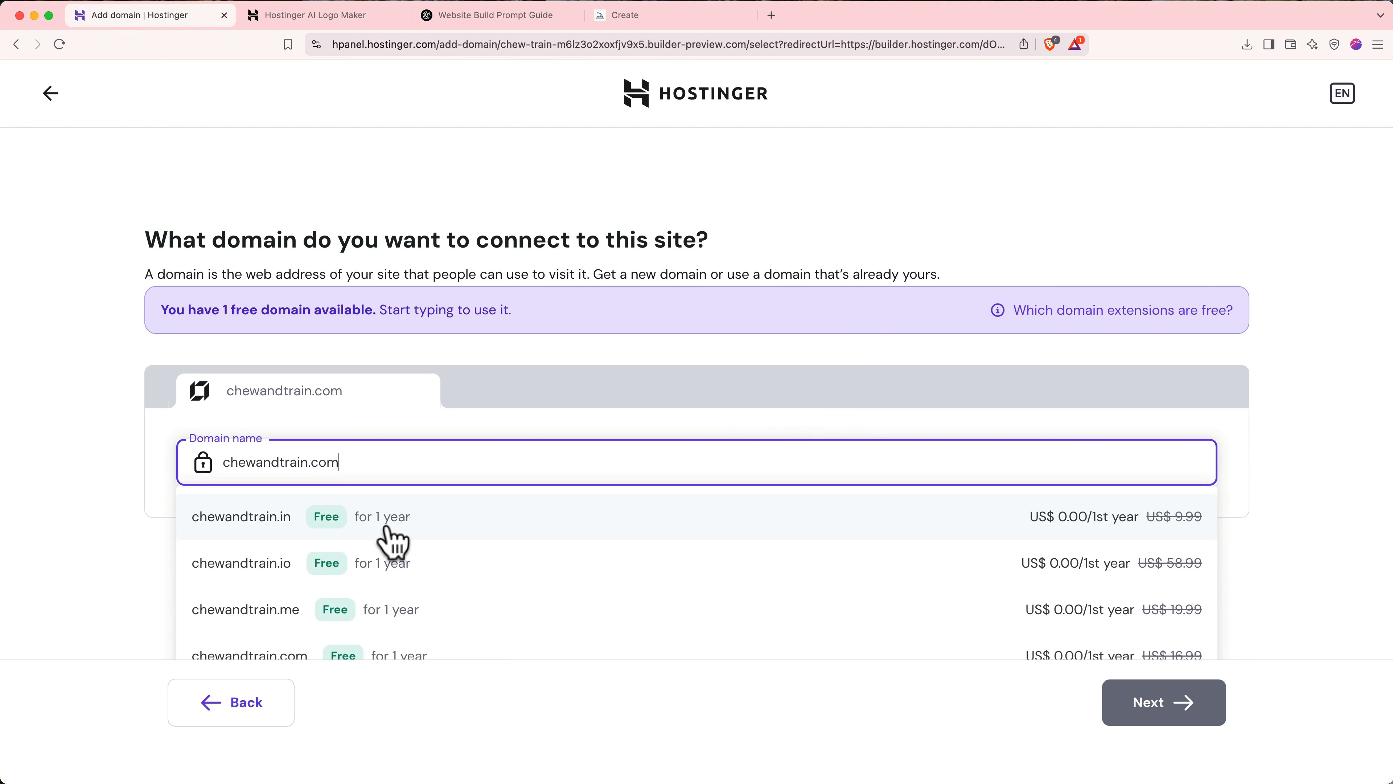
scroll(392, 540, "down", 2)
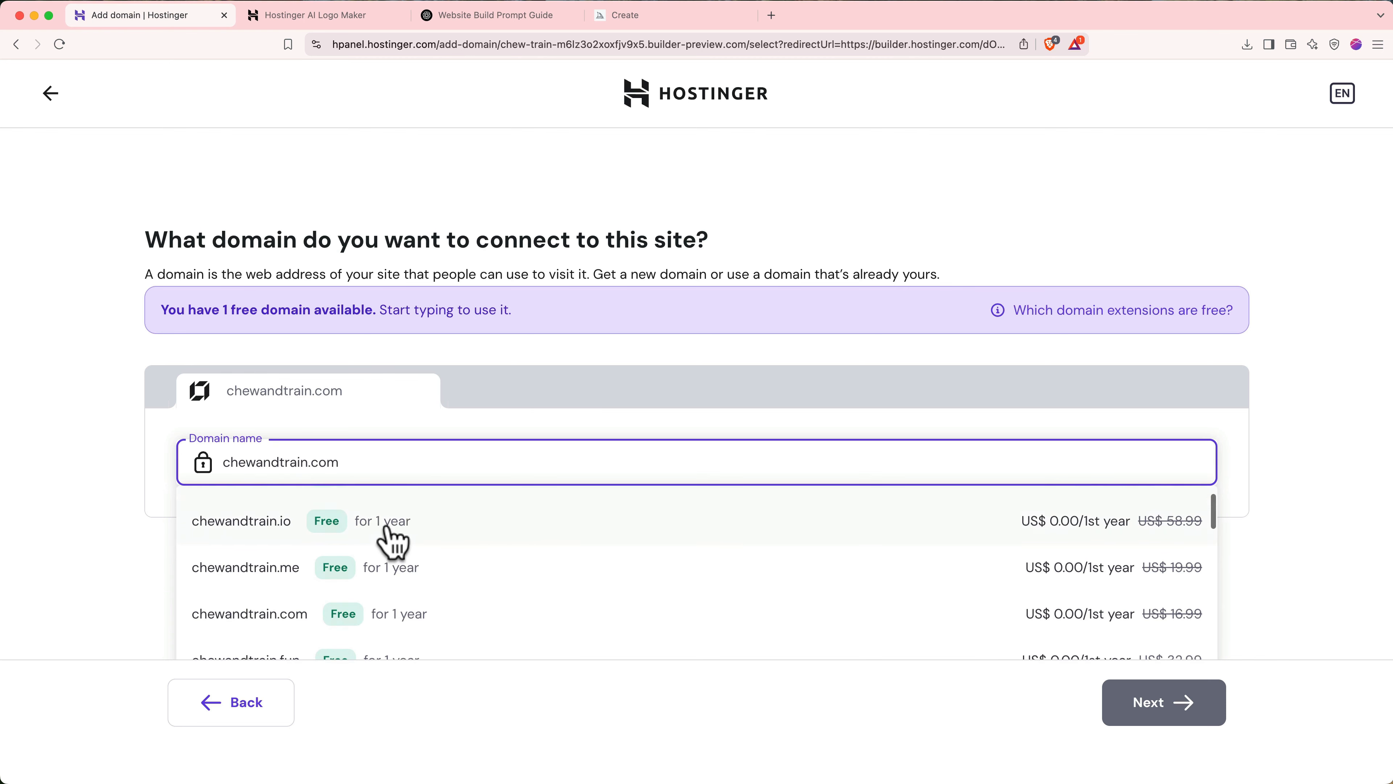
left_click(267, 620)
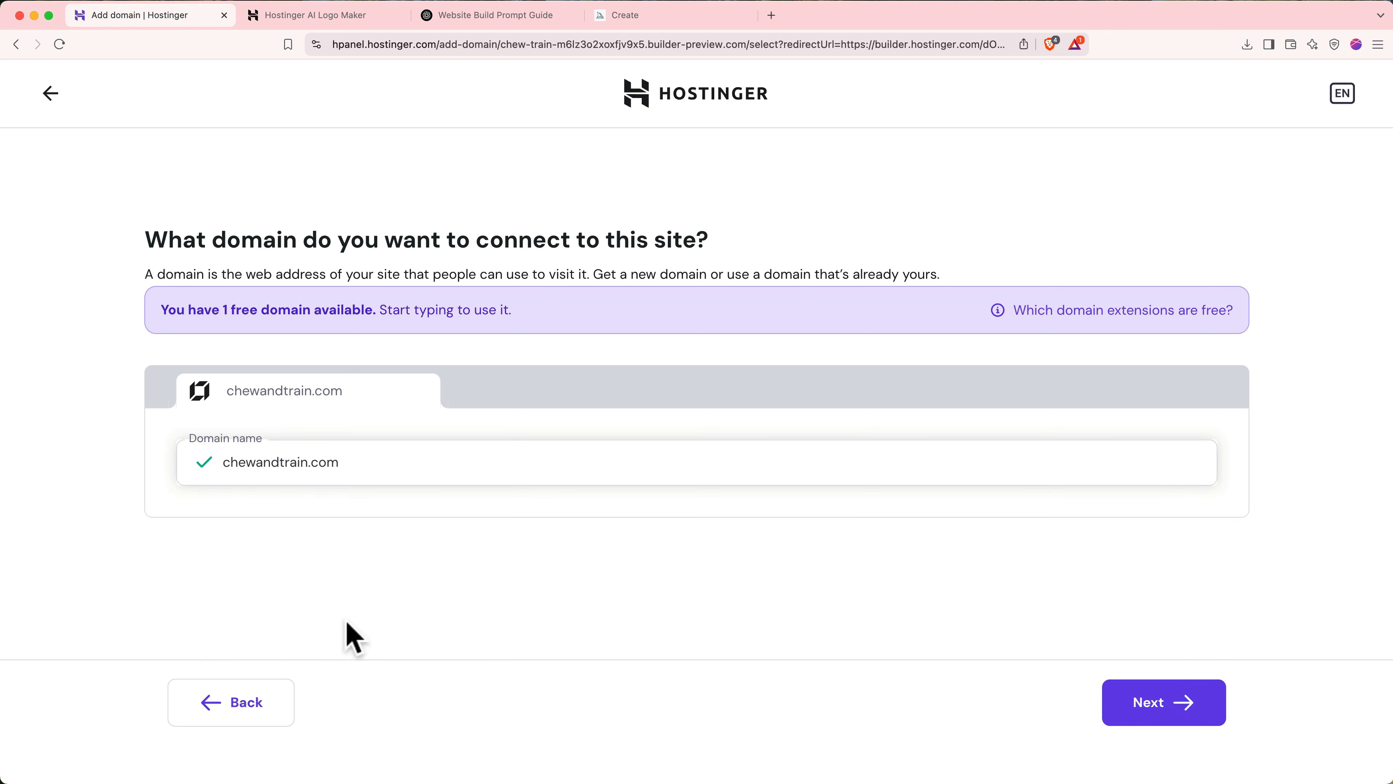
left_click(1161, 711)
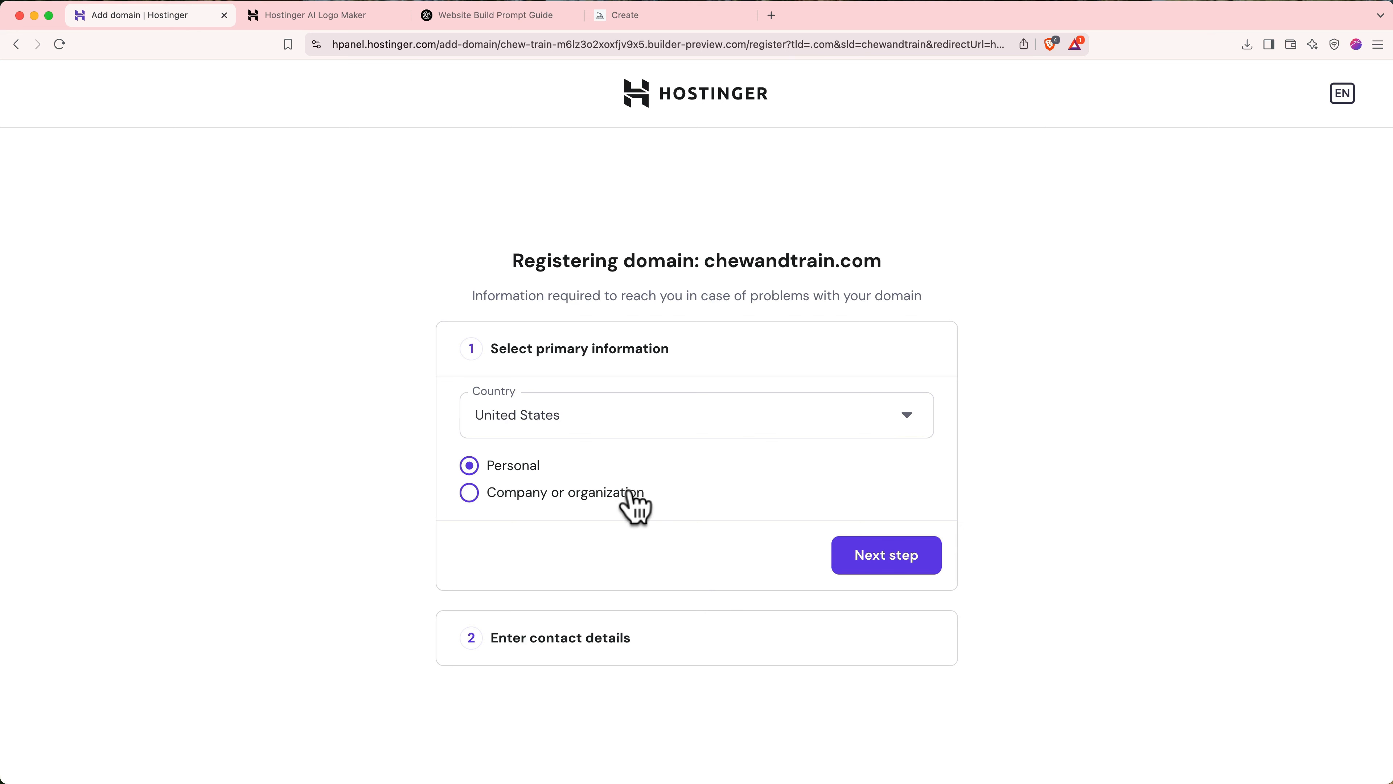
- Keep United States and Personal registration type with the prefilled contact details, and finish registration
left_click(905, 557)
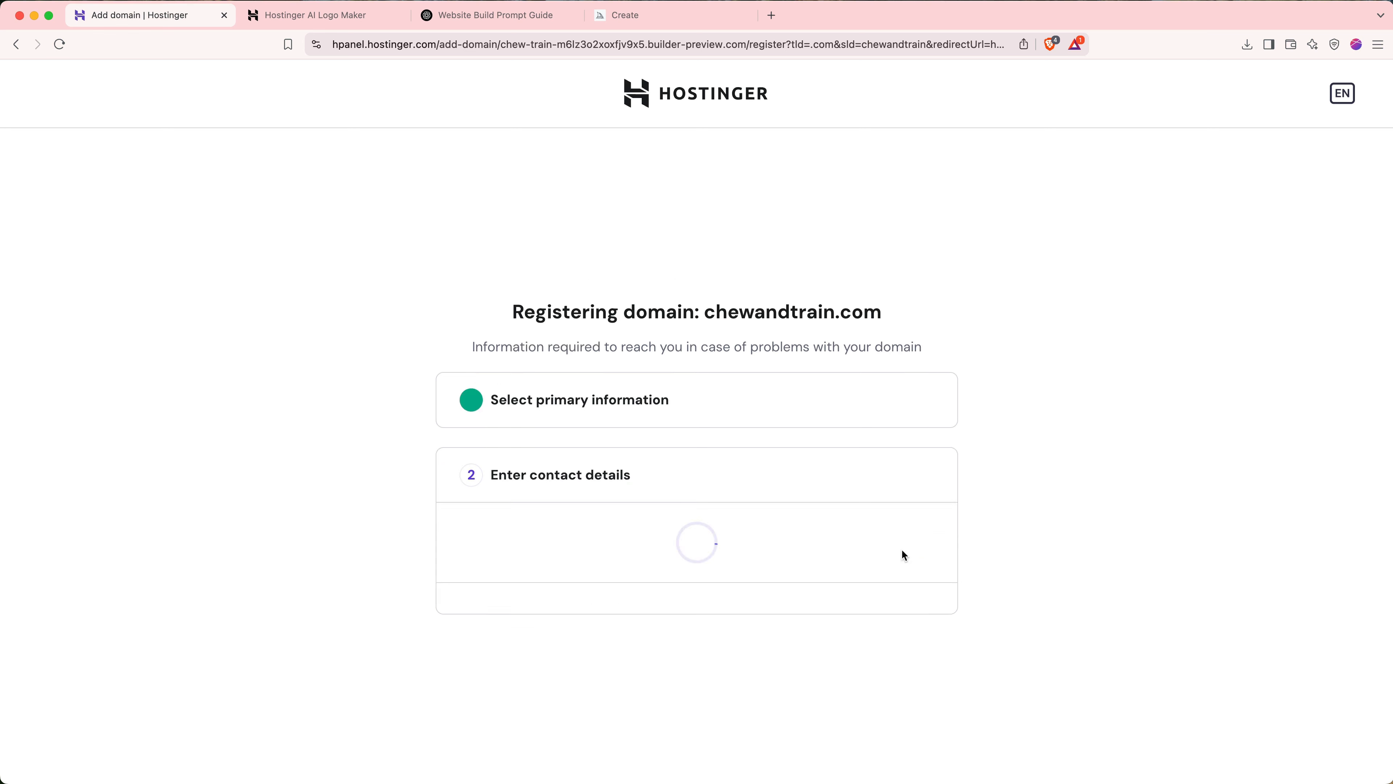
scroll(894, 659, "down", 6)
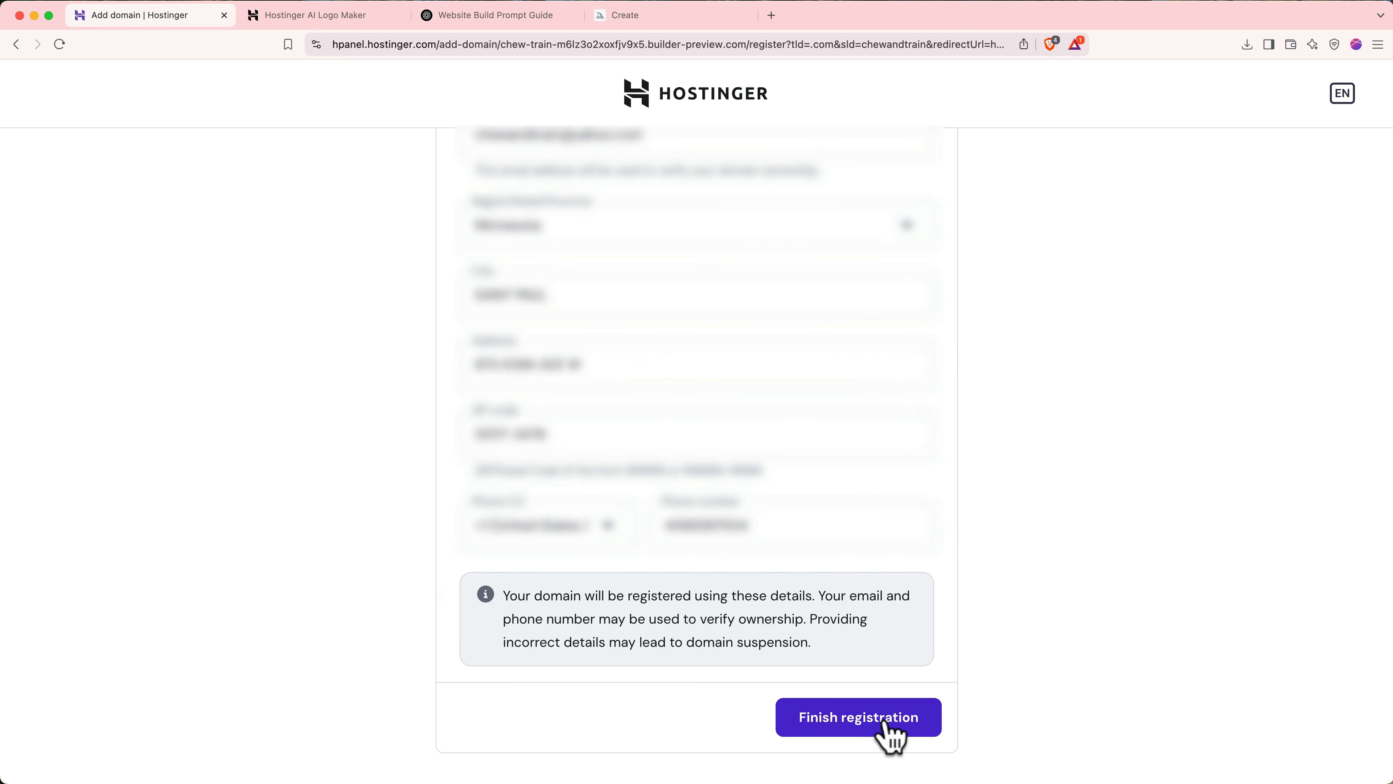
left_click(885, 722)
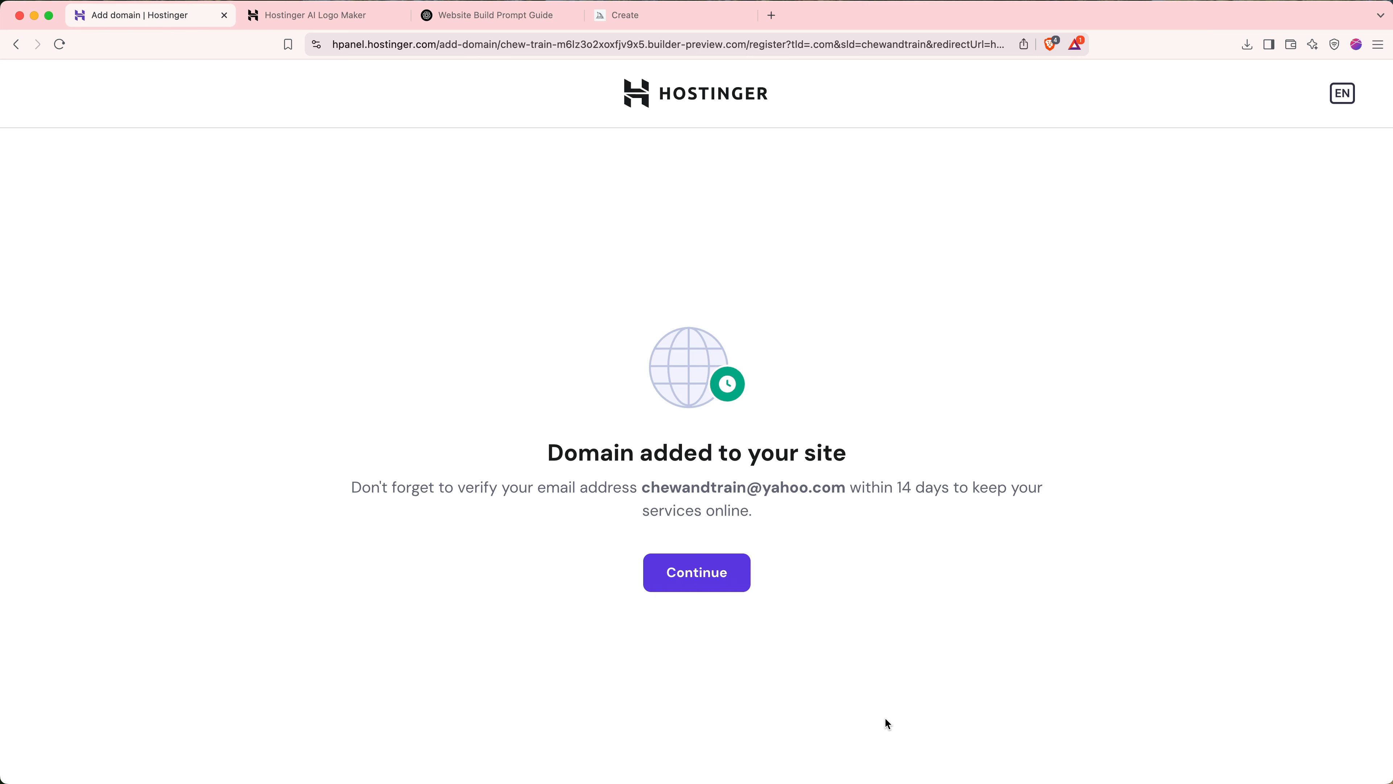
- Read the 14-day email verification reminder and close the chewandtrain.com domain-added confirmation
left_click_drag(783, 513, 346, 487)
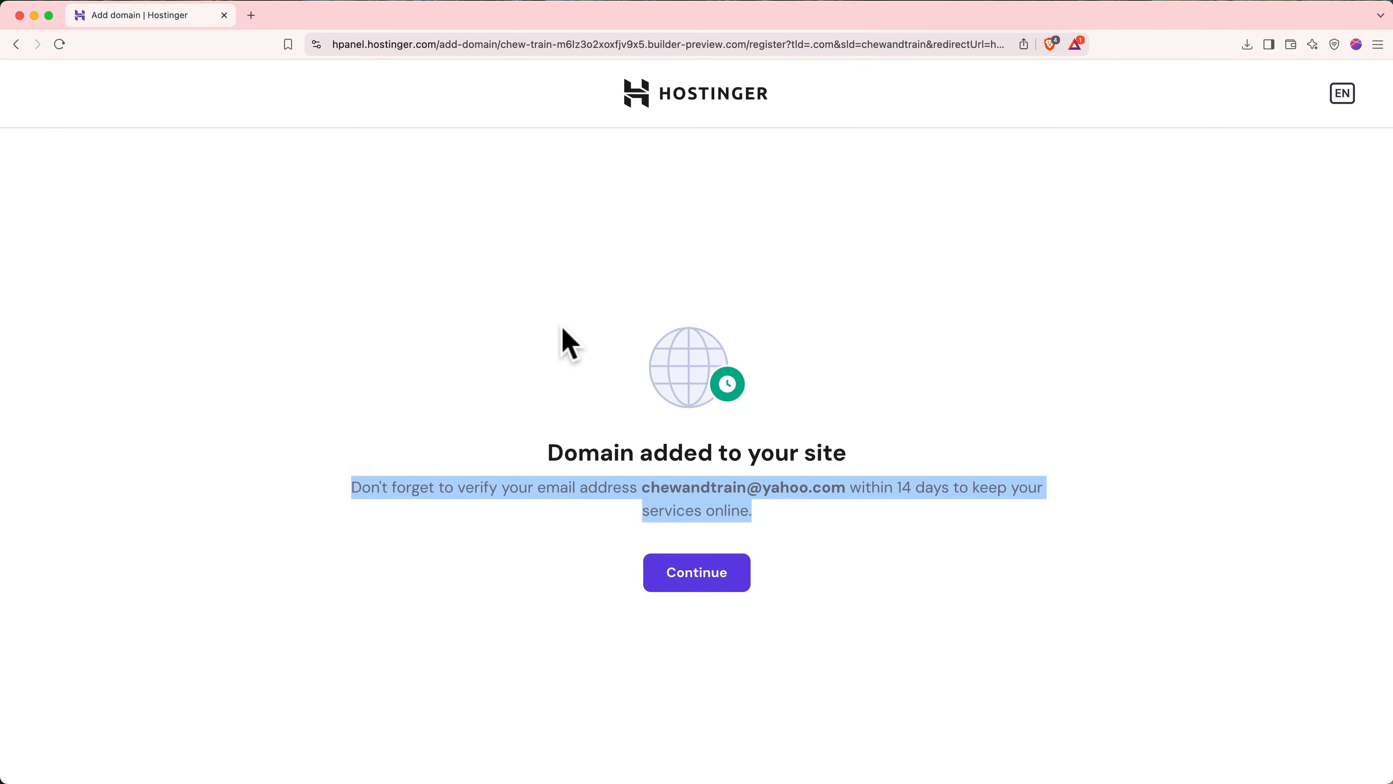
left_click(576, 374)
left_click(665, 581)
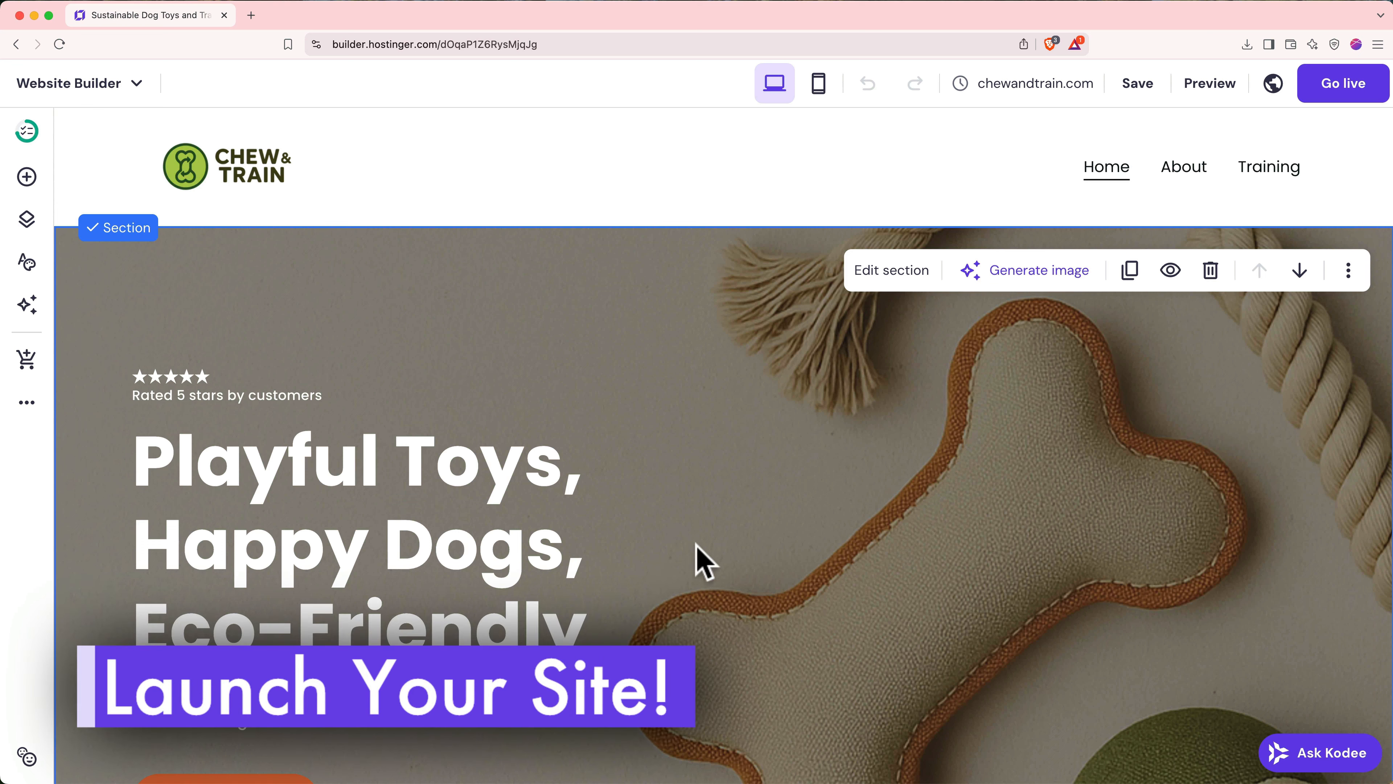
- Publish the Chew & Train site and open it live at chewandtrain.com
left_click(1336, 104)
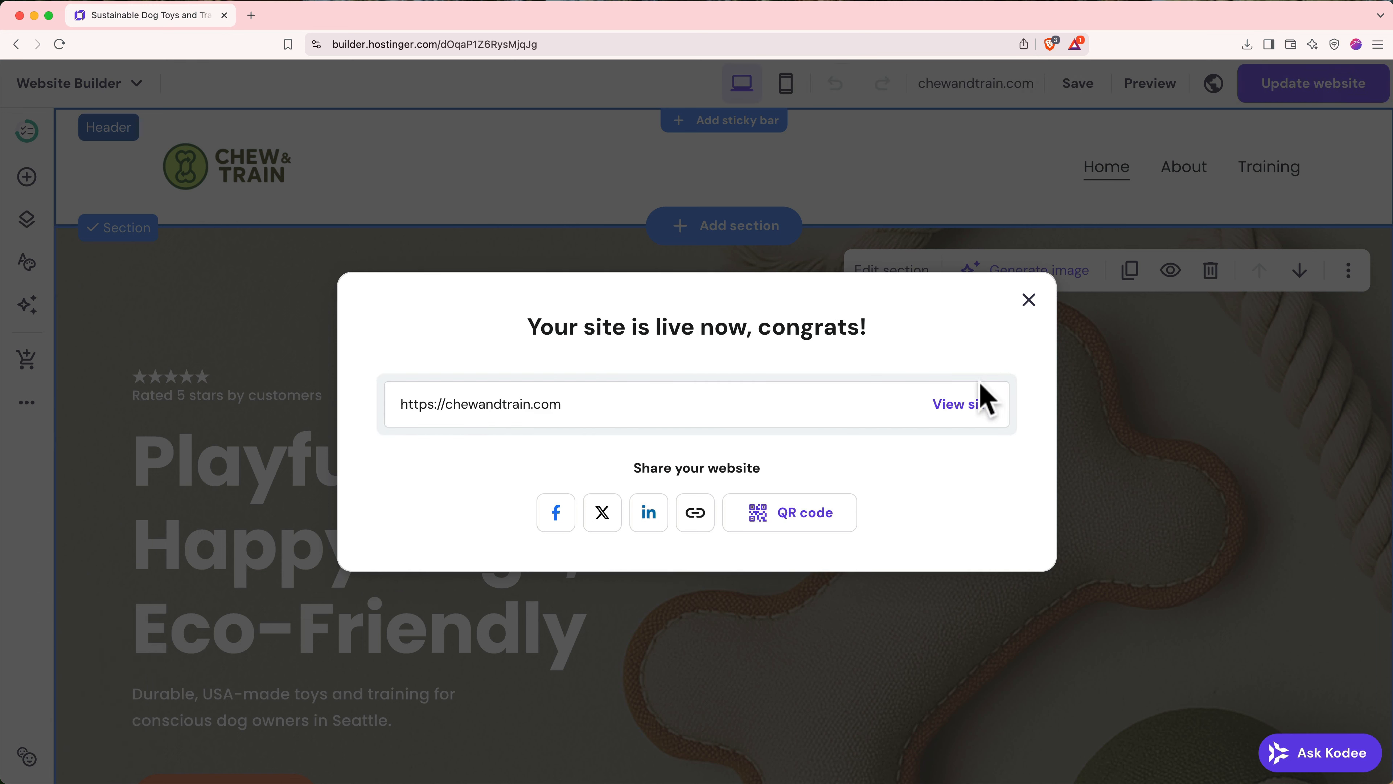
left_click(970, 405)
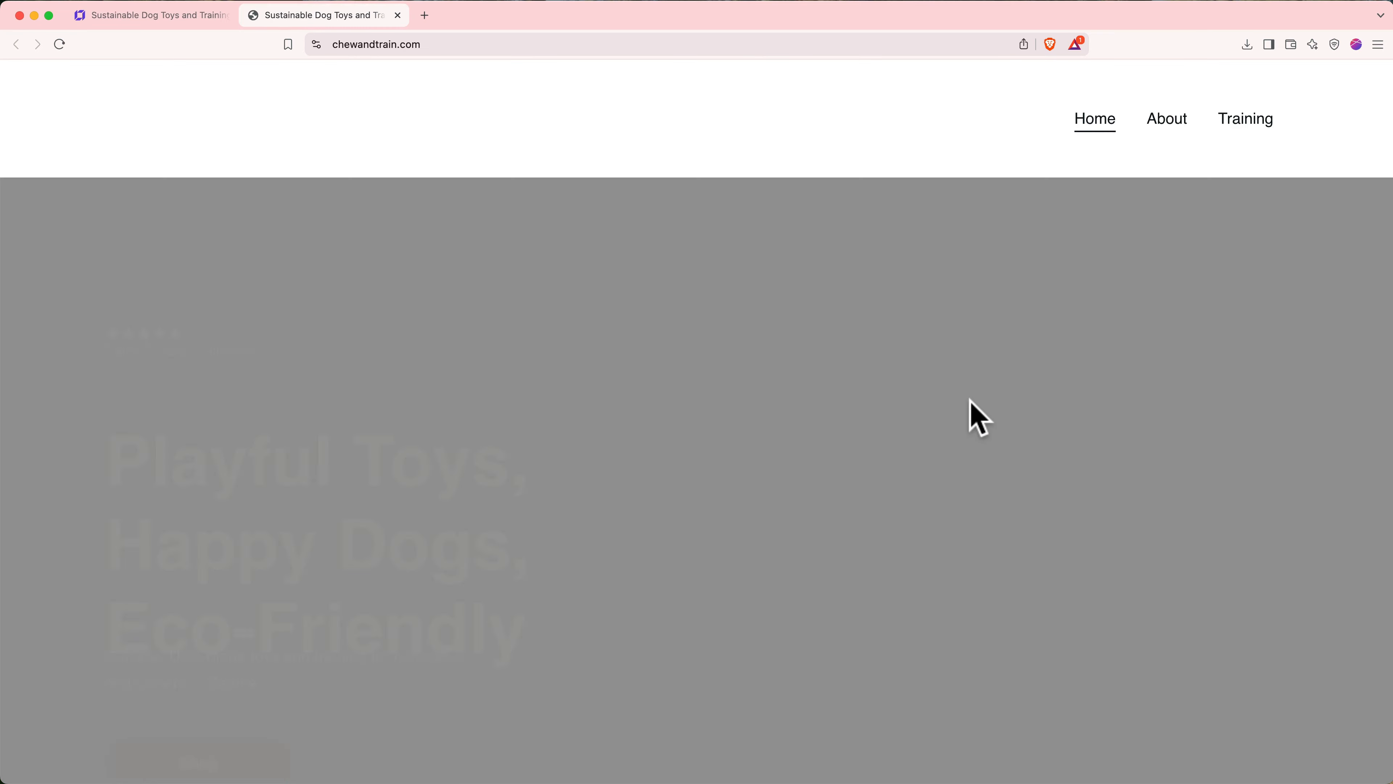